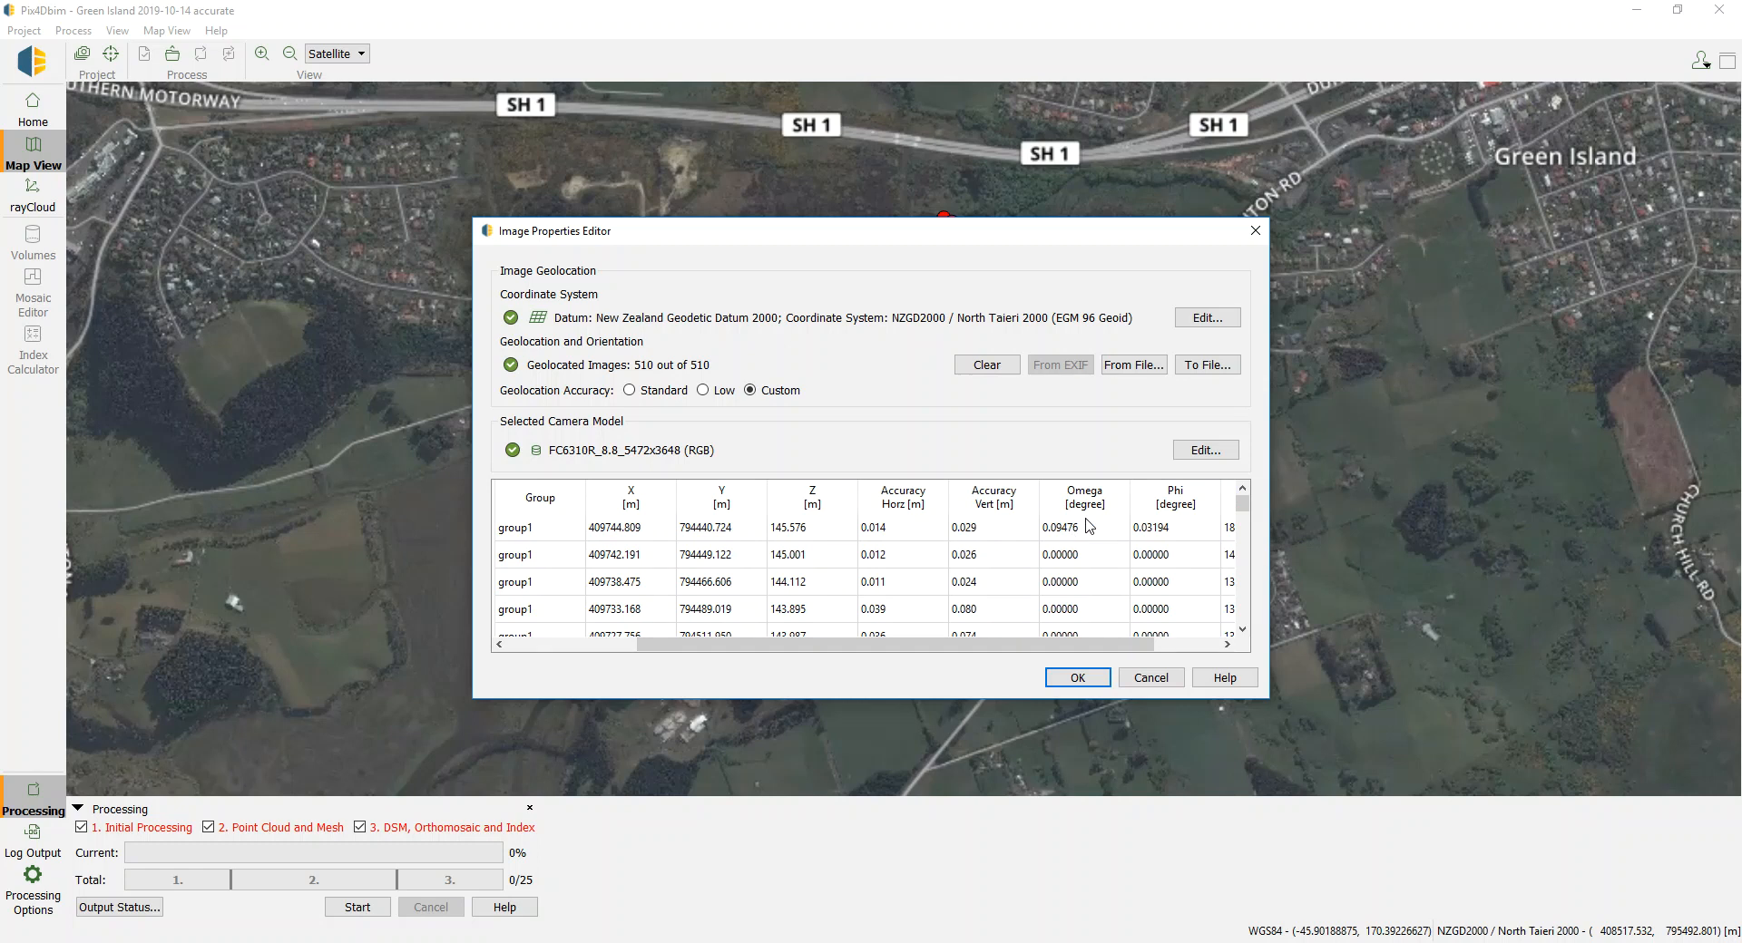
Start exporting the image geolocation to a file with the attributes Name, Coordinates, Orientation, Accuracy.
{"action": "scroll", "coordinate": [1184, 516], "scroll_direction": "right", "scroll_amount": 2}
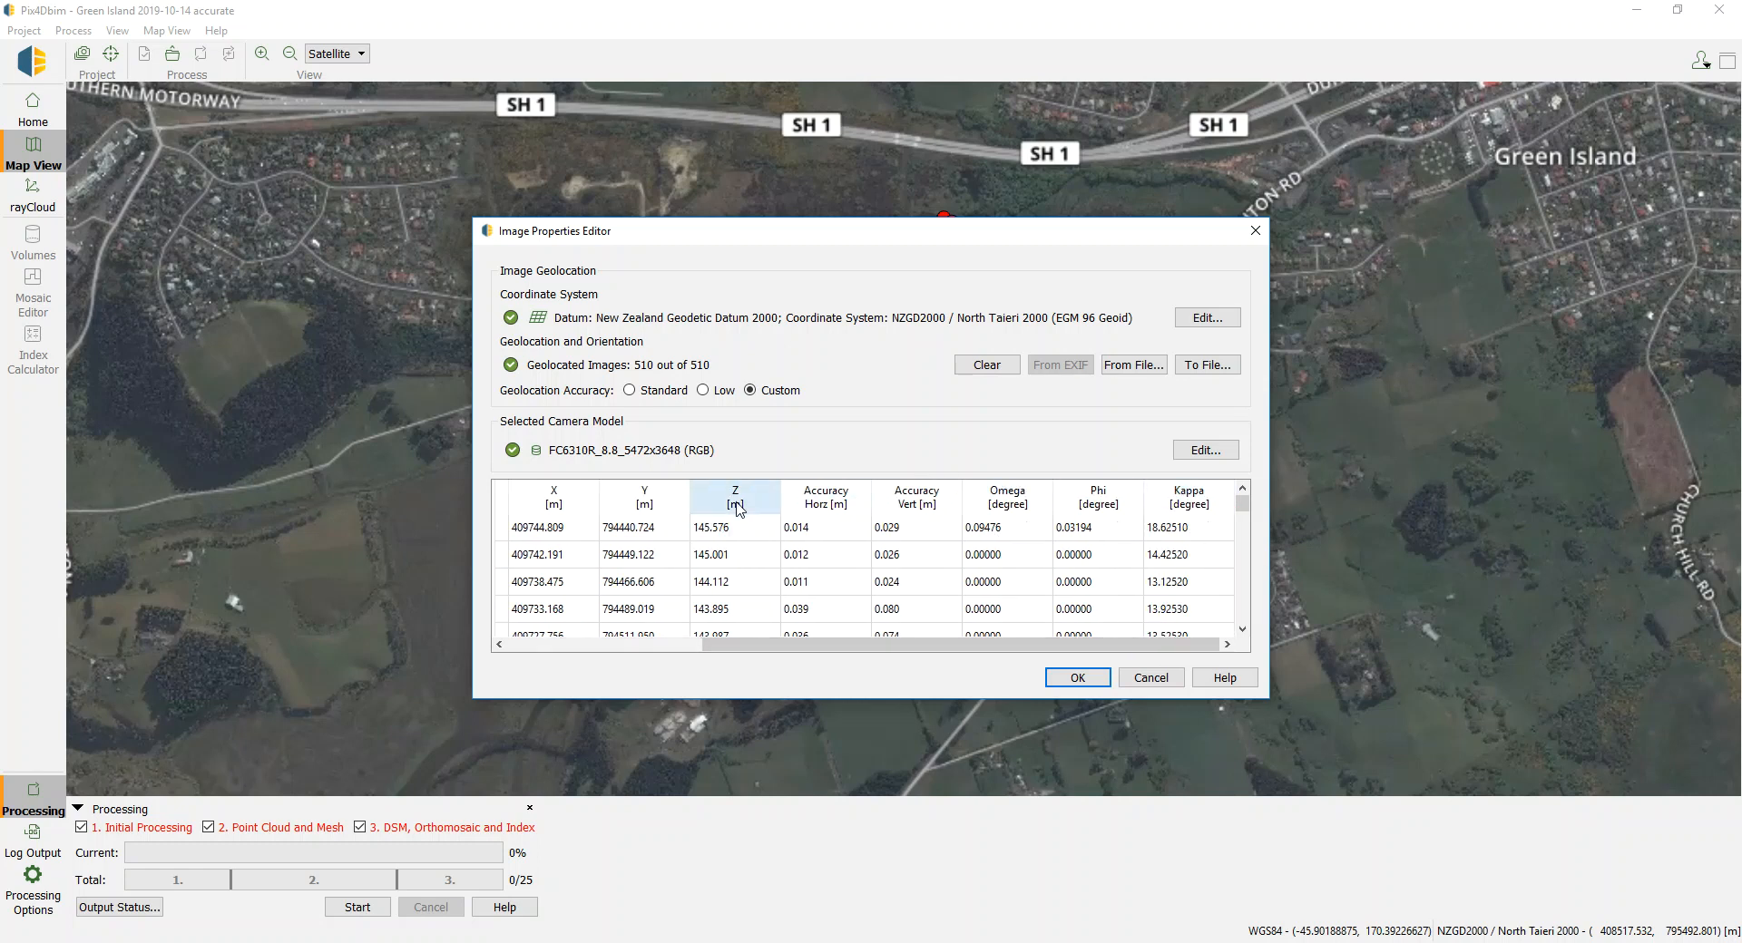
{"action": "scroll", "coordinate": [819, 647], "scroll_direction": "left", "scroll_amount": 3}
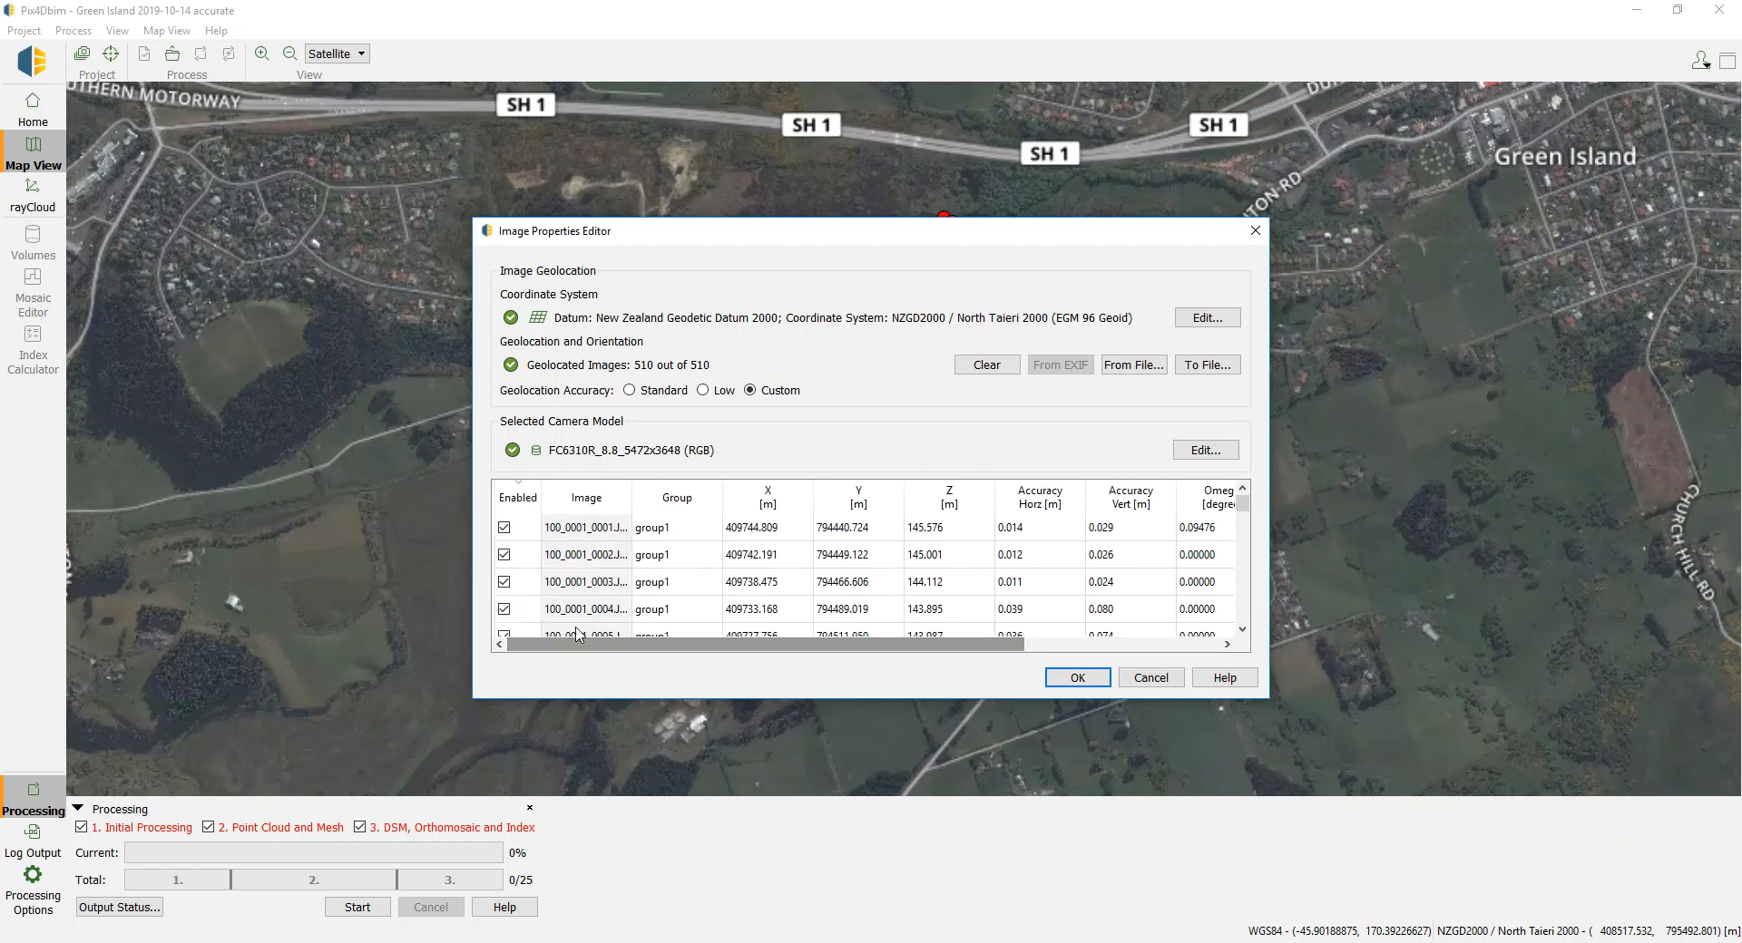
{"action": "left_click", "coordinate": [1197, 367]}
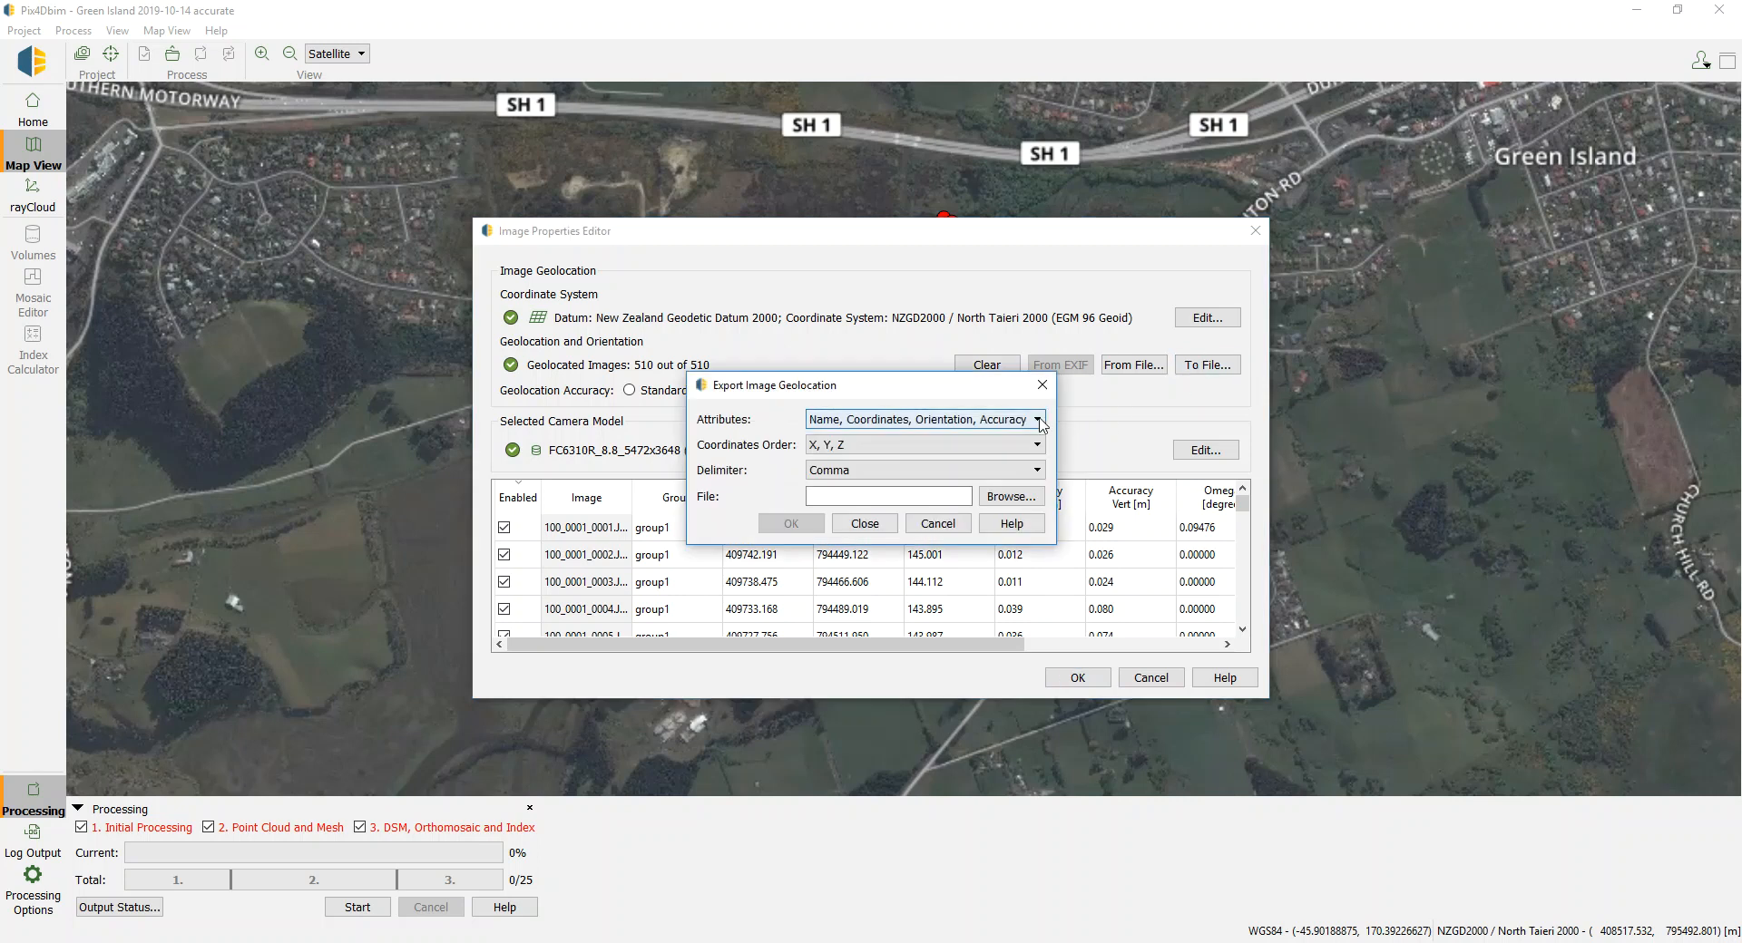
{"action": "left_click", "coordinate": [982, 421]}
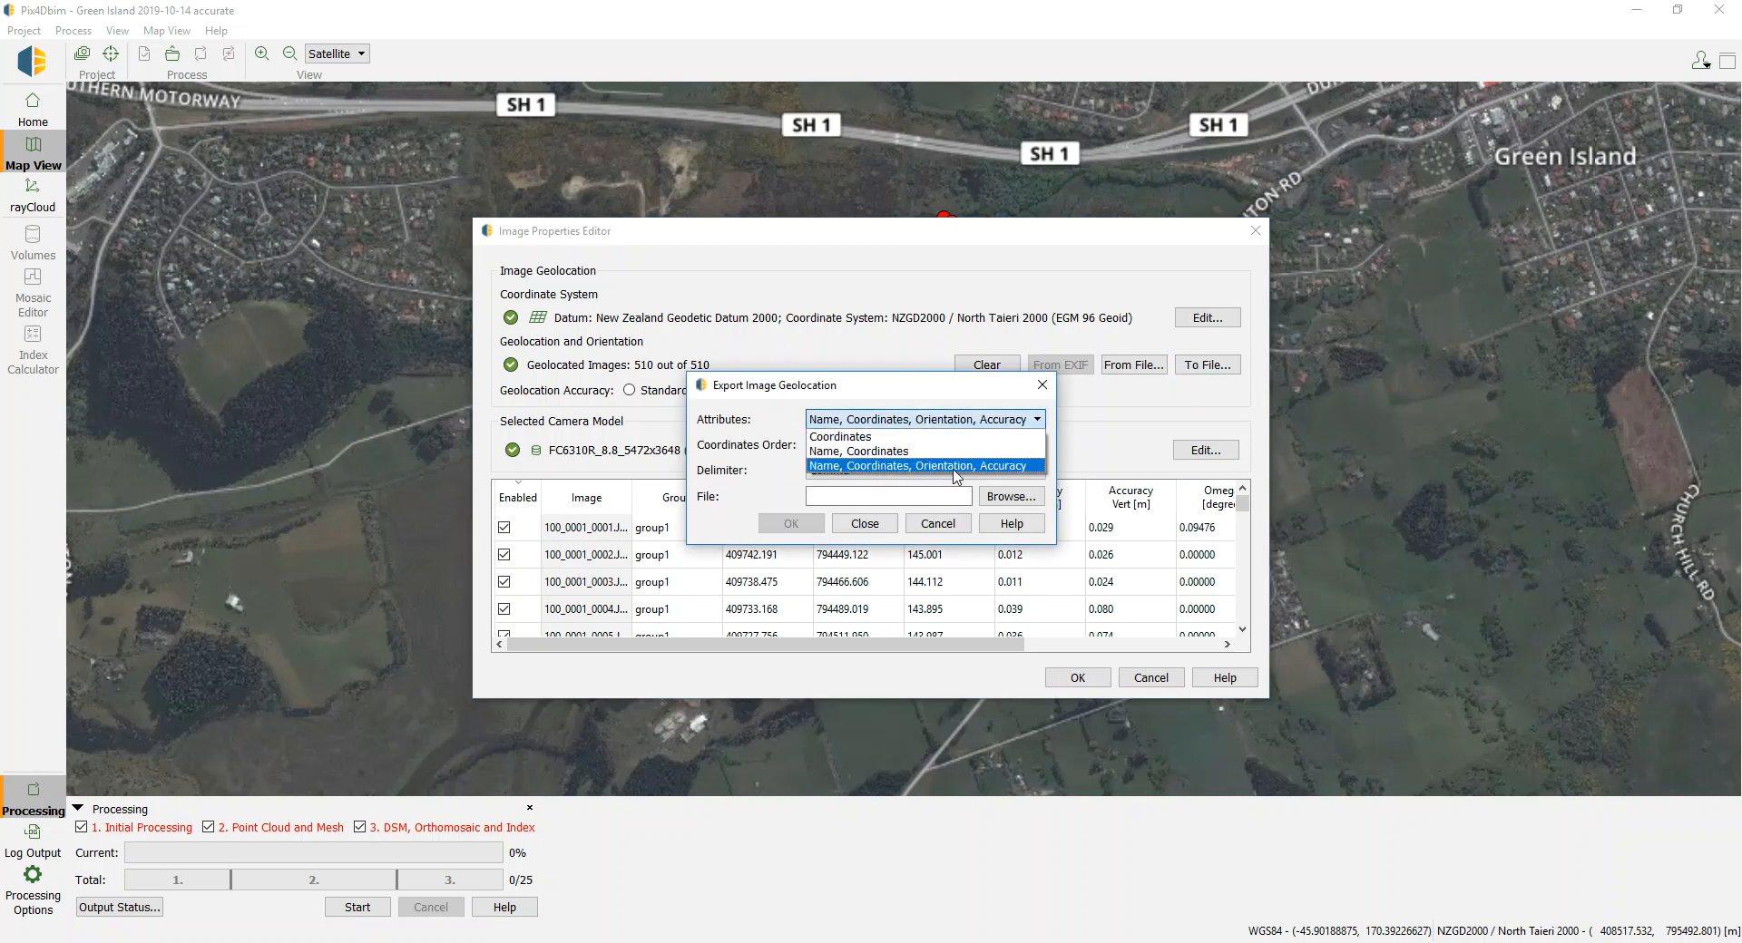
{"action": "left_click", "coordinate": [973, 467]}
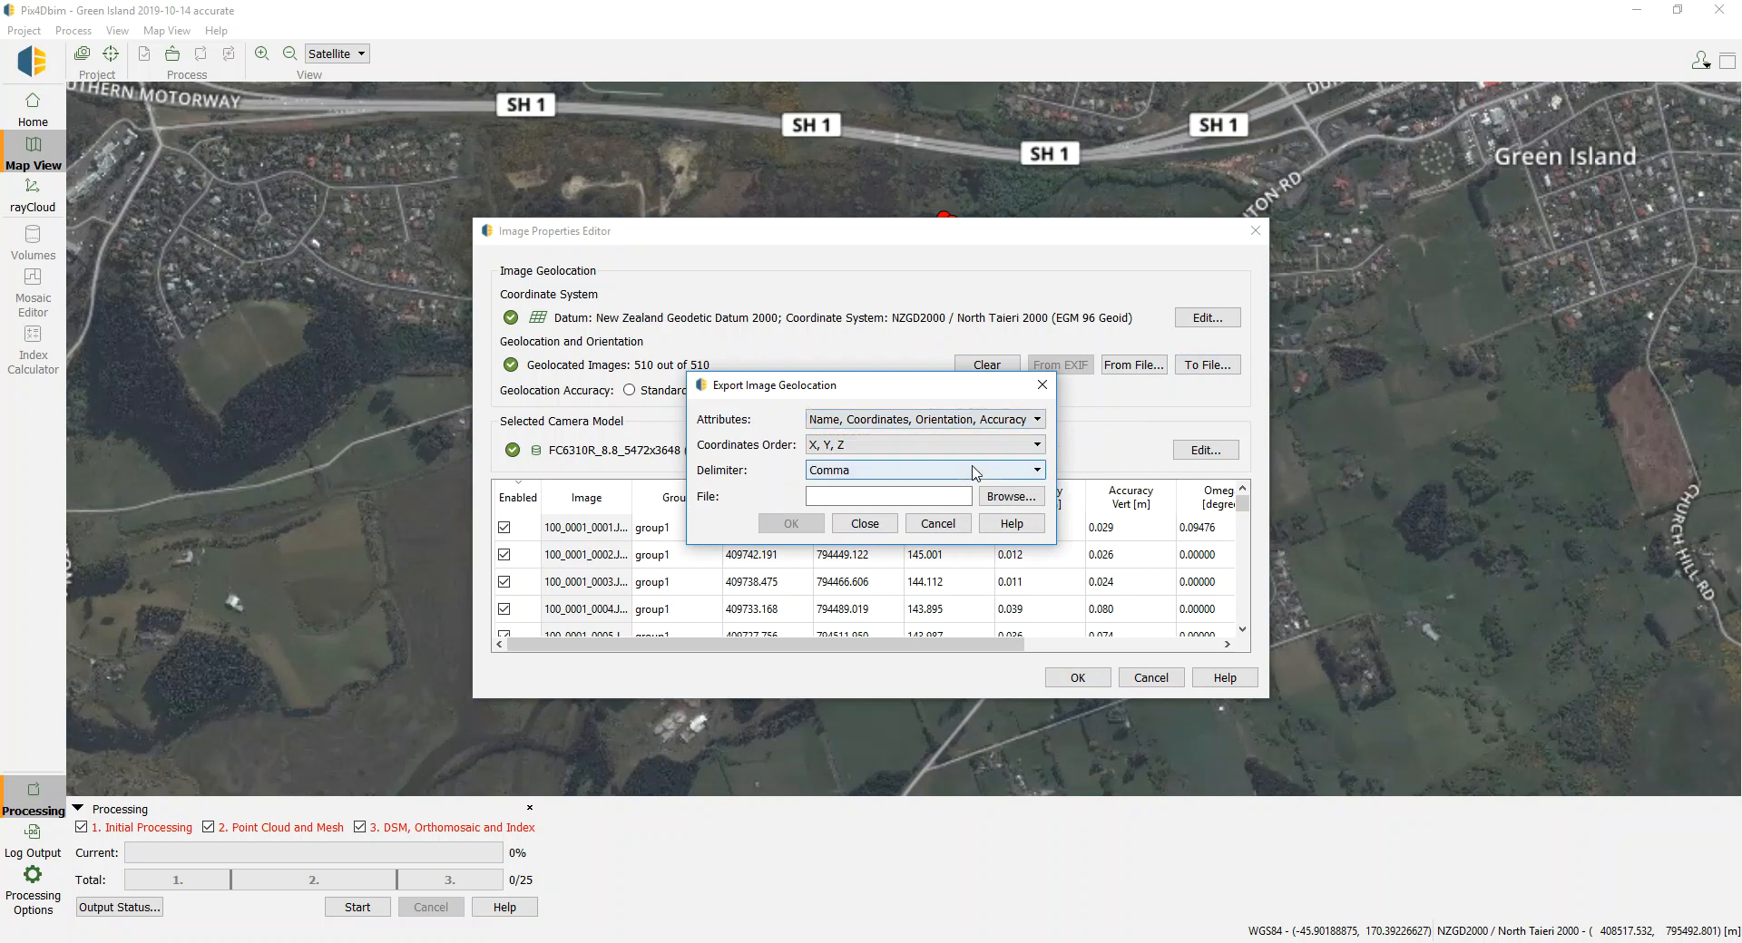
Export the geolocation to Pix out.txt in pix4d > Green Island Landfill > 2019-10-04 > Propeller, replacing the existing file.
{"action": "left_click", "coordinate": [1018, 499]}
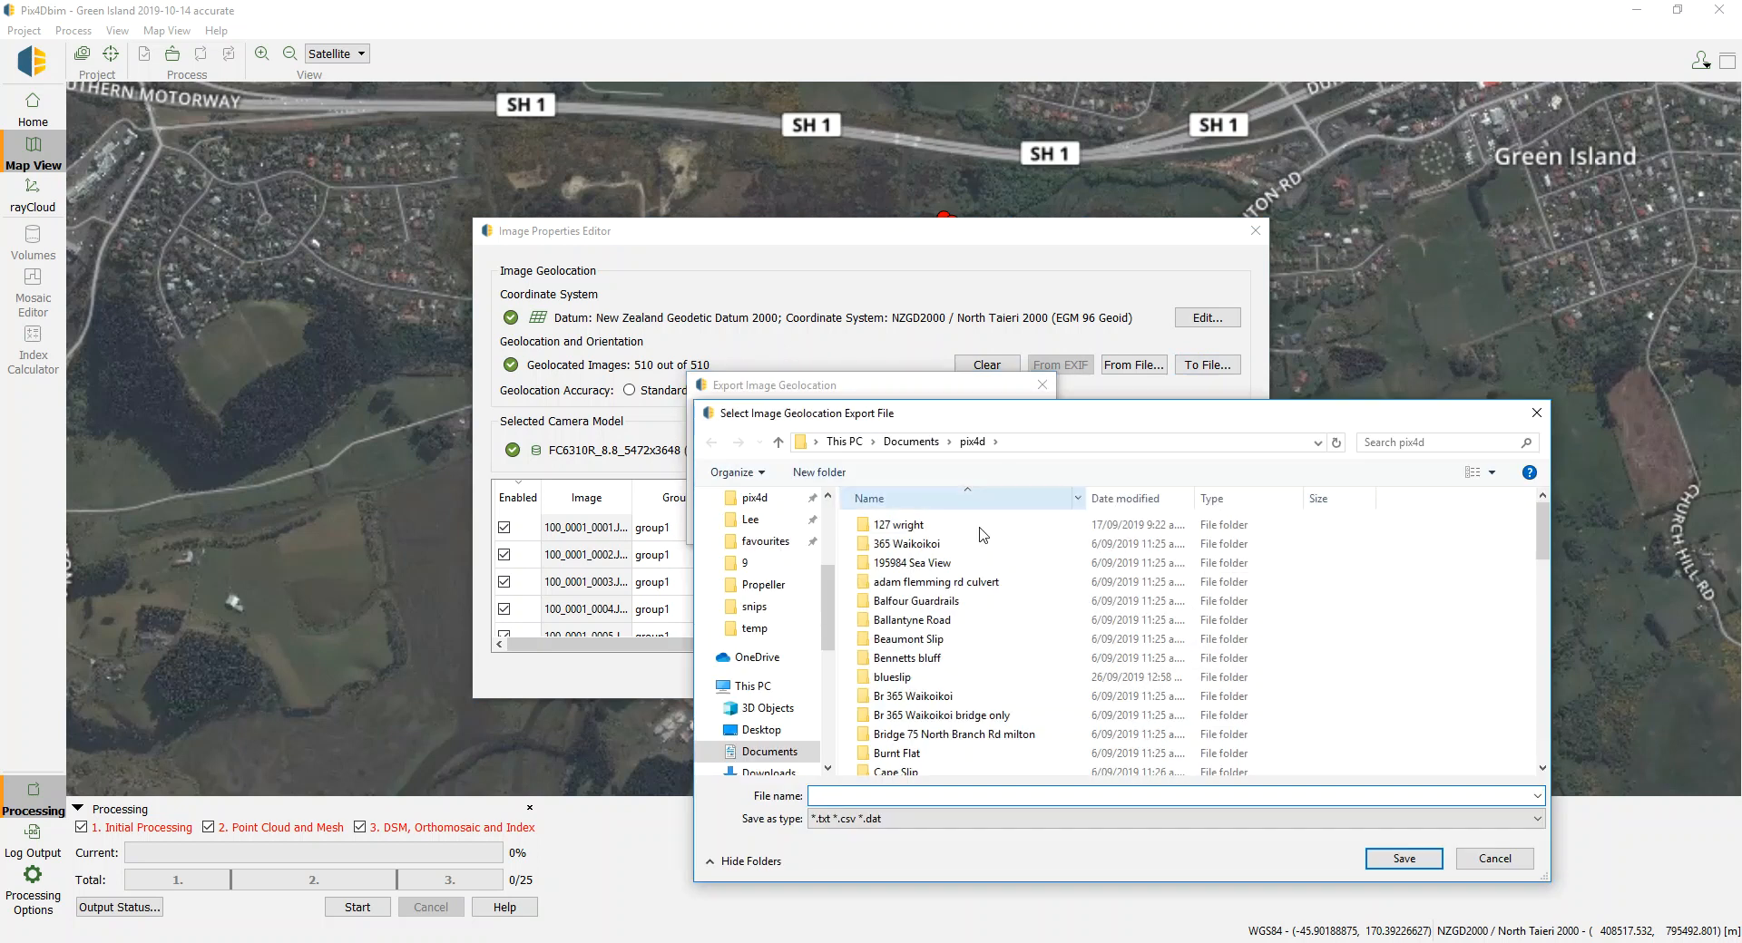
{"action": "scroll", "coordinate": [982, 535], "scroll_direction": "down", "scroll_amount": 10}
{"action": "double_click", "coordinate": [946, 633]}
{"action": "left_click", "coordinate": [899, 603]}
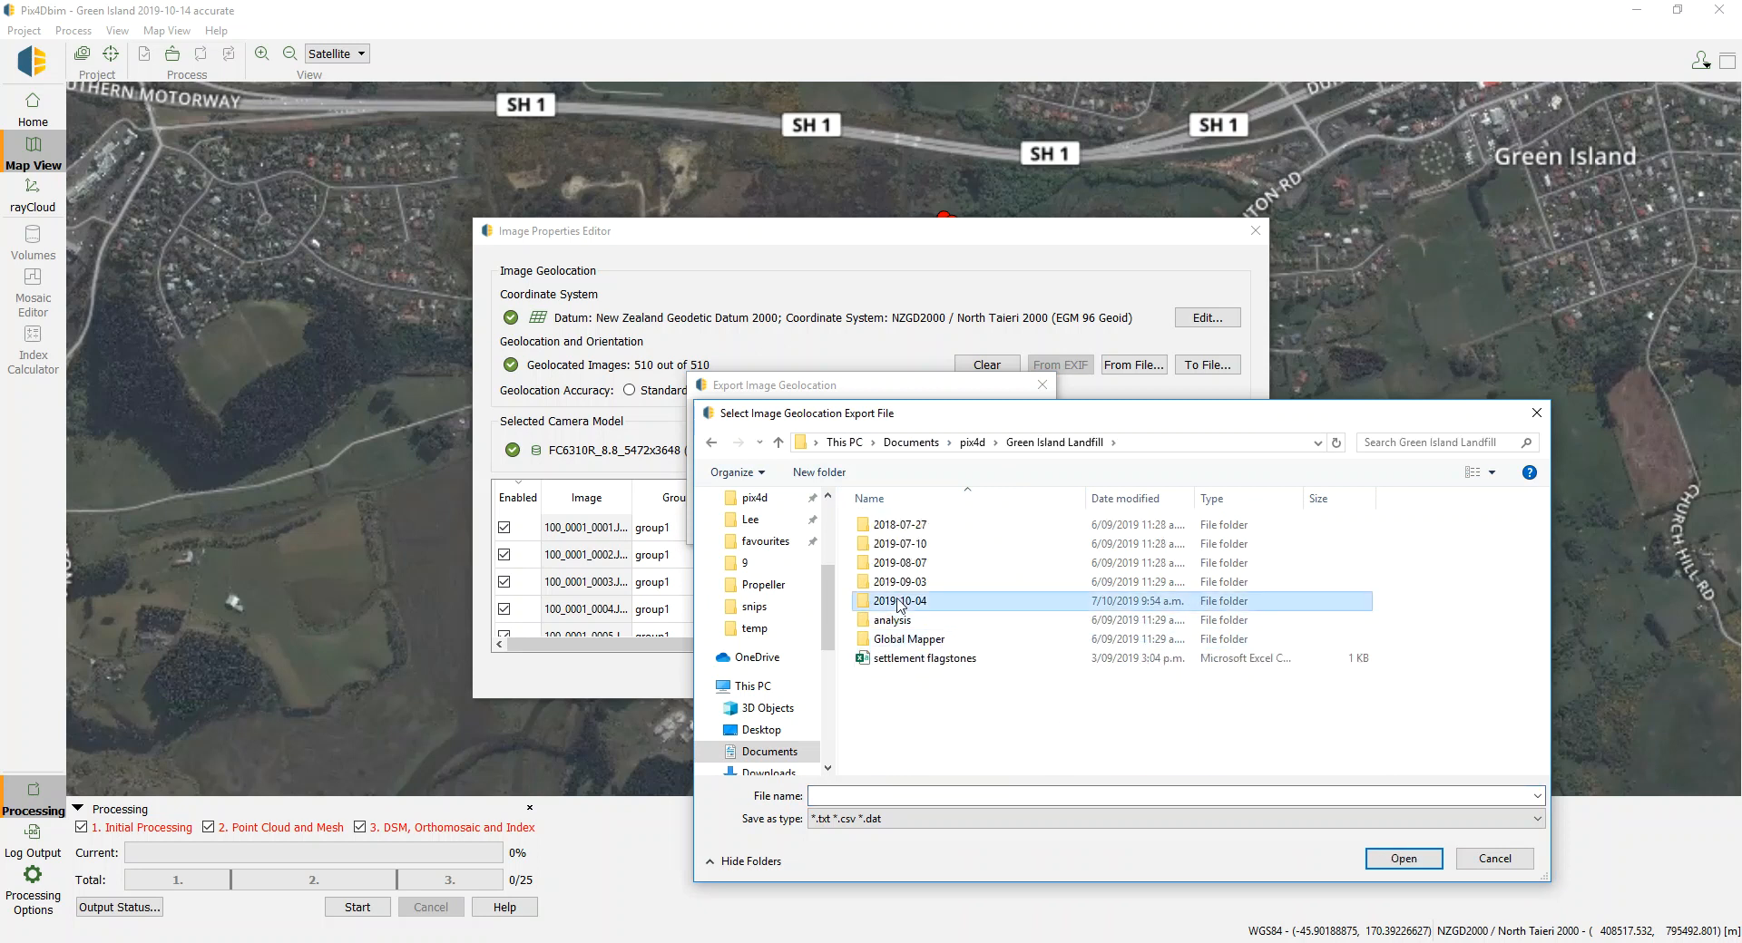
{"action": "double_click", "coordinate": [899, 602]}
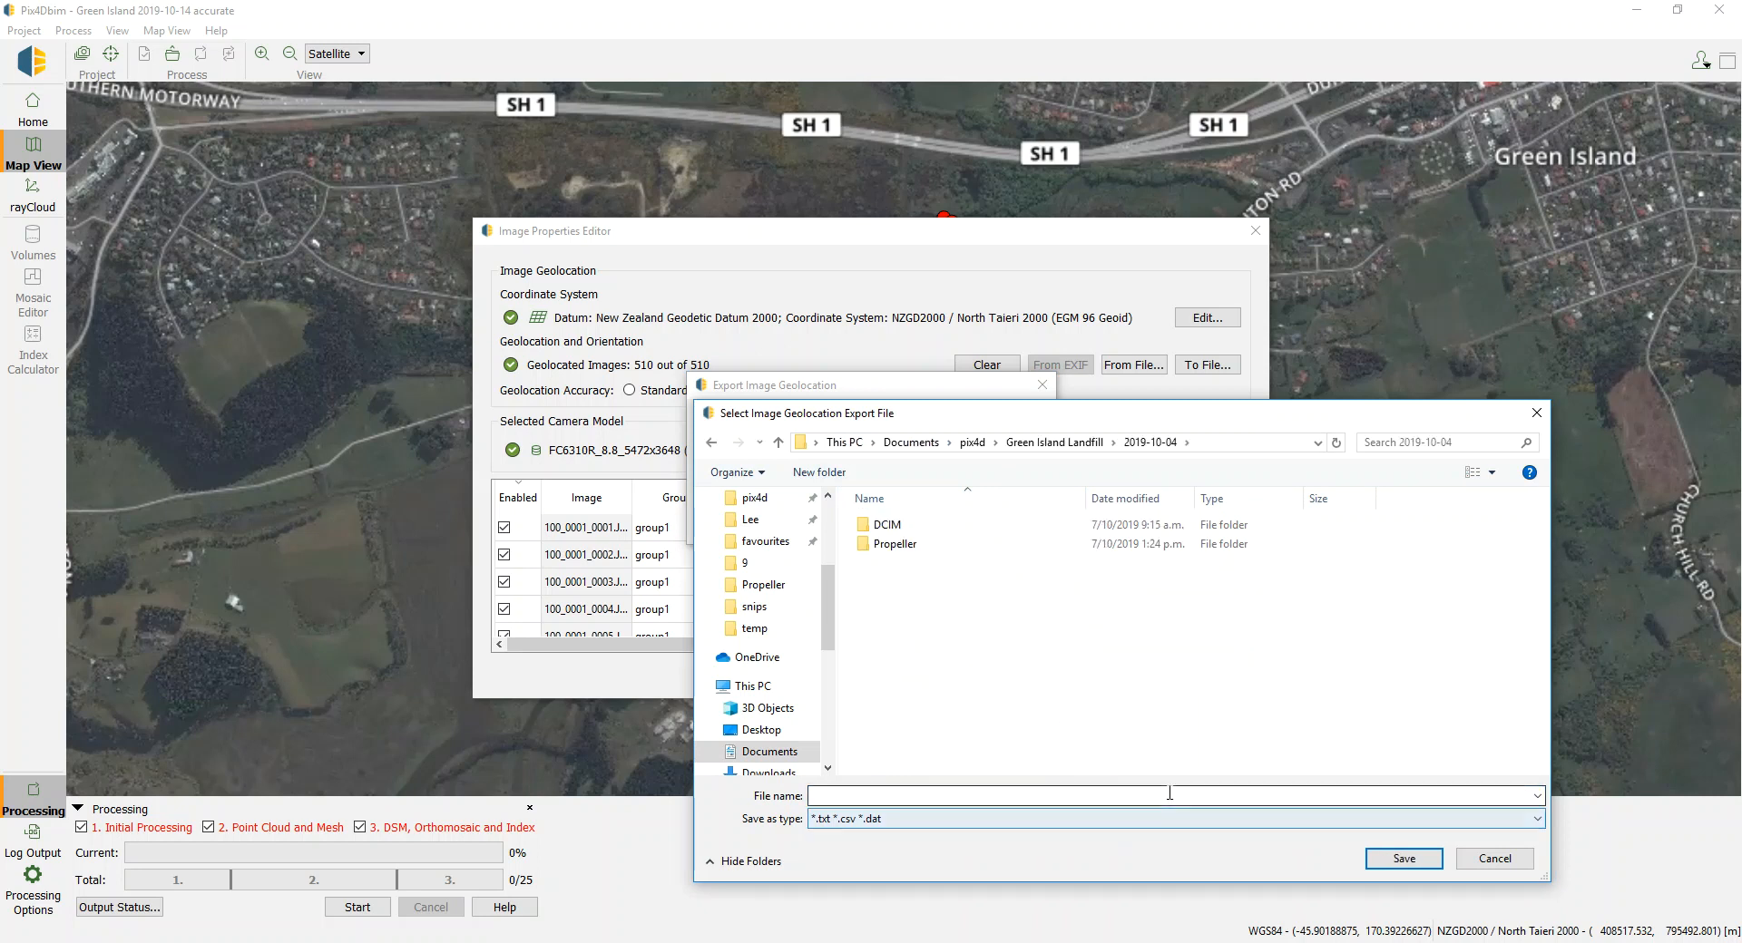
{"action": "double_click", "coordinate": [898, 547]}
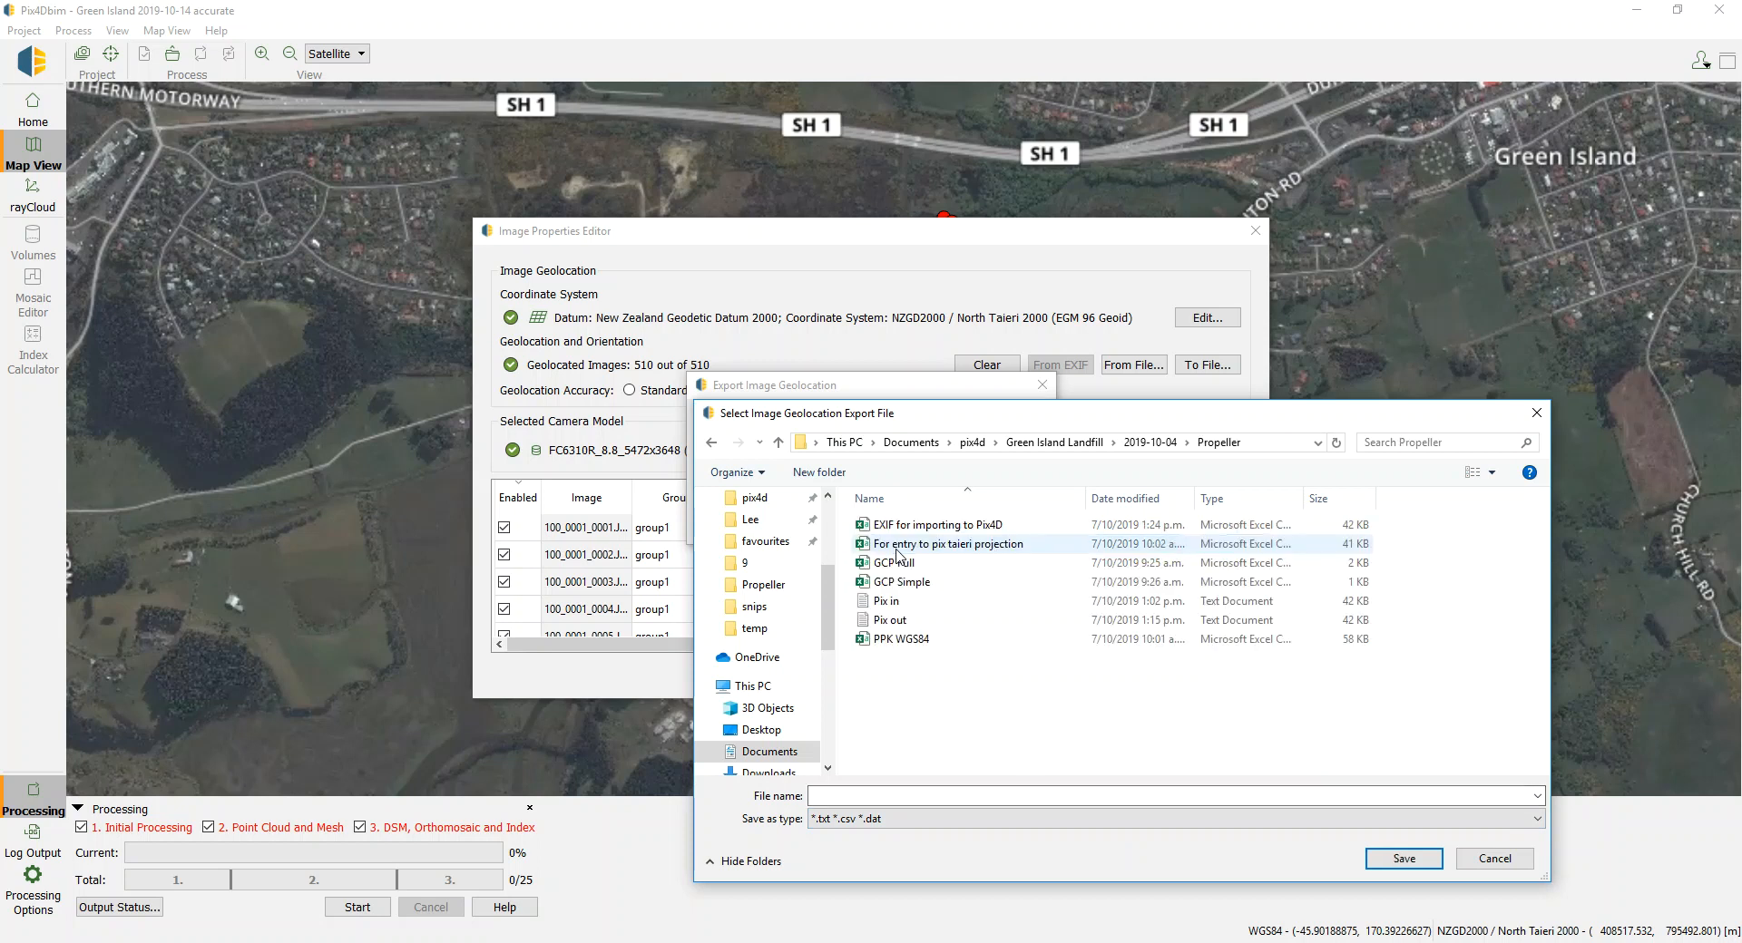
{"action": "left_click", "coordinate": [890, 626]}
{"action": "left_click", "coordinate": [1375, 862]}
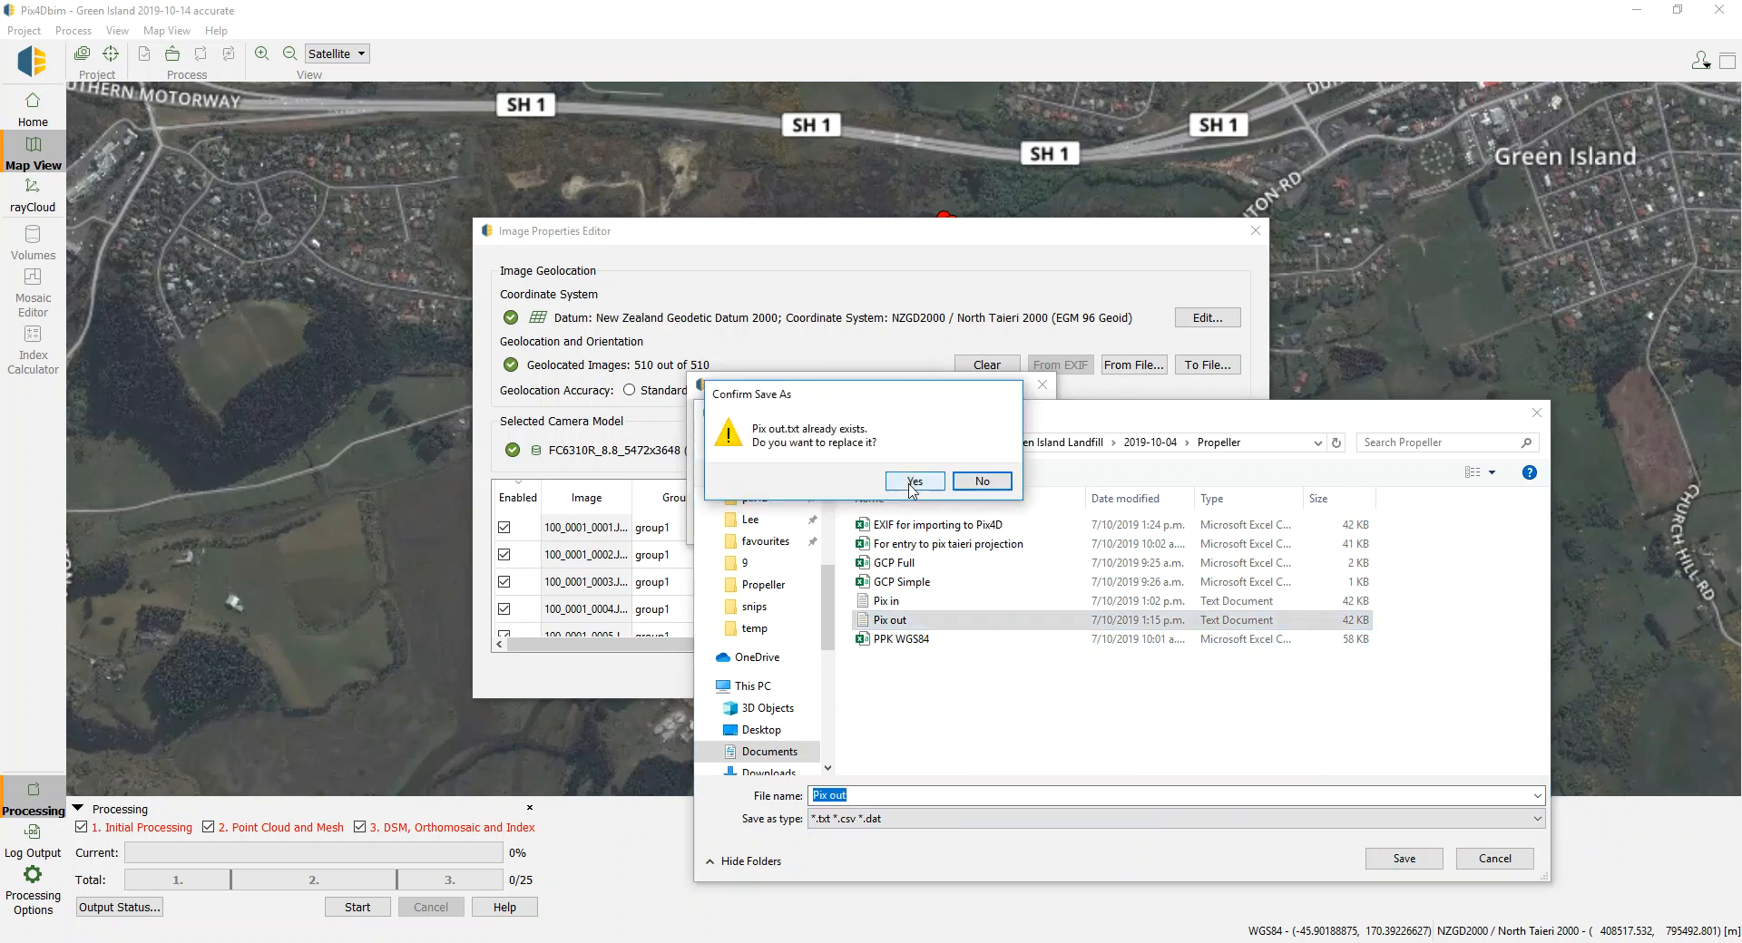
{"action": "left_click", "coordinate": [911, 482]}
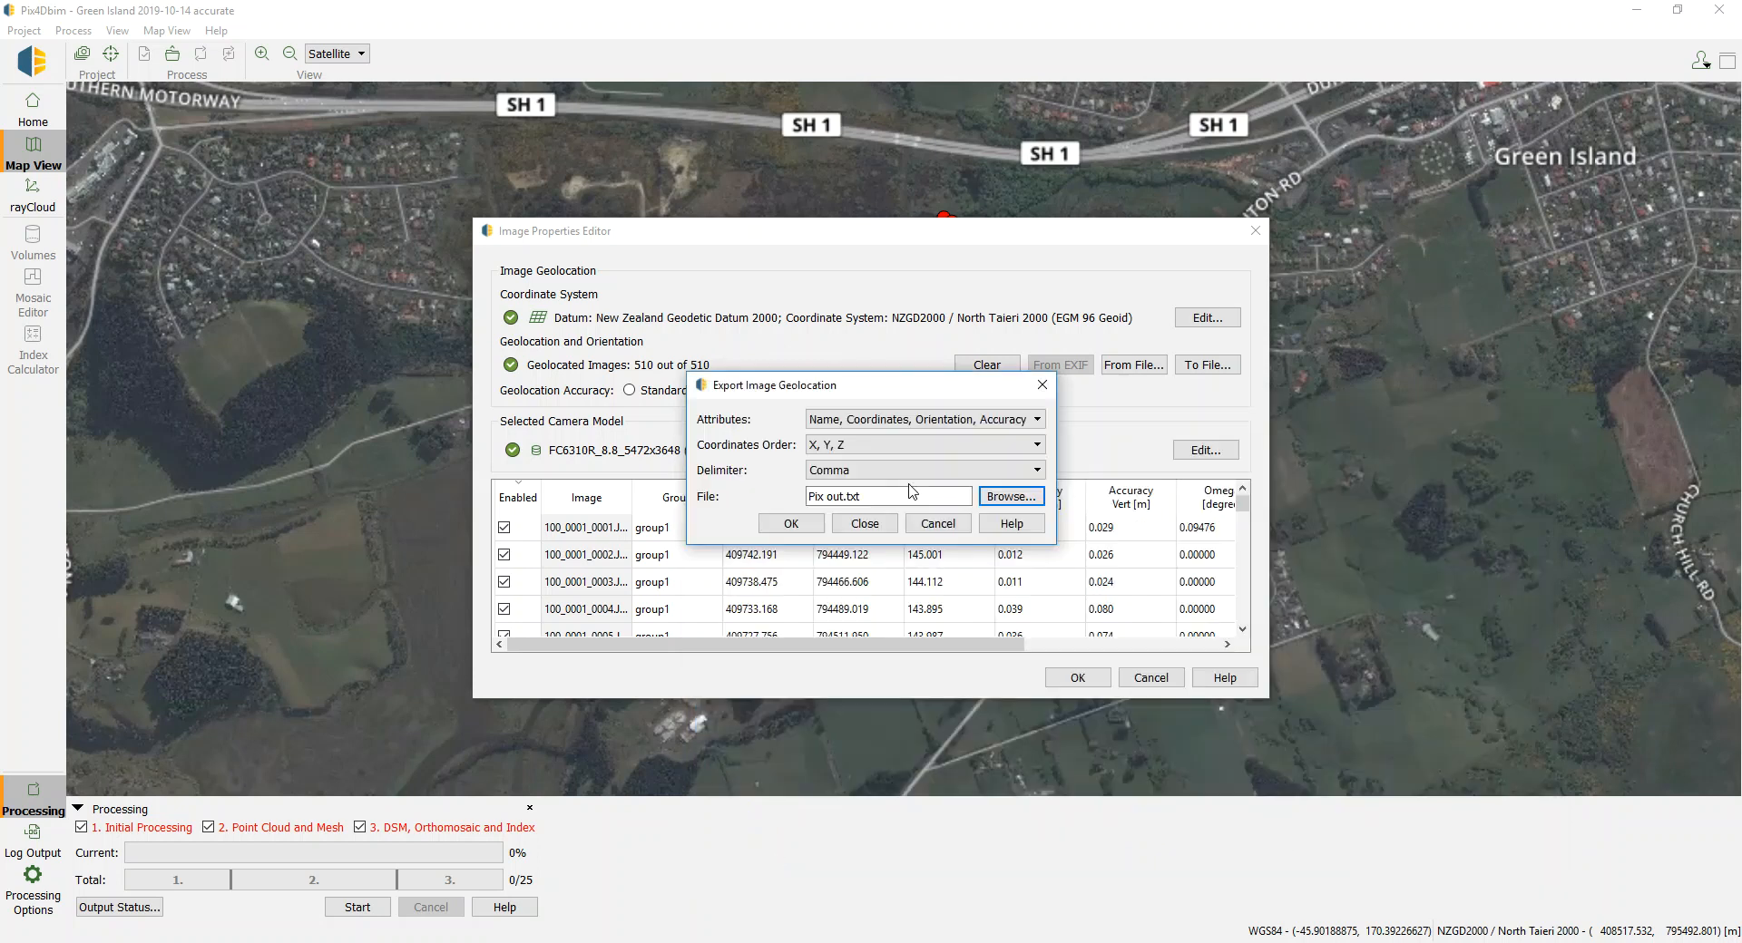
{"action": "left_click", "coordinate": [791, 524]}
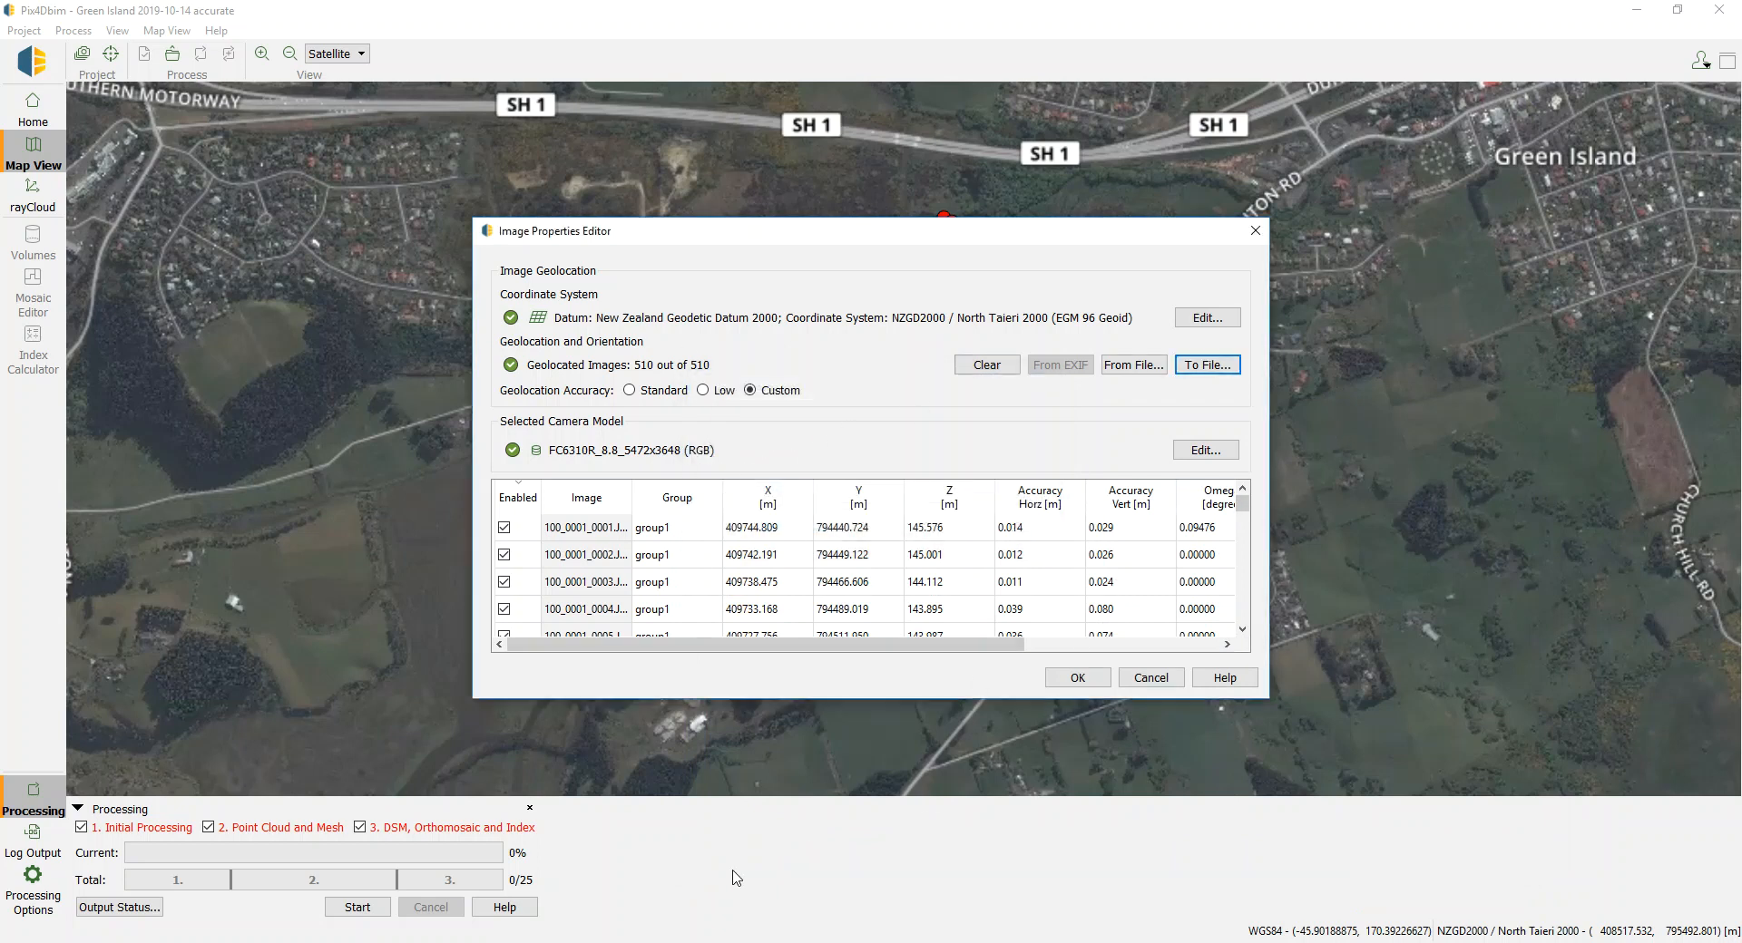
Switch to Excel, create a blank workbook and bring up the file browser for opening a file from Documents.
{"action": "left_click", "coordinate": [555, 942]}
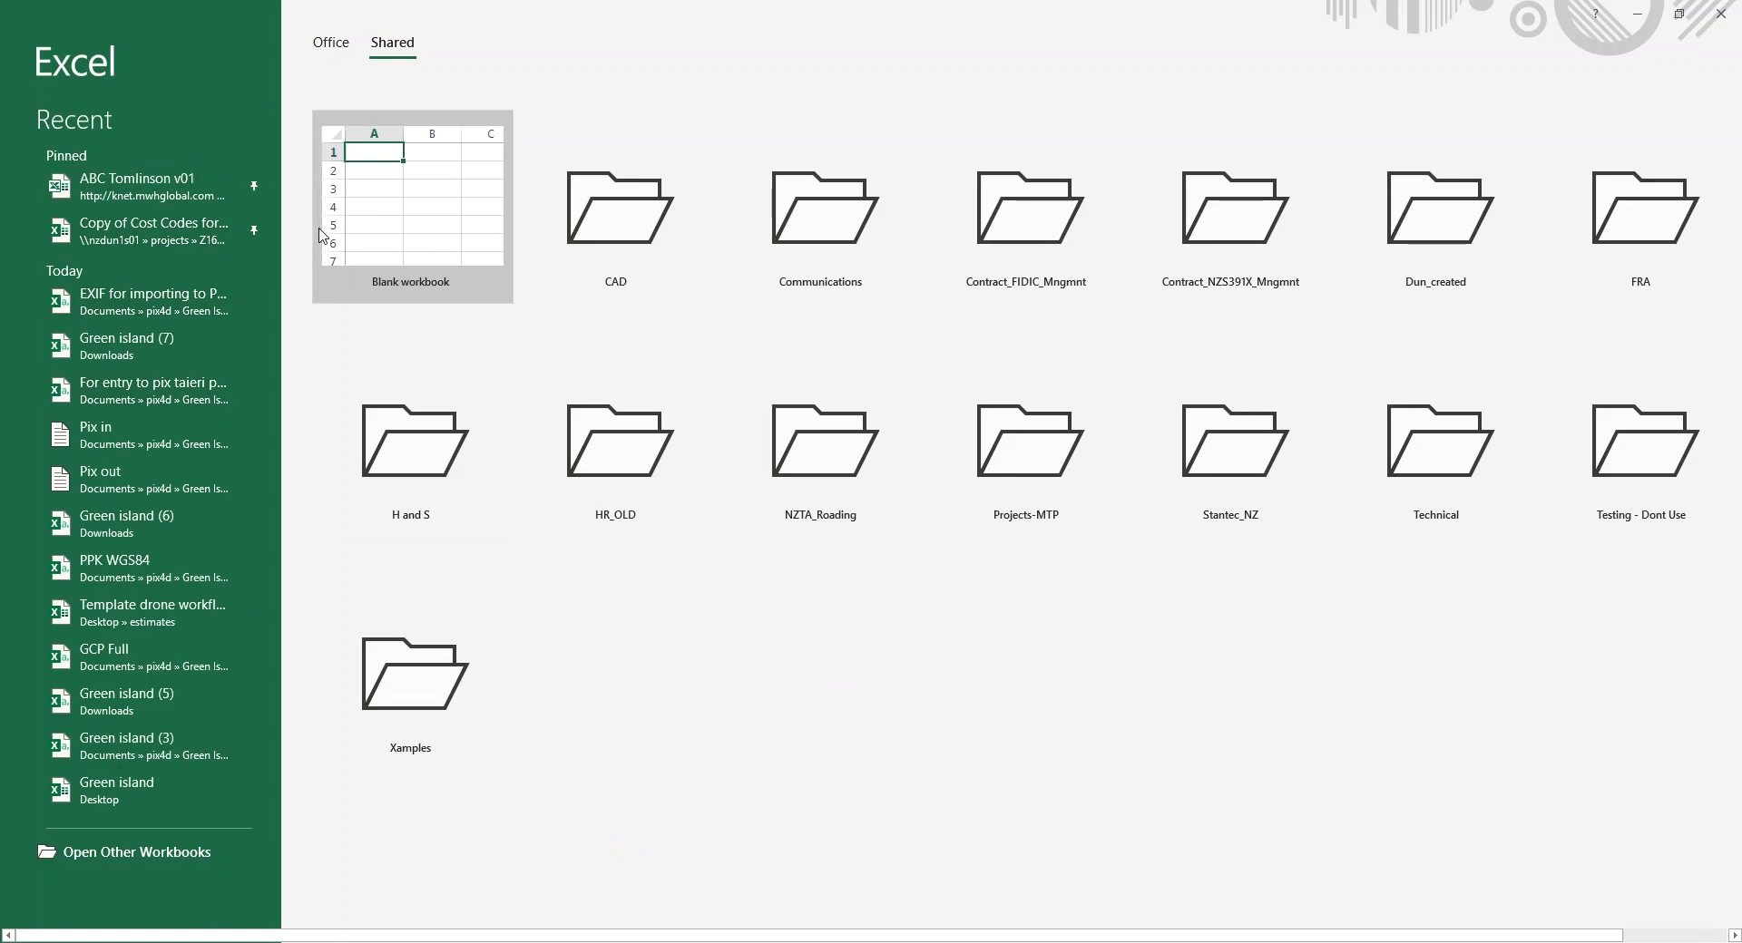
{"action": "left_click", "coordinate": [368, 243]}
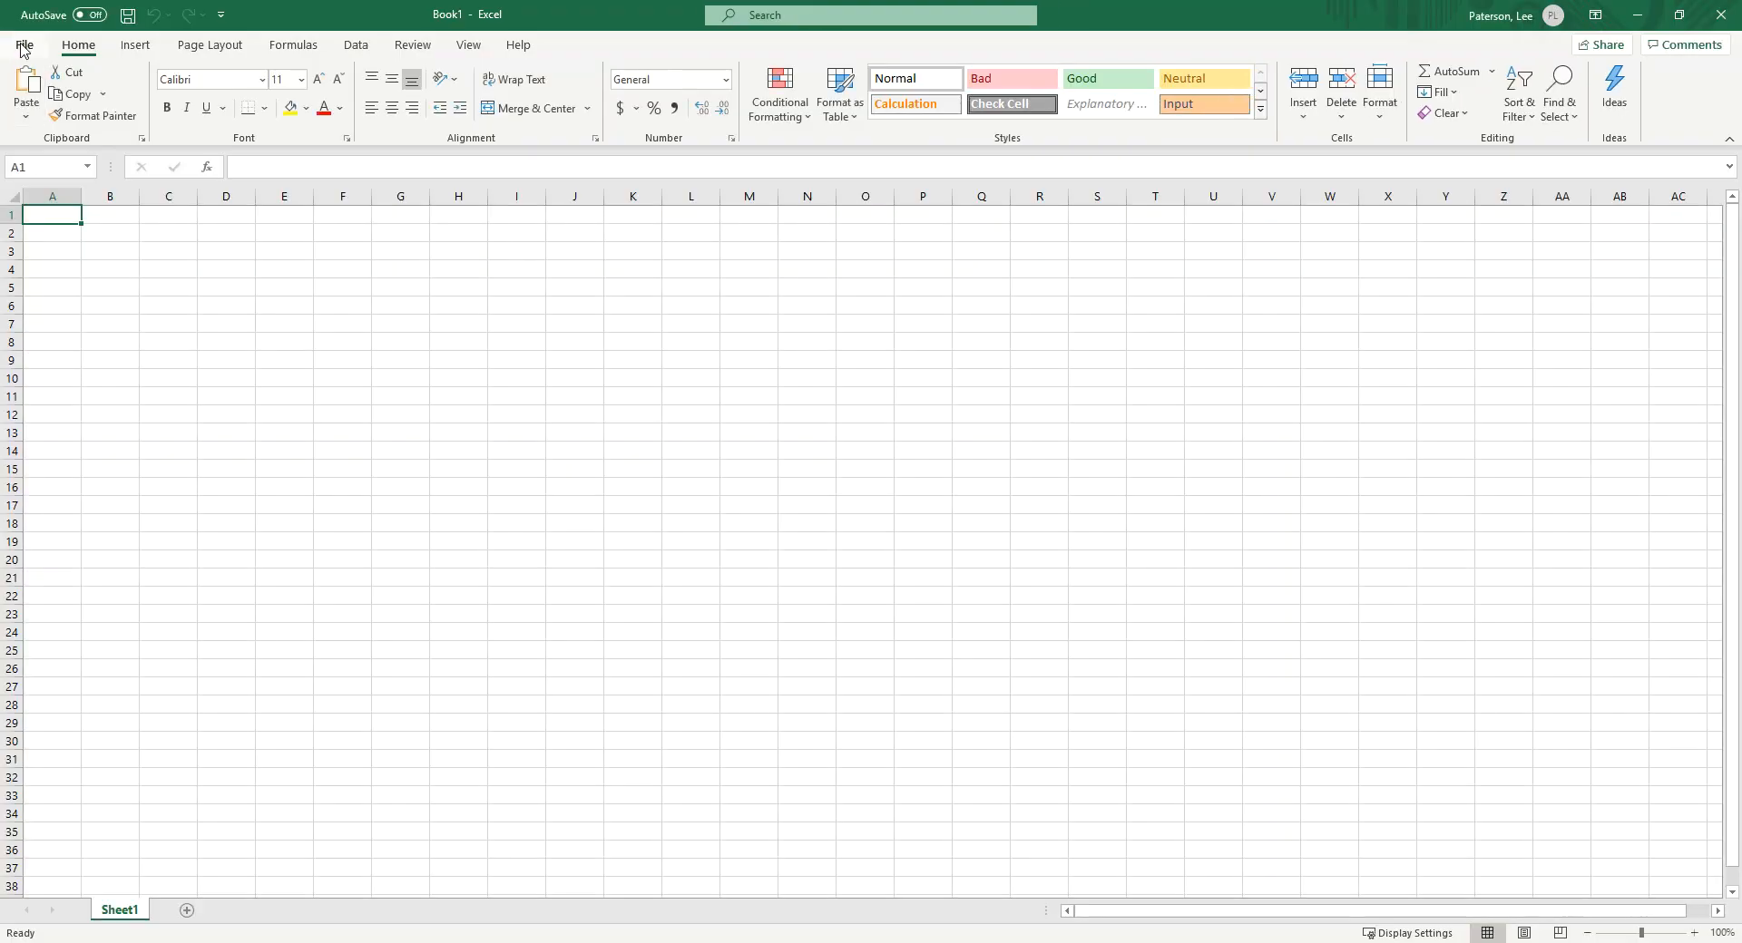
{"action": "left_click", "coordinate": [24, 50]}
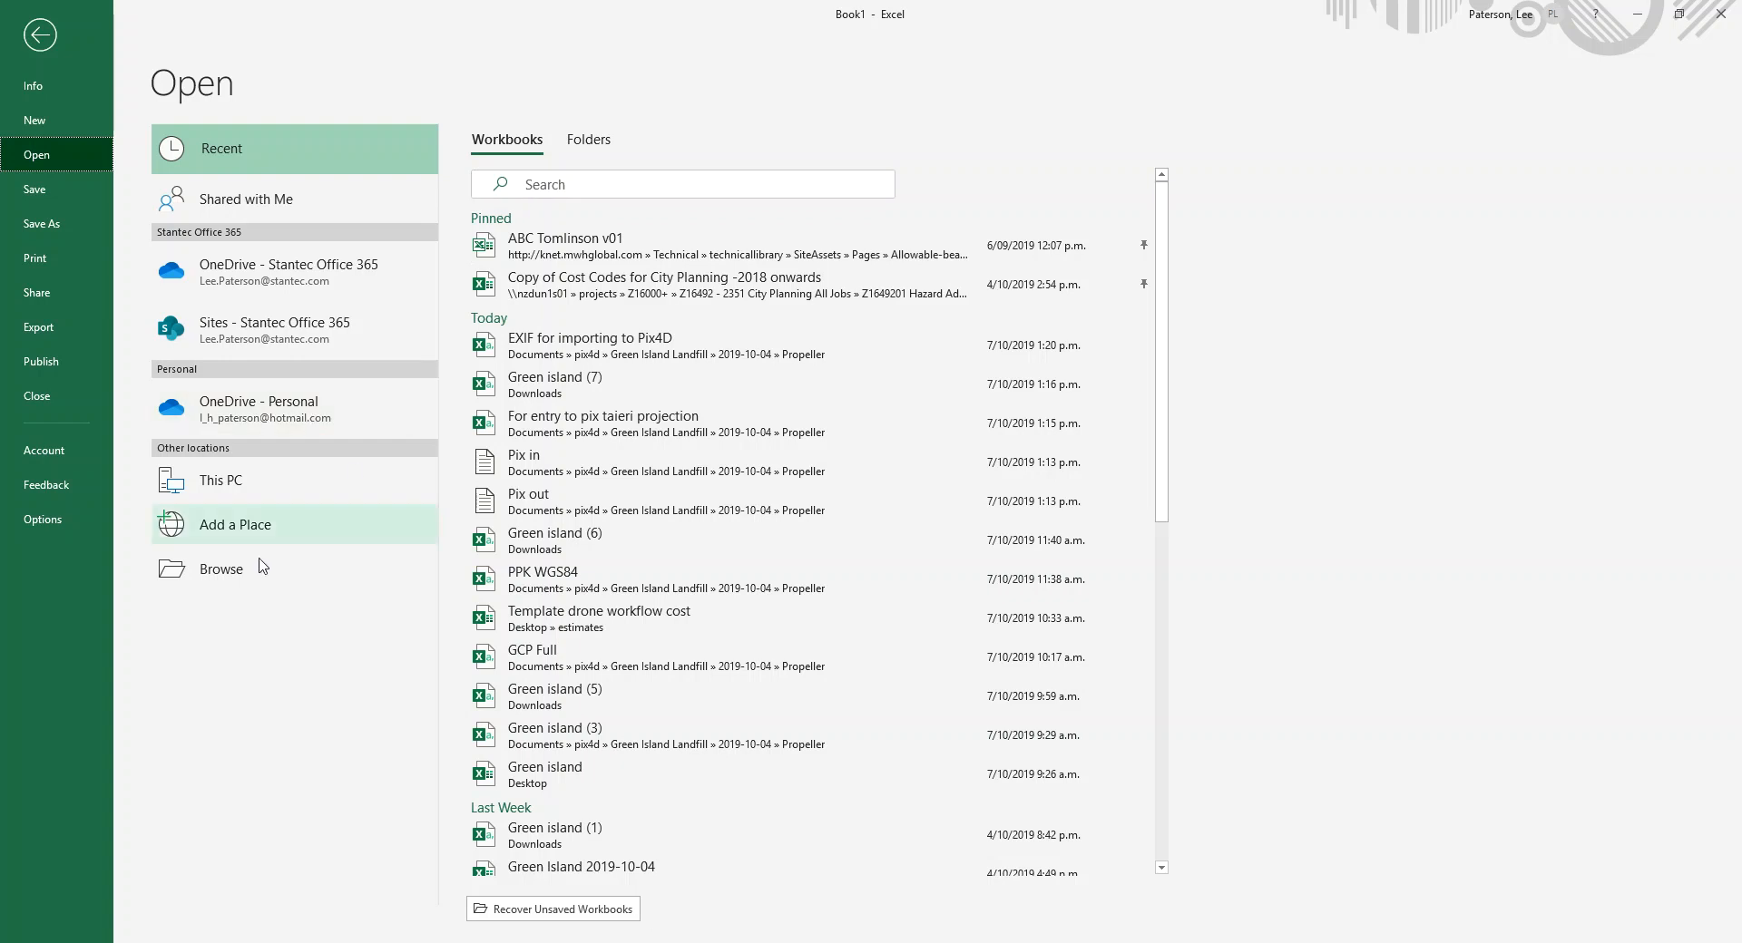
{"action": "left_click", "coordinate": [221, 486]}
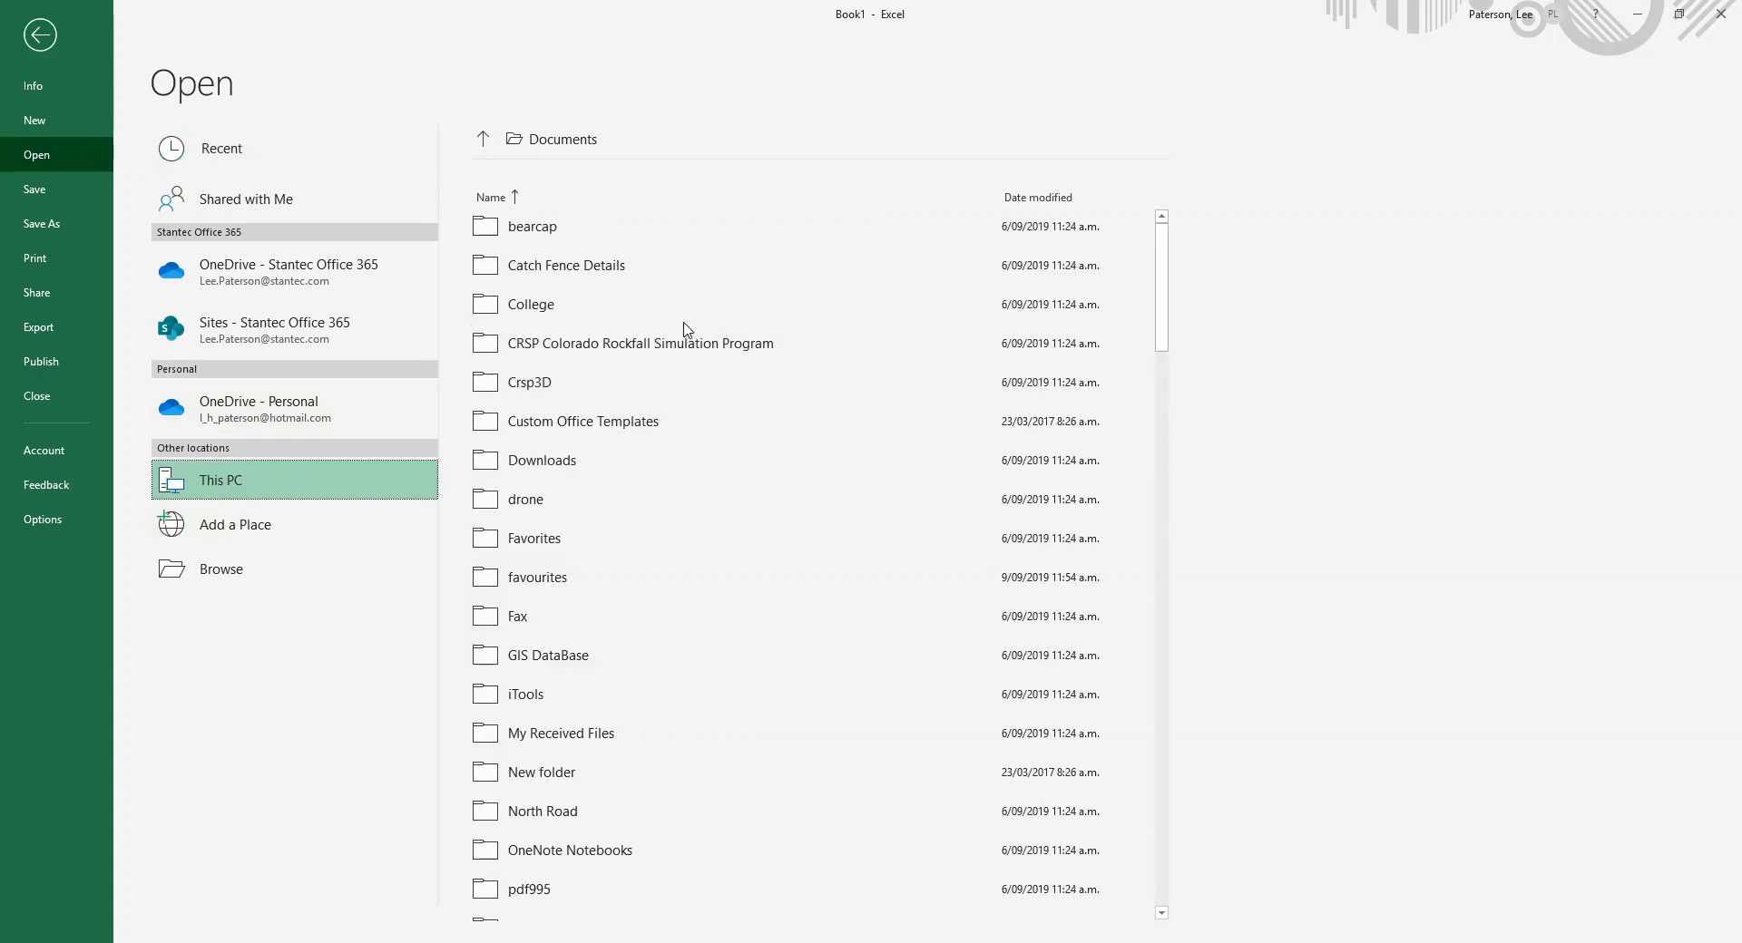
{"action": "left_click", "coordinate": [578, 149]}
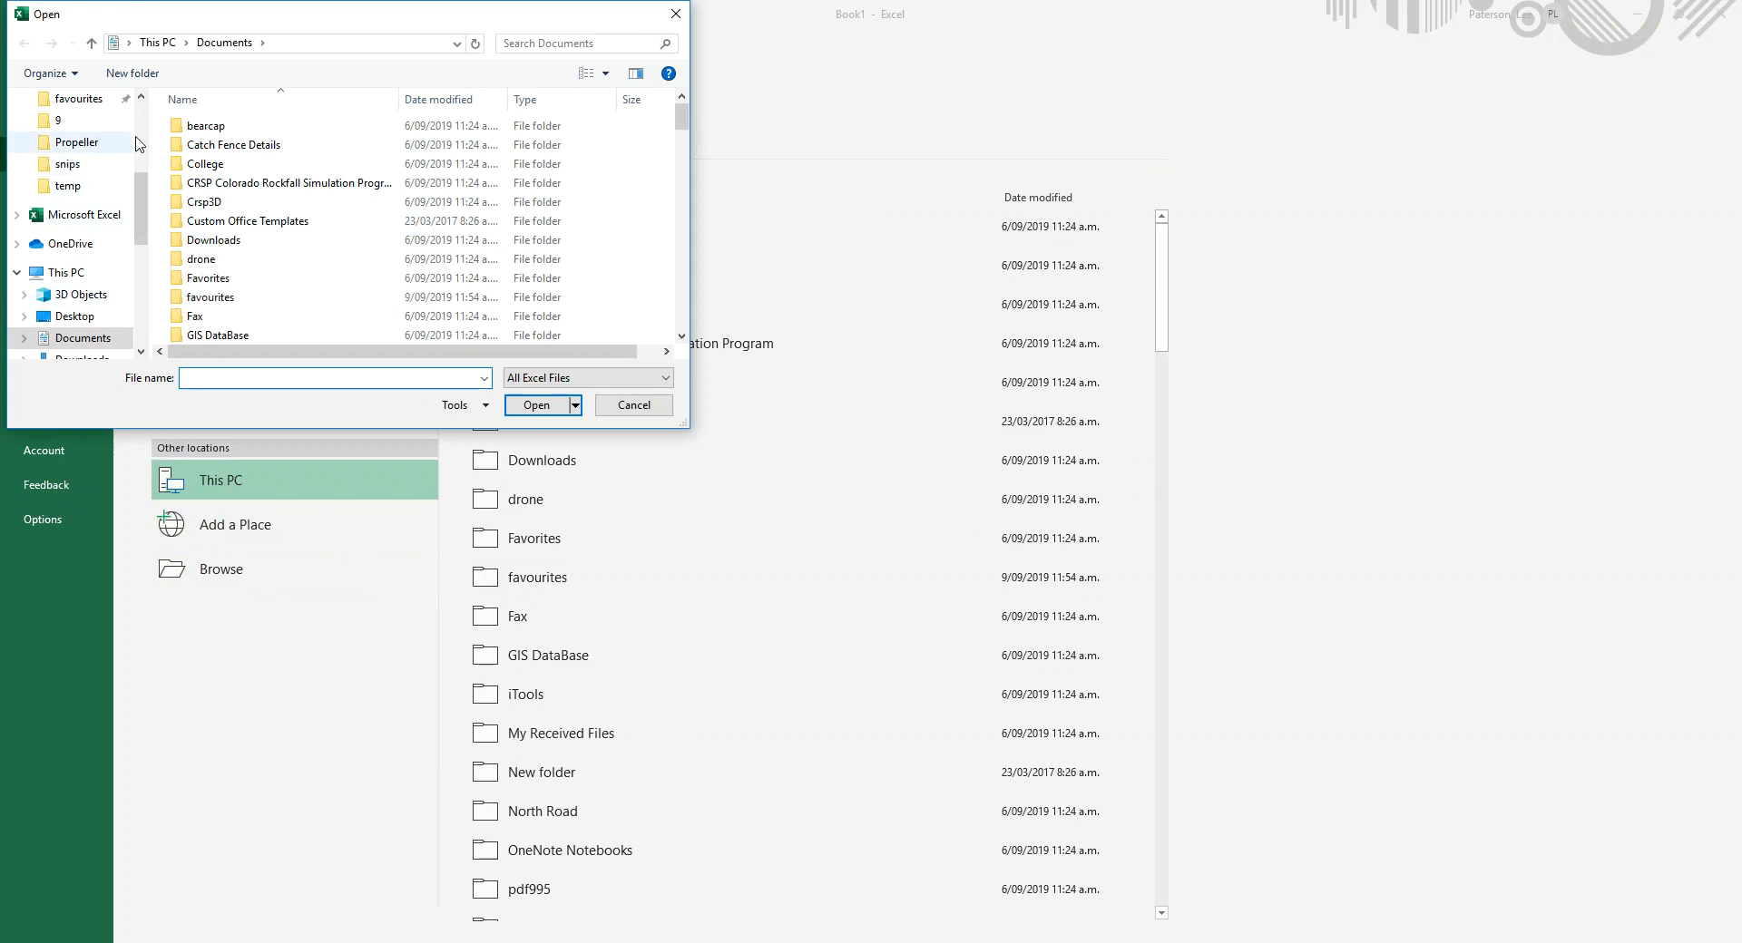
Browse to the Propeller folder in pix4d > Green Island Landfill > 2019-10-04.
{"action": "scroll", "coordinate": [143, 150], "scroll_direction": "up", "scroll_amount": 3}
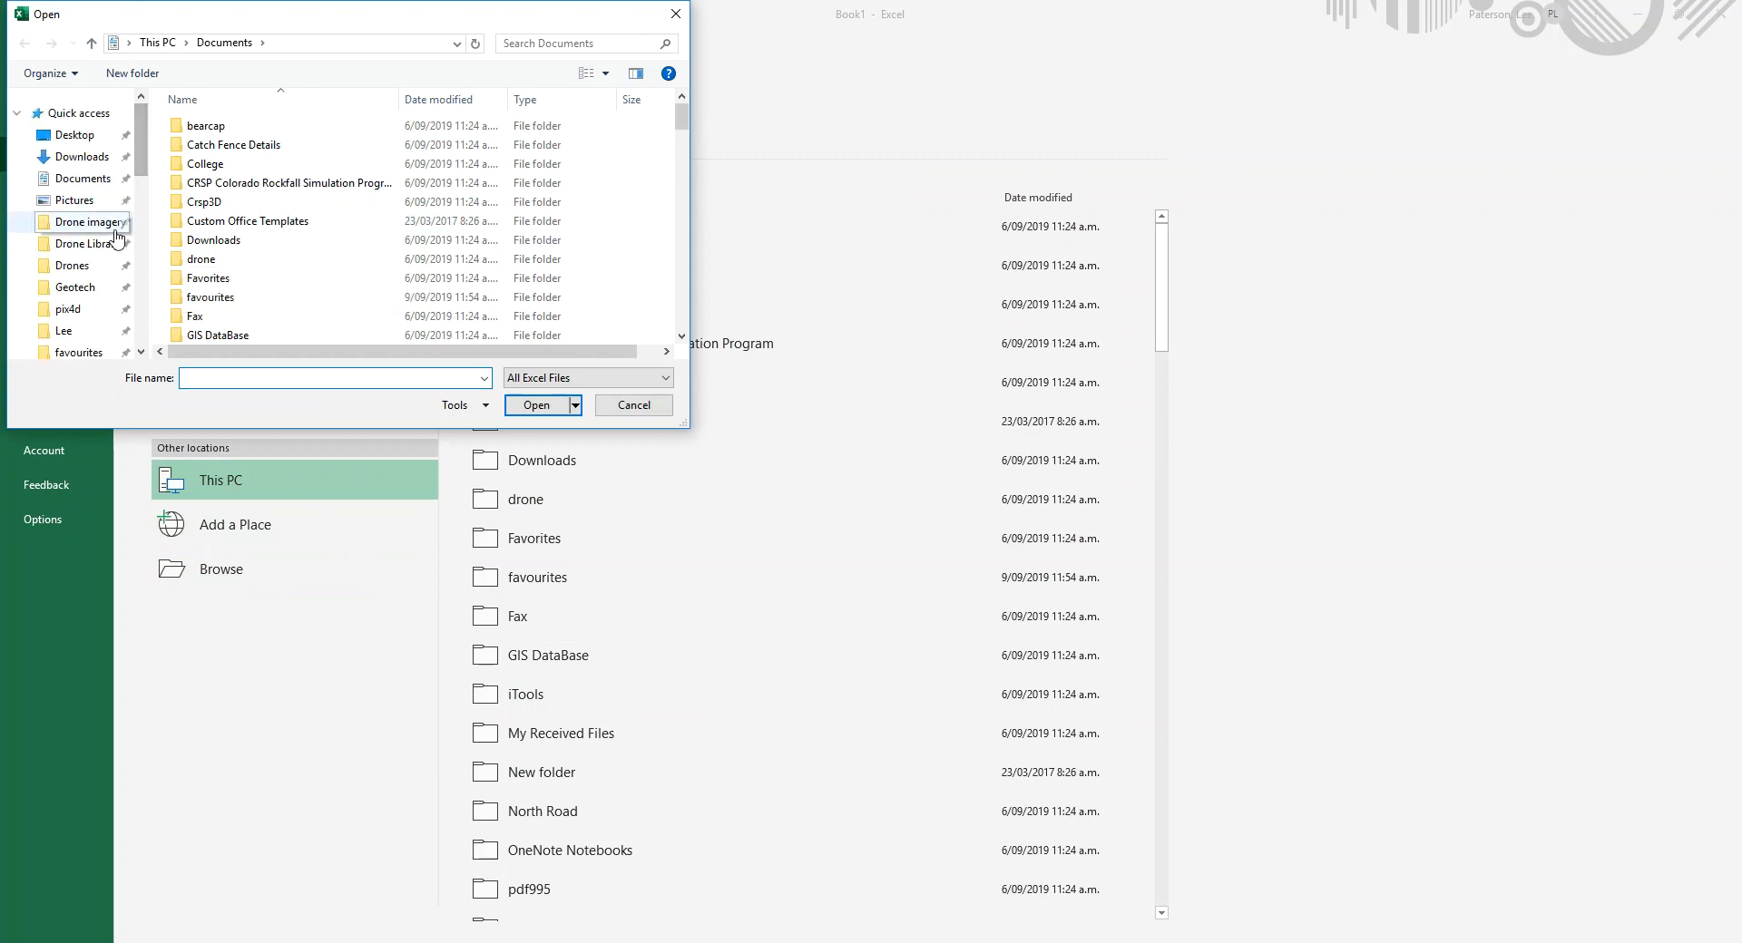
{"action": "scroll", "coordinate": [120, 304], "scroll_direction": "down", "scroll_amount": 1}
{"action": "scroll", "coordinate": [121, 305], "scroll_direction": "down", "scroll_amount": 2}
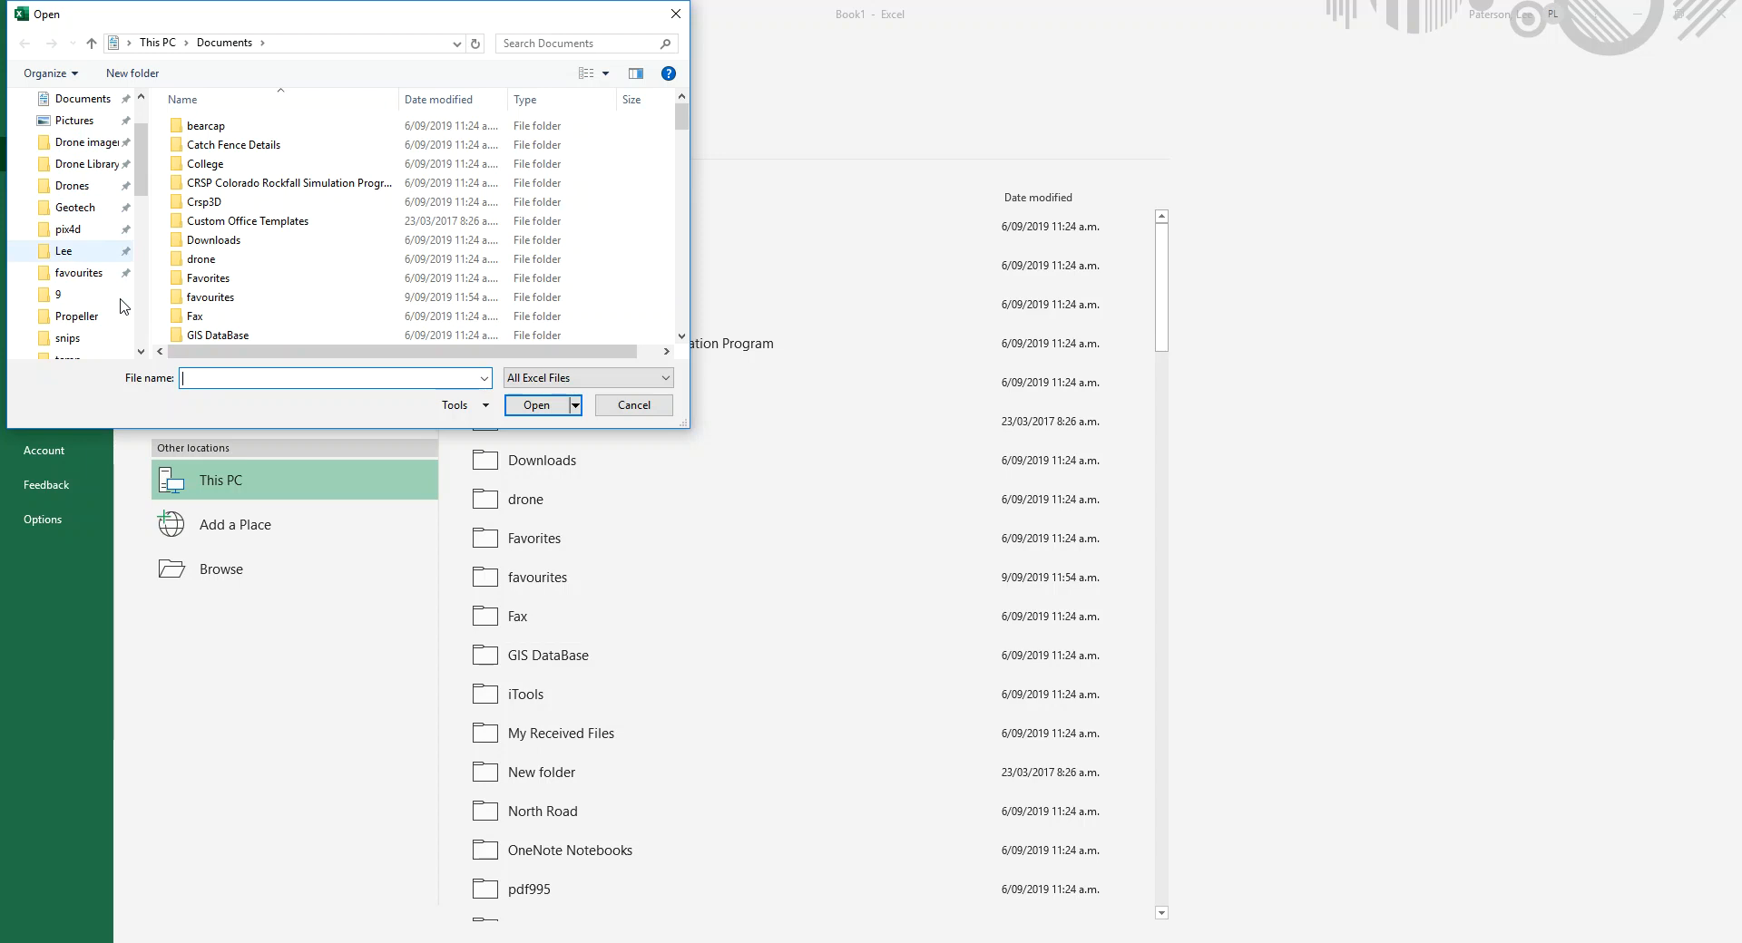
{"action": "left_click", "coordinate": [68, 230]}
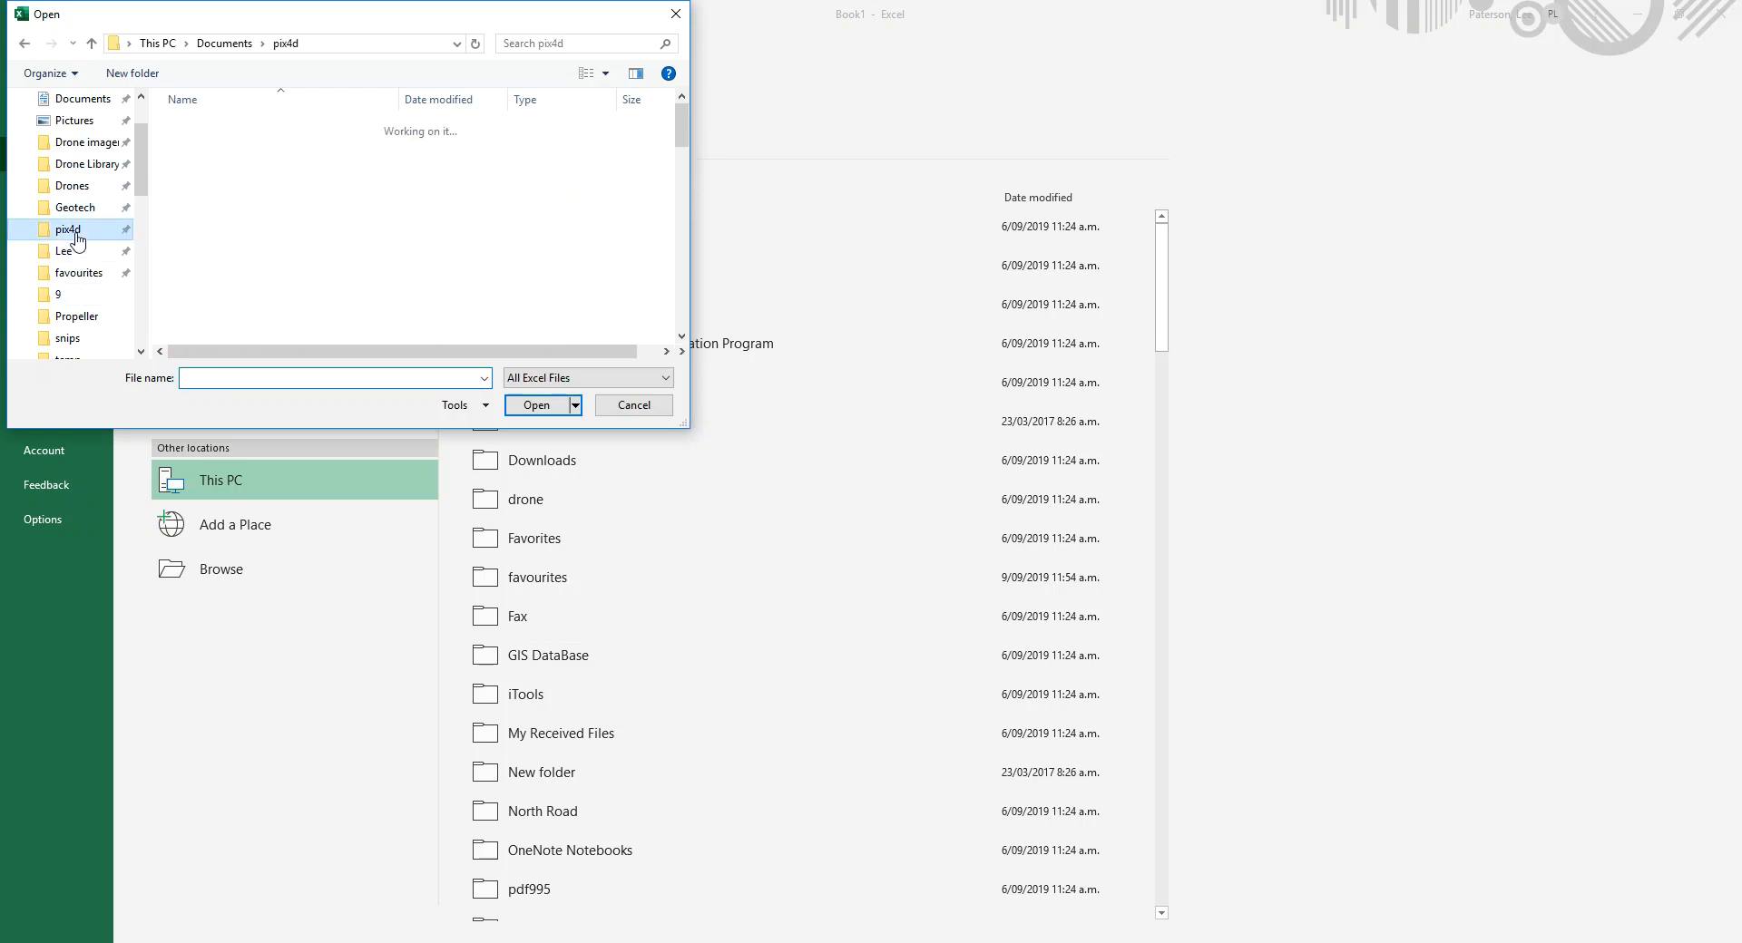
{"action": "scroll", "coordinate": [269, 243], "scroll_direction": "down", "scroll_amount": 1}
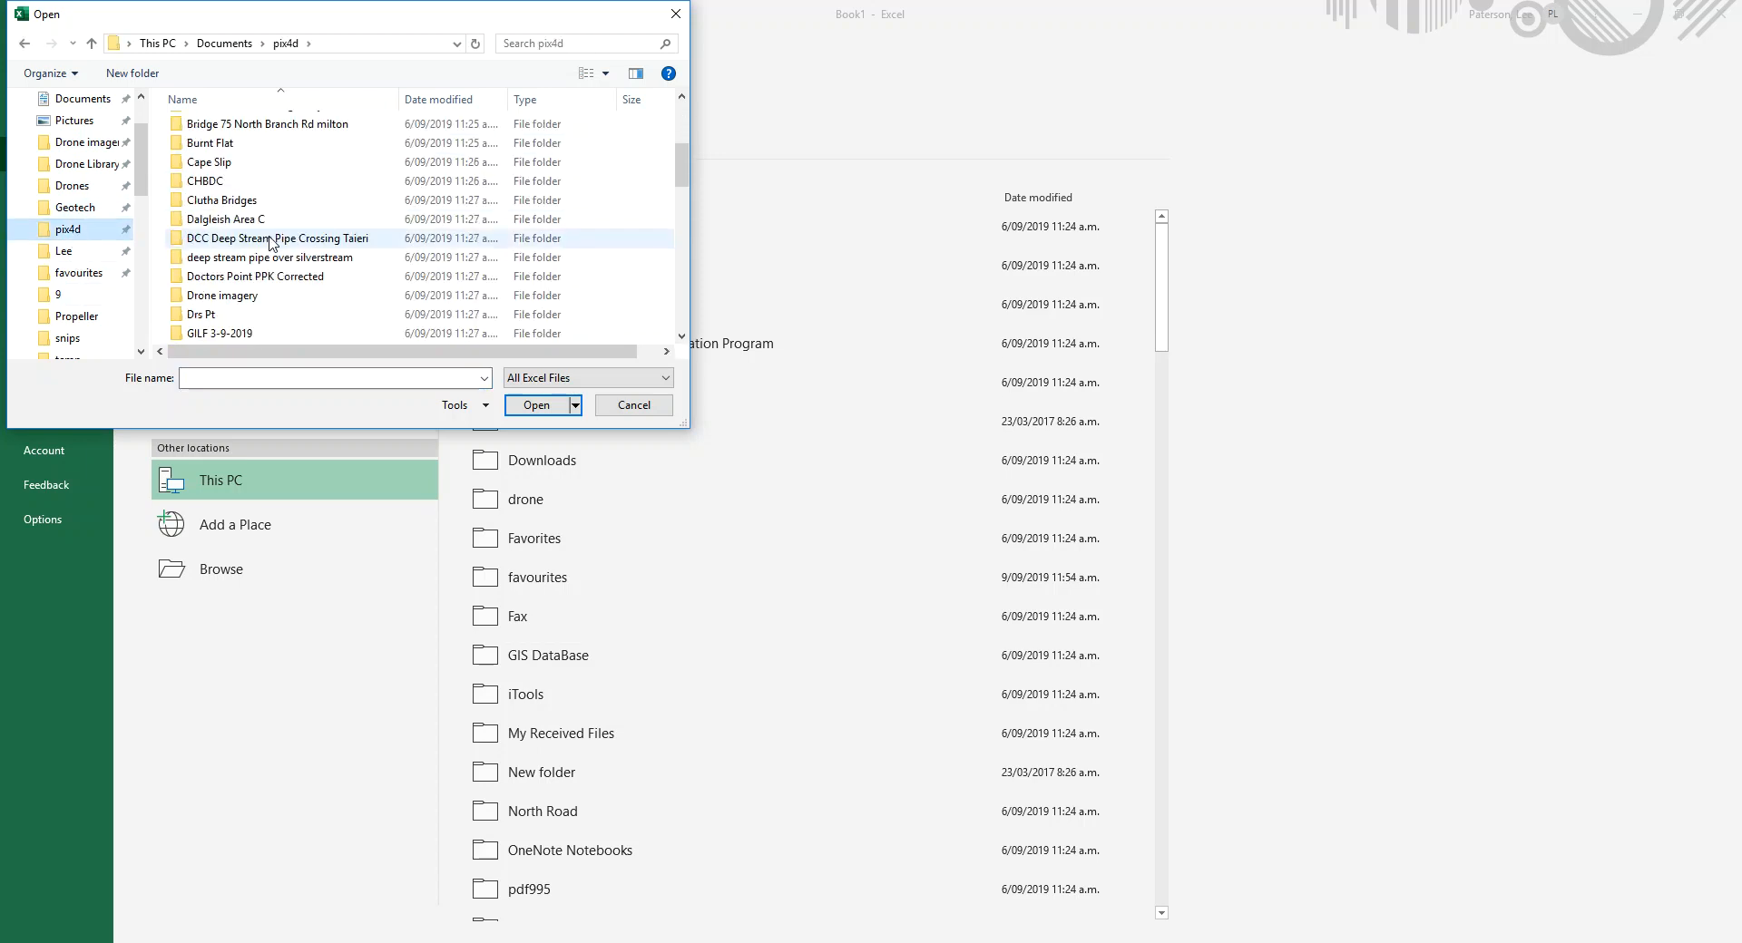
{"action": "scroll", "coordinate": [269, 243], "scroll_direction": "down", "scroll_amount": 1}
{"action": "scroll", "coordinate": [255, 310], "scroll_direction": "down", "scroll_amount": 2}
{"action": "double_click", "coordinate": [257, 239]}
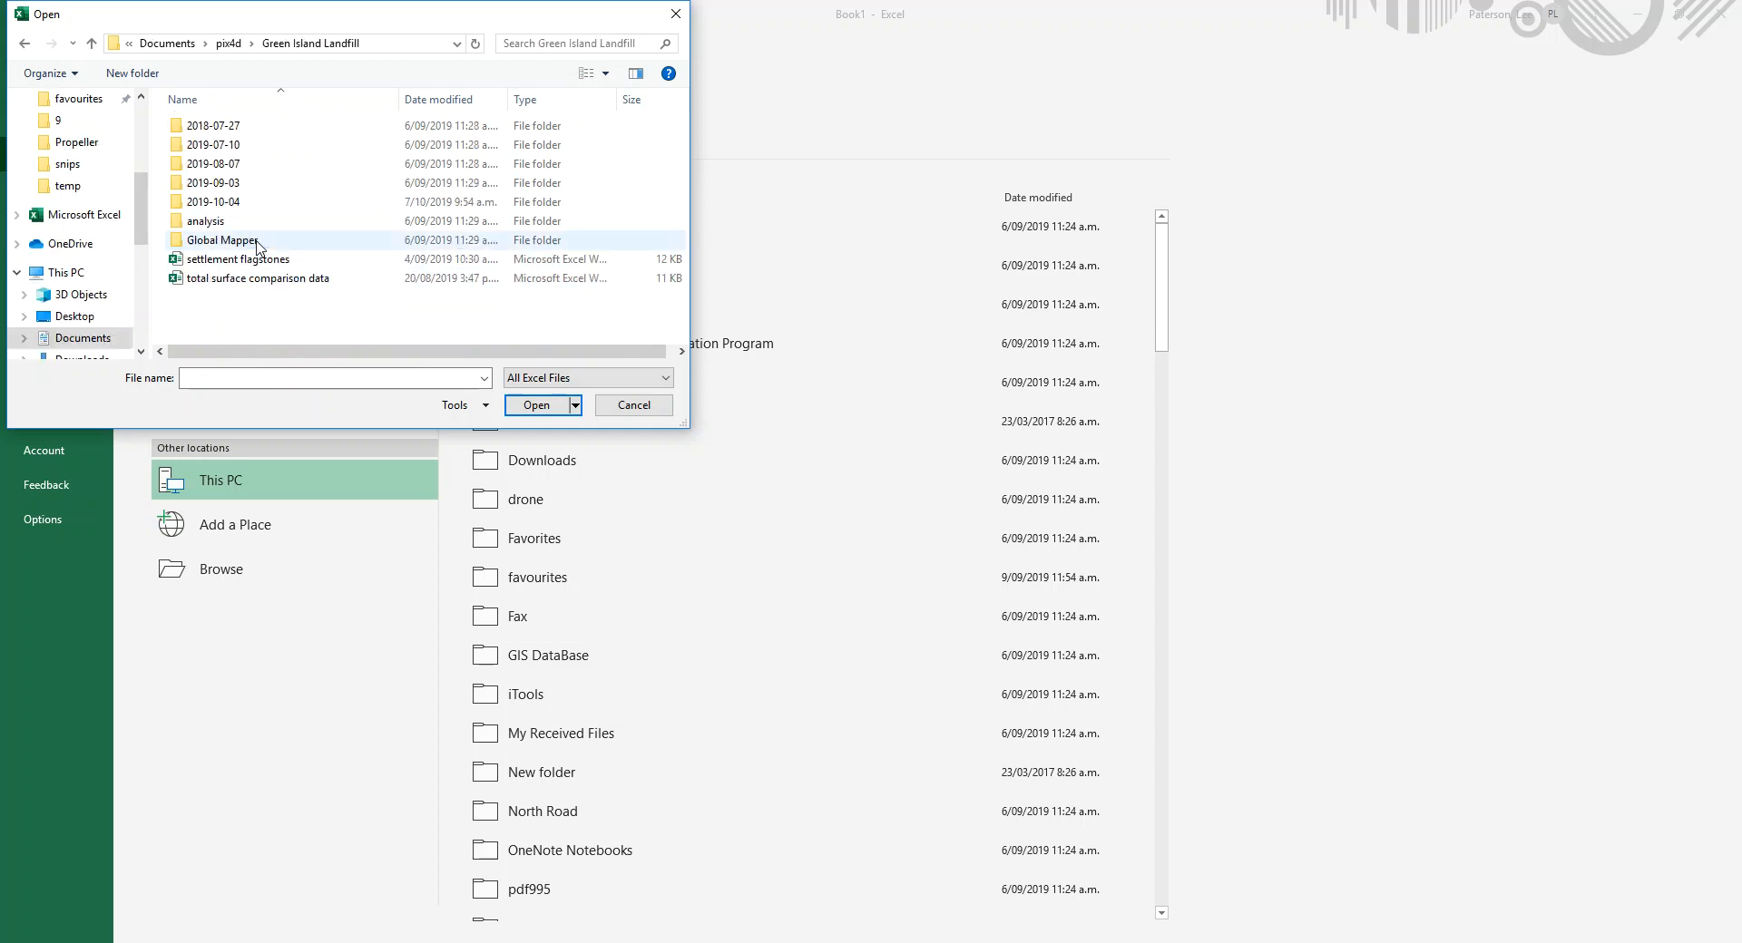
{"action": "double_click", "coordinate": [225, 203]}
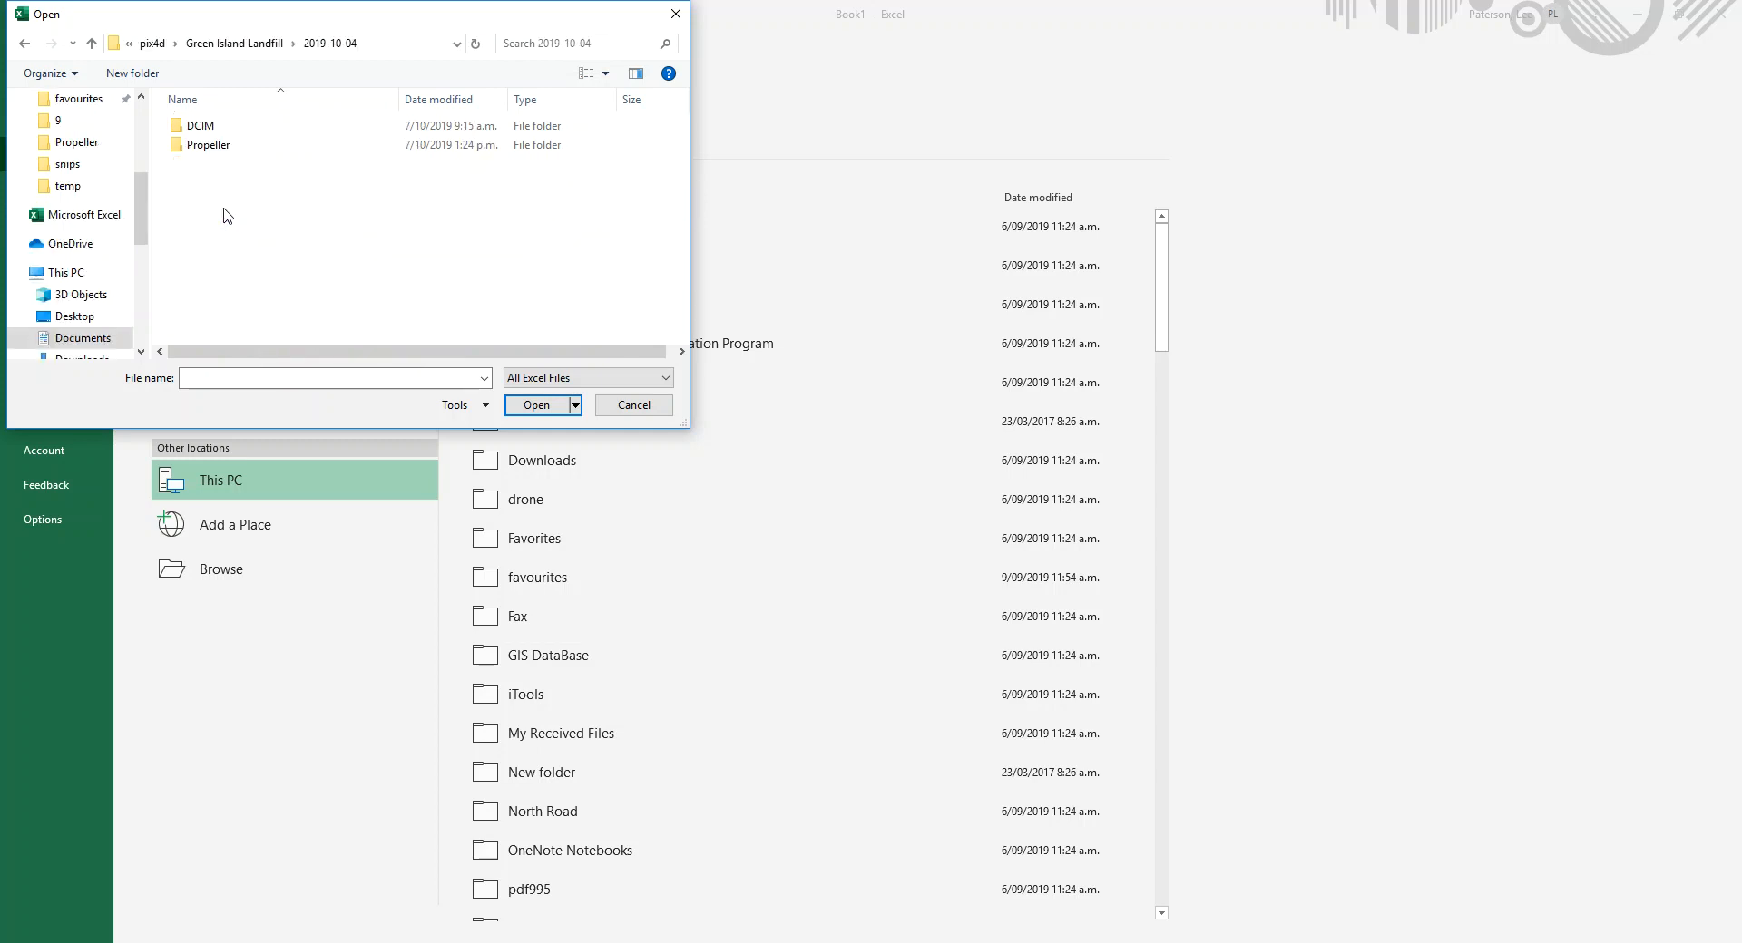
{"action": "double_click", "coordinate": [218, 150]}
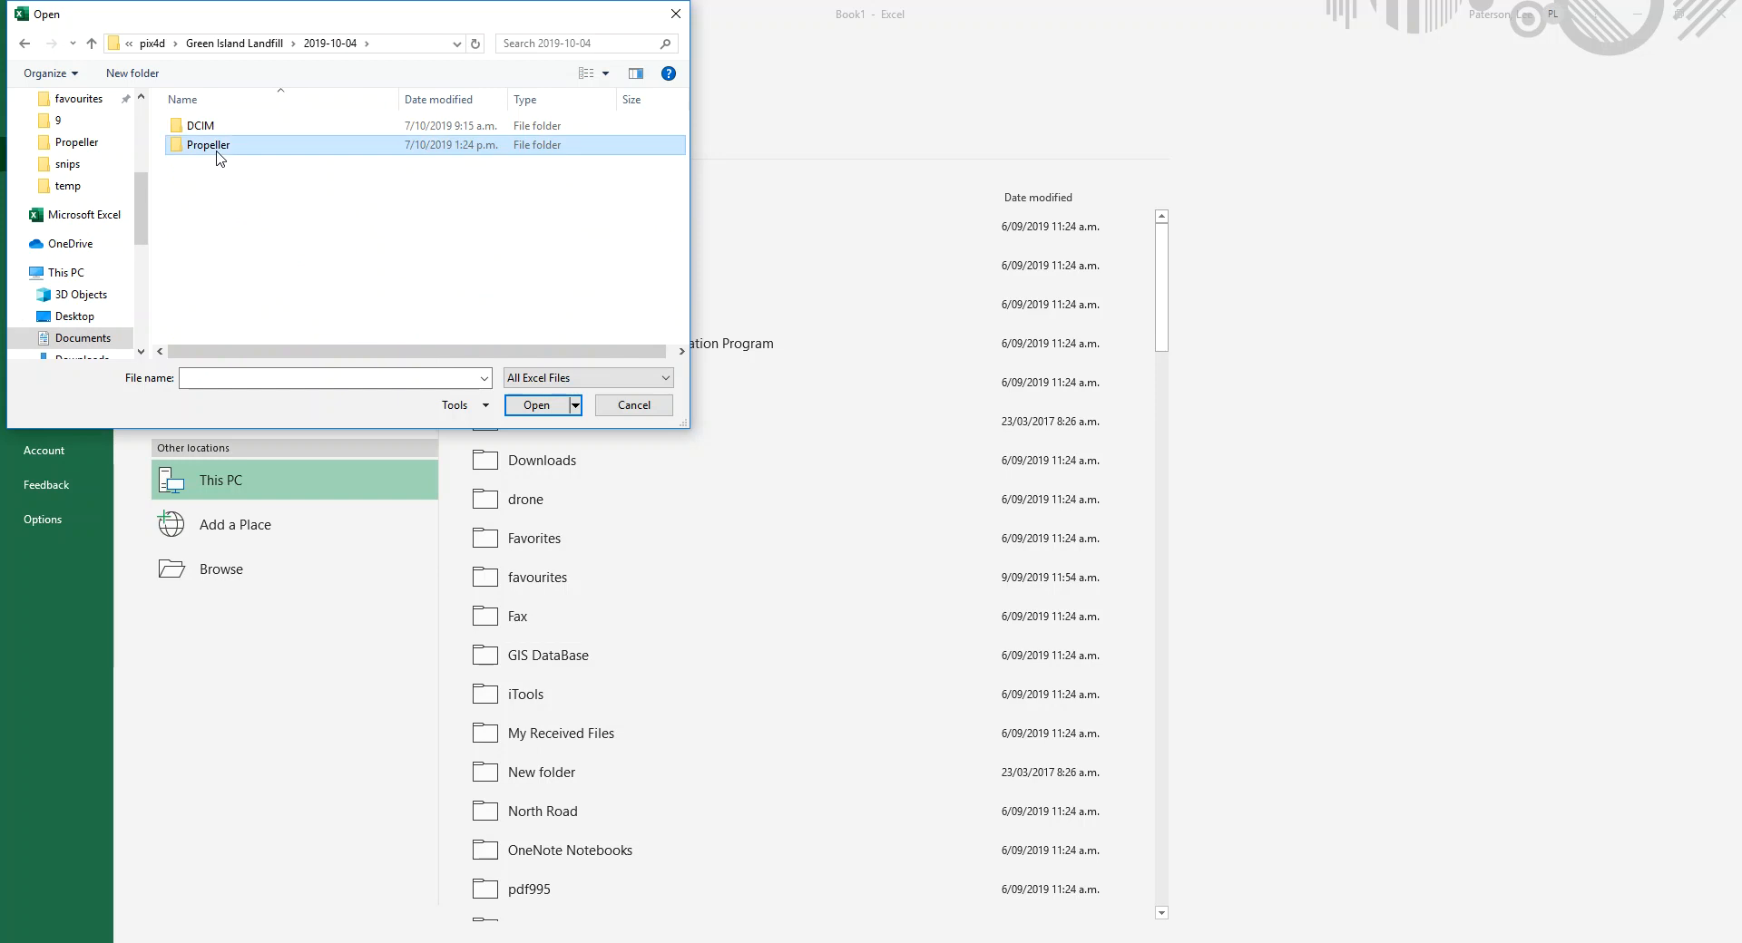
List all file types and open the Pix out text file.
{"action": "left_click", "coordinate": [556, 383]}
{"action": "left_click", "coordinate": [557, 406]}
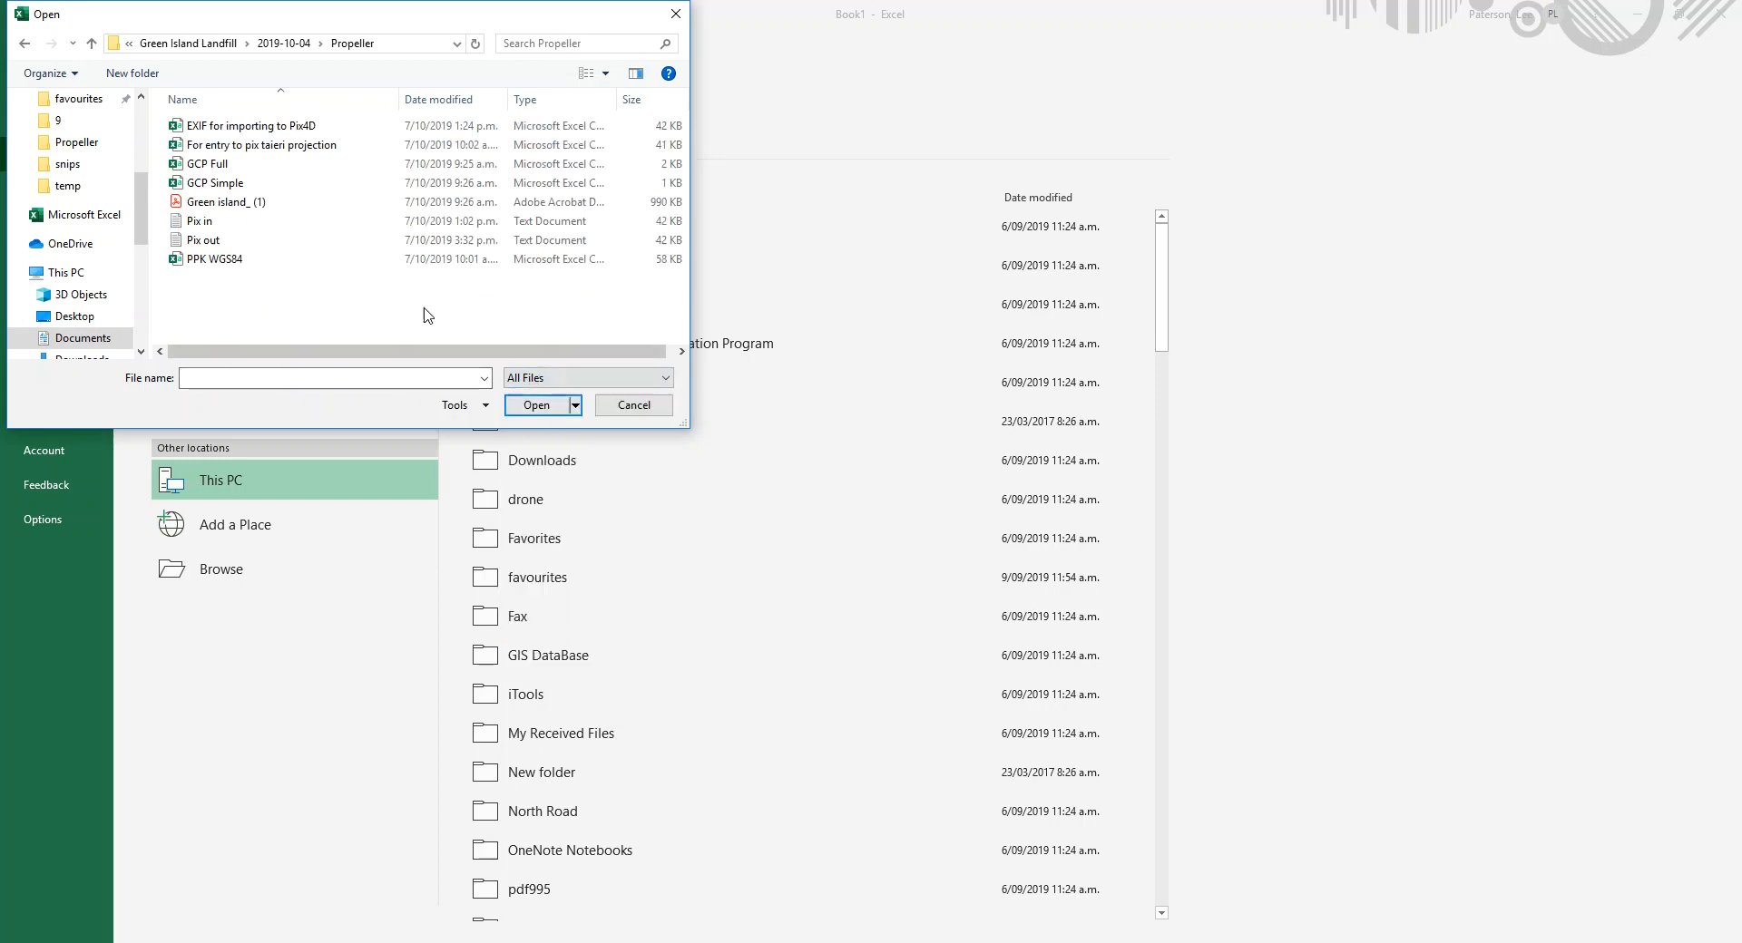
{"action": "left_click", "coordinate": [199, 241]}
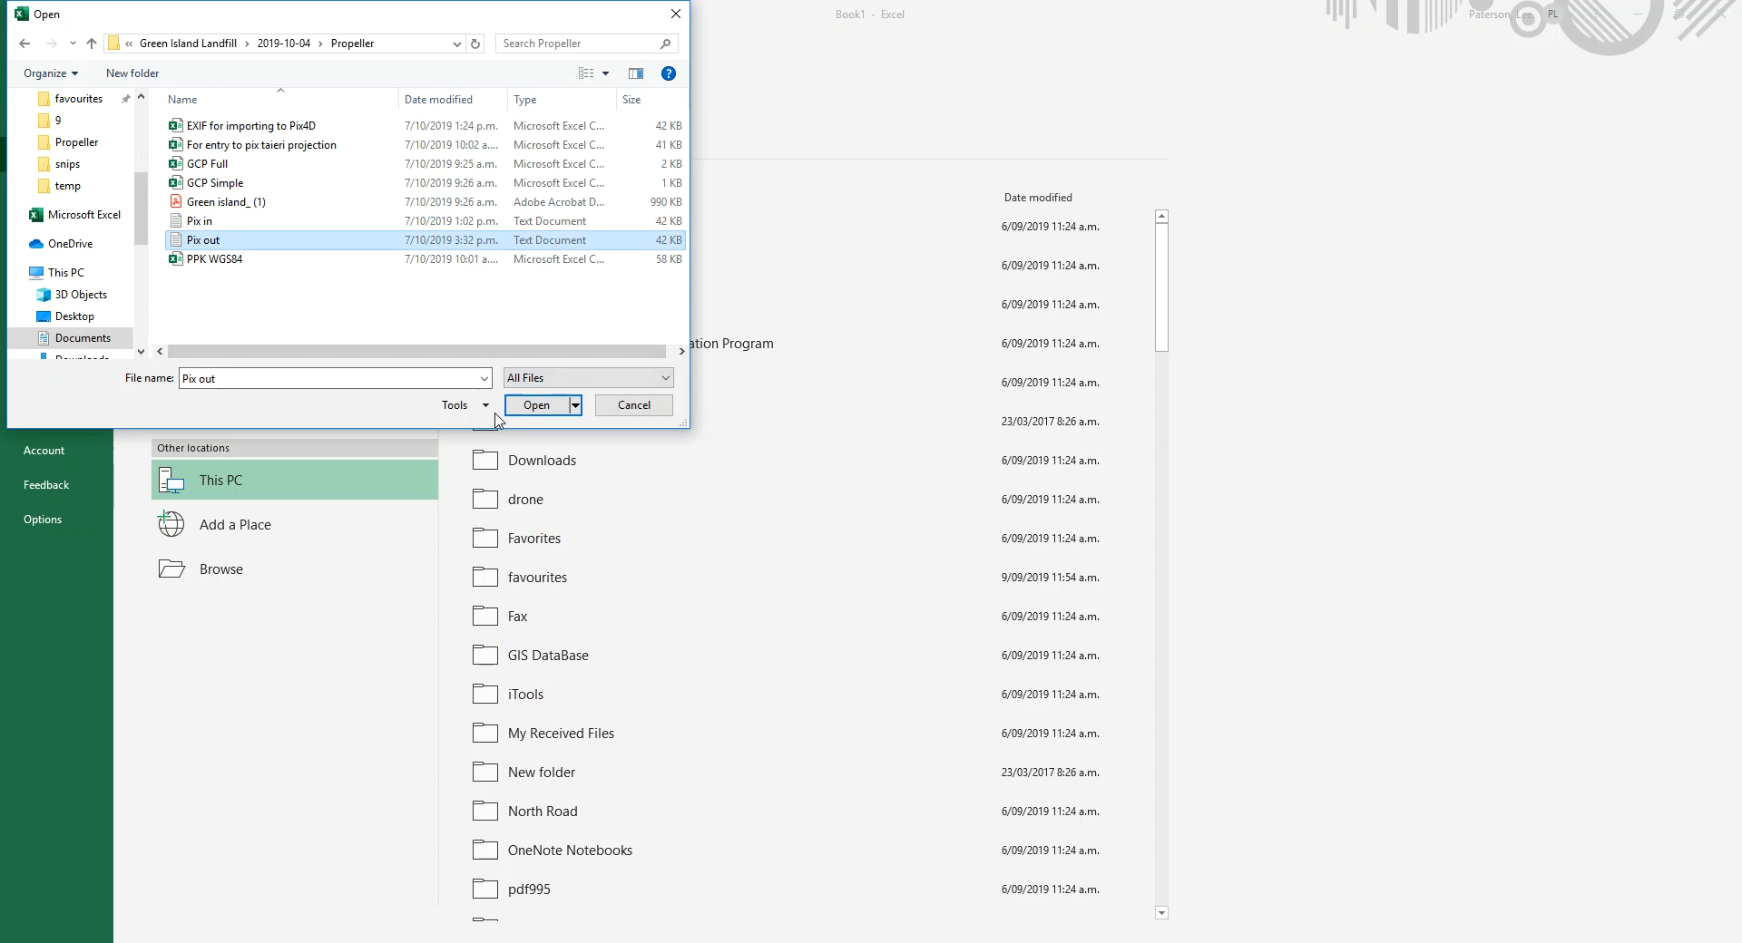
{"action": "left_click", "coordinate": [536, 404]}
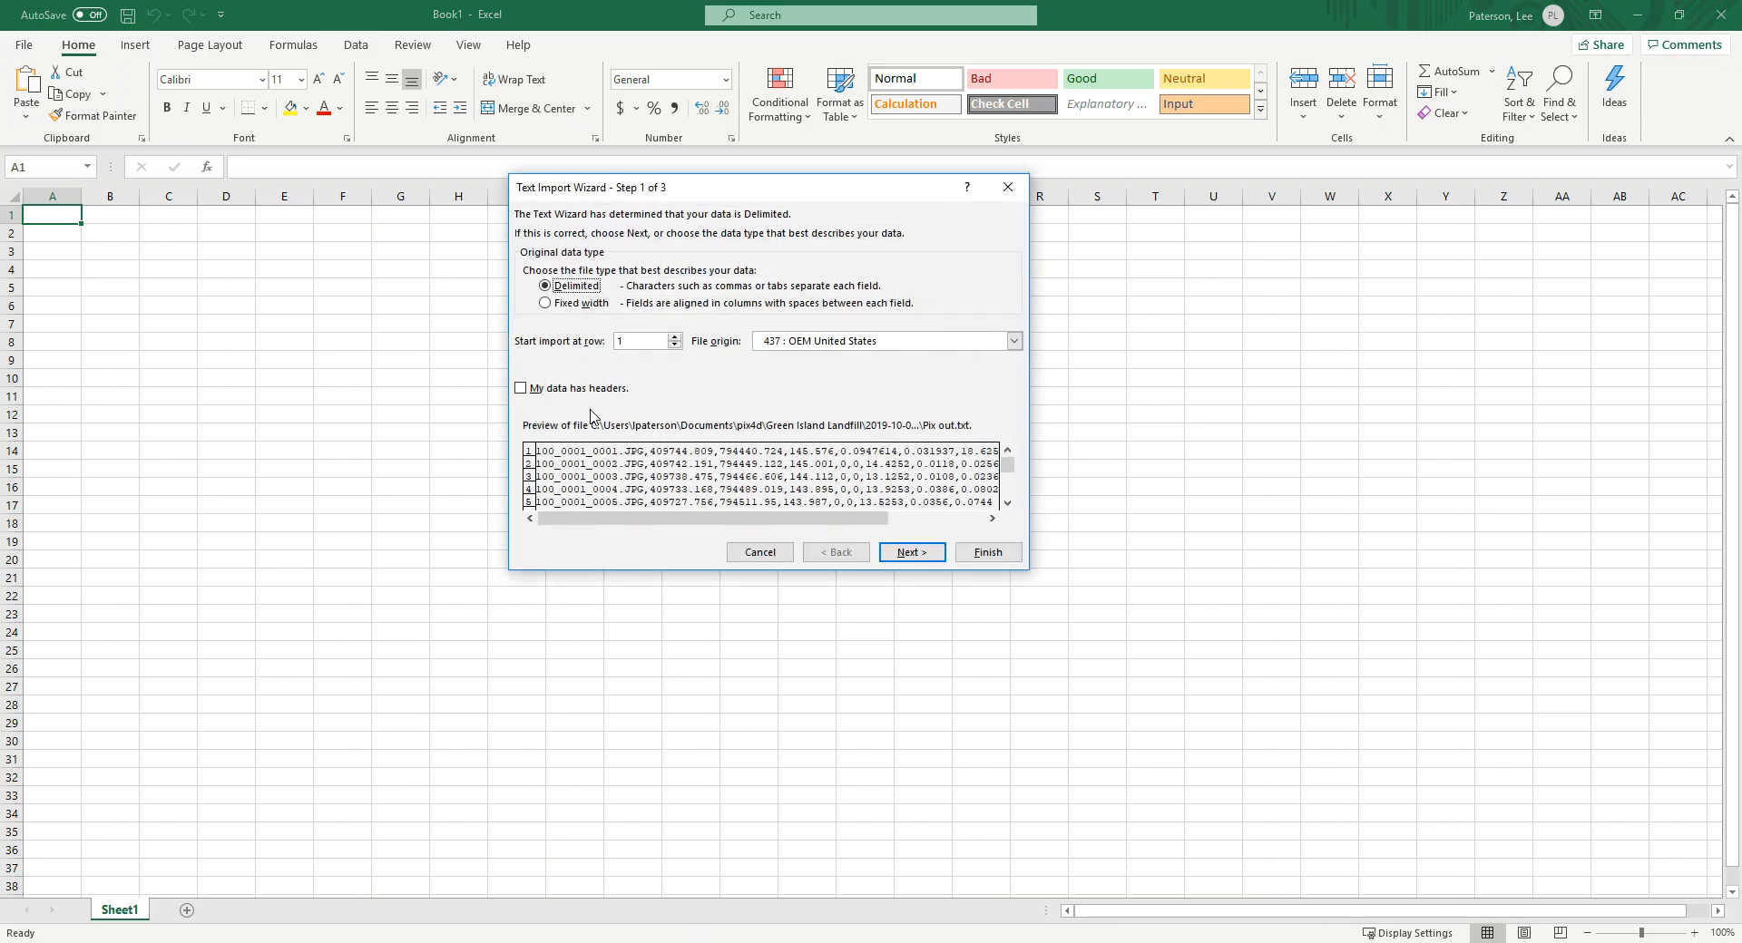
Import the text as delimited data, adding Comma as a delimiter.
{"action": "left_click", "coordinate": [911, 552]}
{"action": "left_click", "coordinate": [528, 301]}
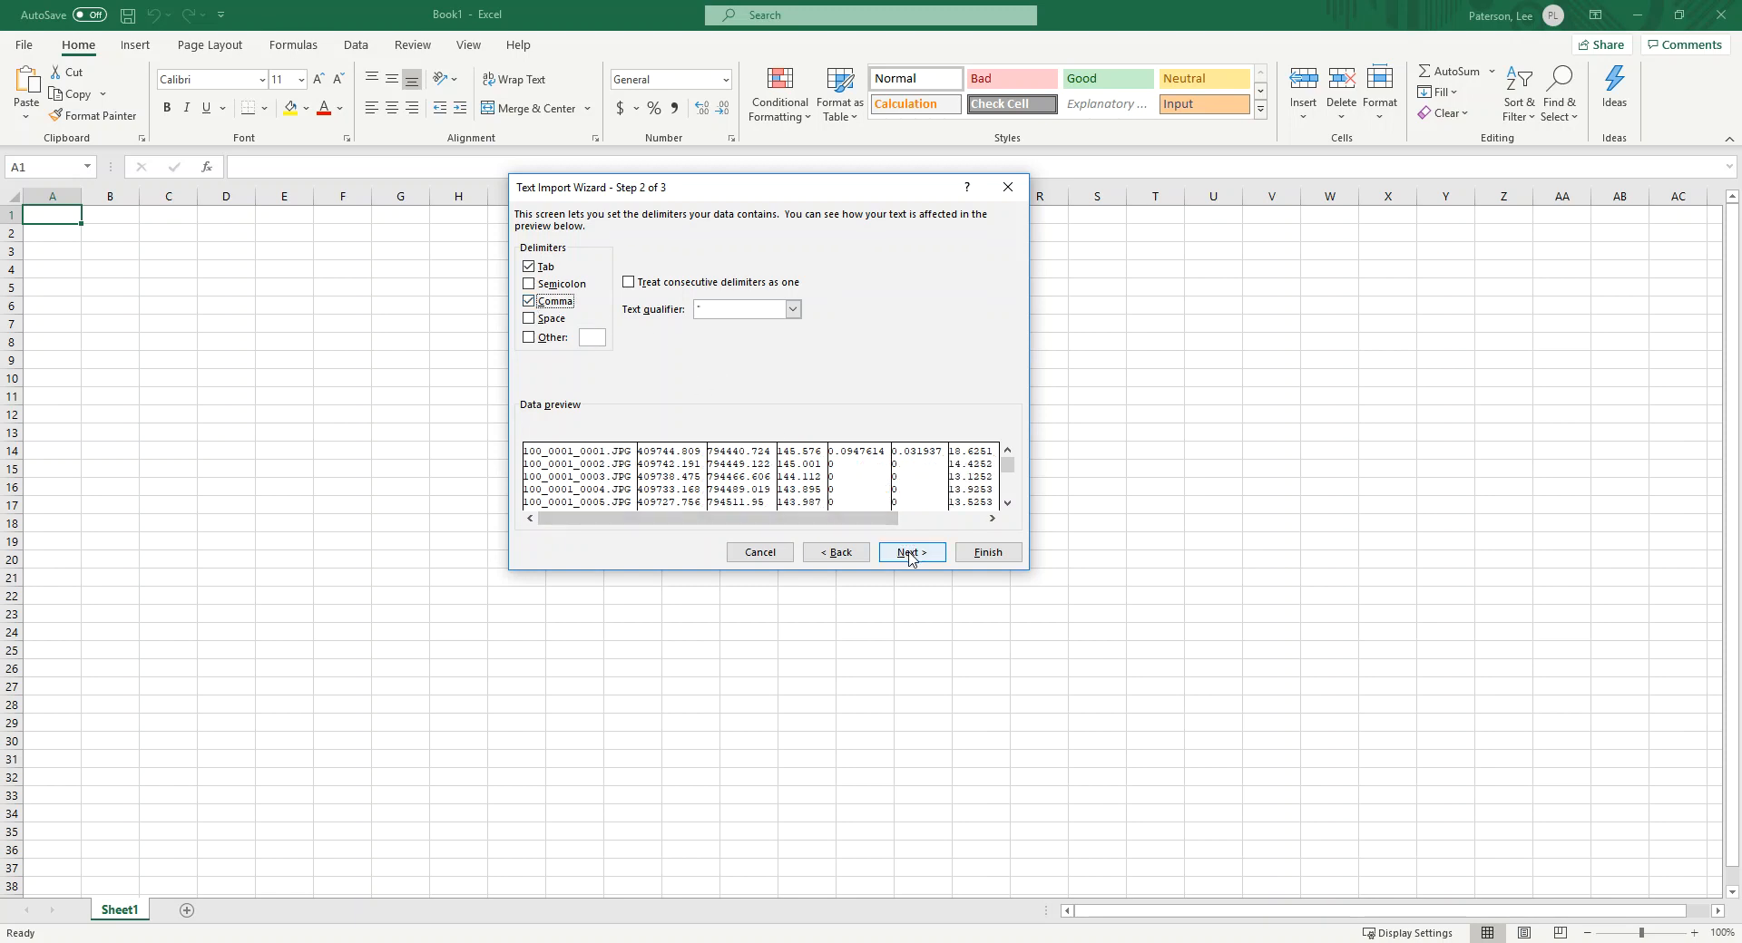
{"action": "left_click", "coordinate": [987, 552]}
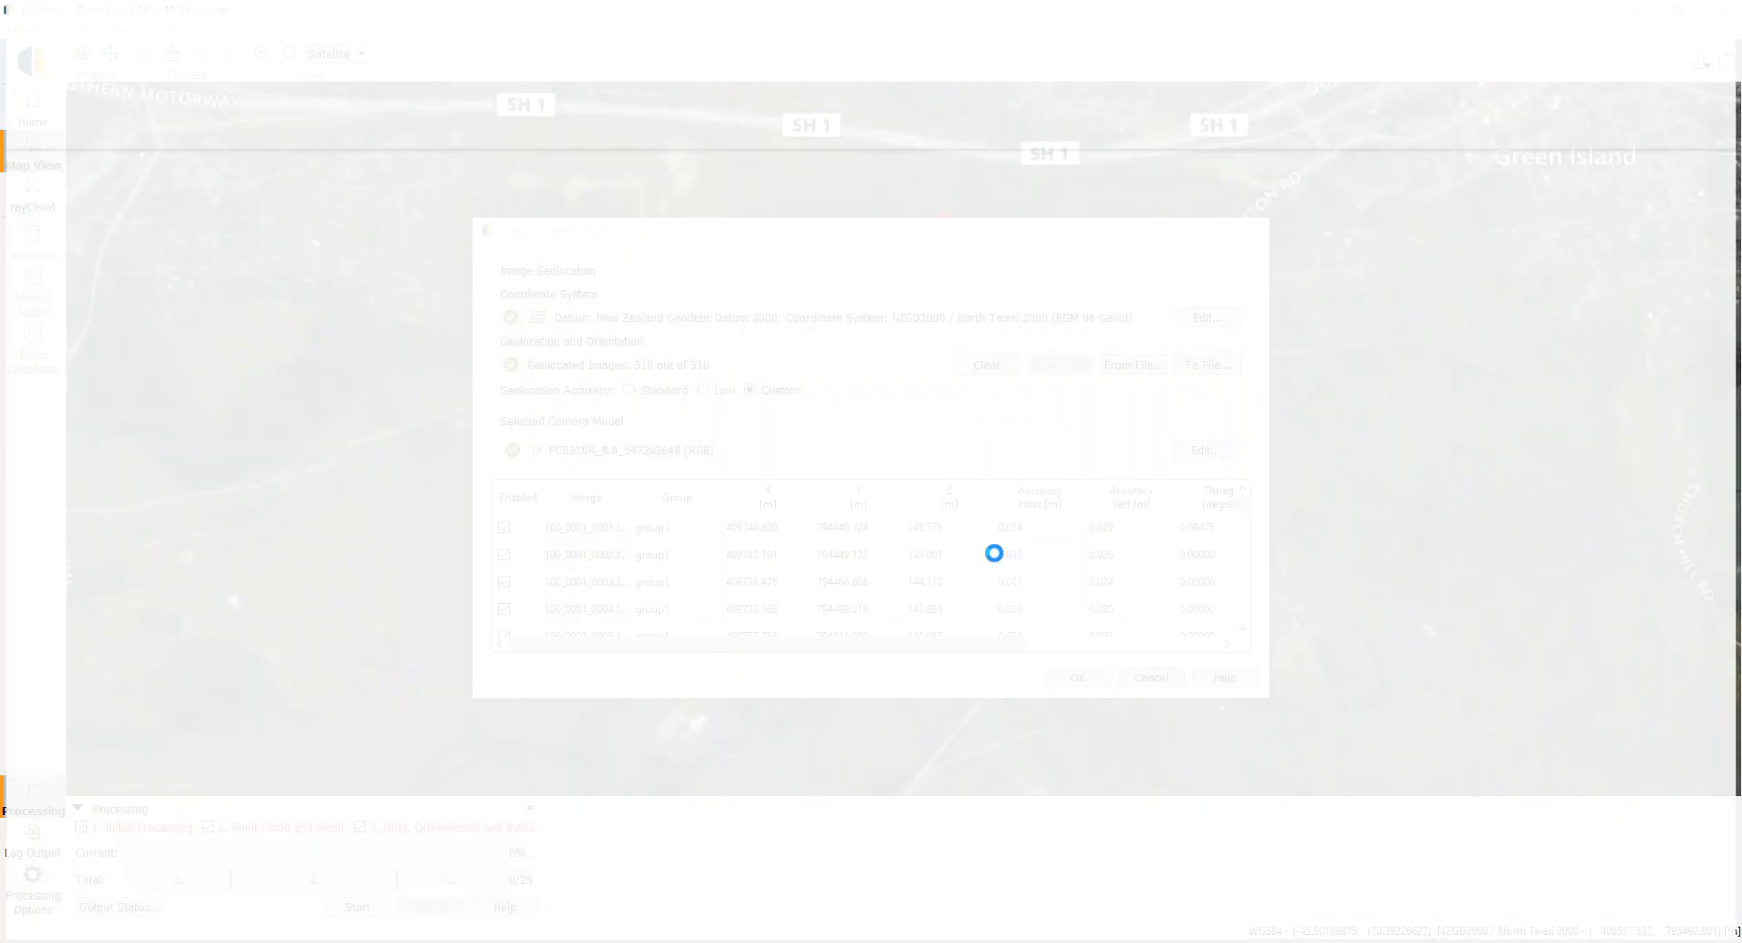
Autofit the width of all columns in the Pix out sheet and clear the selection.
{"action": "left_click", "coordinate": [14, 196]}
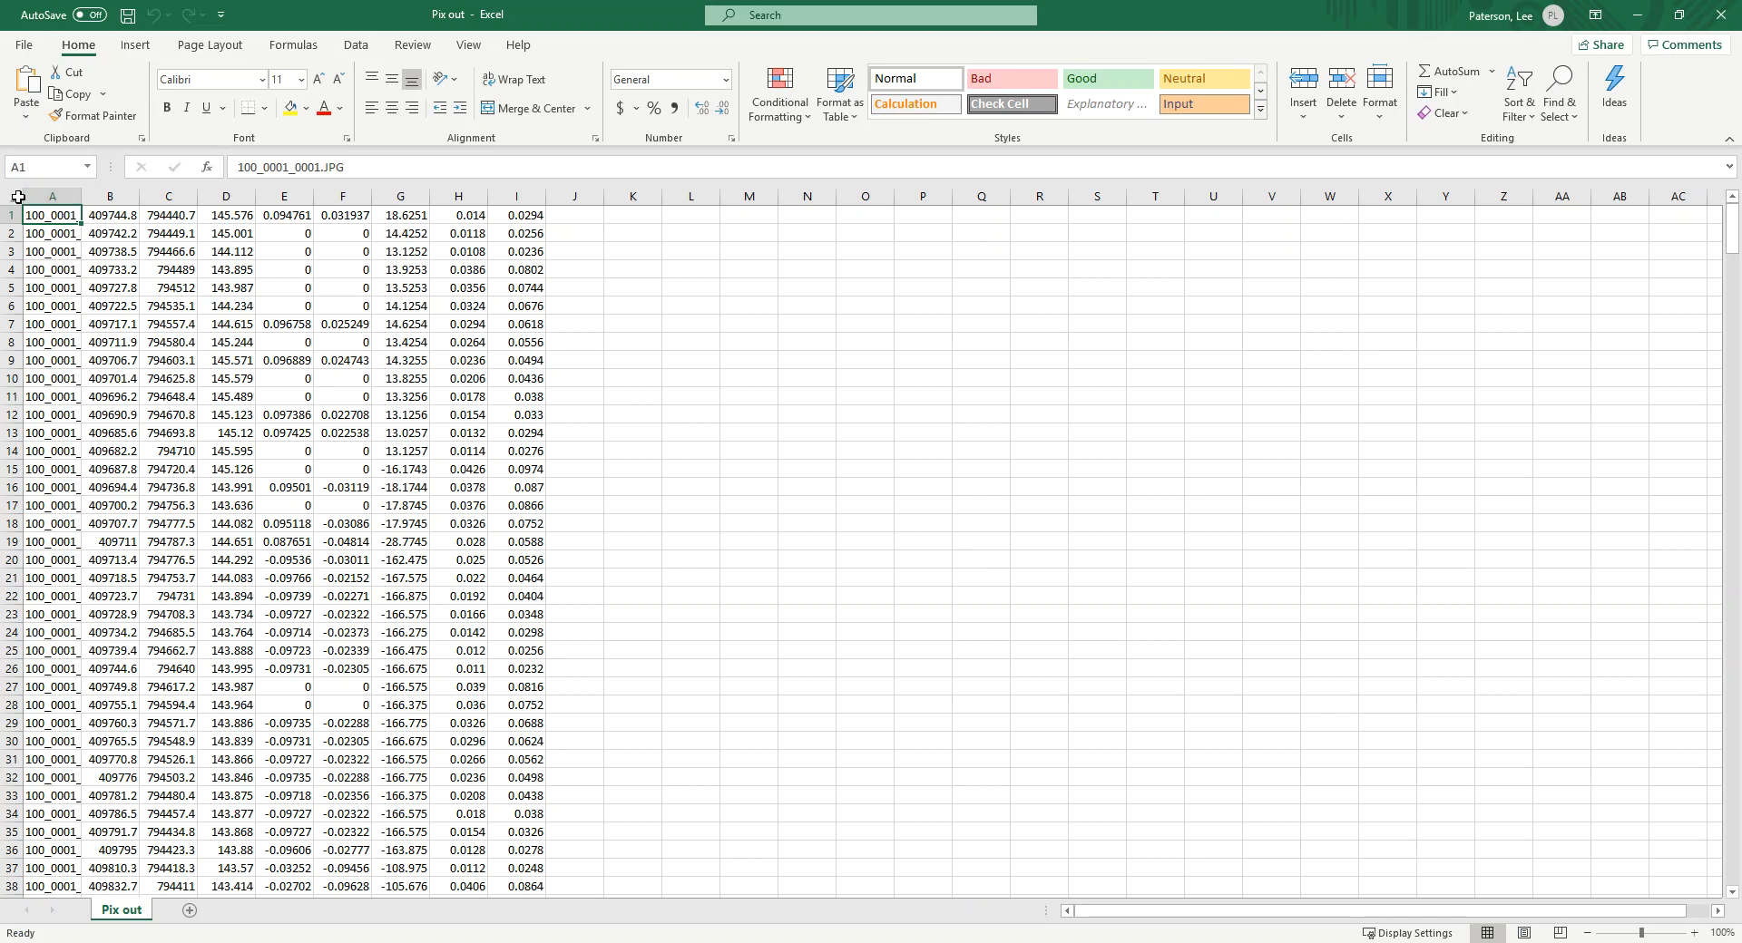
{"action": "double_click", "coordinate": [371, 193]}
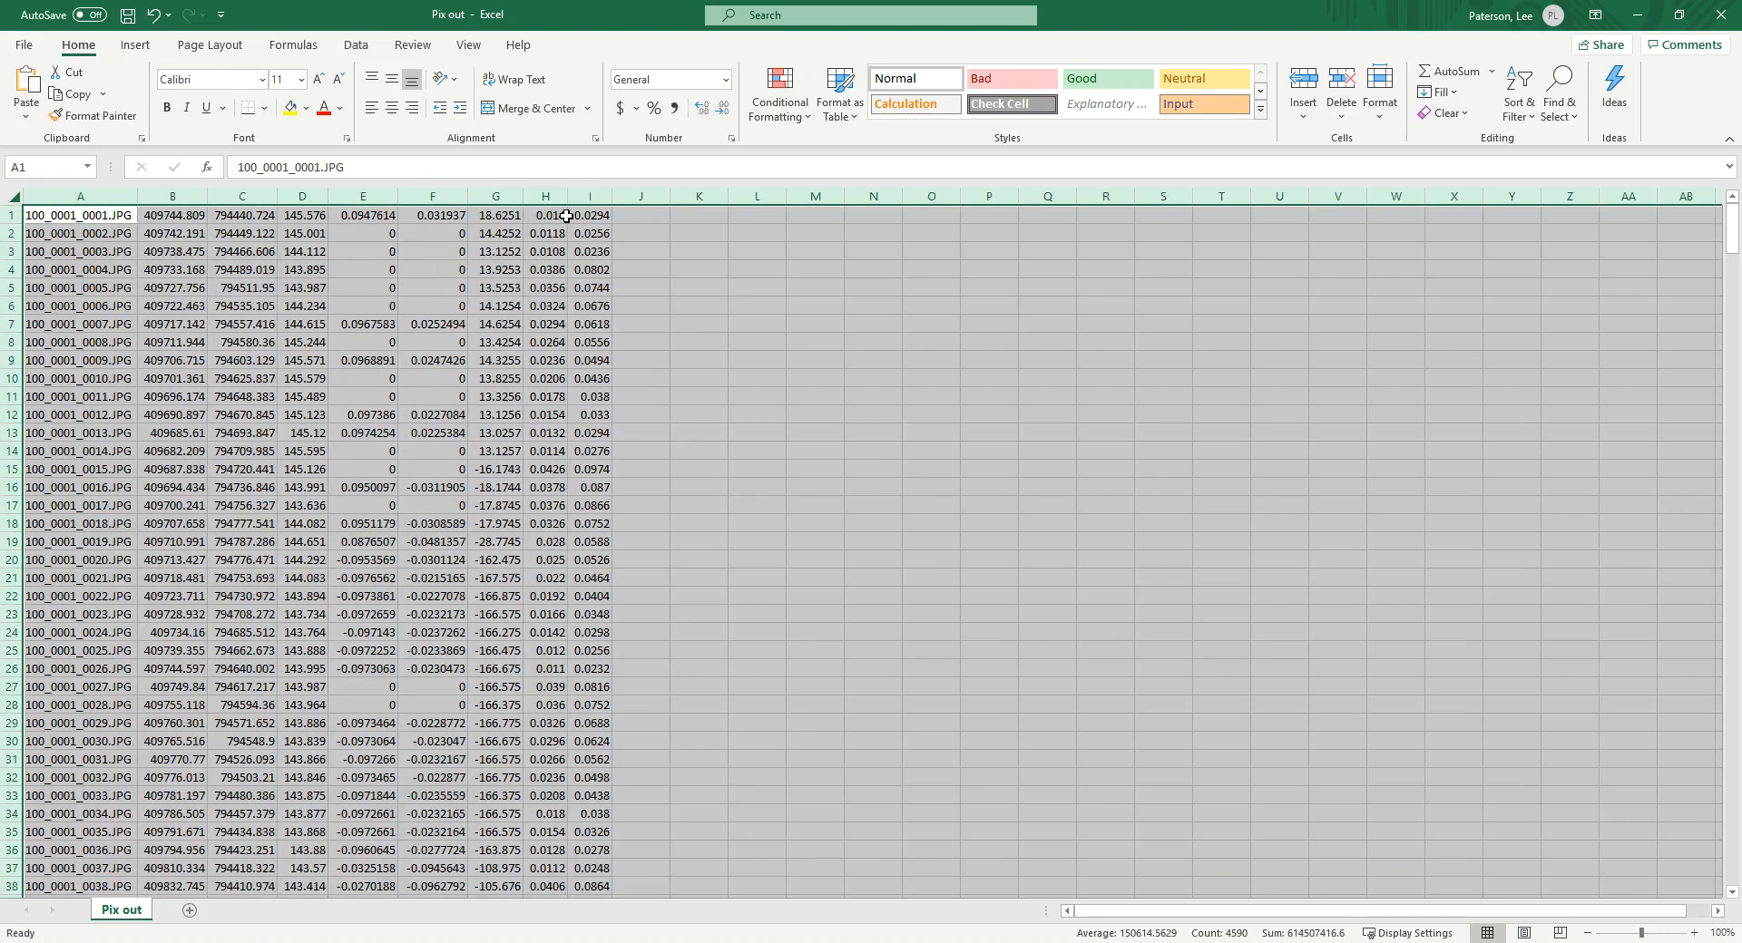
{"action": "left_click", "coordinate": [651, 248]}
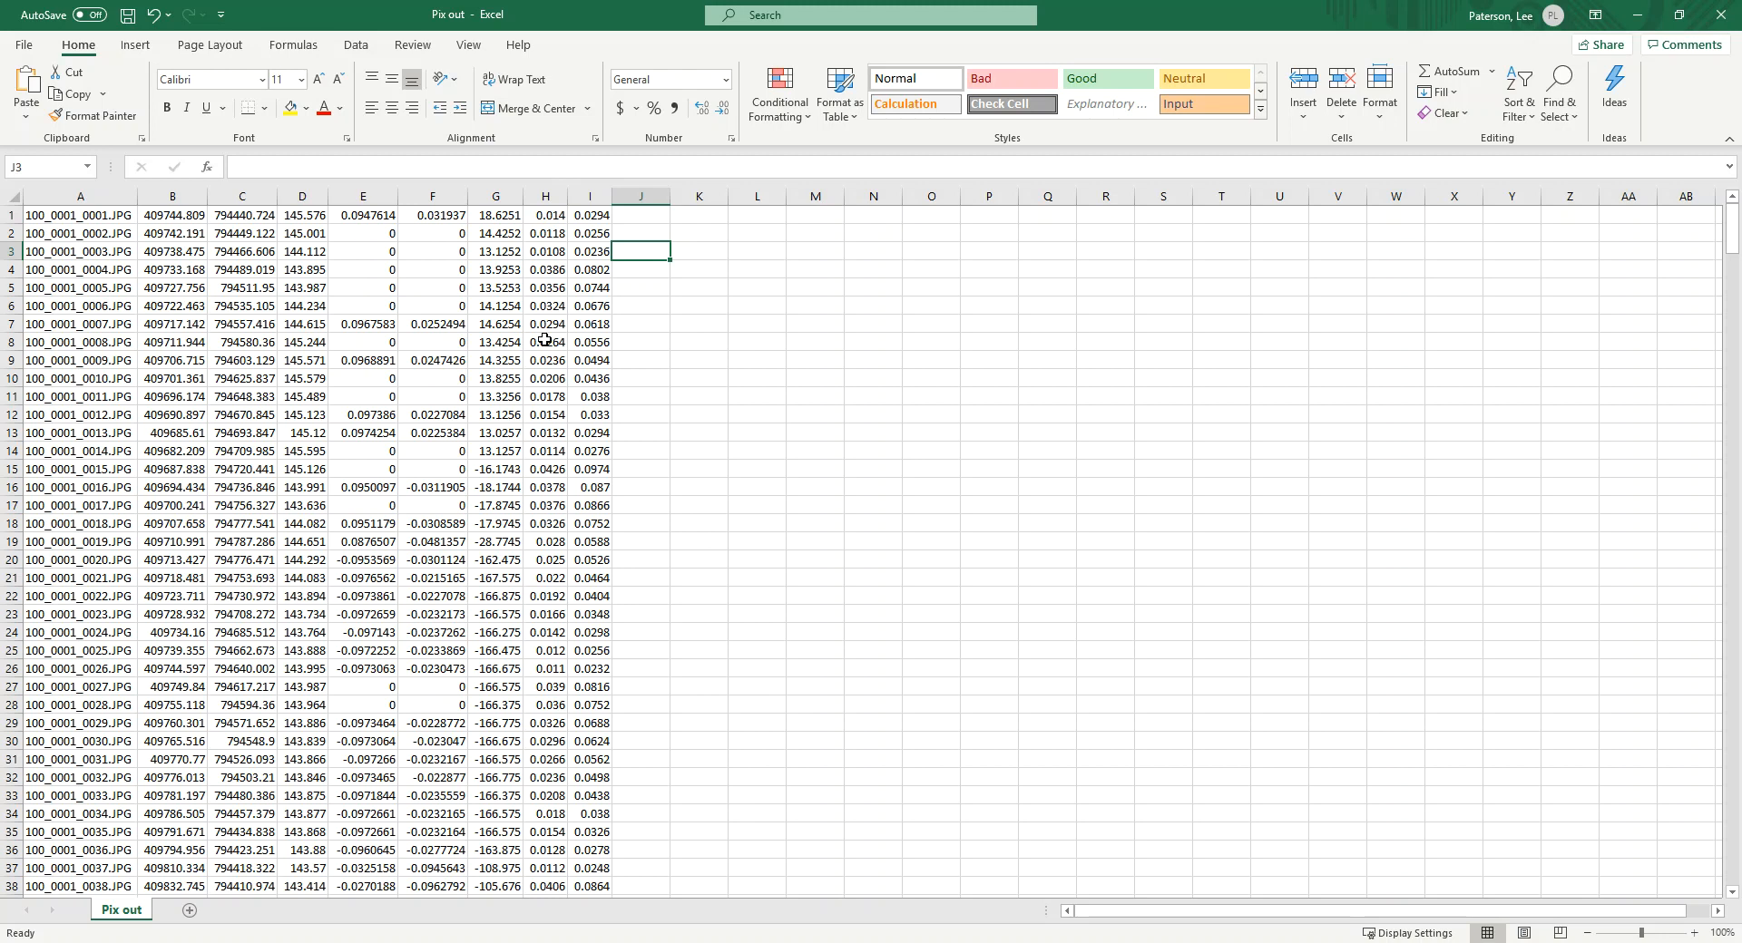
Switch to the Propeller page in Chrome that holds the Green island AeroPoints survey.
{"action": "key", "text": "alt+Tab"}
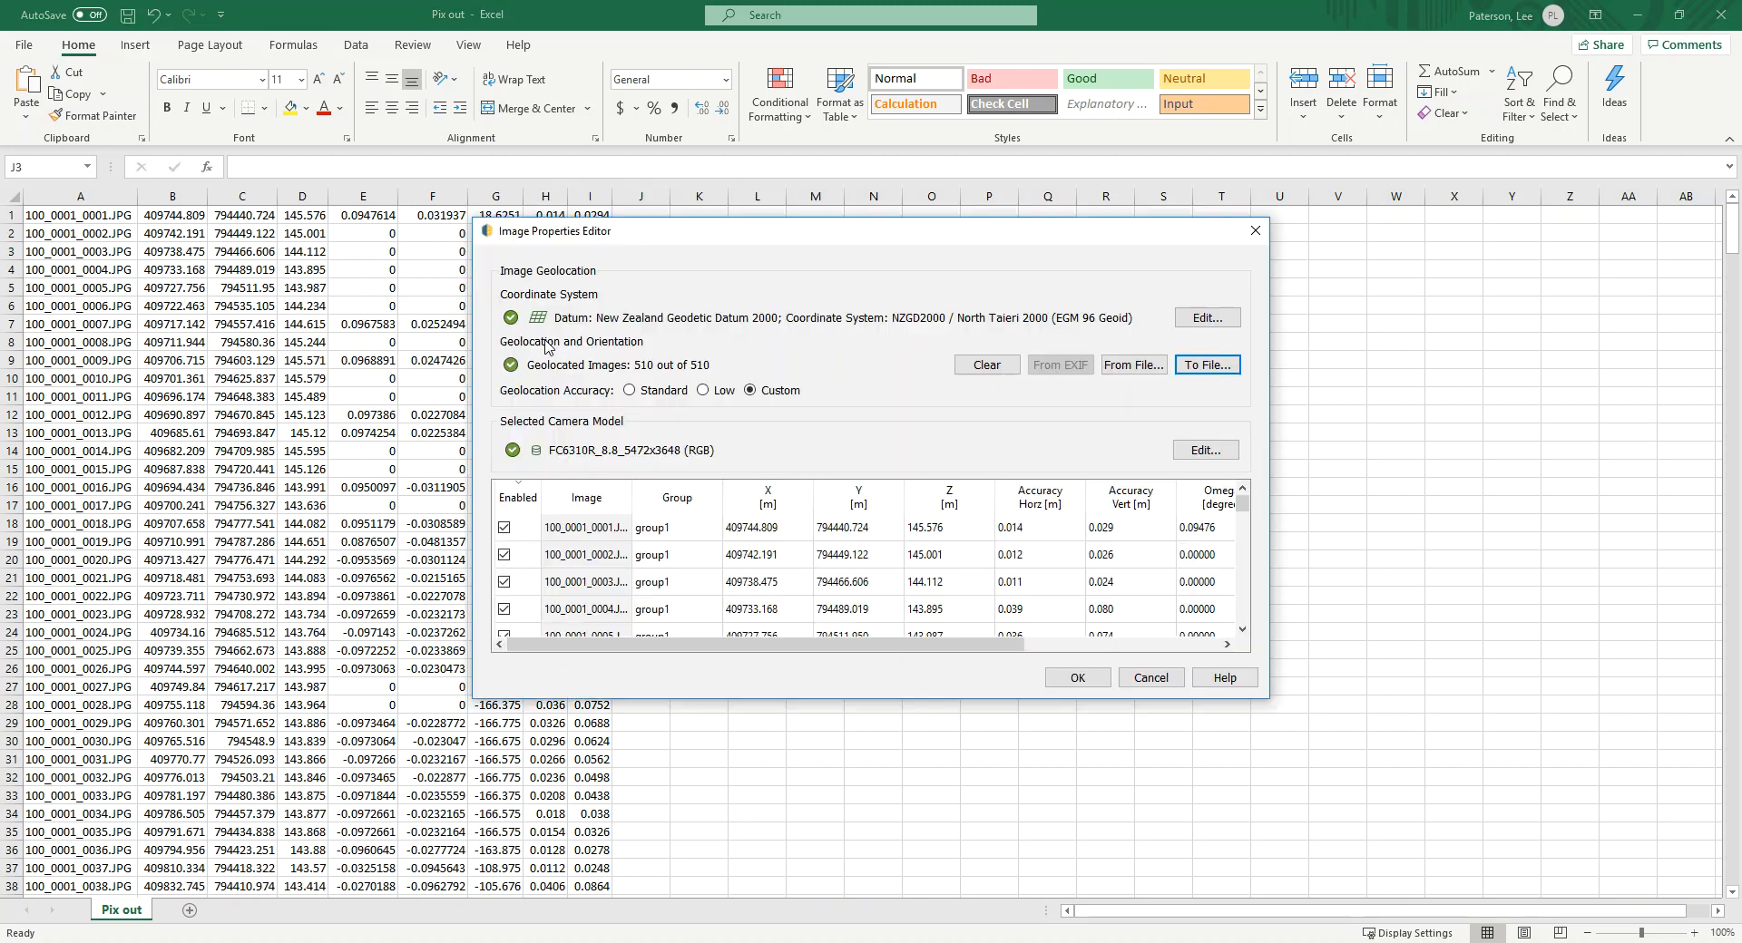
{"action": "key", "text": "alt+Tab"}
{"action": "key", "text": "alt+Tab"}
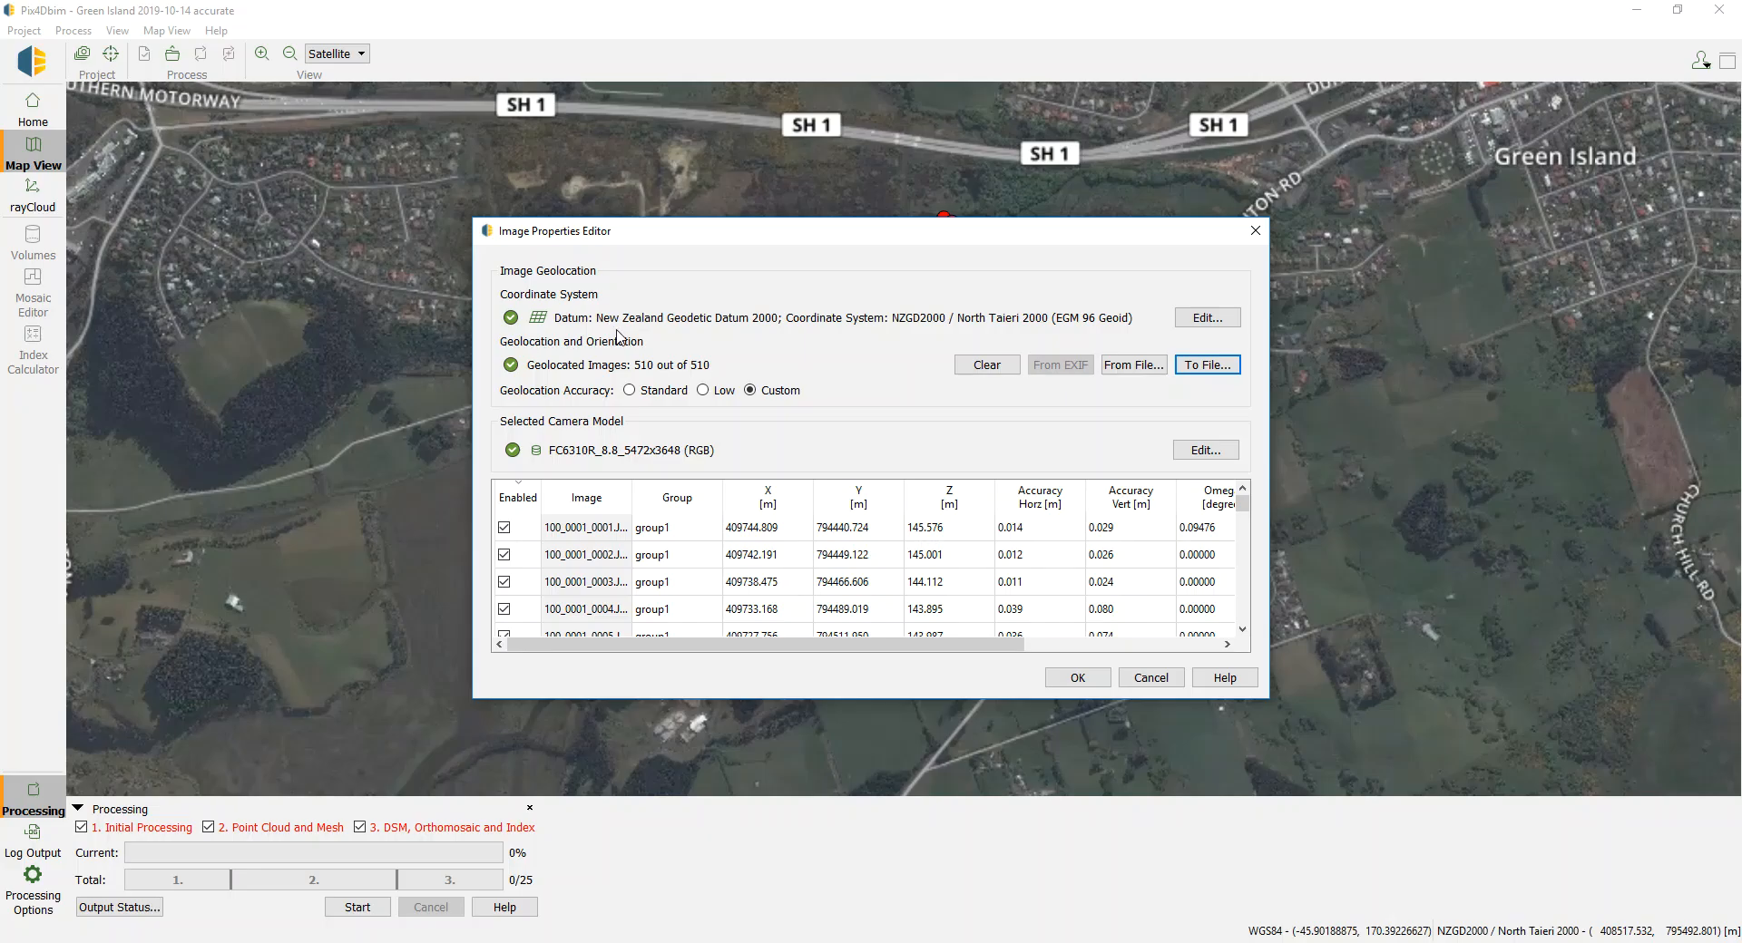
{"action": "key", "text": "alt+Tab"}
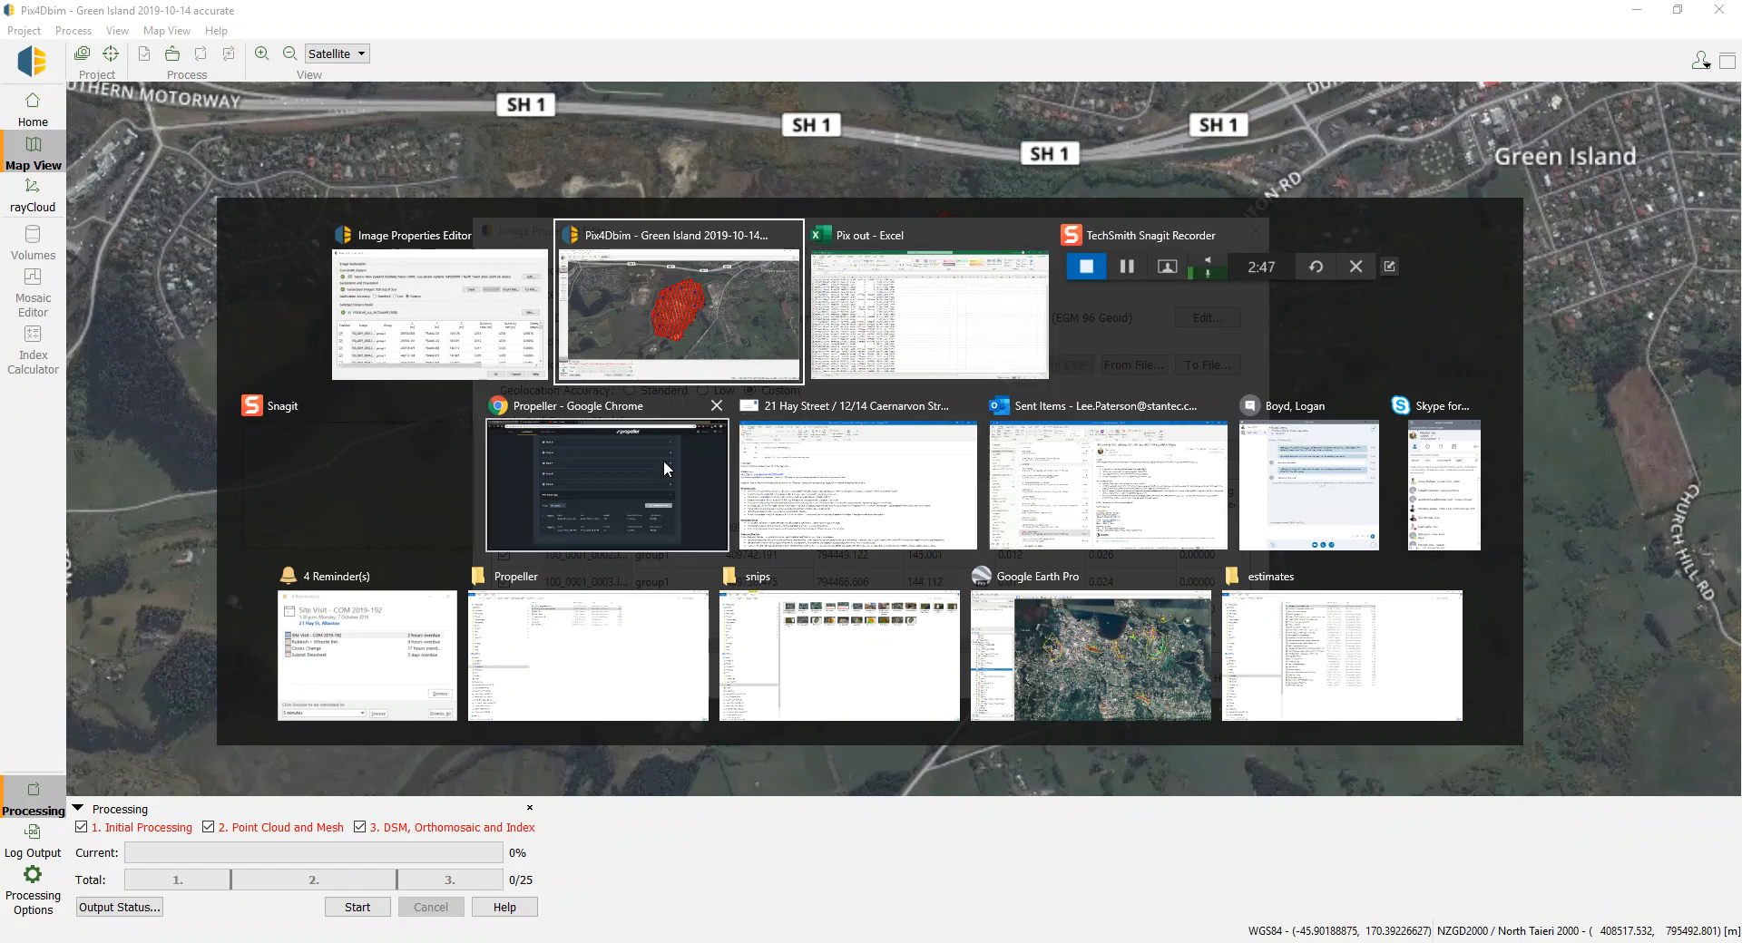
{"action": "left_click", "coordinate": [596, 478]}
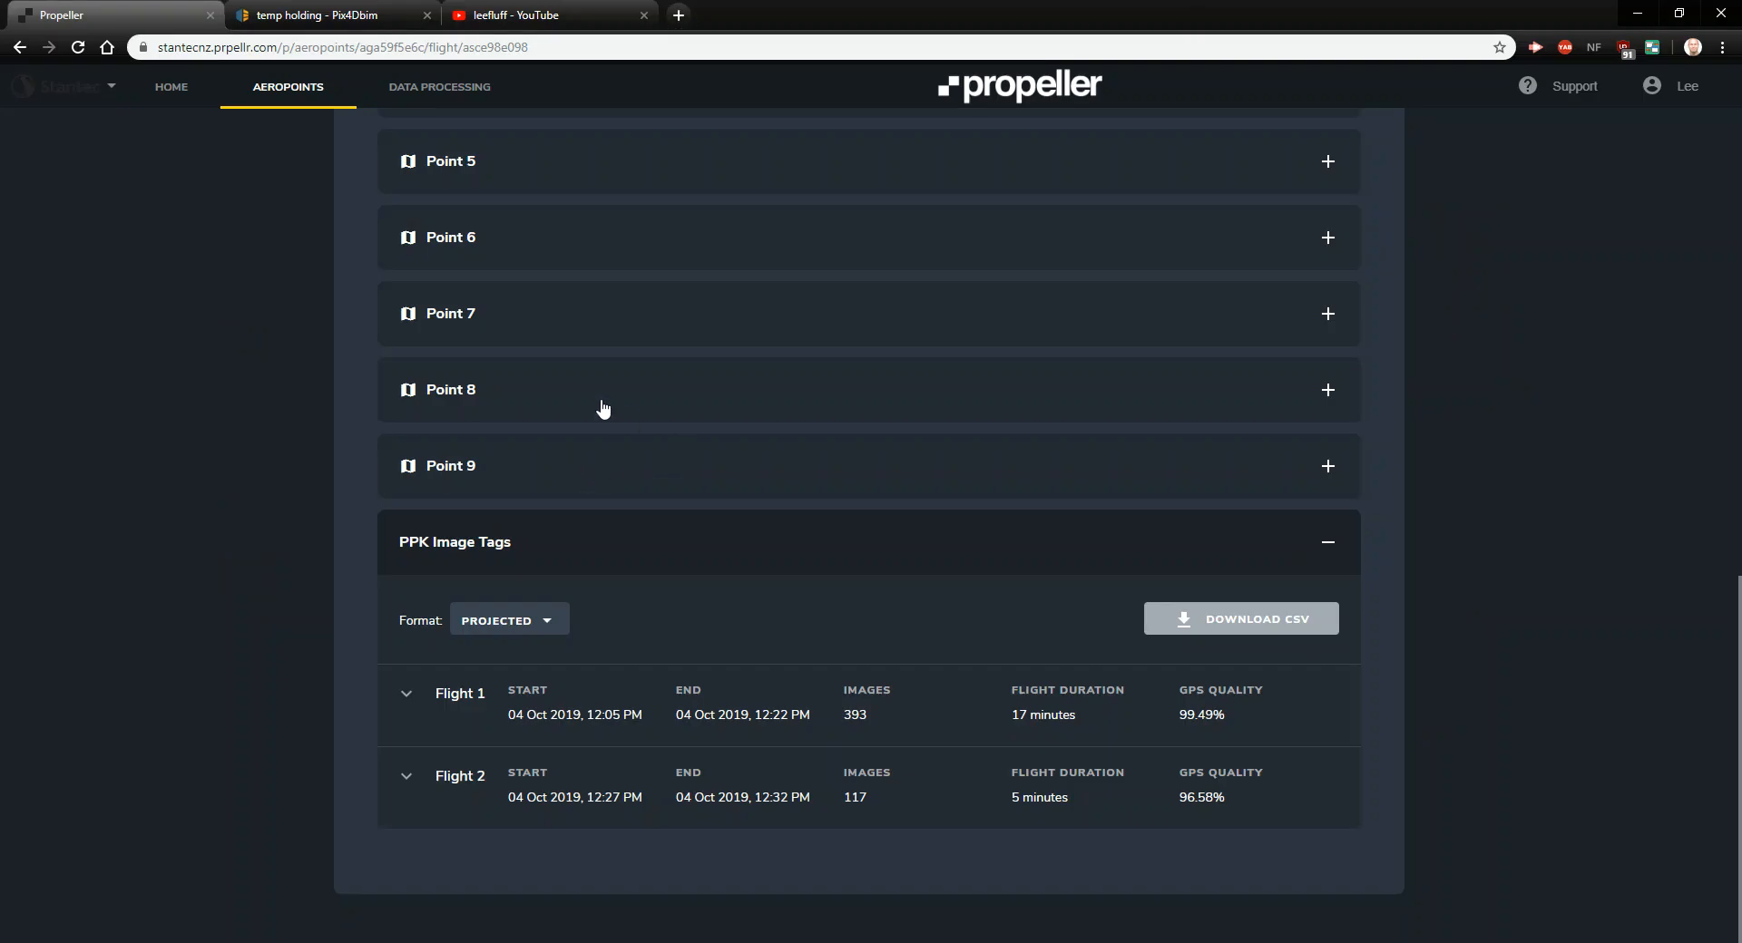
Look over the Green island survey and expand the Flight 1 image list under PPK Image Tags.
{"action": "scroll", "coordinate": [645, 361], "scroll_direction": "up", "scroll_amount": 1}
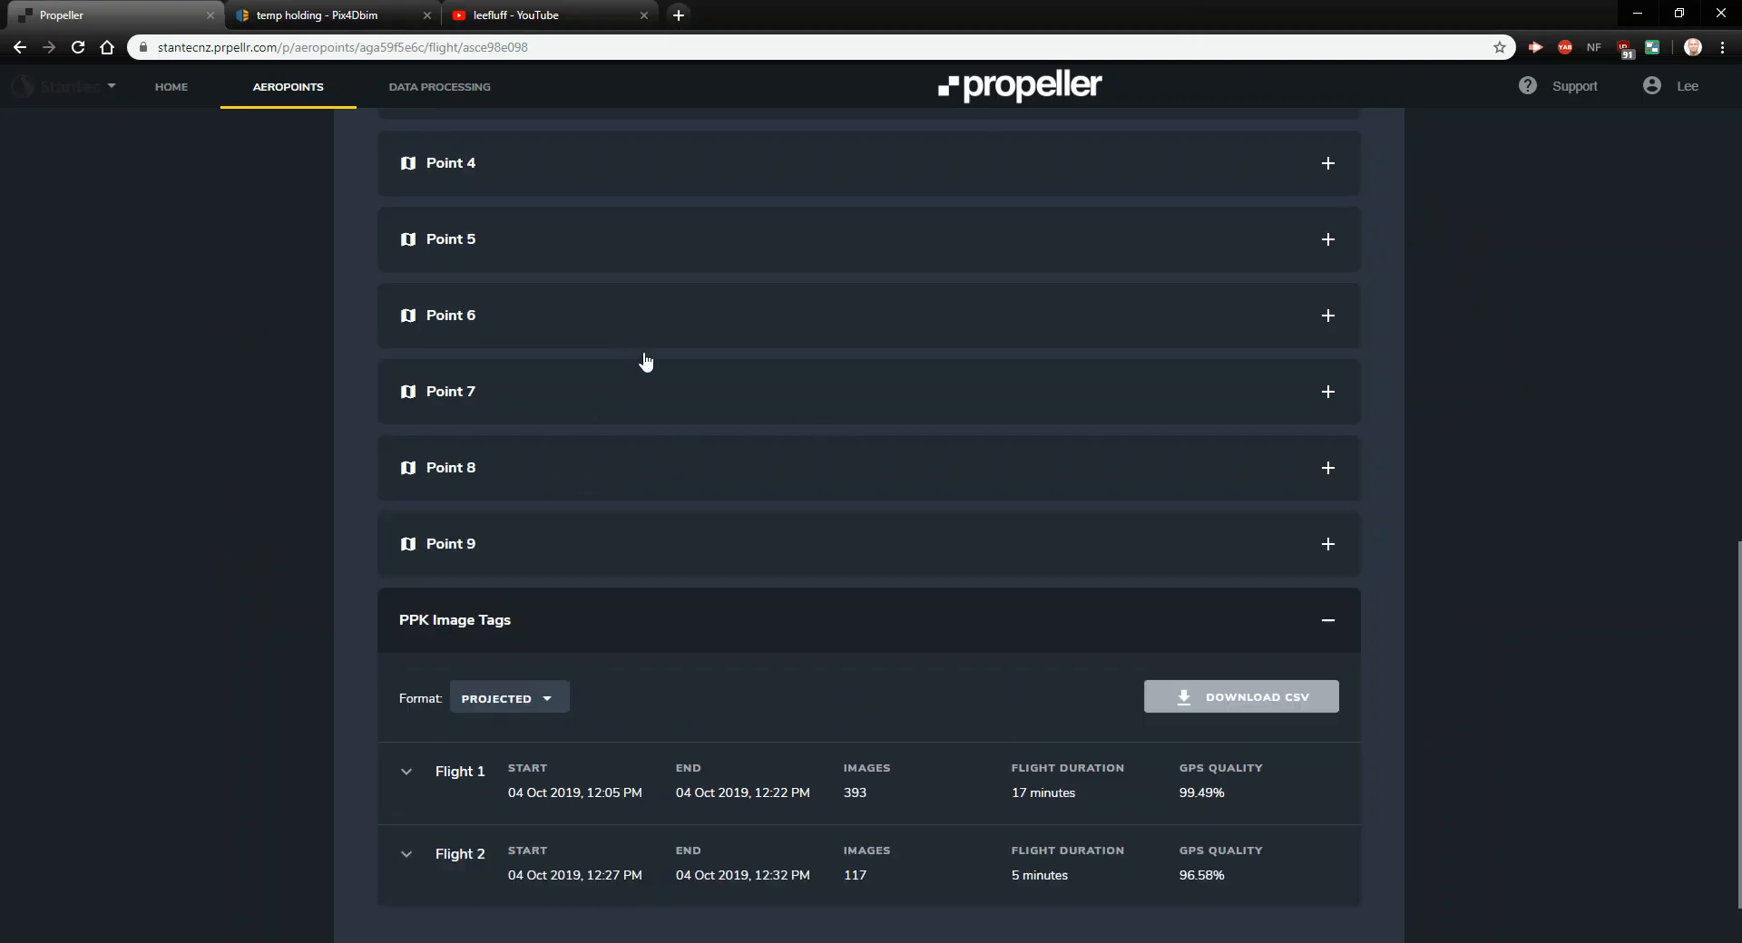
{"action": "scroll", "coordinate": [645, 361], "scroll_direction": "up", "scroll_amount": 10}
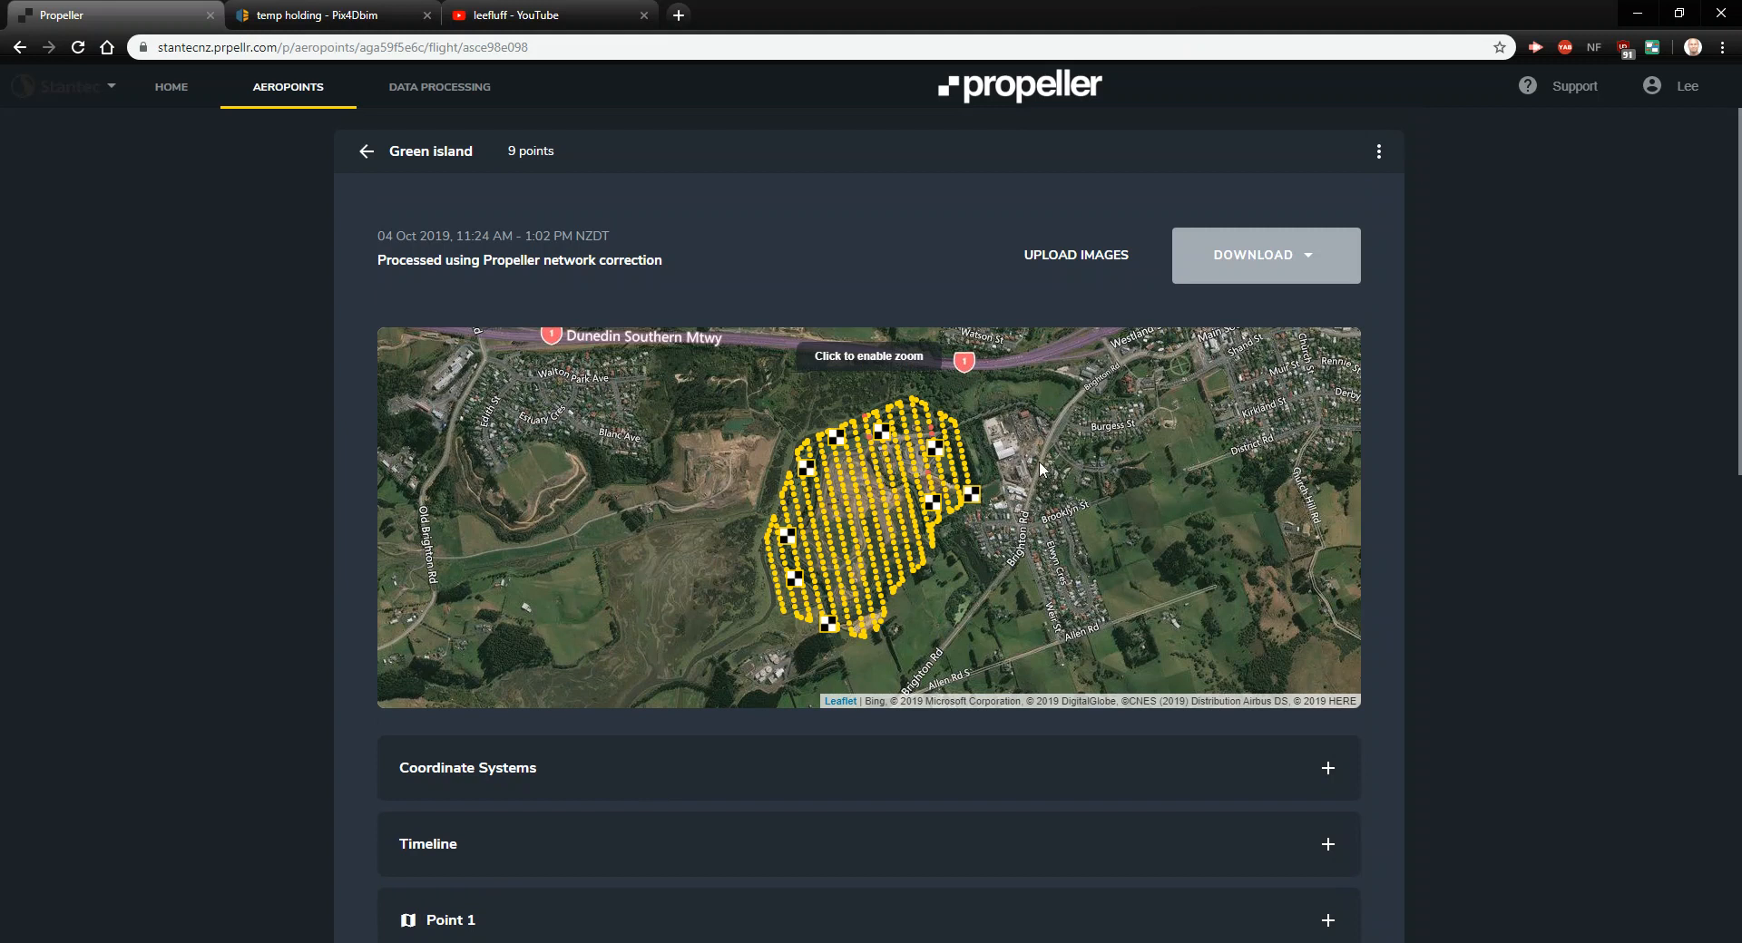
{"action": "scroll", "coordinate": [1039, 466], "scroll_direction": "down", "scroll_amount": 1}
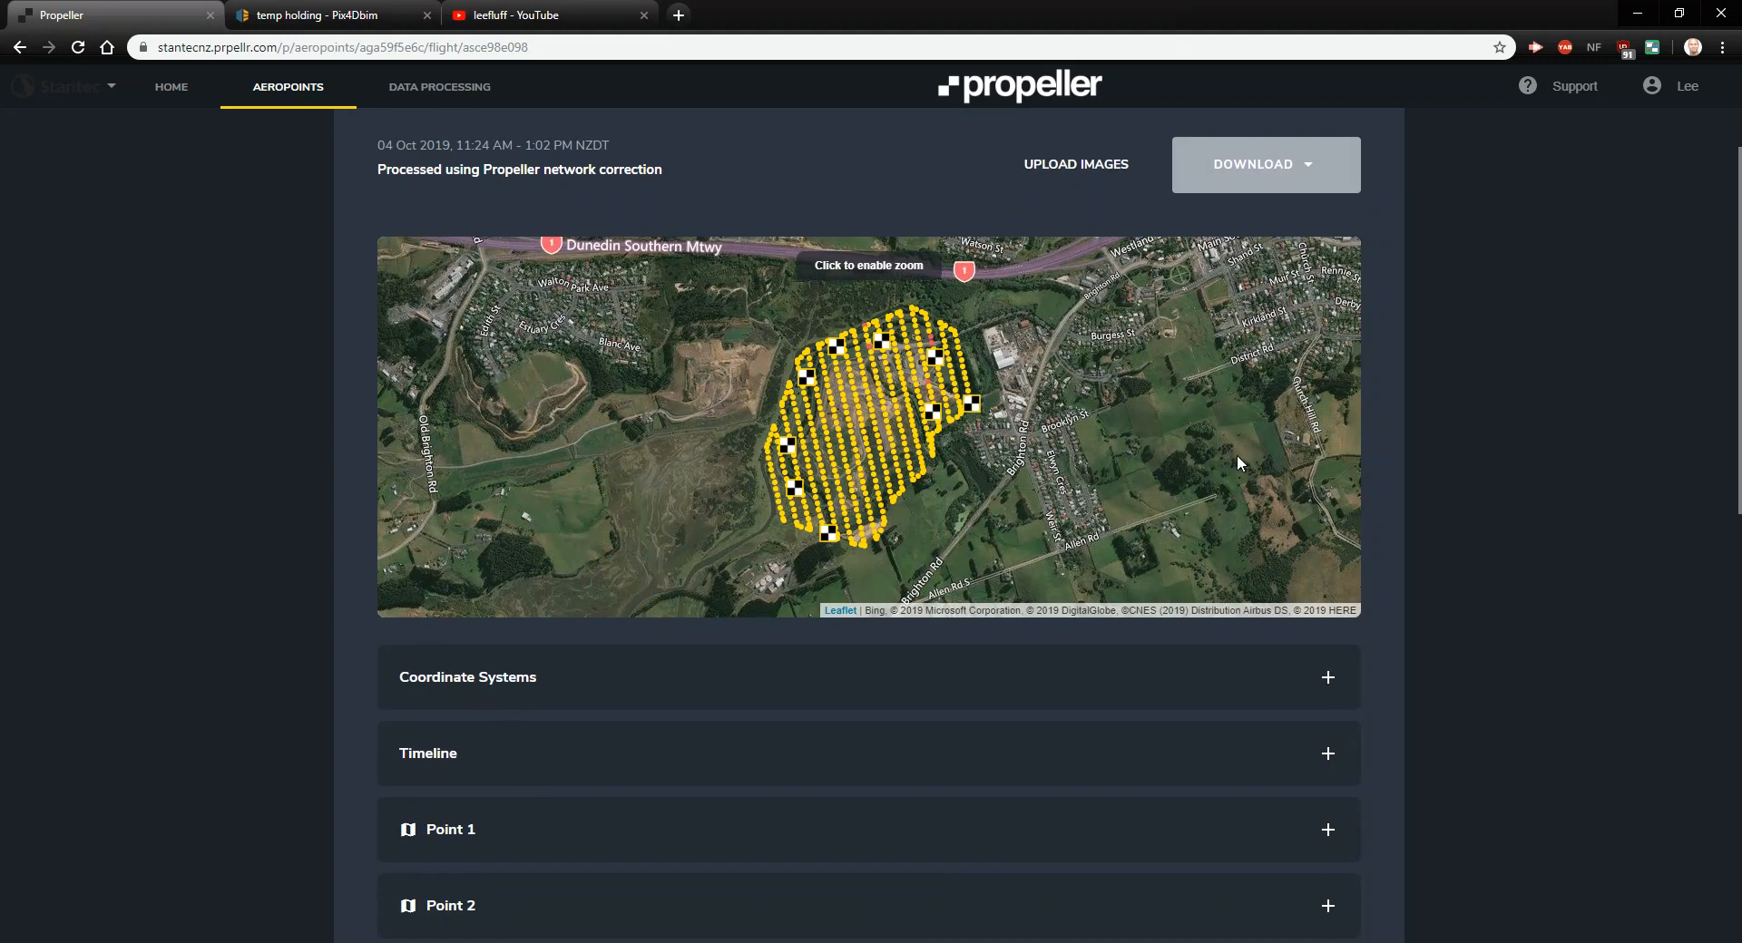
{"action": "scroll", "coordinate": [1476, 466], "scroll_direction": "down", "scroll_amount": 10}
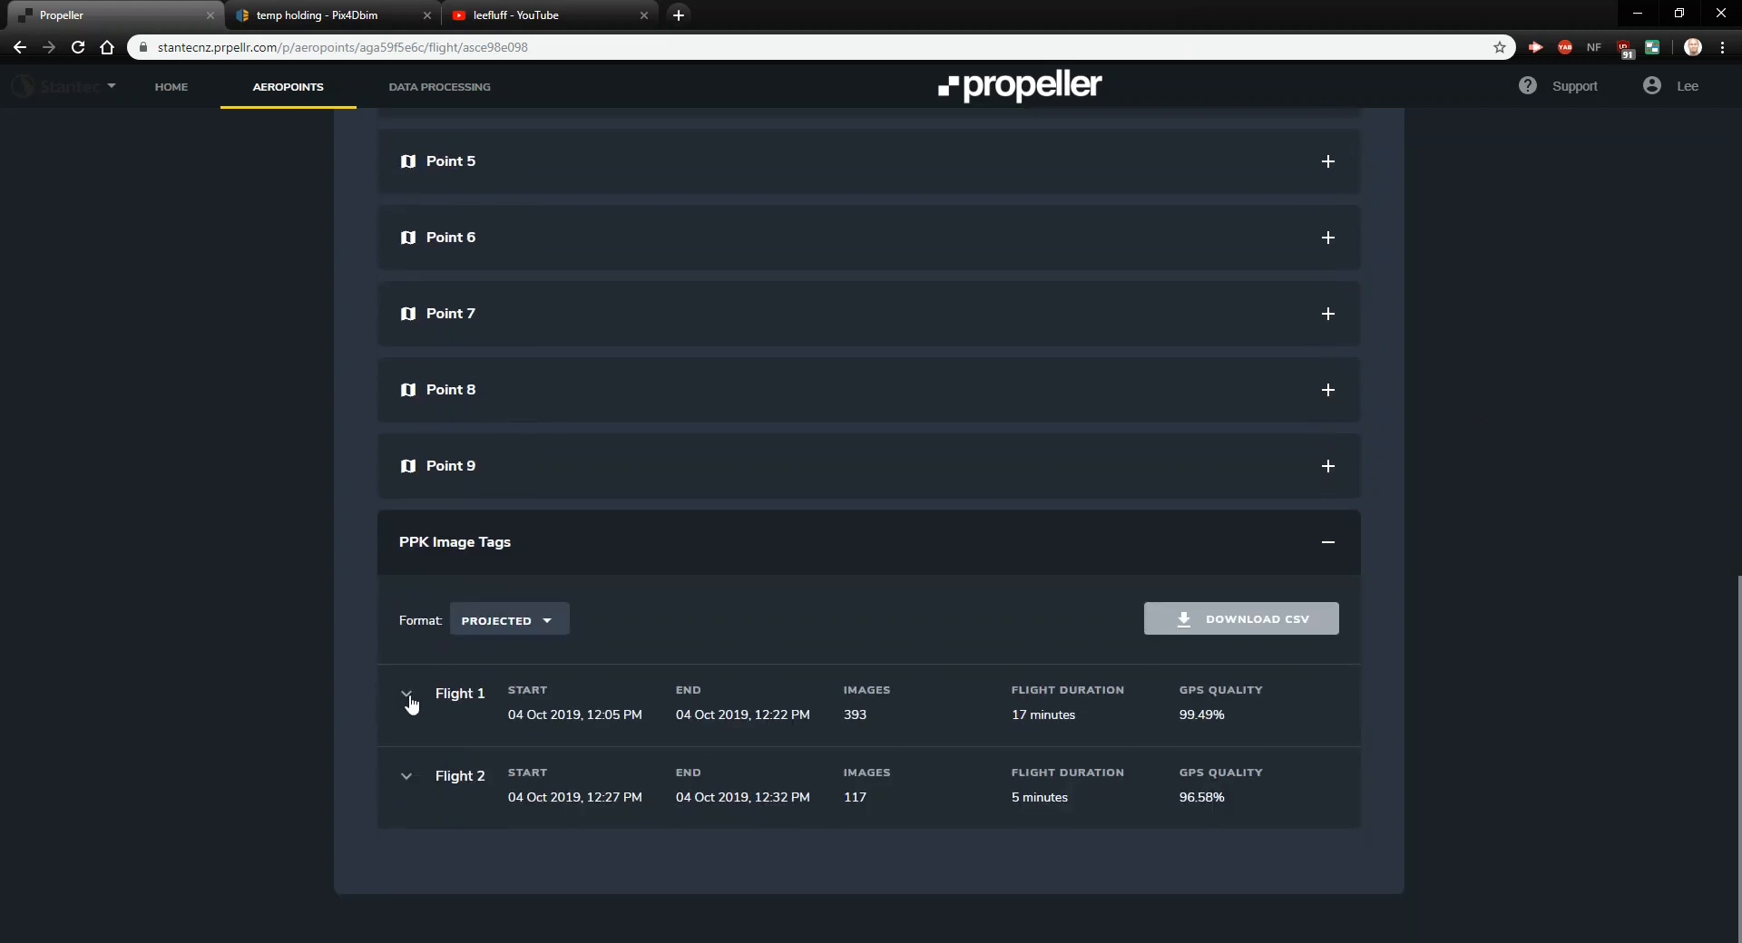
{"action": "left_click", "coordinate": [408, 697]}
{"action": "scroll", "coordinate": [1330, 753], "scroll_direction": "down", "scroll_amount": 3}
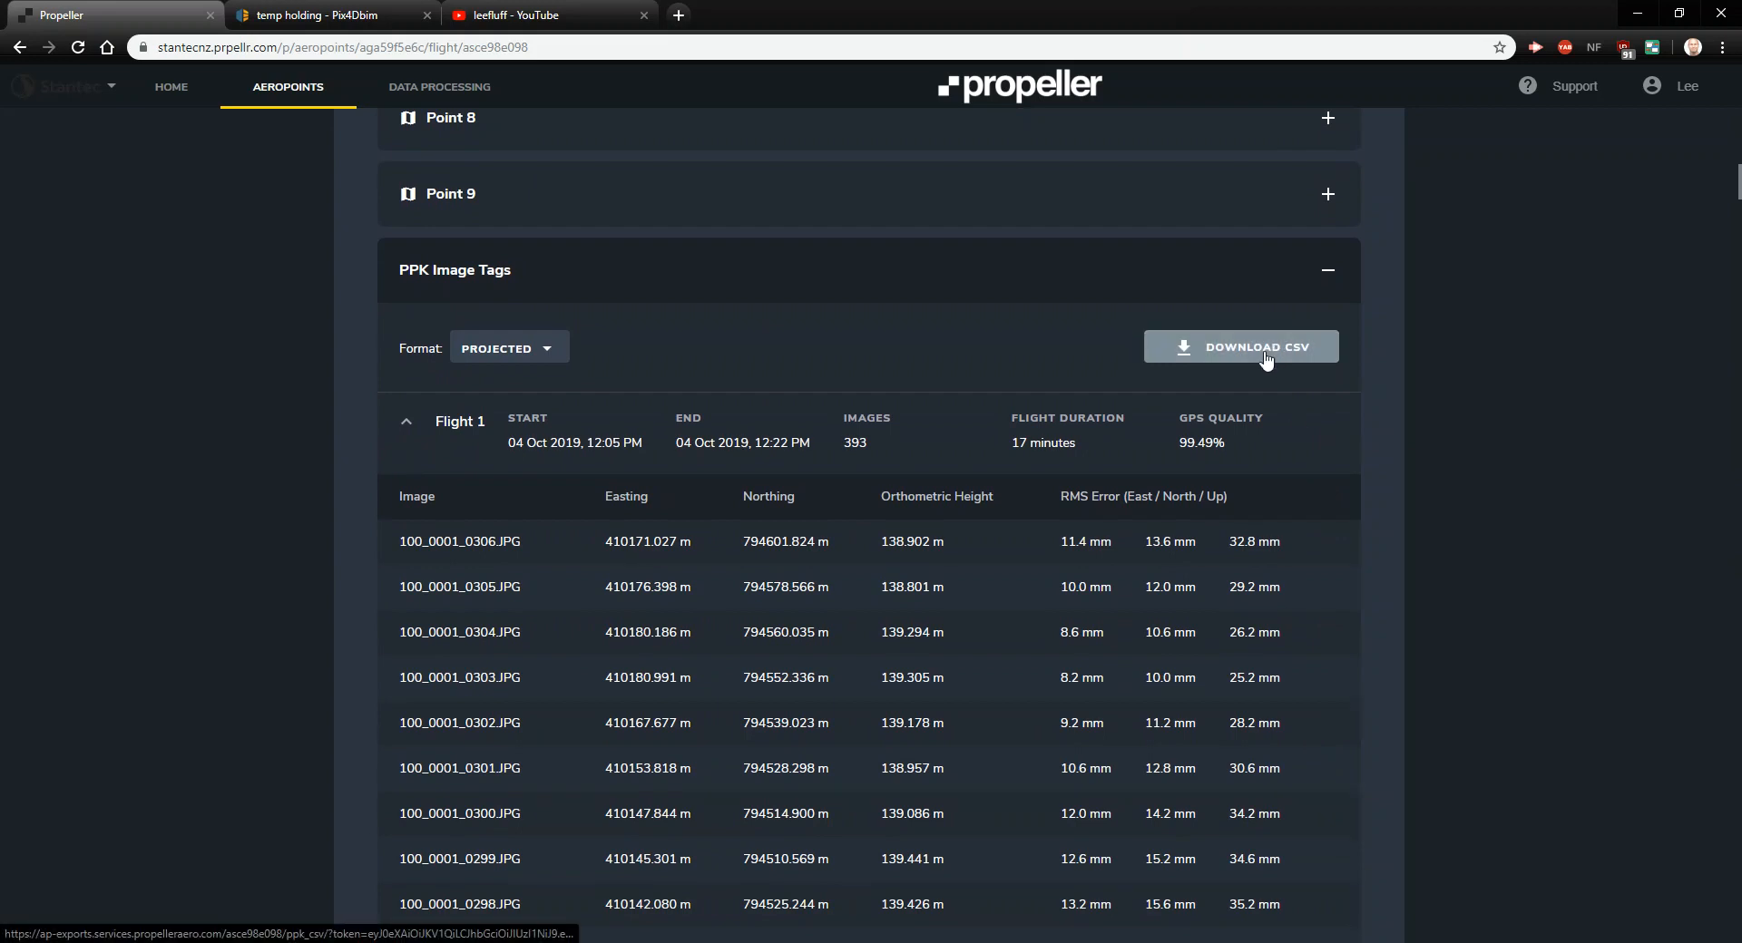
Copy all Flight 1 image rows with coordinates and RMS errors, from 100_0001_0306.JPG through 100_0001_0001.JPG.
{"action": "left_click_drag", "start_coordinate": [966, 542], "coordinate": [397, 546]}
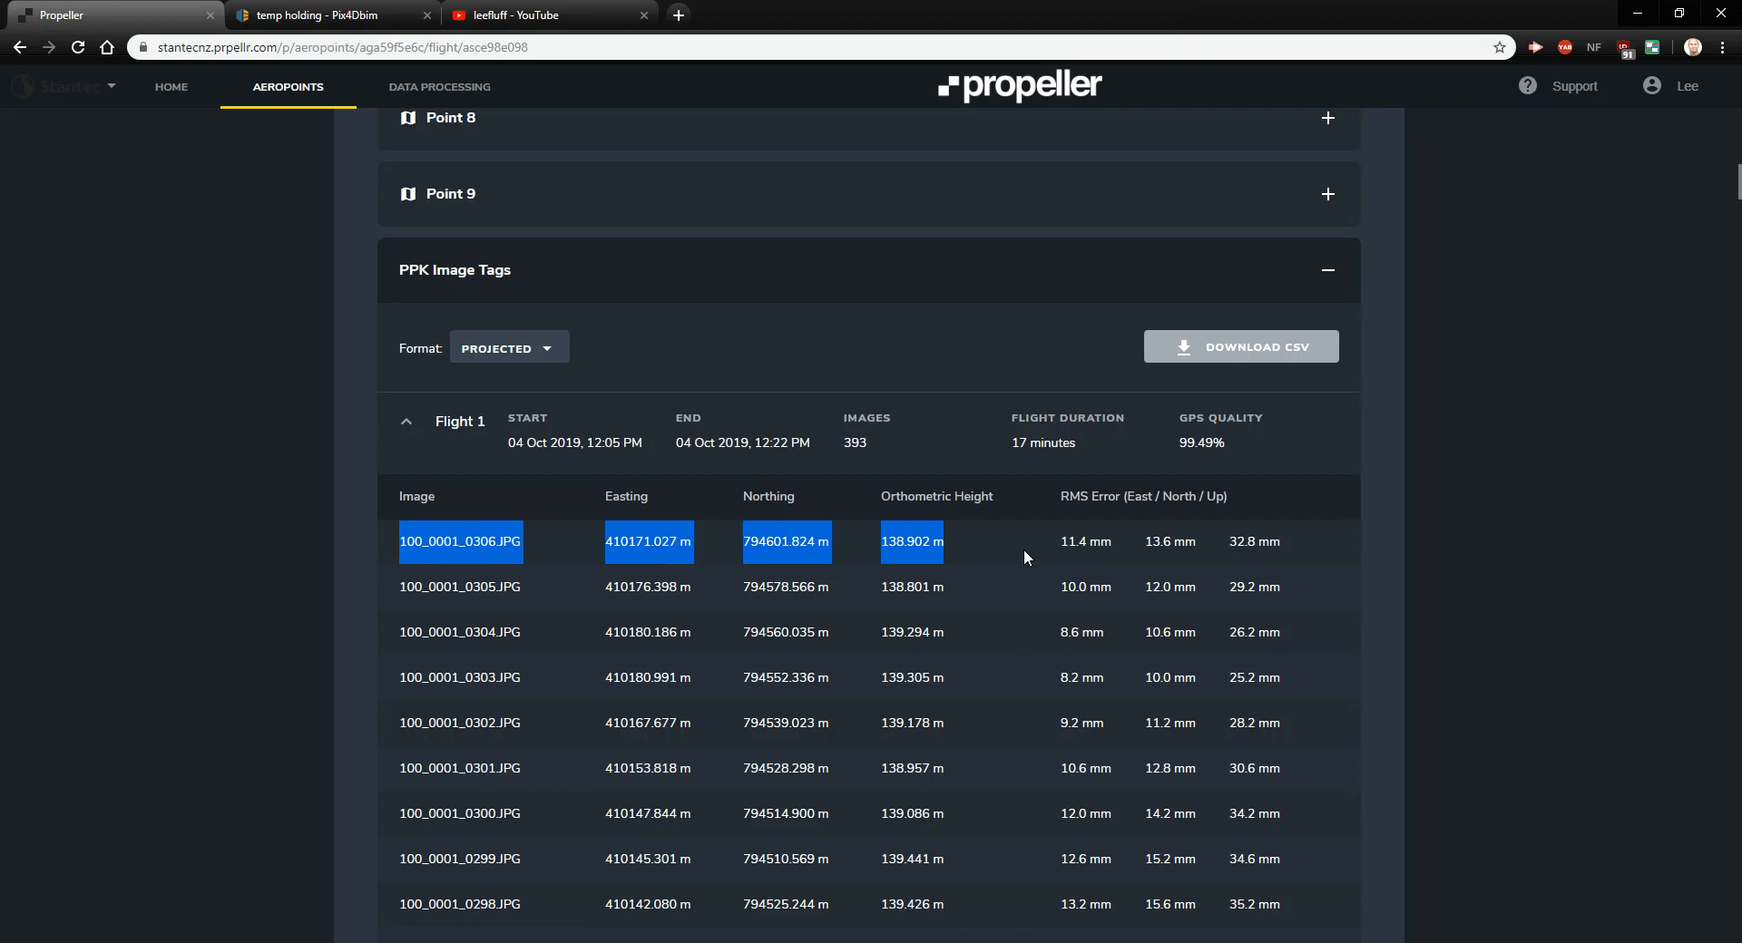
{"action": "left_click_drag", "start_coordinate": [402, 542], "coordinate": [1301, 730]}
{"action": "scroll", "coordinate": [1189, 779], "scroll_direction": "down", "scroll_amount": 20}
{"action": "scroll", "coordinate": [1188, 779], "scroll_direction": "down", "scroll_amount": 20}
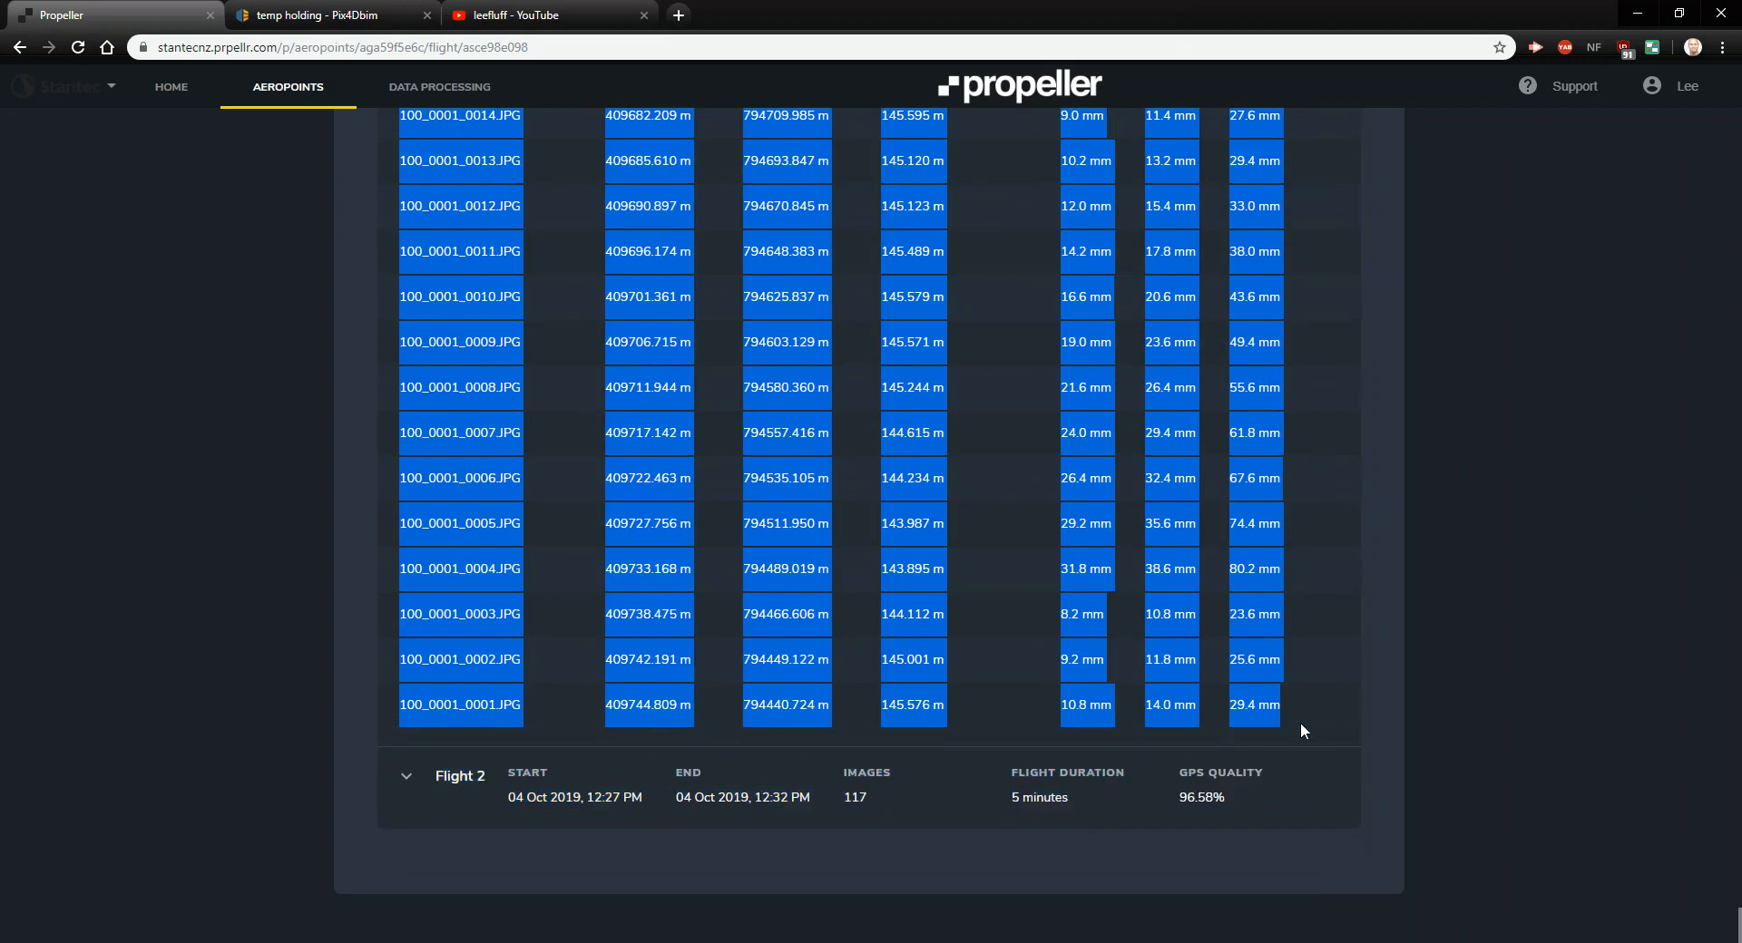
{"action": "right_click", "coordinate": [1269, 667]}
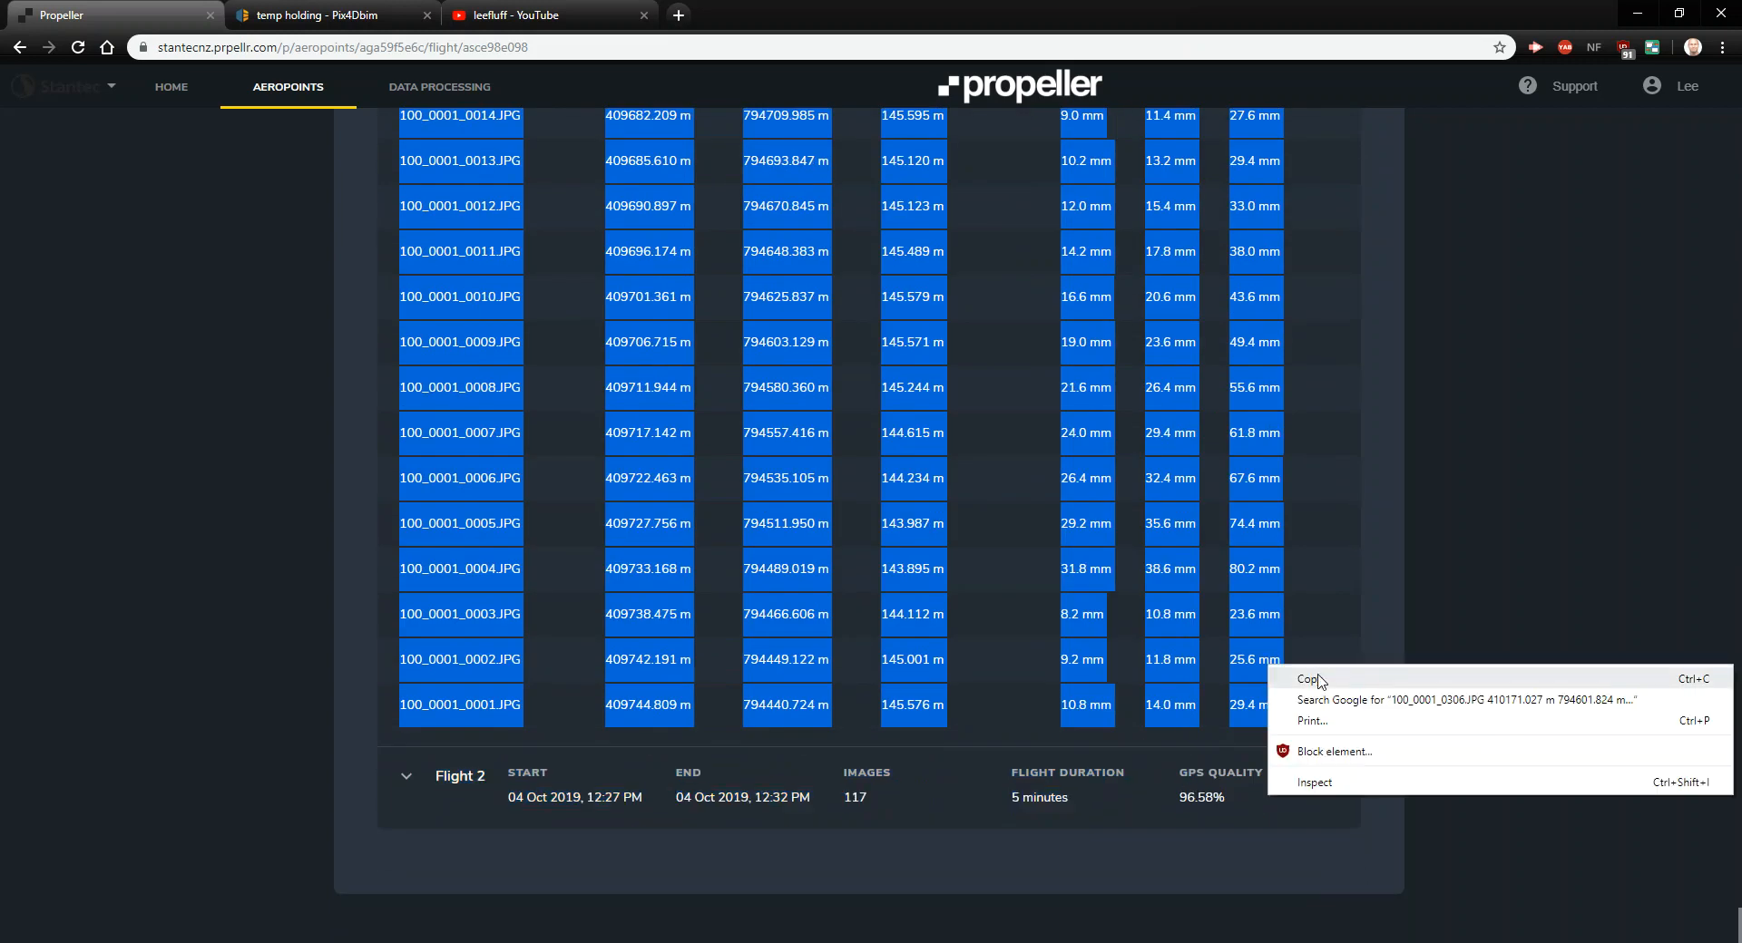
{"action": "left_click", "coordinate": [1317, 678]}
Paste the Flight 1 rows into Excel's Pix out sheet at cell N1, matching destination formatting, and autofit column N.
{"action": "key", "text": "alt+Tab"}
{"action": "key", "text": "Tab"}
{"action": "key", "text": "Tab"}
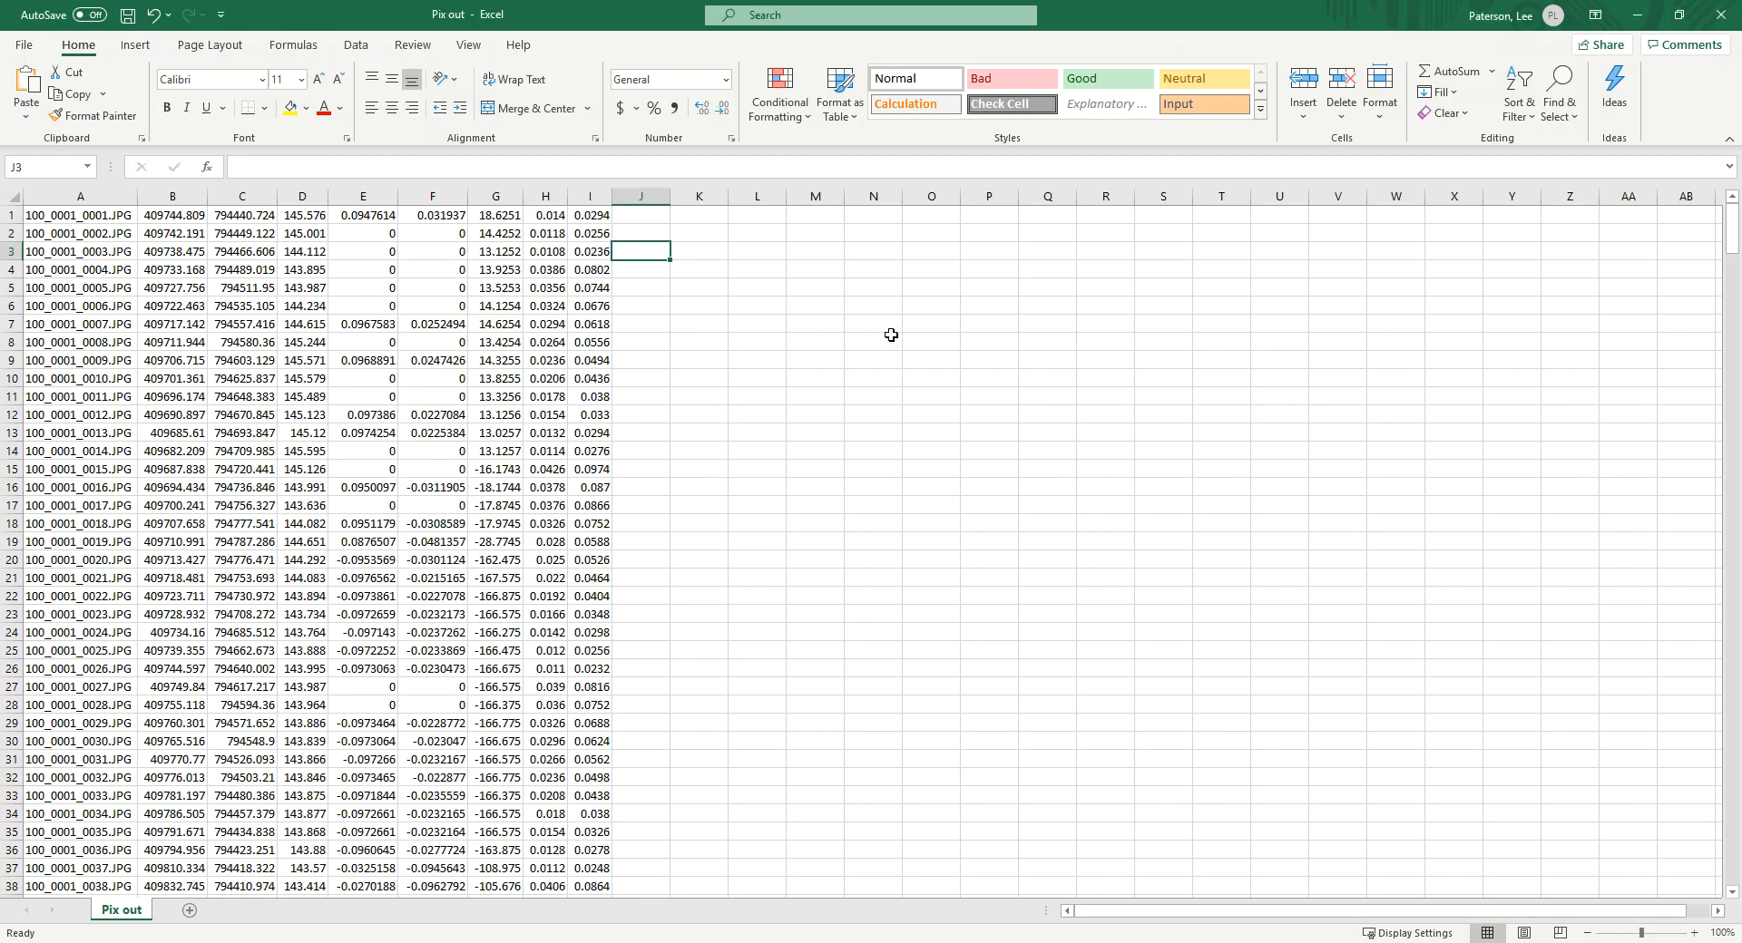
{"action": "key", "text": "ctrl+Home"}
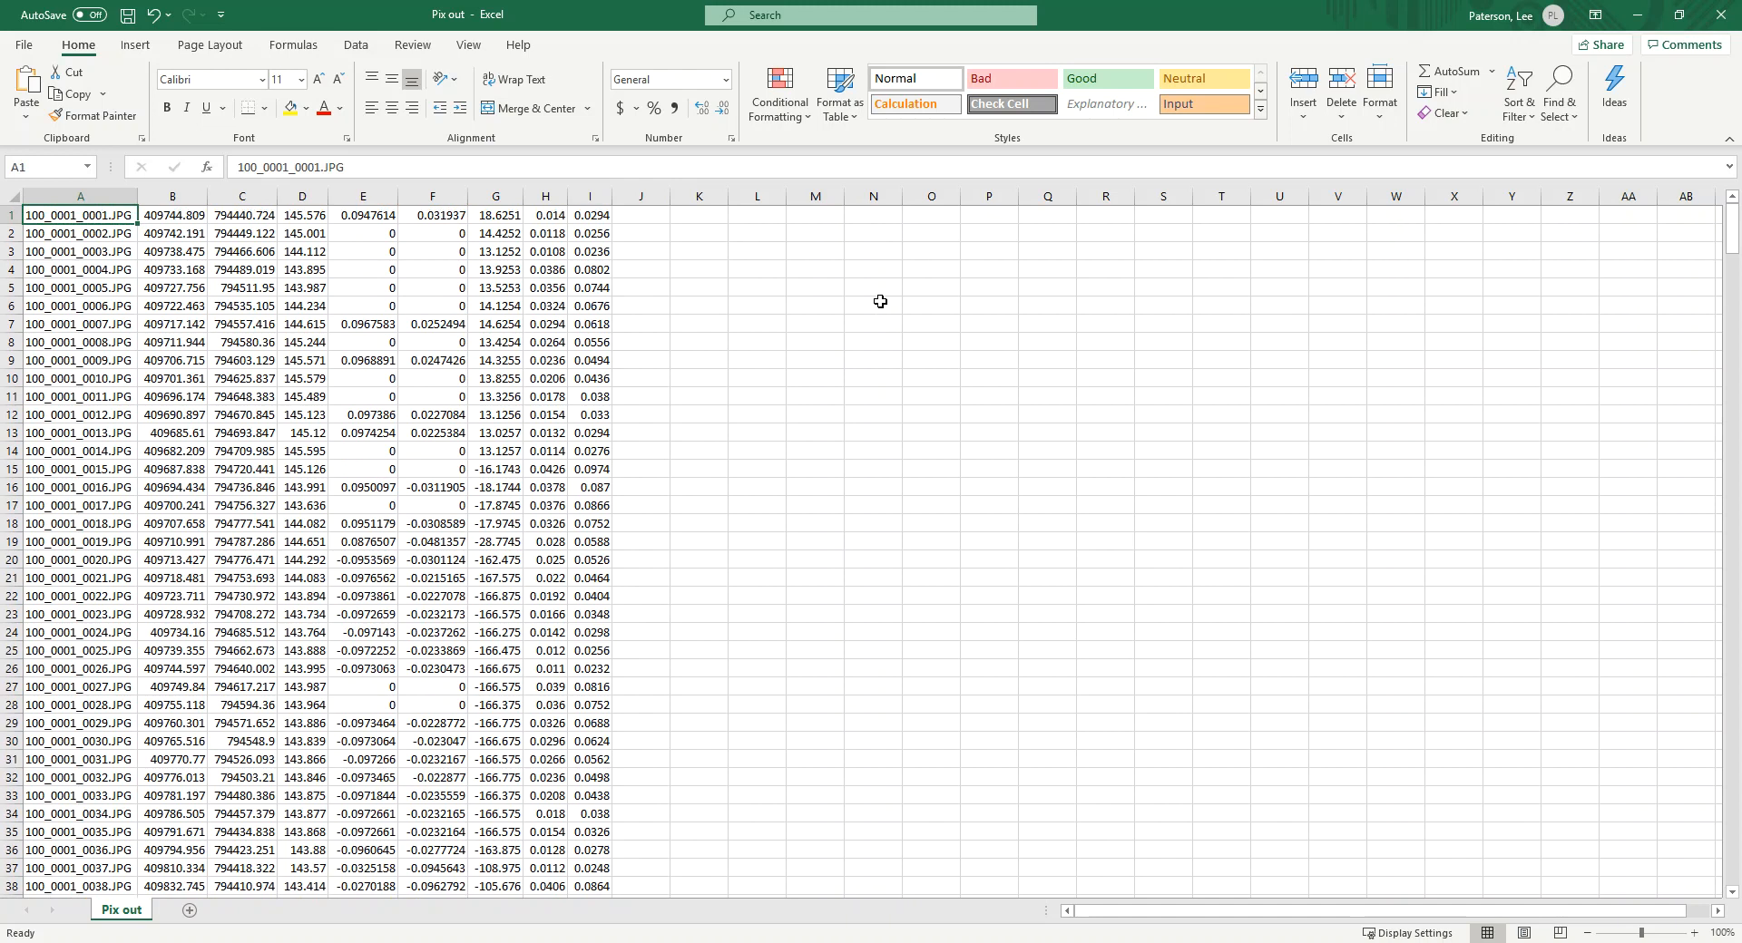
{"action": "left_click", "coordinate": [886, 217]}
{"action": "right_click", "coordinate": [888, 218]}
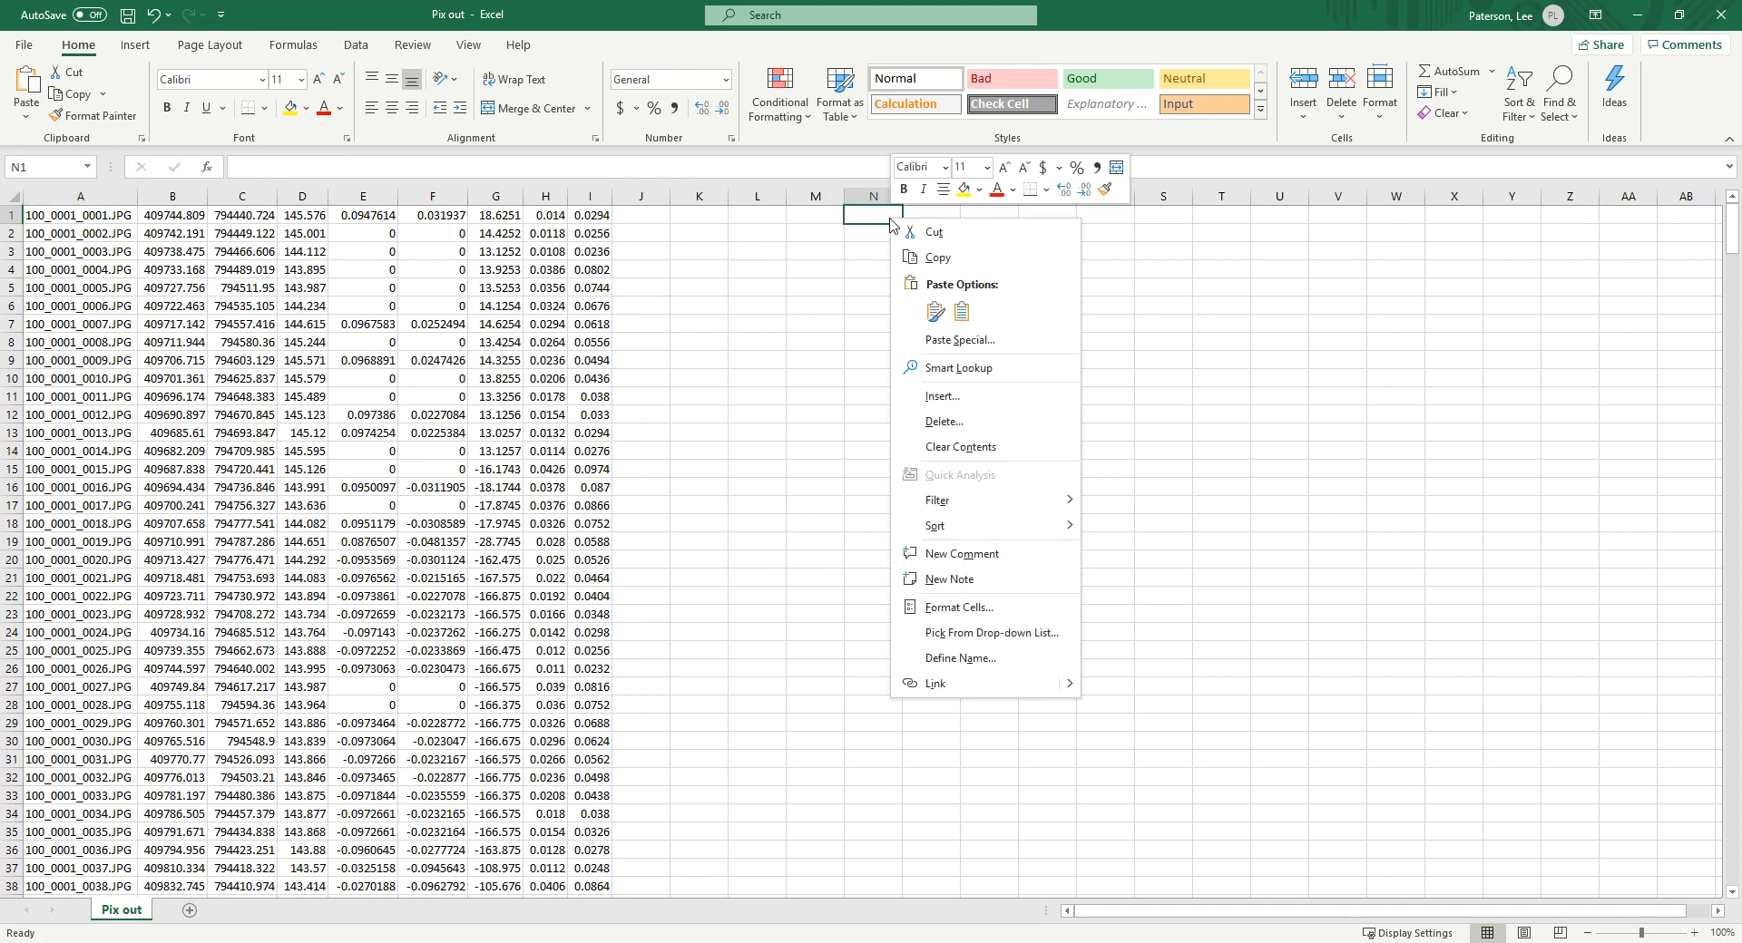
{"action": "left_click", "coordinate": [961, 313]}
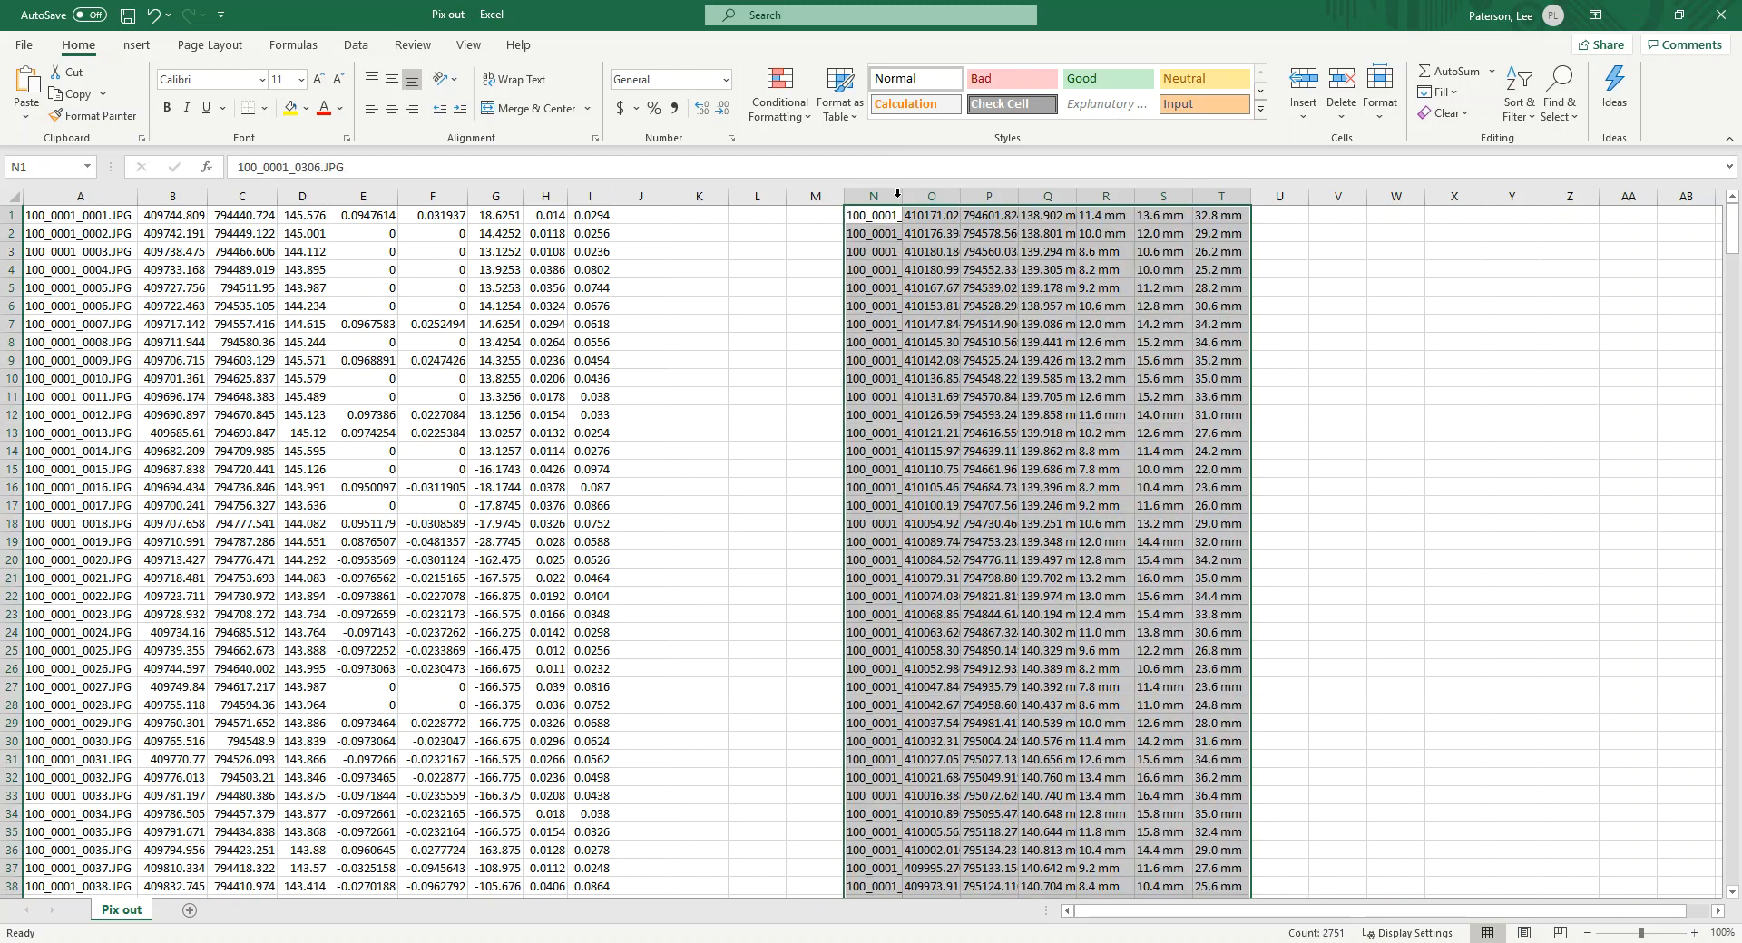
{"action": "double_click", "coordinate": [902, 196]}
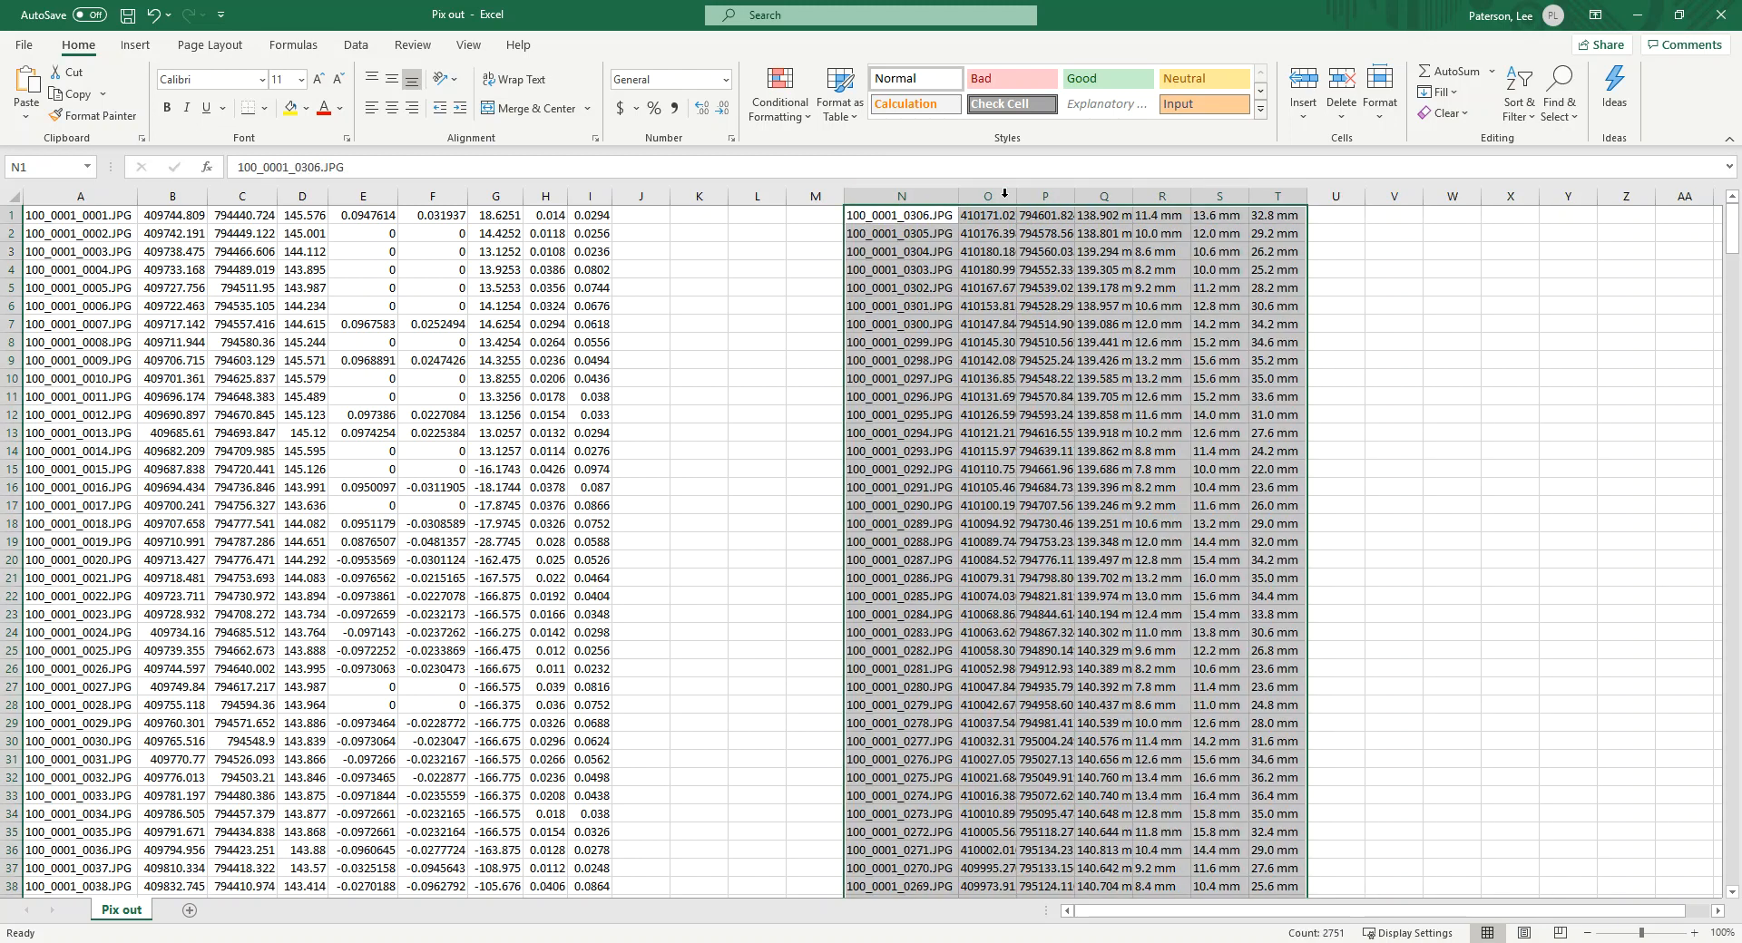
{"action": "left_click", "coordinate": [1370, 266]}
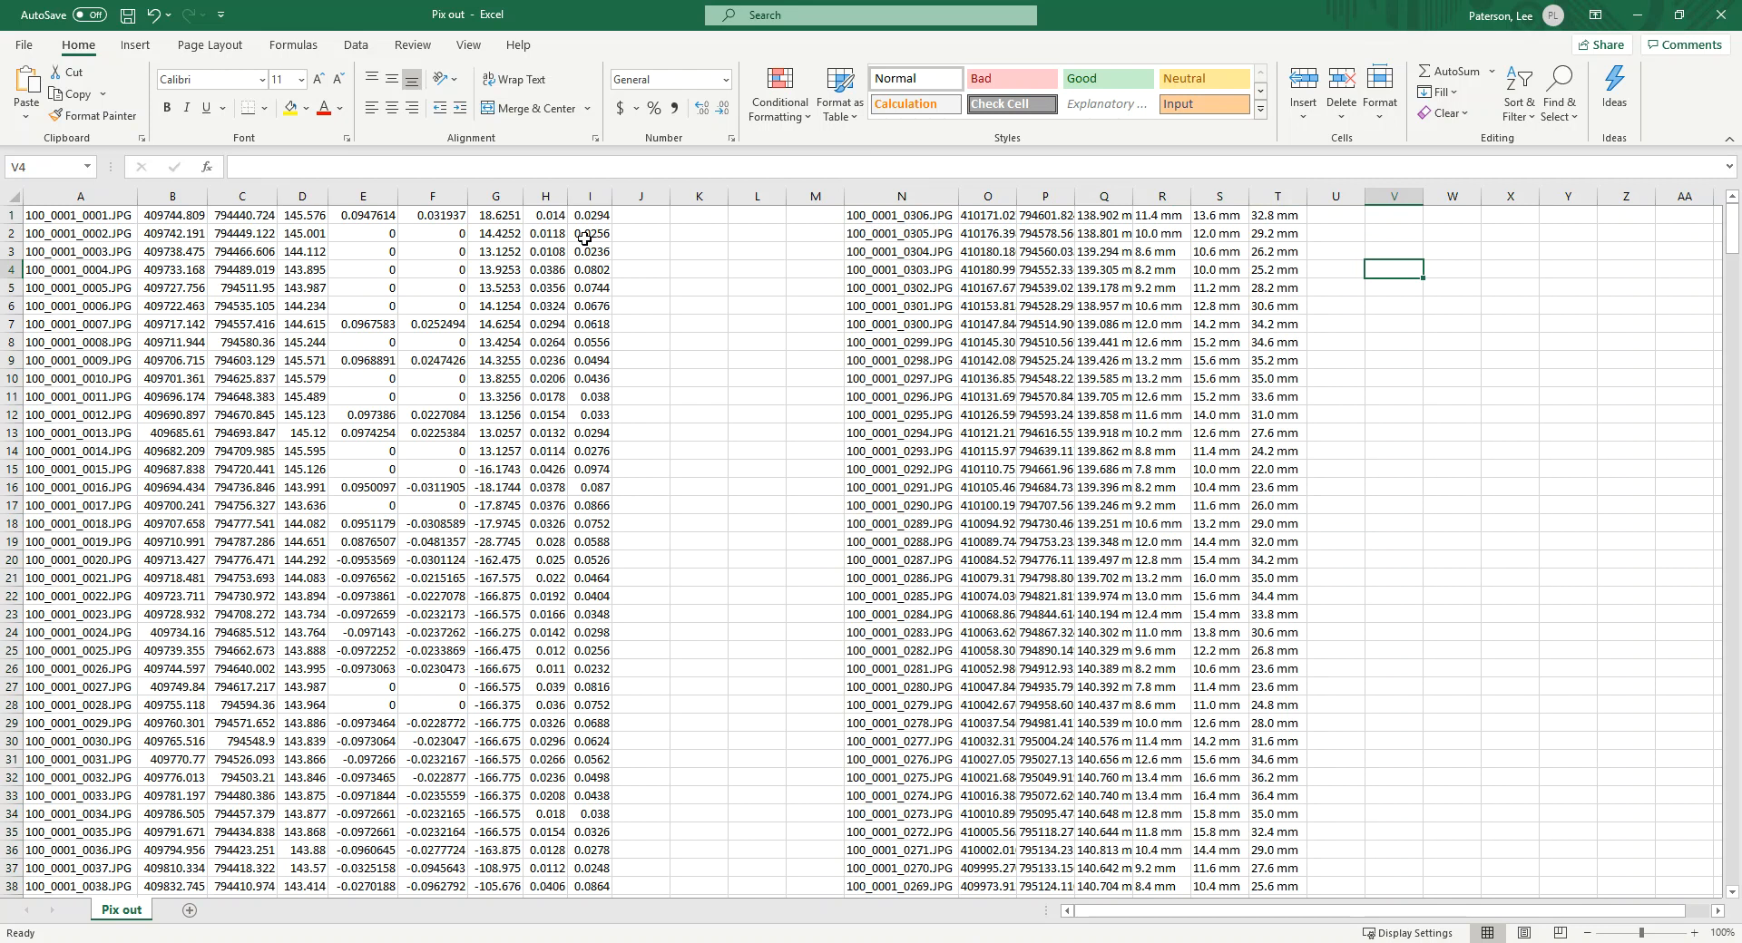
Compare the order of the image names in column A with the pasted image names in column N.
{"action": "left_click", "coordinate": [890, 218]}
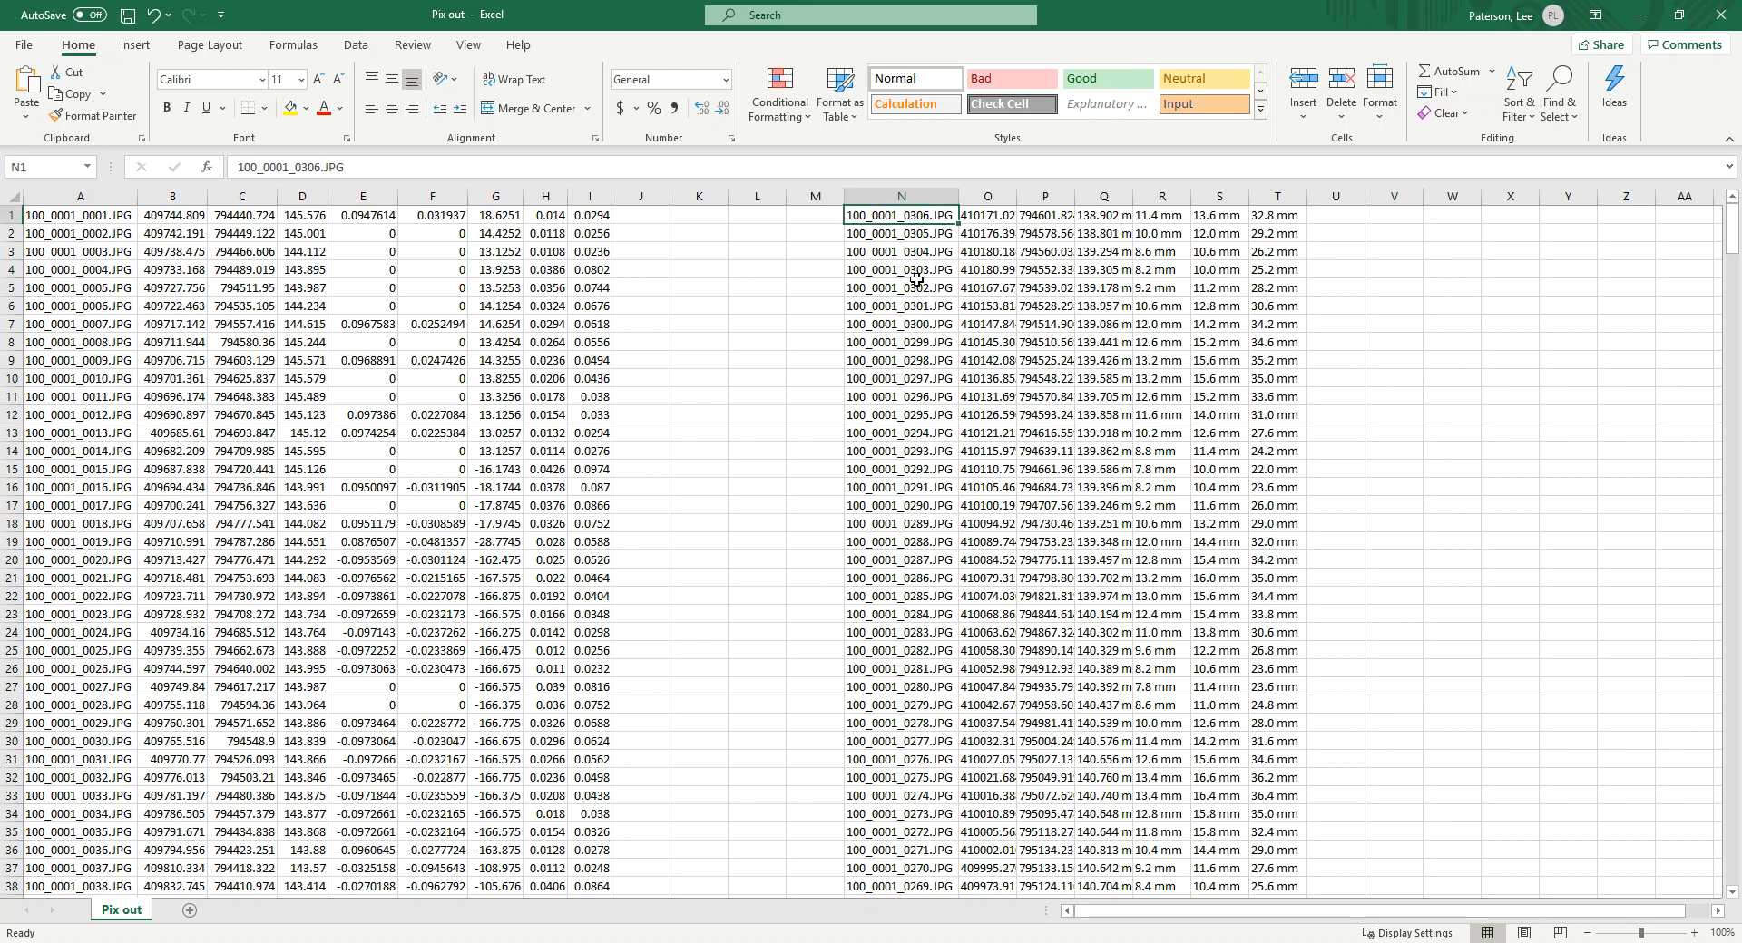
{"action": "scroll", "coordinate": [916, 444], "scroll_direction": "down", "scroll_amount": 20}
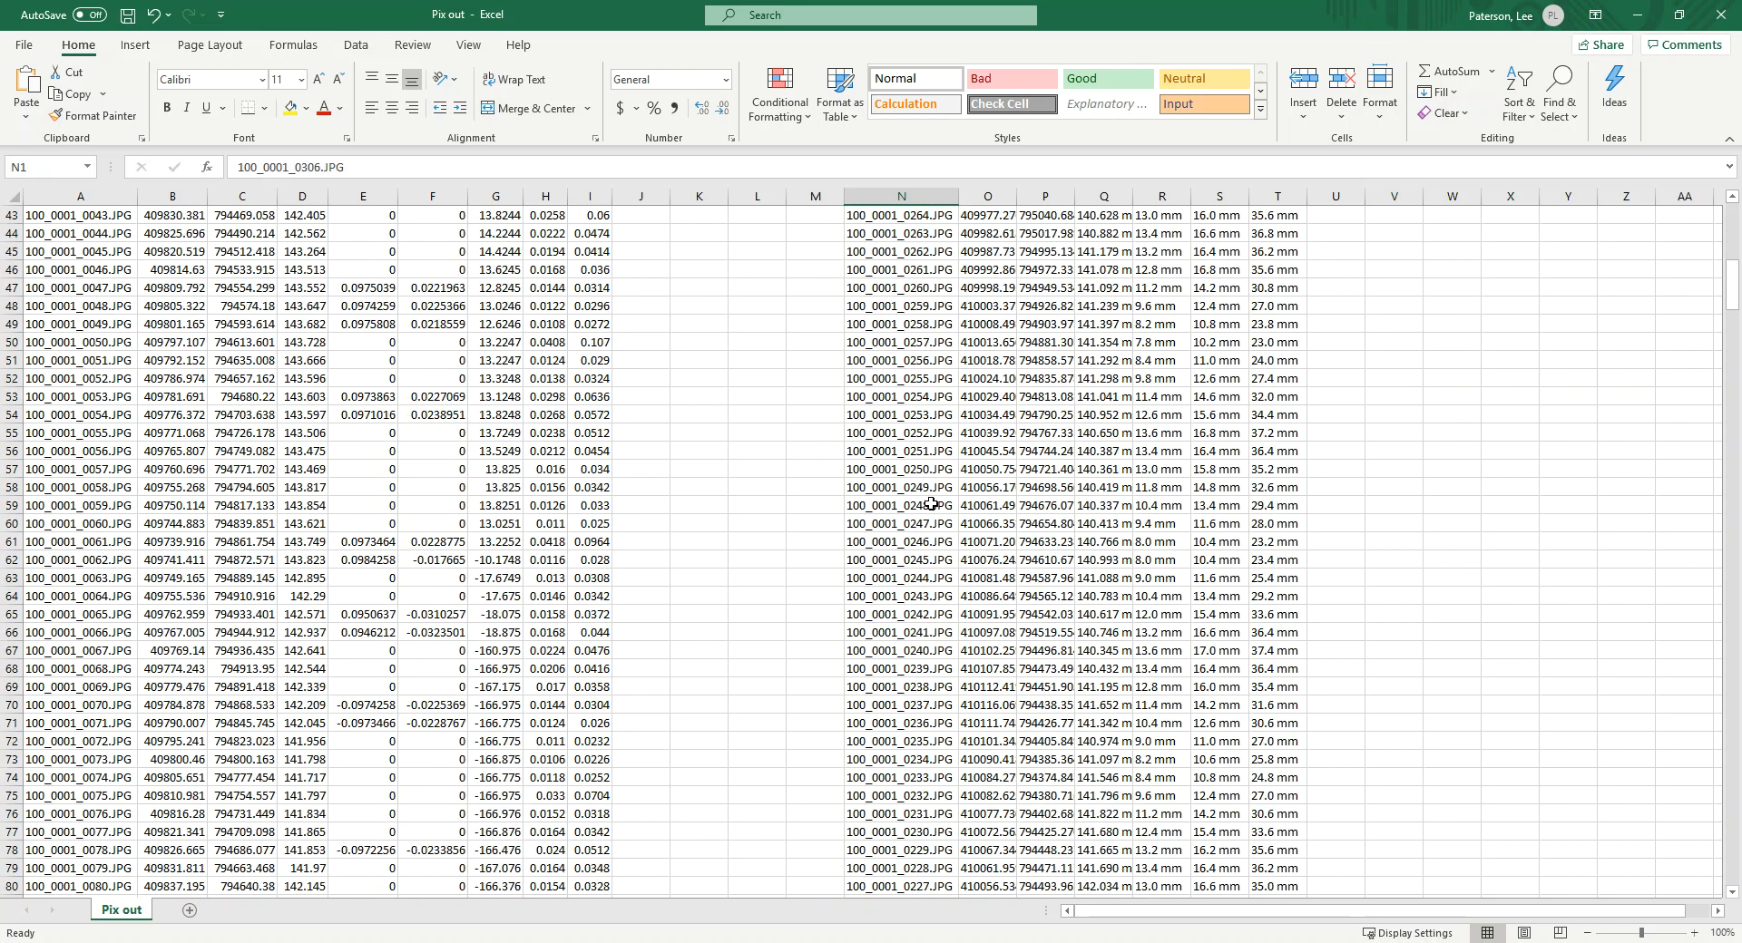
{"action": "scroll", "coordinate": [931, 505], "scroll_direction": "down", "scroll_amount": 20}
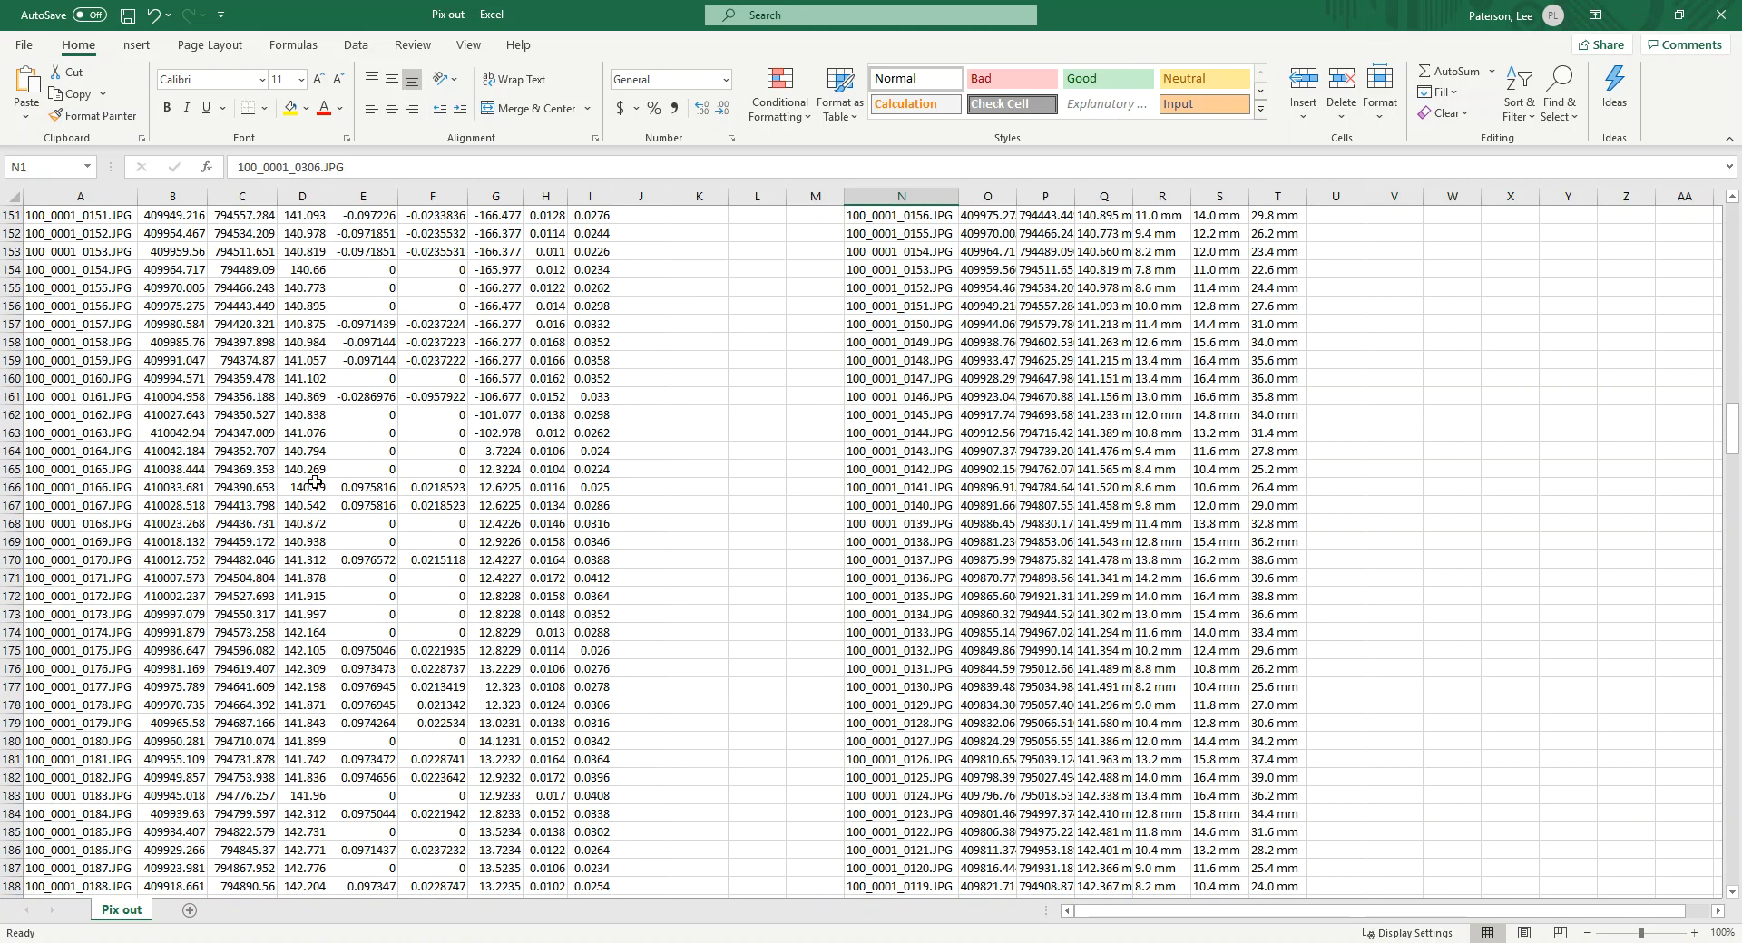
{"action": "scroll", "coordinate": [69, 487], "scroll_direction": "up", "scroll_amount": 20}
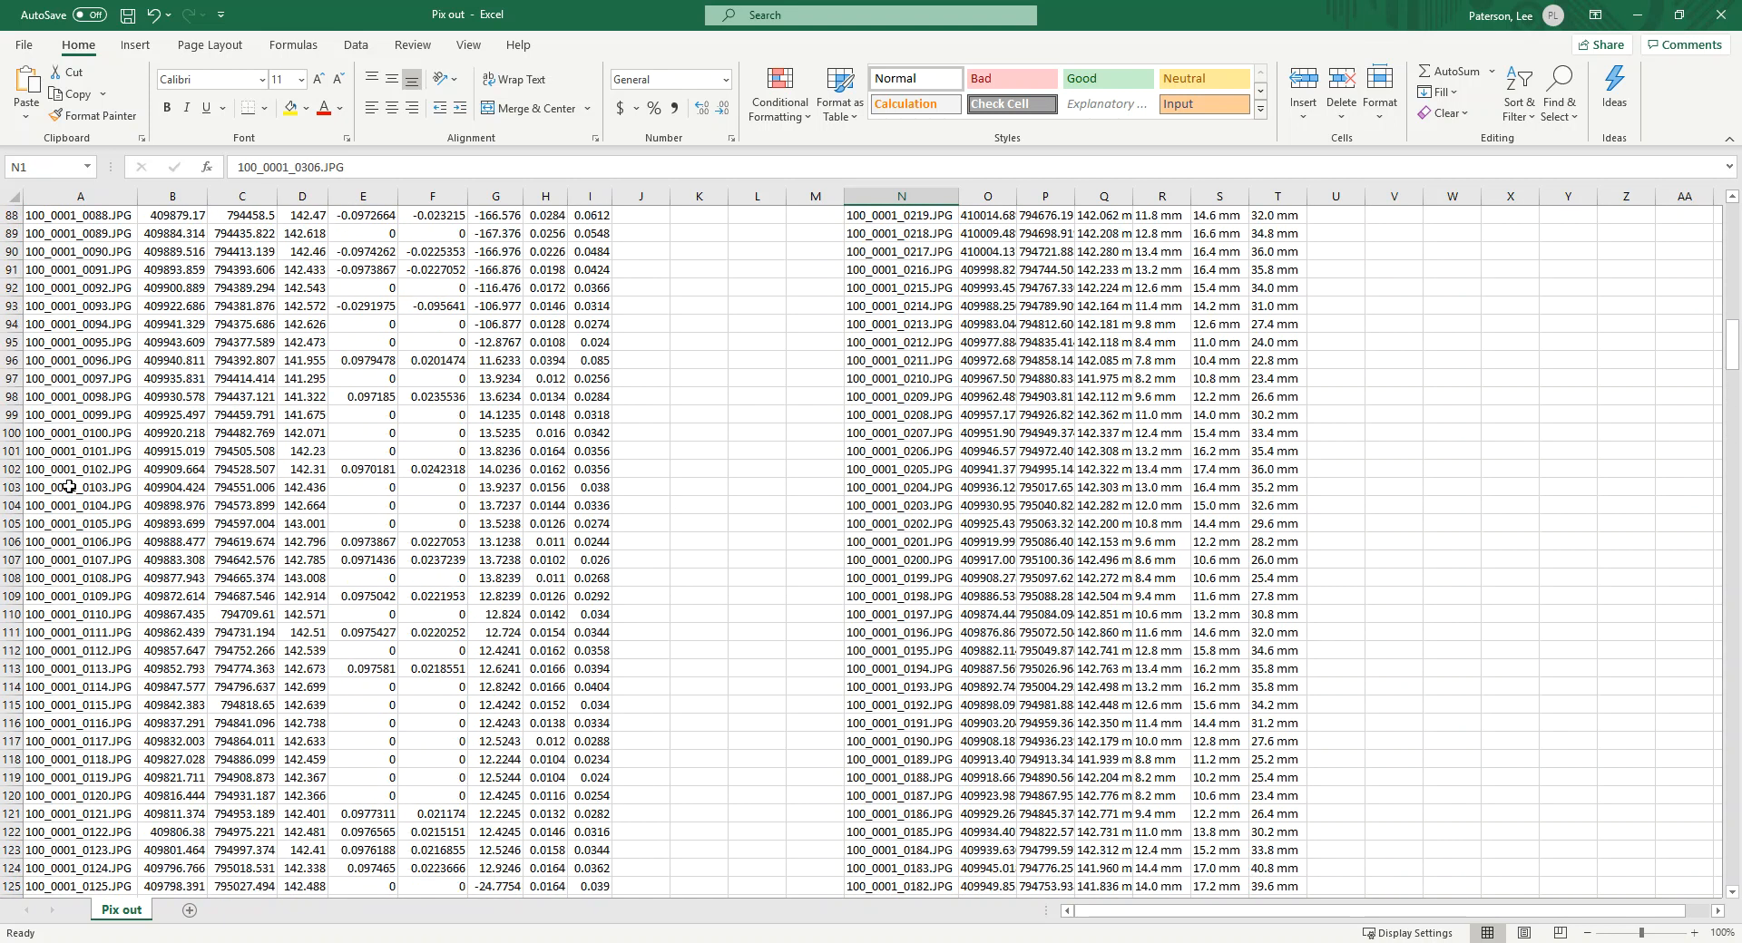
{"action": "scroll", "coordinate": [69, 487], "scroll_direction": "up", "scroll_amount": 20}
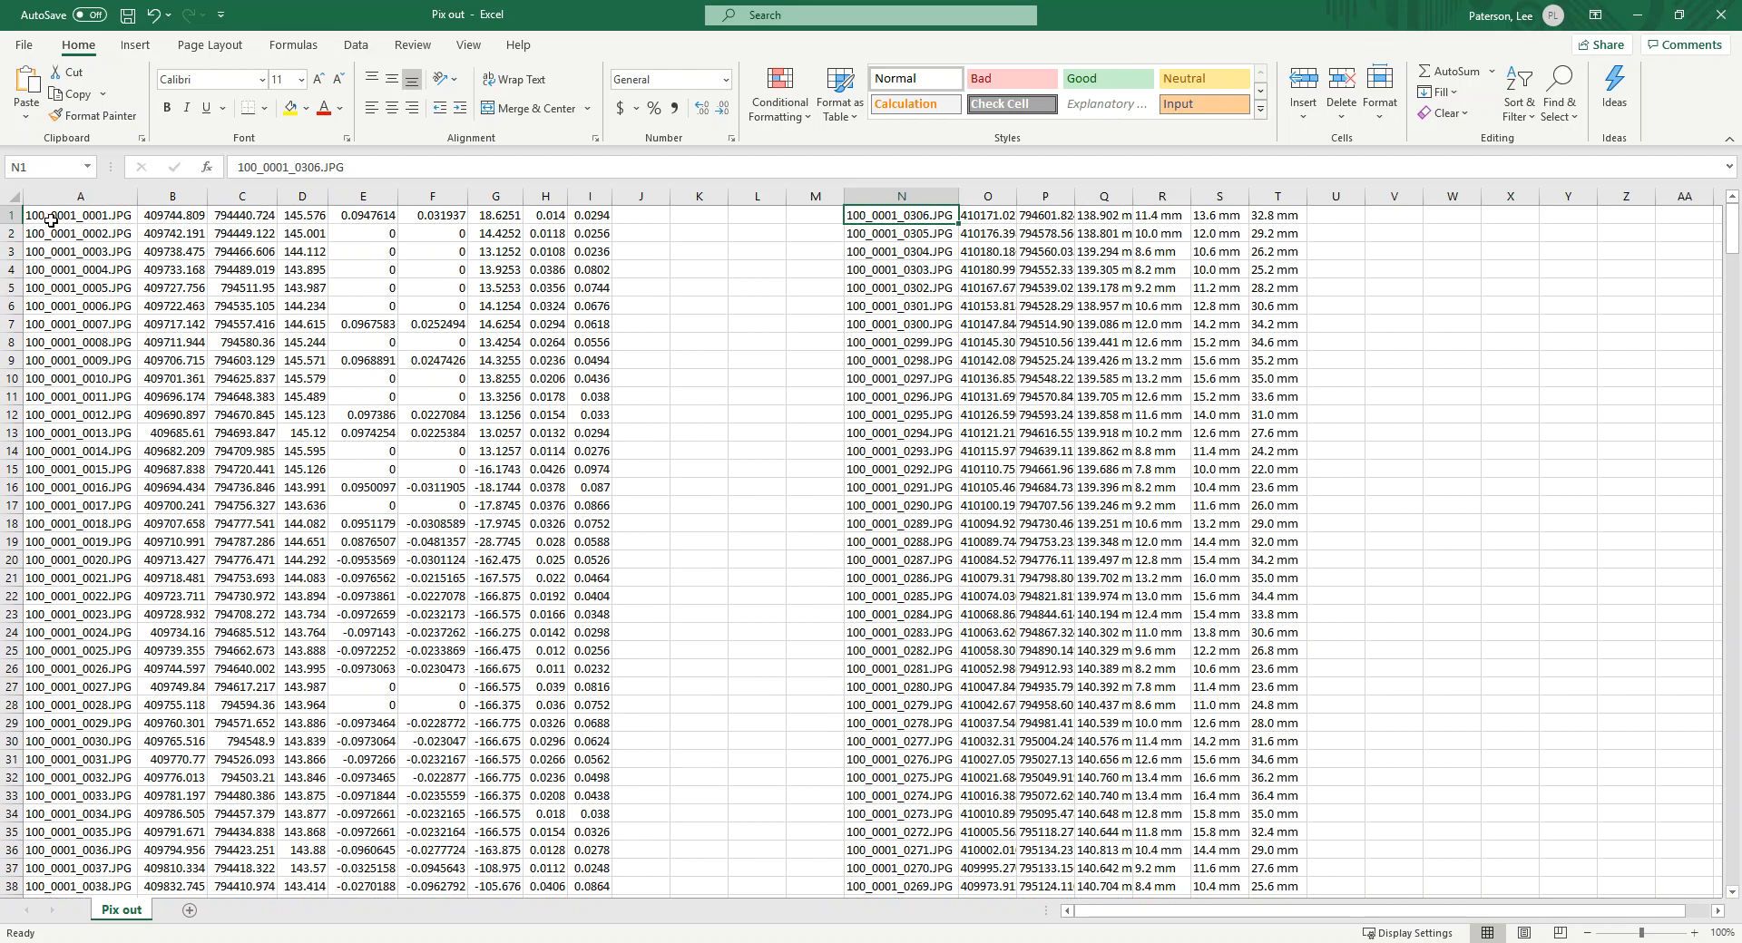
{"action": "left_click_drag", "start_coordinate": [61, 217], "coordinate": [67, 544]}
{"action": "left_click", "coordinate": [906, 216]}
{"action": "left_click", "coordinate": [1421, 417]}
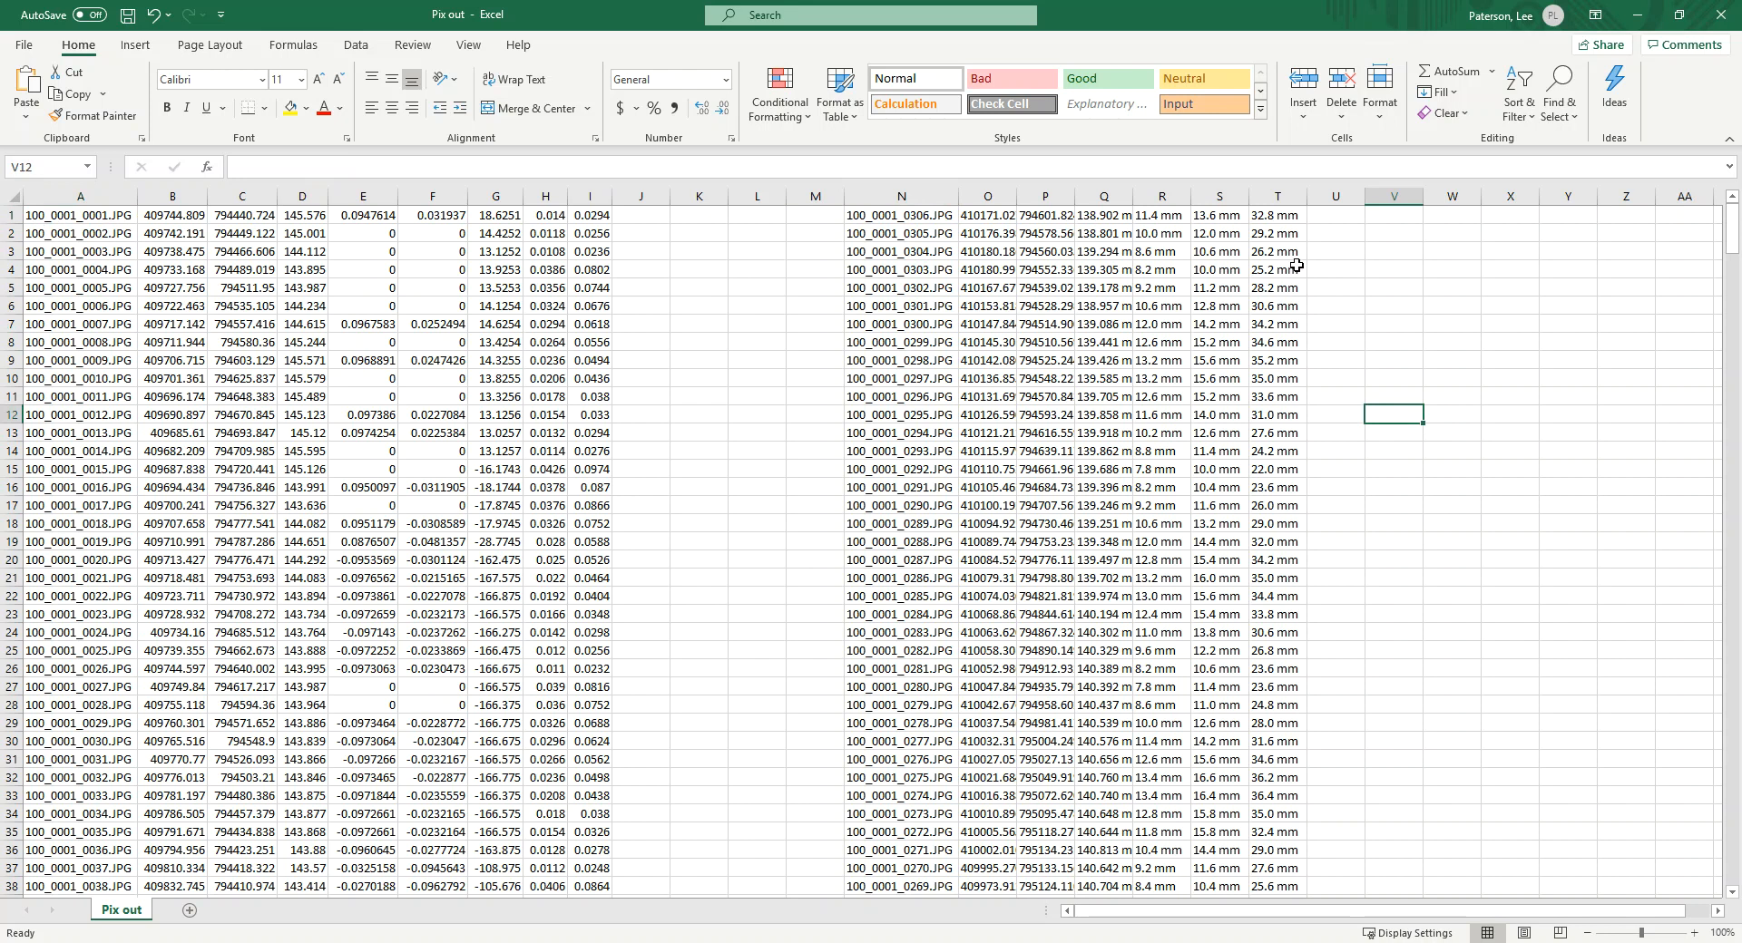
Examine the unit suffix in the first RMS error value, cell R1, without changing it, and dismiss the notification.
{"action": "left_click", "coordinate": [1170, 215]}
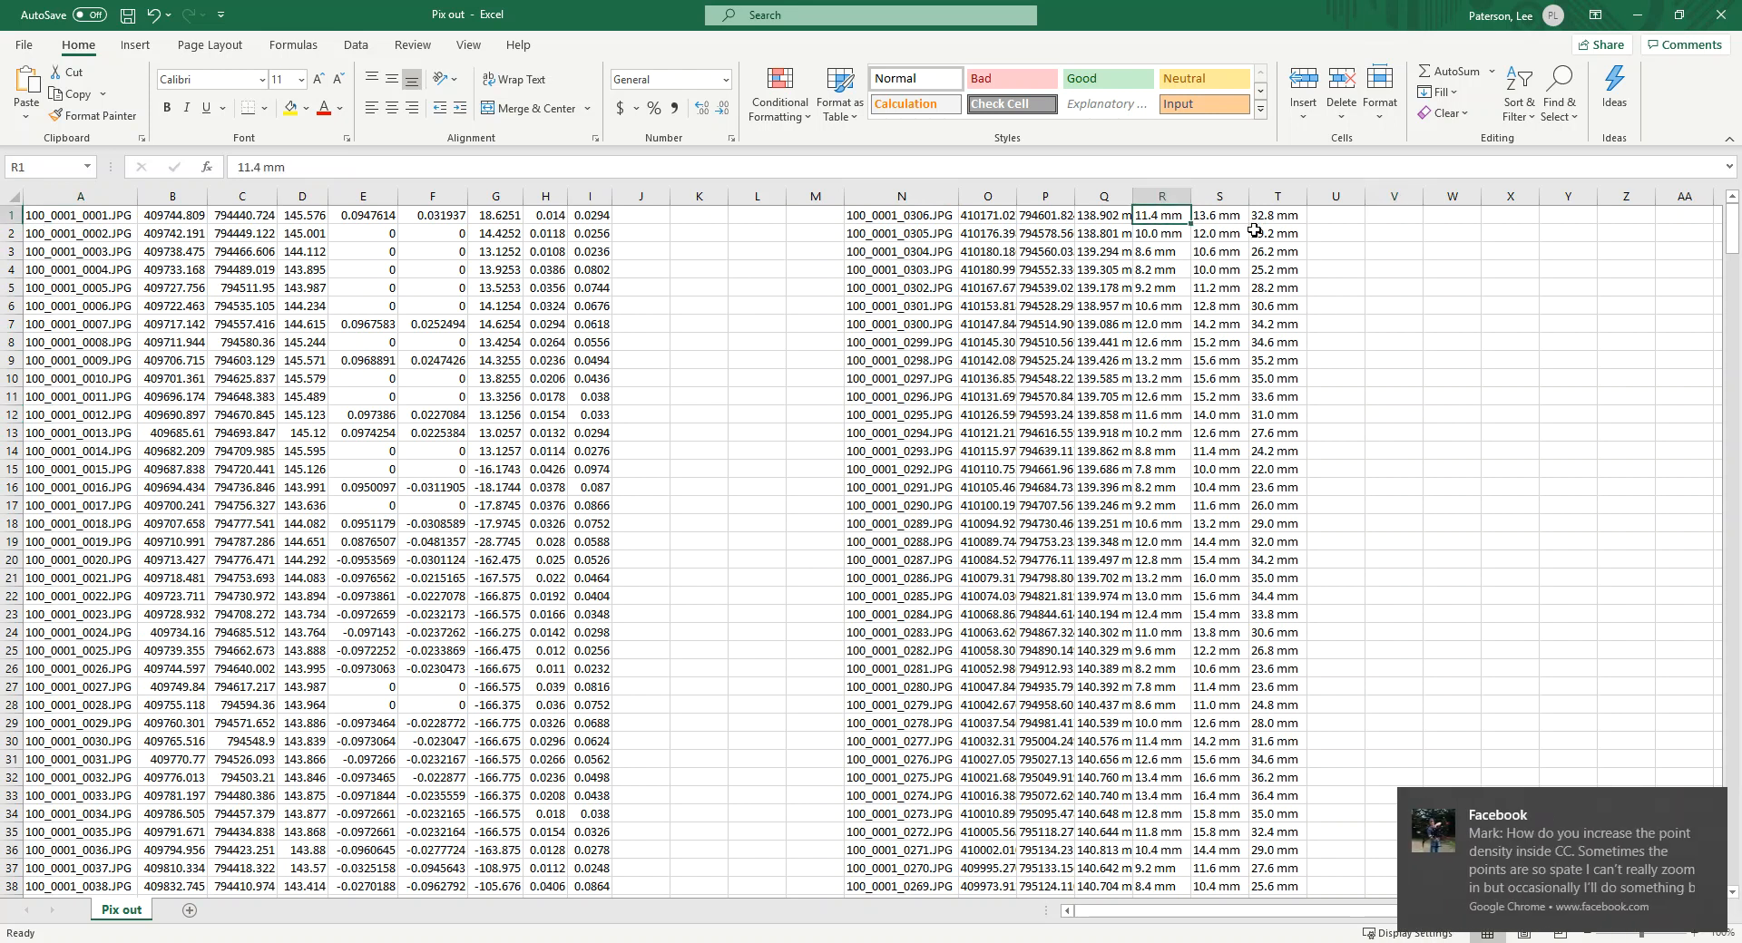
{"action": "left_click", "coordinate": [1708, 804]}
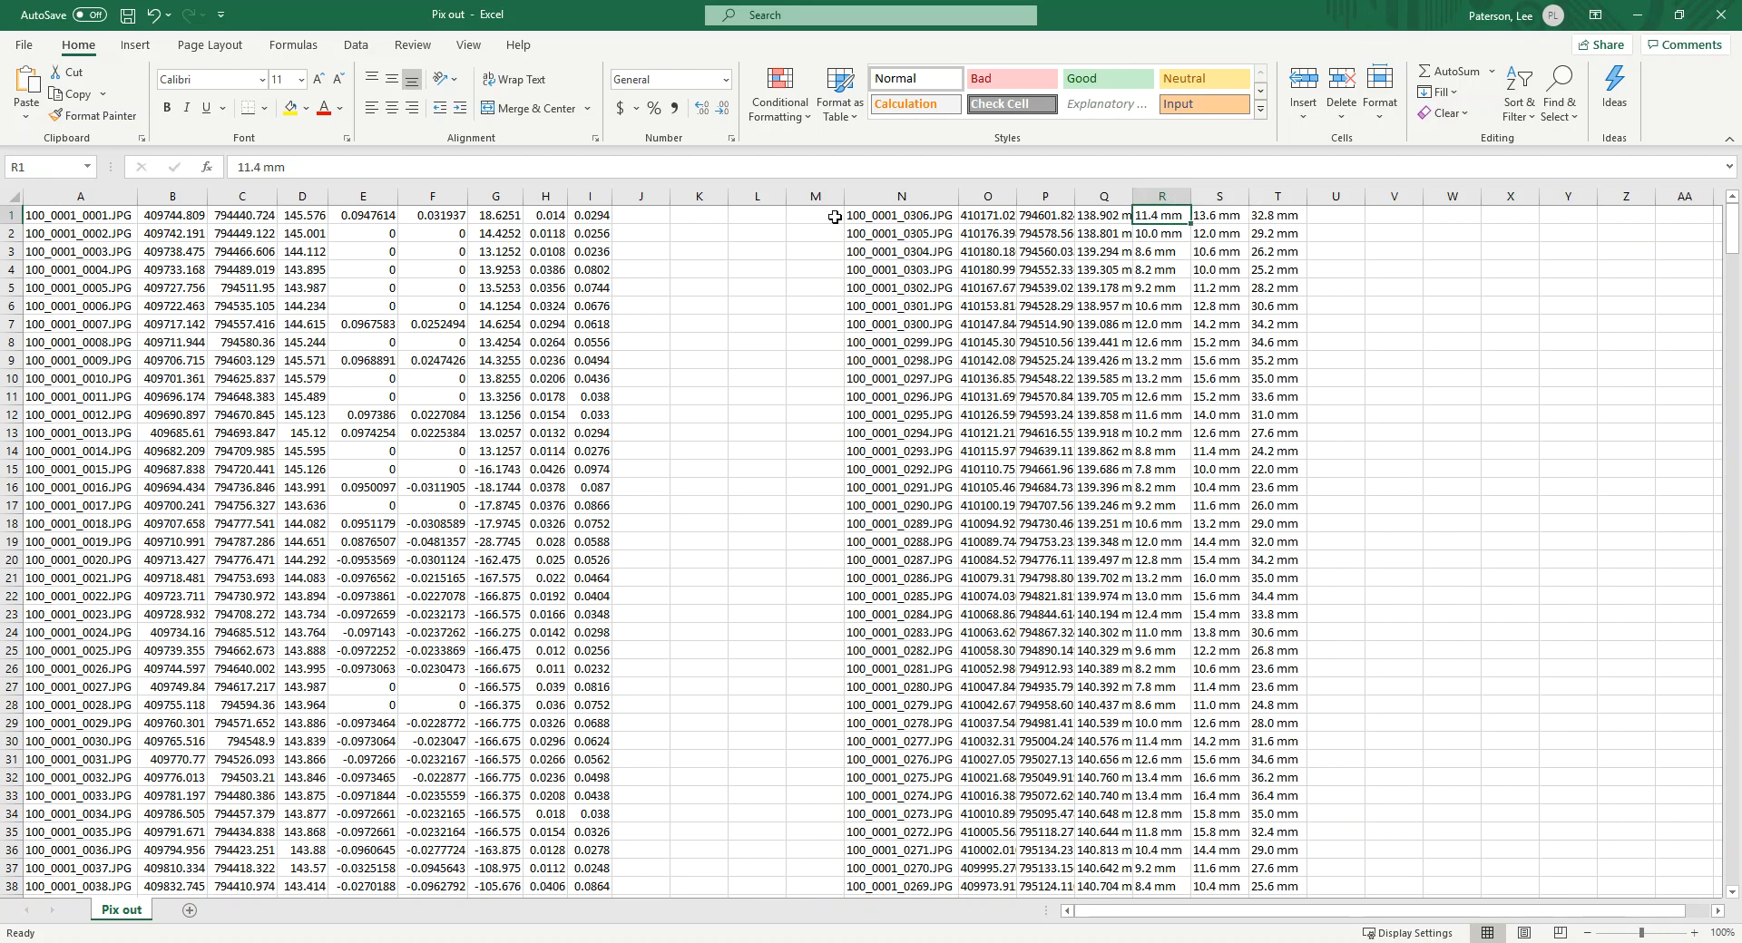
{"action": "left_click", "coordinate": [529, 166]}
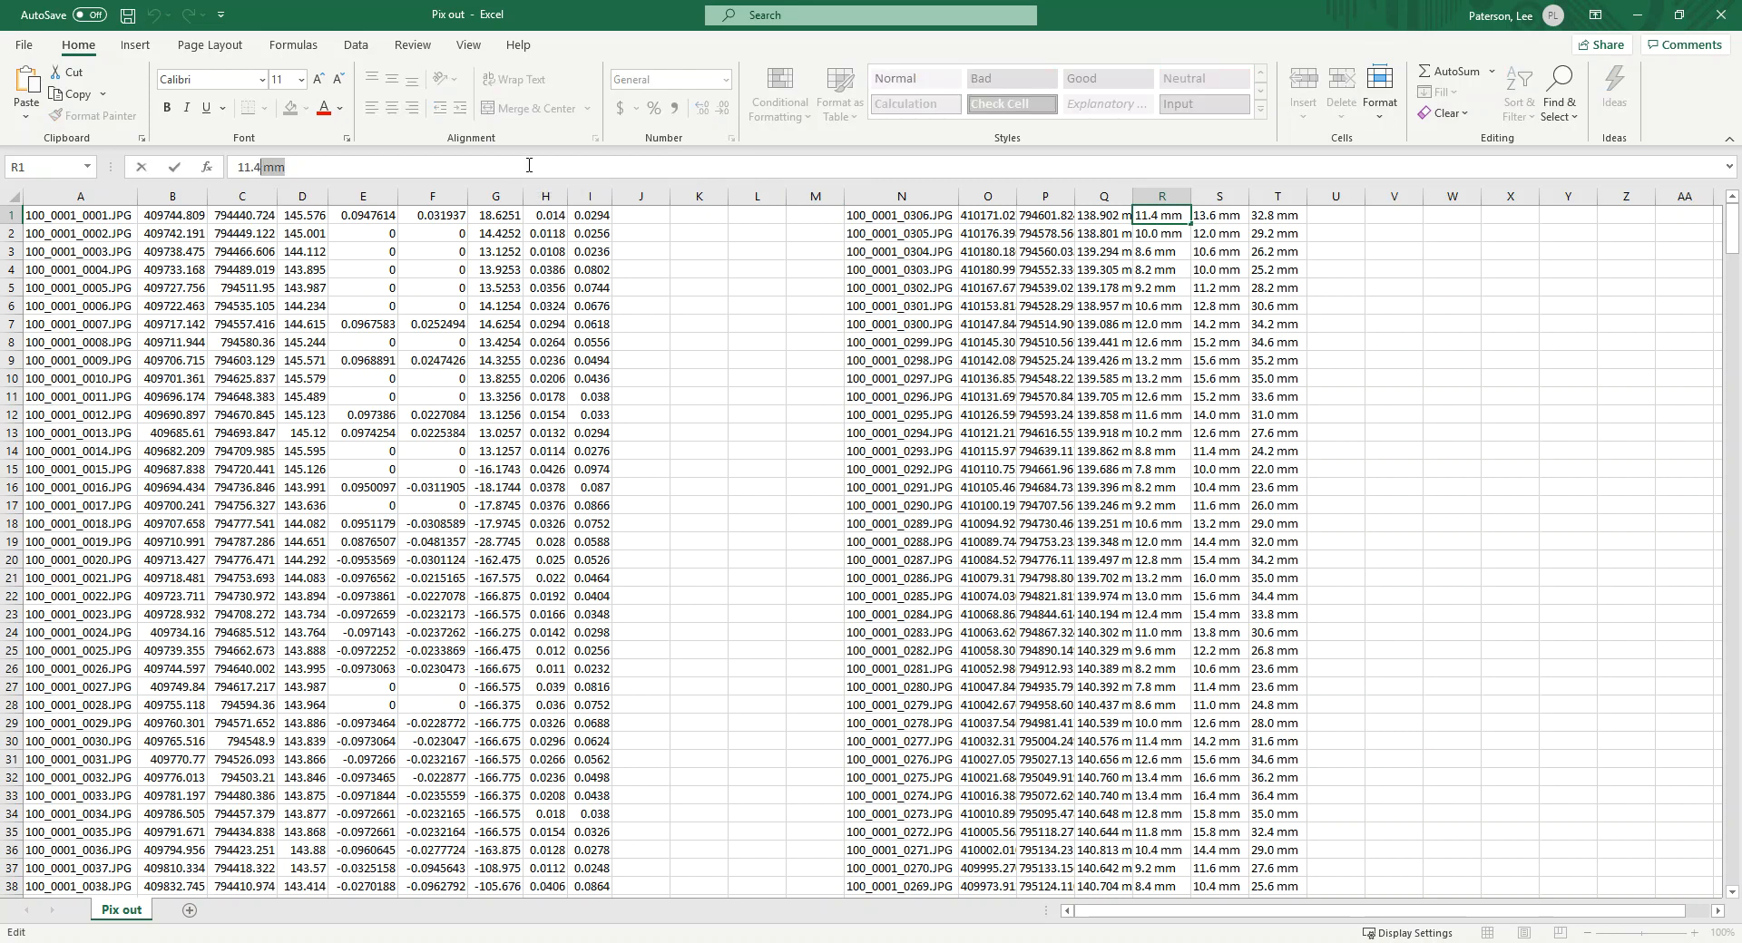
{"action": "left_click", "coordinate": [762, 286]}
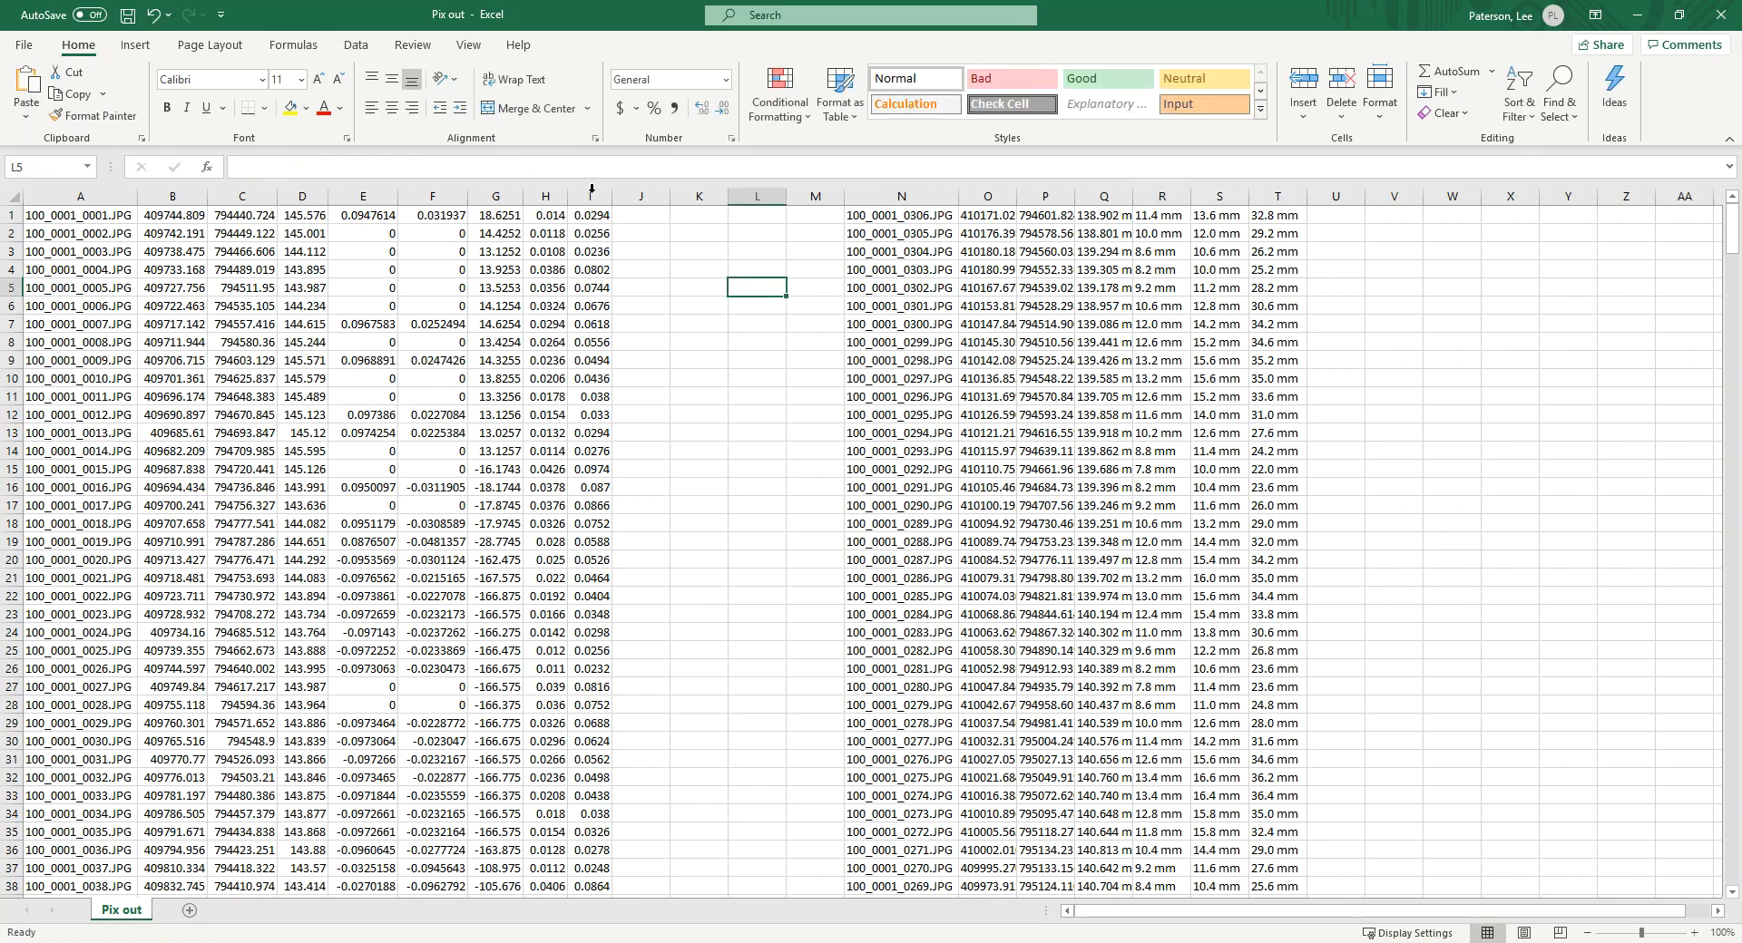
Remove the mm units from the RMS error values by replacing every "mm" in the sheet with nothing.
{"action": "left_click", "coordinate": [34, 49]}
{"action": "key", "text": "Escape"}
{"action": "key", "text": "ctrl+f"}
{"action": "left_click", "coordinate": [649, 363]}
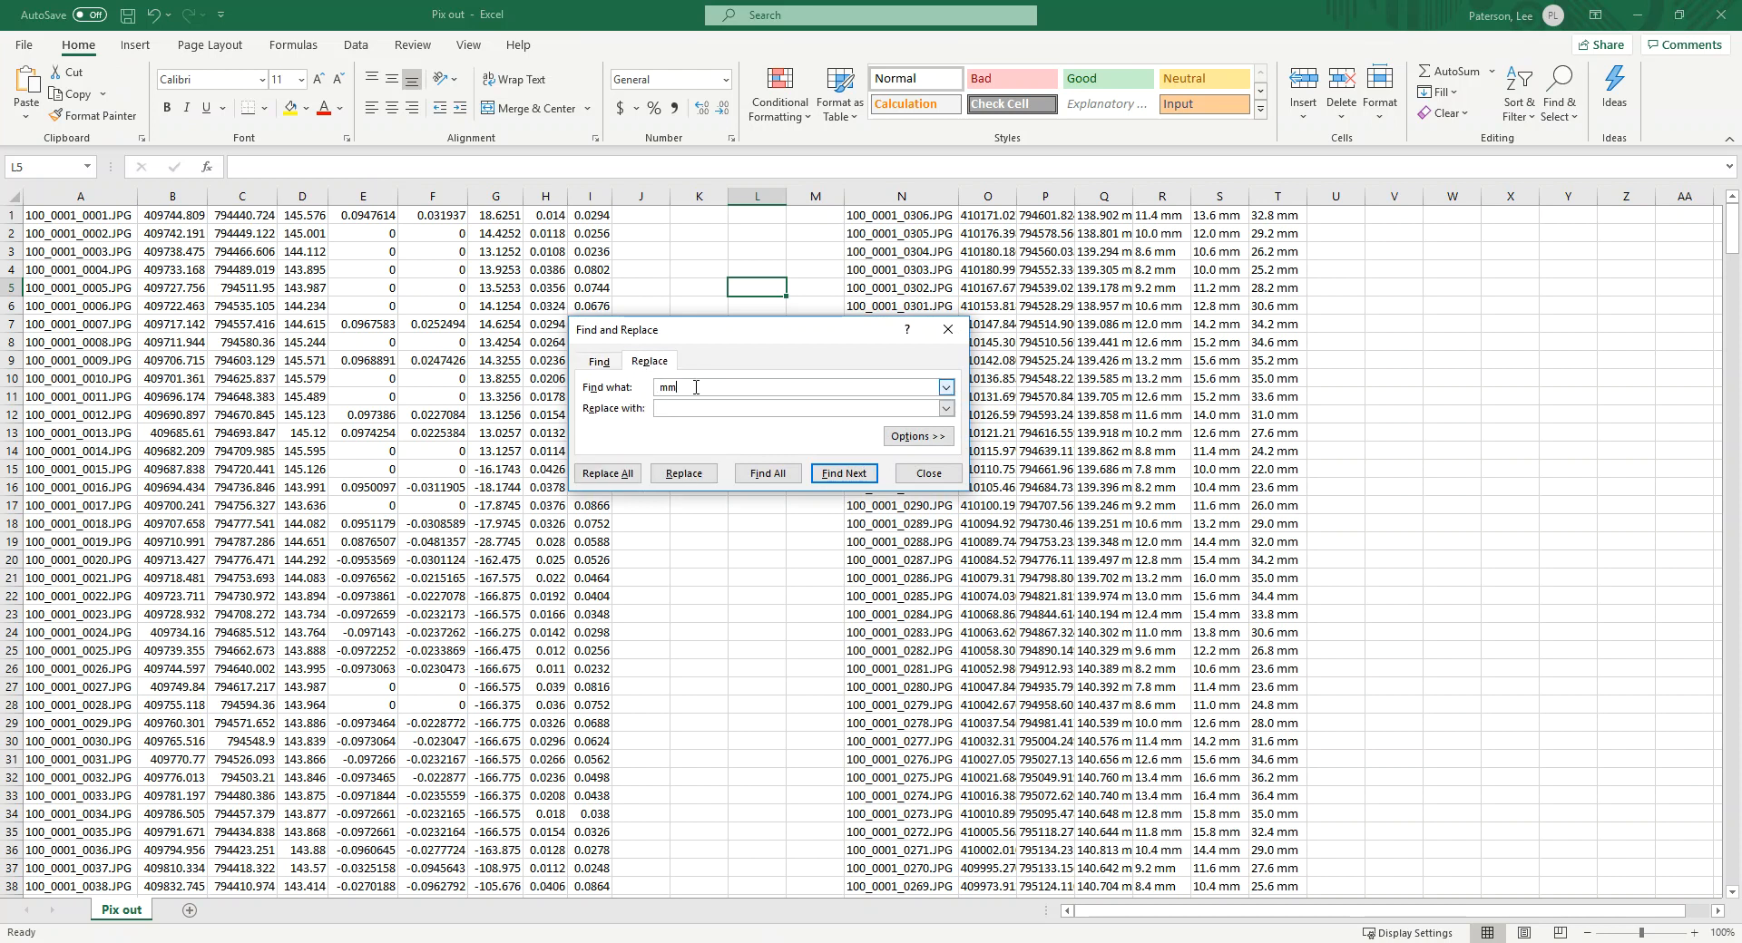
{"action": "left_click", "coordinate": [626, 475]}
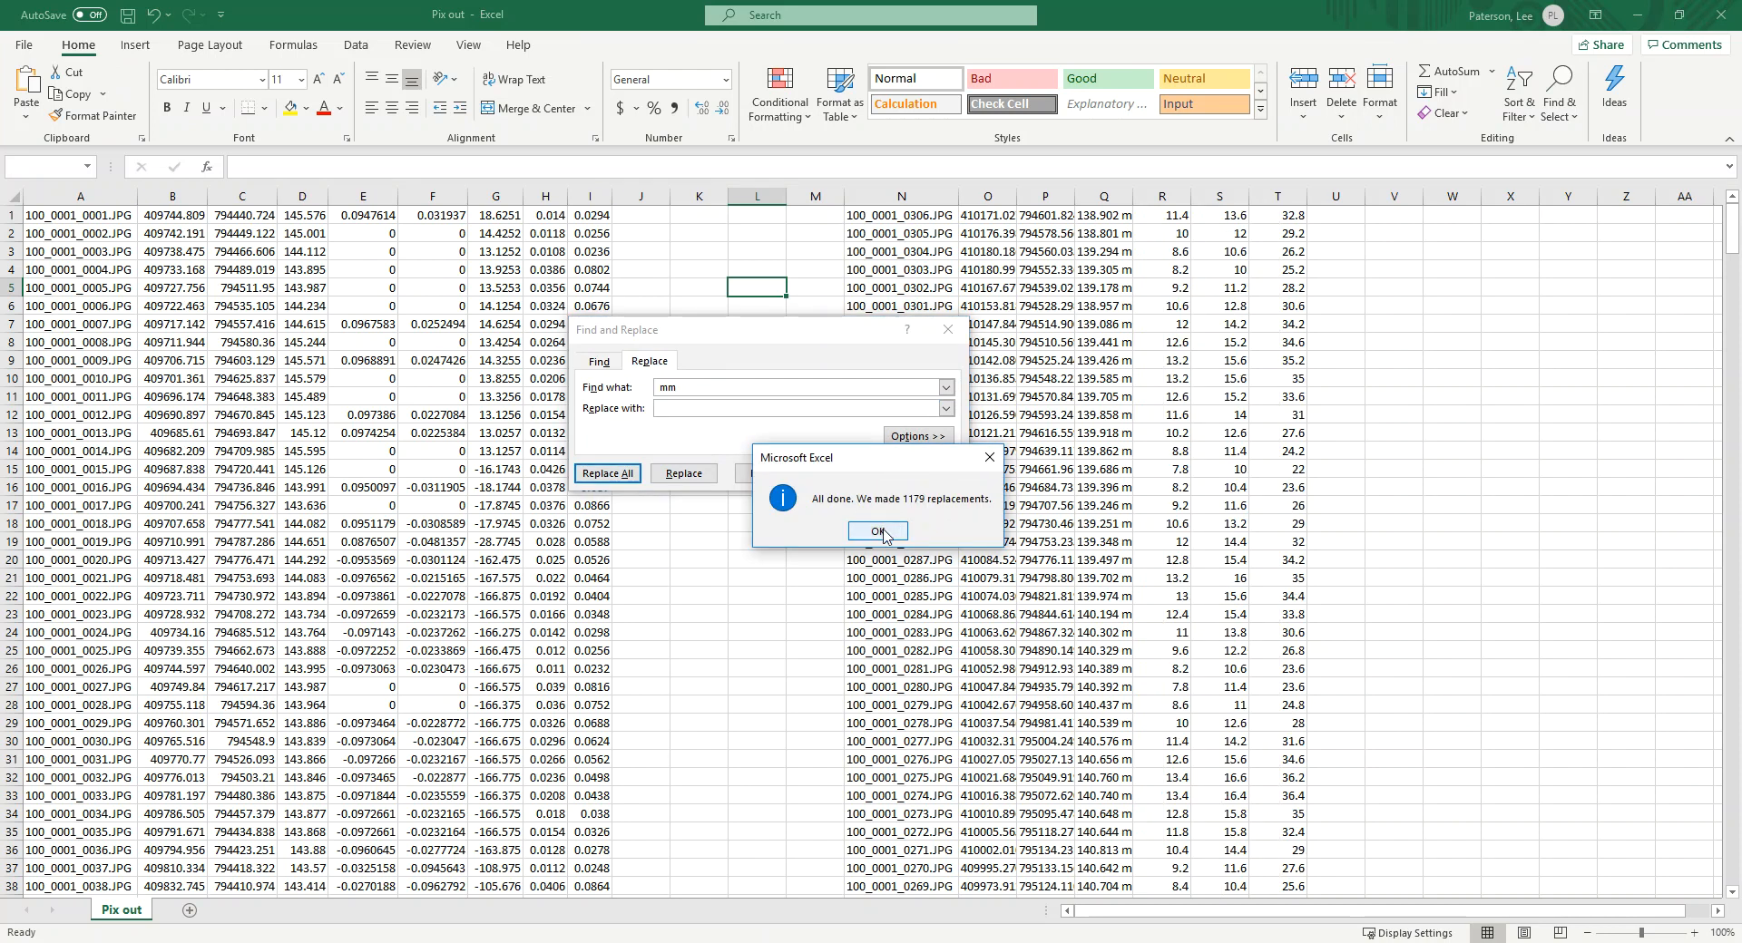
{"action": "left_click", "coordinate": [878, 531]}
{"action": "left_click", "coordinate": [929, 473]}
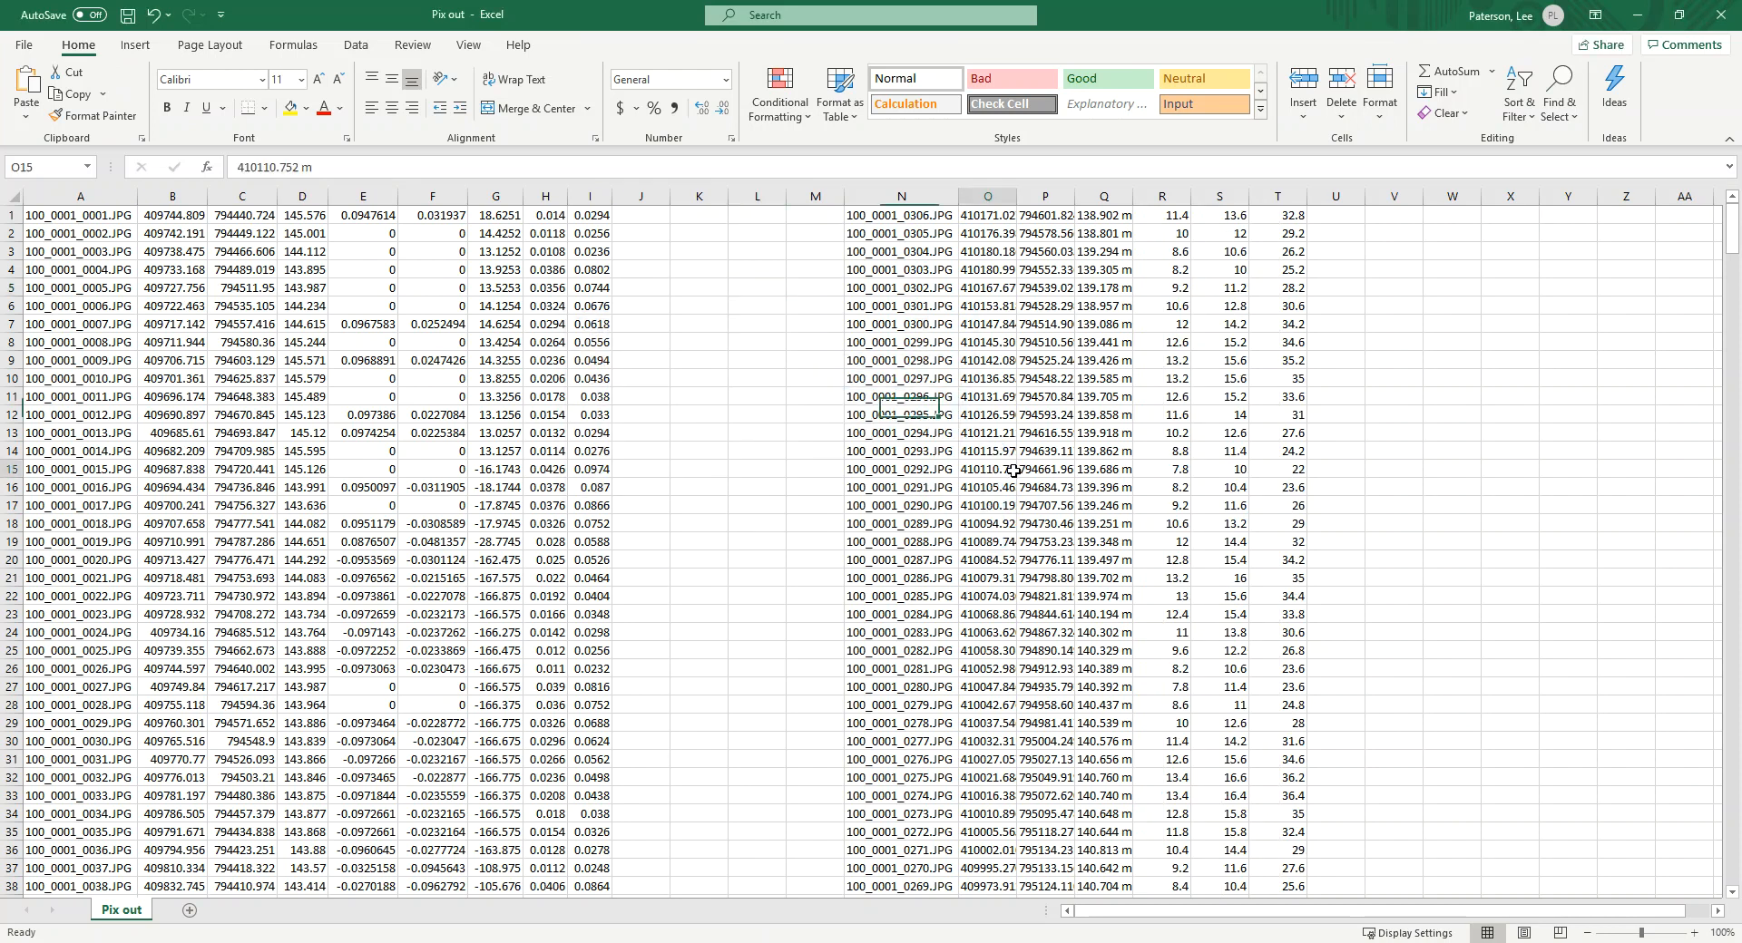
Select cell N394, the first empty cell below the pasted Flight 1 rows.
{"action": "left_click", "coordinate": [879, 468]}
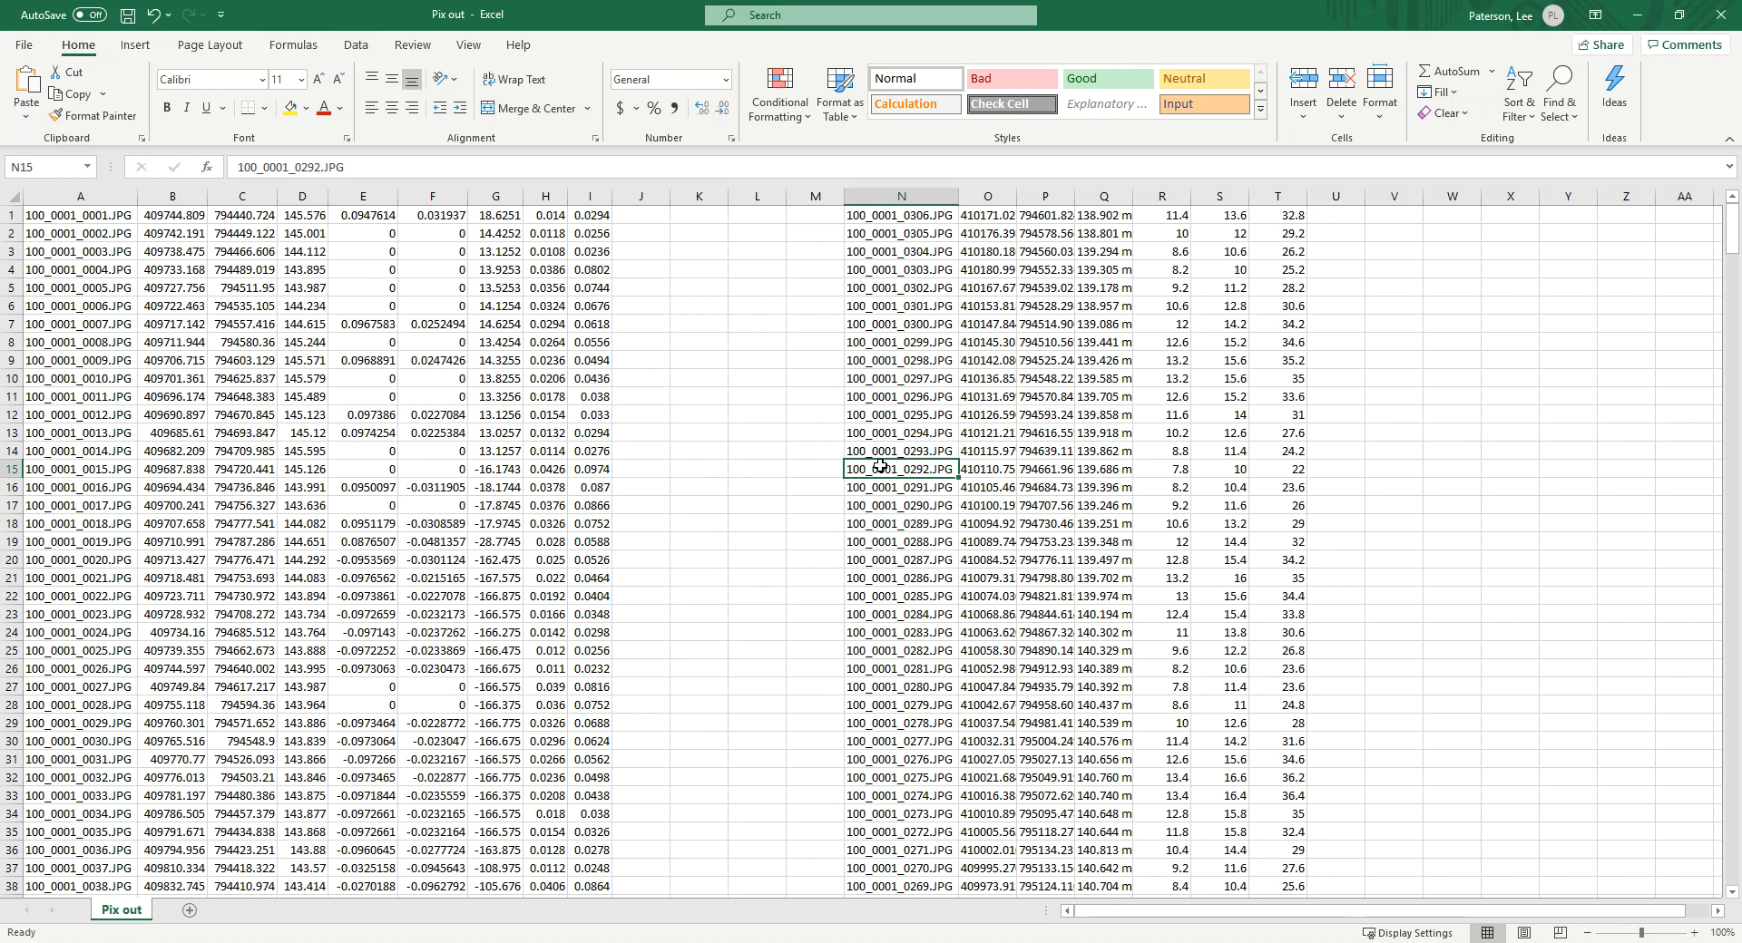
{"action": "key", "text": "ctrl+Down"}
{"action": "key", "text": "Down"}
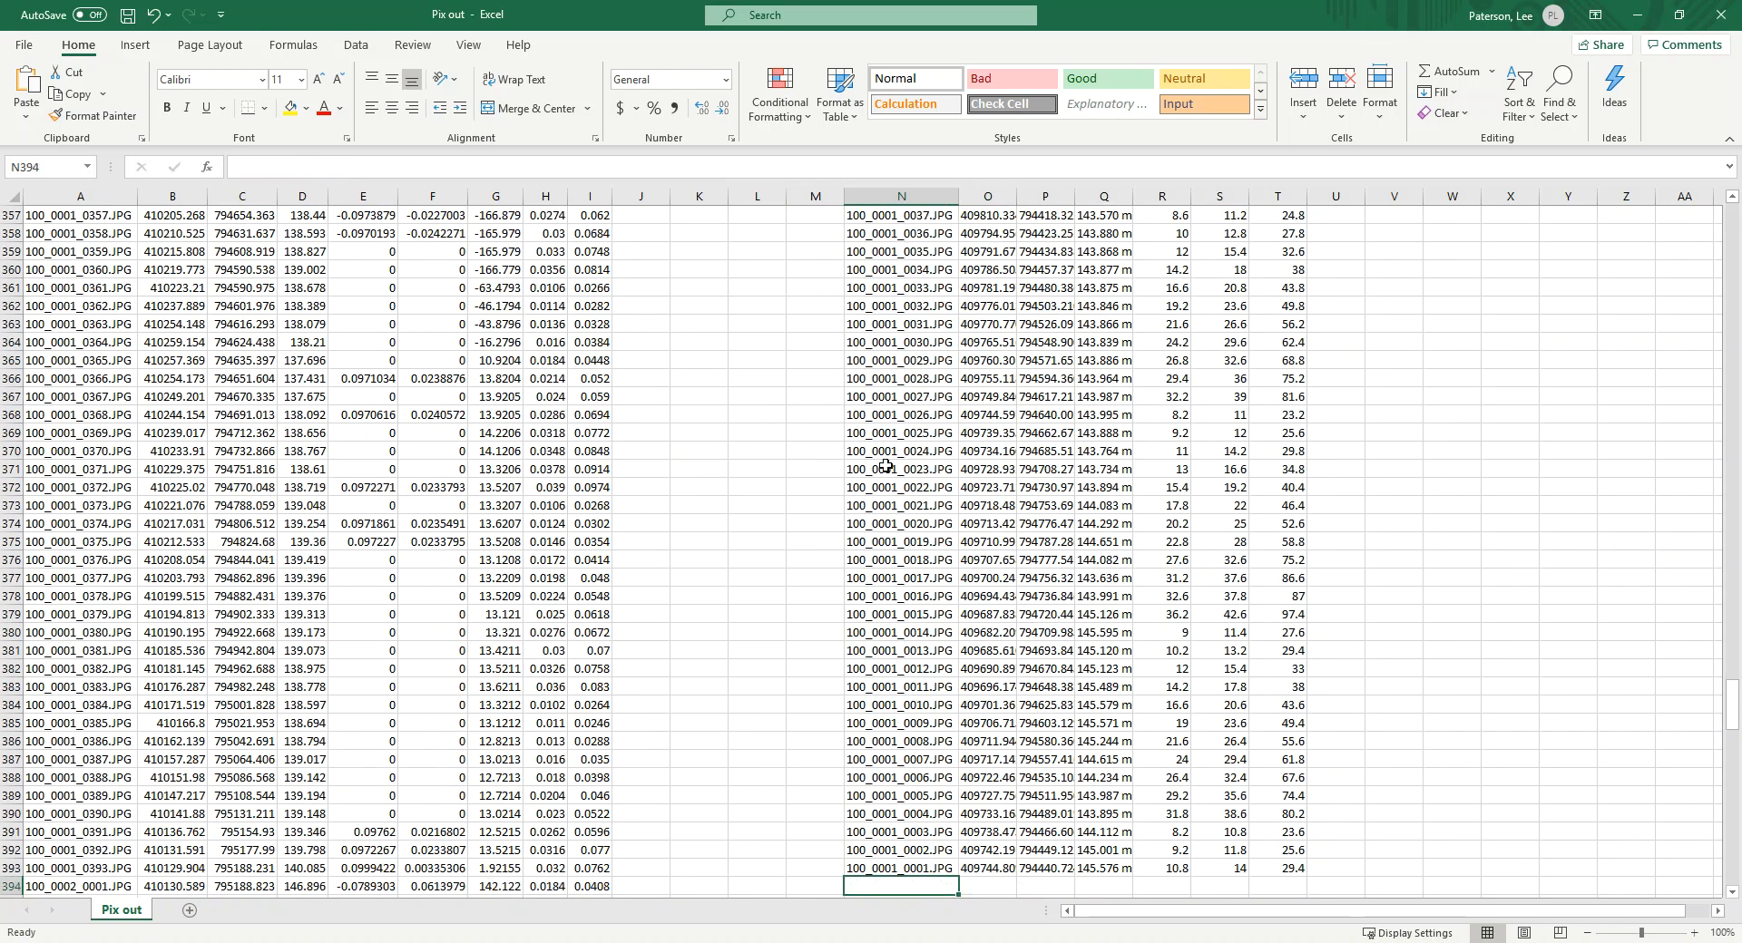
Switch to the Propeller page, expand Flight 2 and copy all its image rows with coordinates and RMS errors.
{"action": "key", "text": "alt+Tab"}
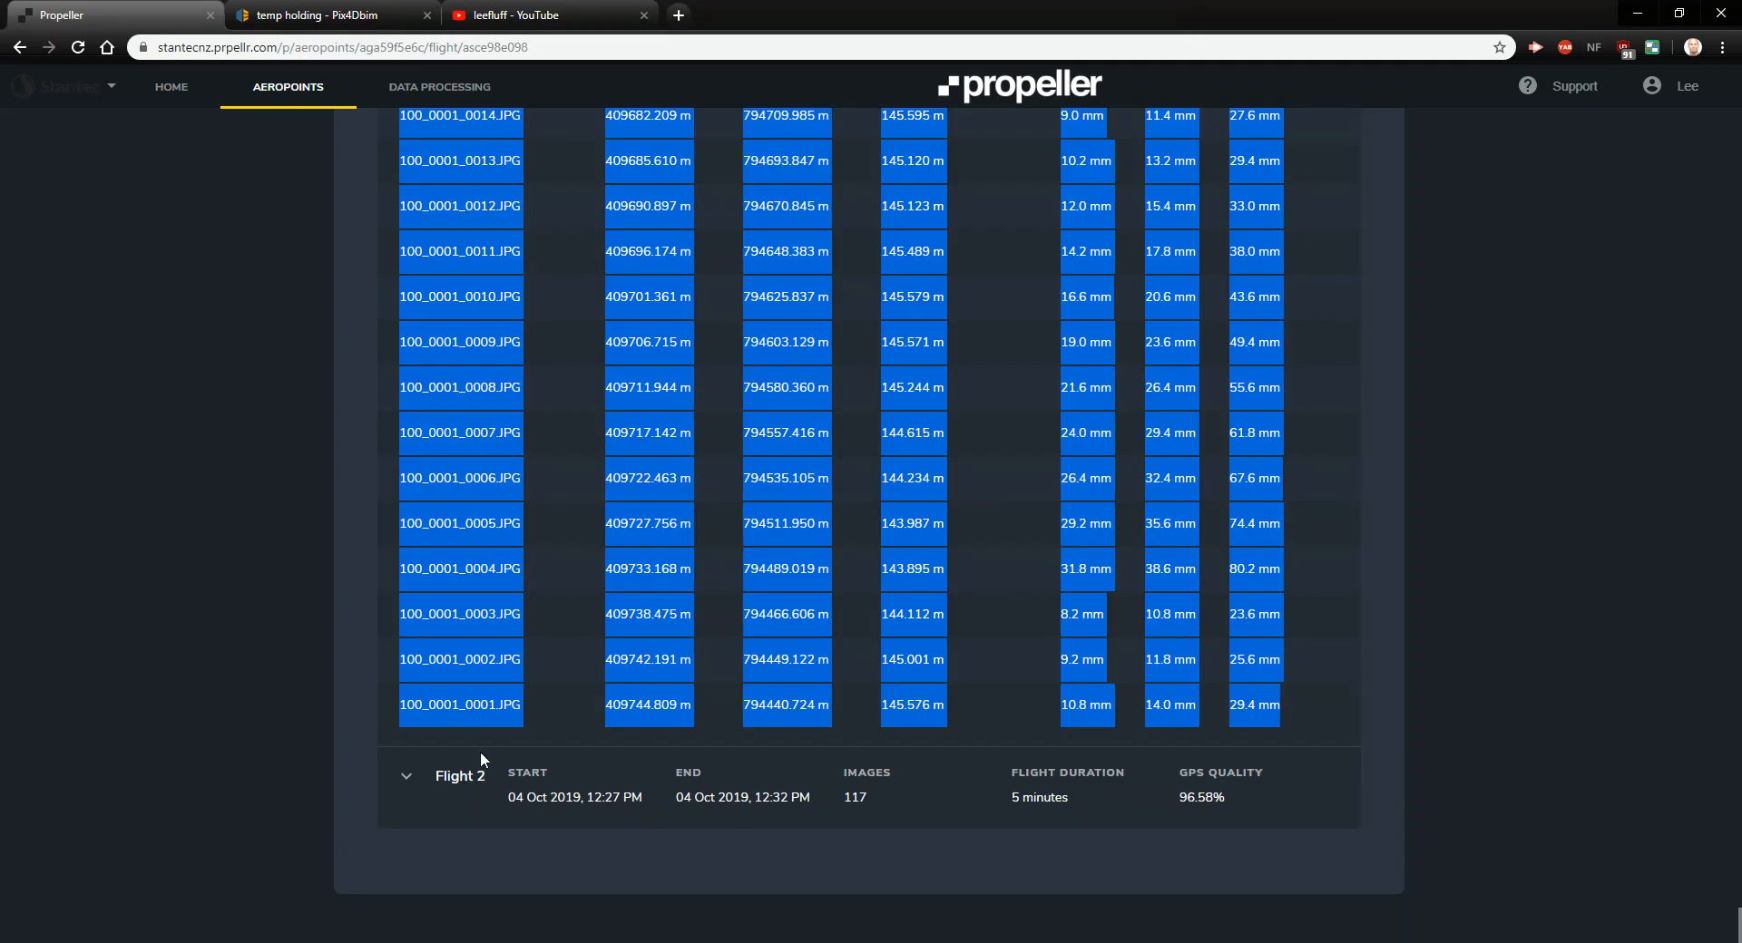
{"action": "left_click", "coordinate": [480, 760]}
{"action": "scroll", "coordinate": [495, 726], "scroll_direction": "down", "scroll_amount": 4}
{"action": "left_click_drag", "start_coordinate": [395, 543], "coordinate": [1280, 808]}
{"action": "scroll", "coordinate": [1179, 706], "scroll_direction": "down", "scroll_amount": 20}
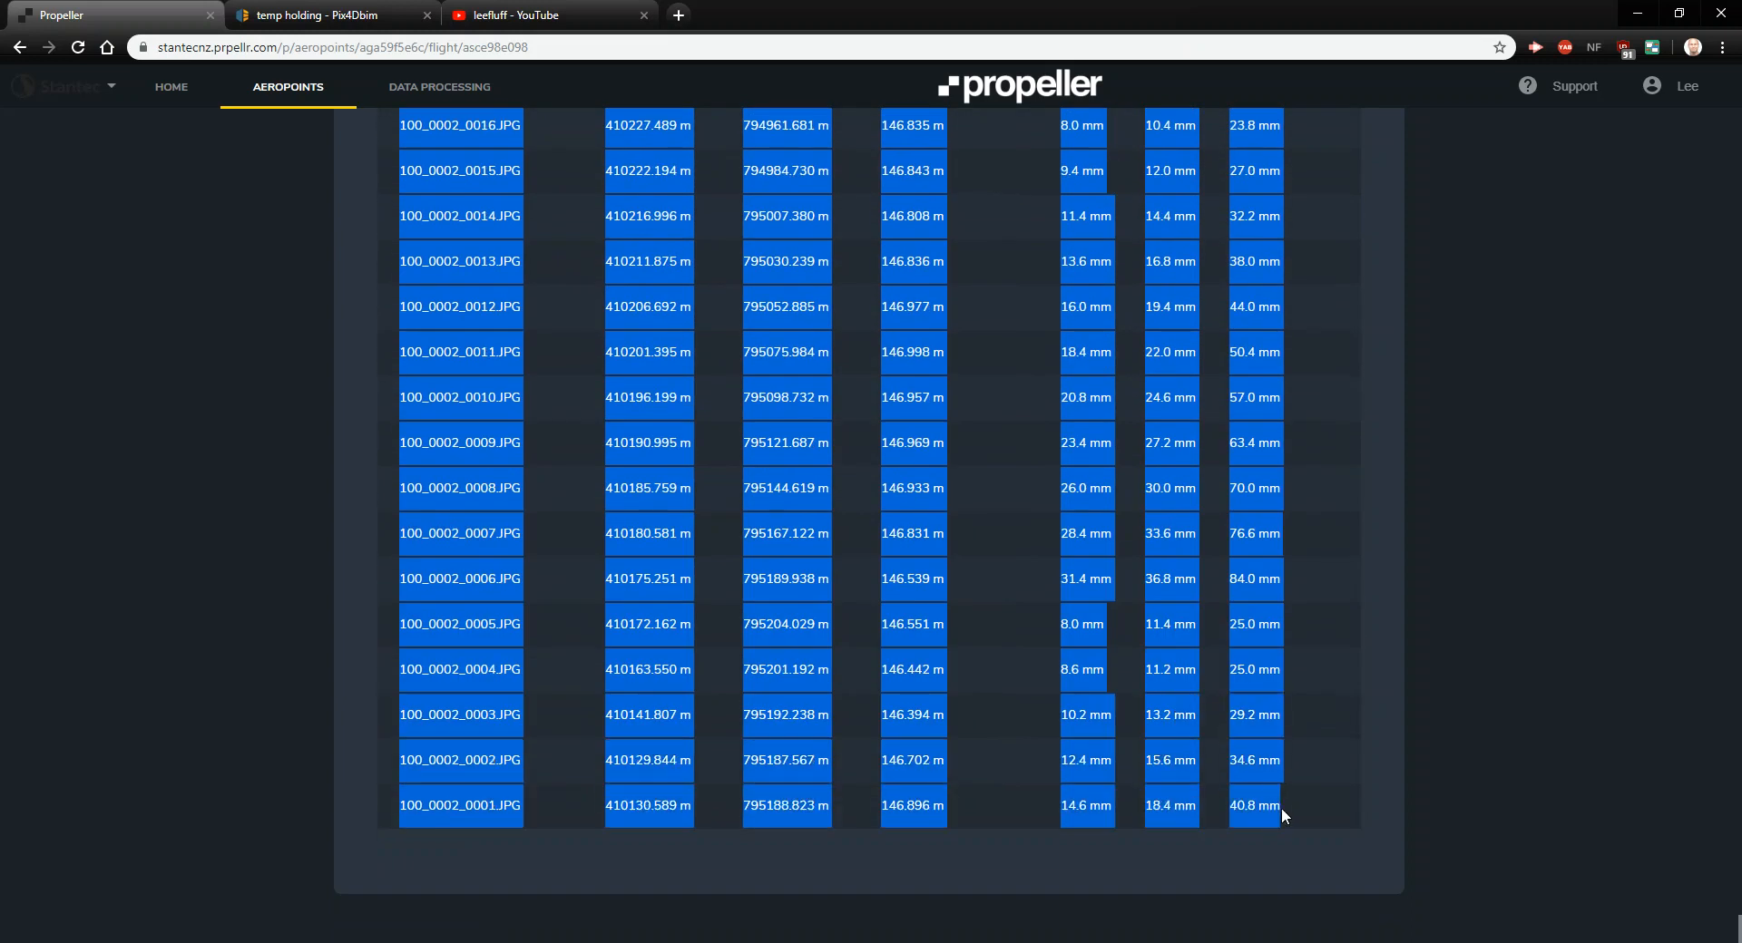
{"action": "right_click", "coordinate": [1250, 771]}
{"action": "left_click", "coordinate": [1299, 786]}
Paste the Flight 2 rows into the Excel sheet from cell N394, matching the destination formatting.
{"action": "key", "text": "alt+Tab"}
{"action": "scroll", "coordinate": [930, 741], "scroll_direction": "down", "scroll_amount": 2}
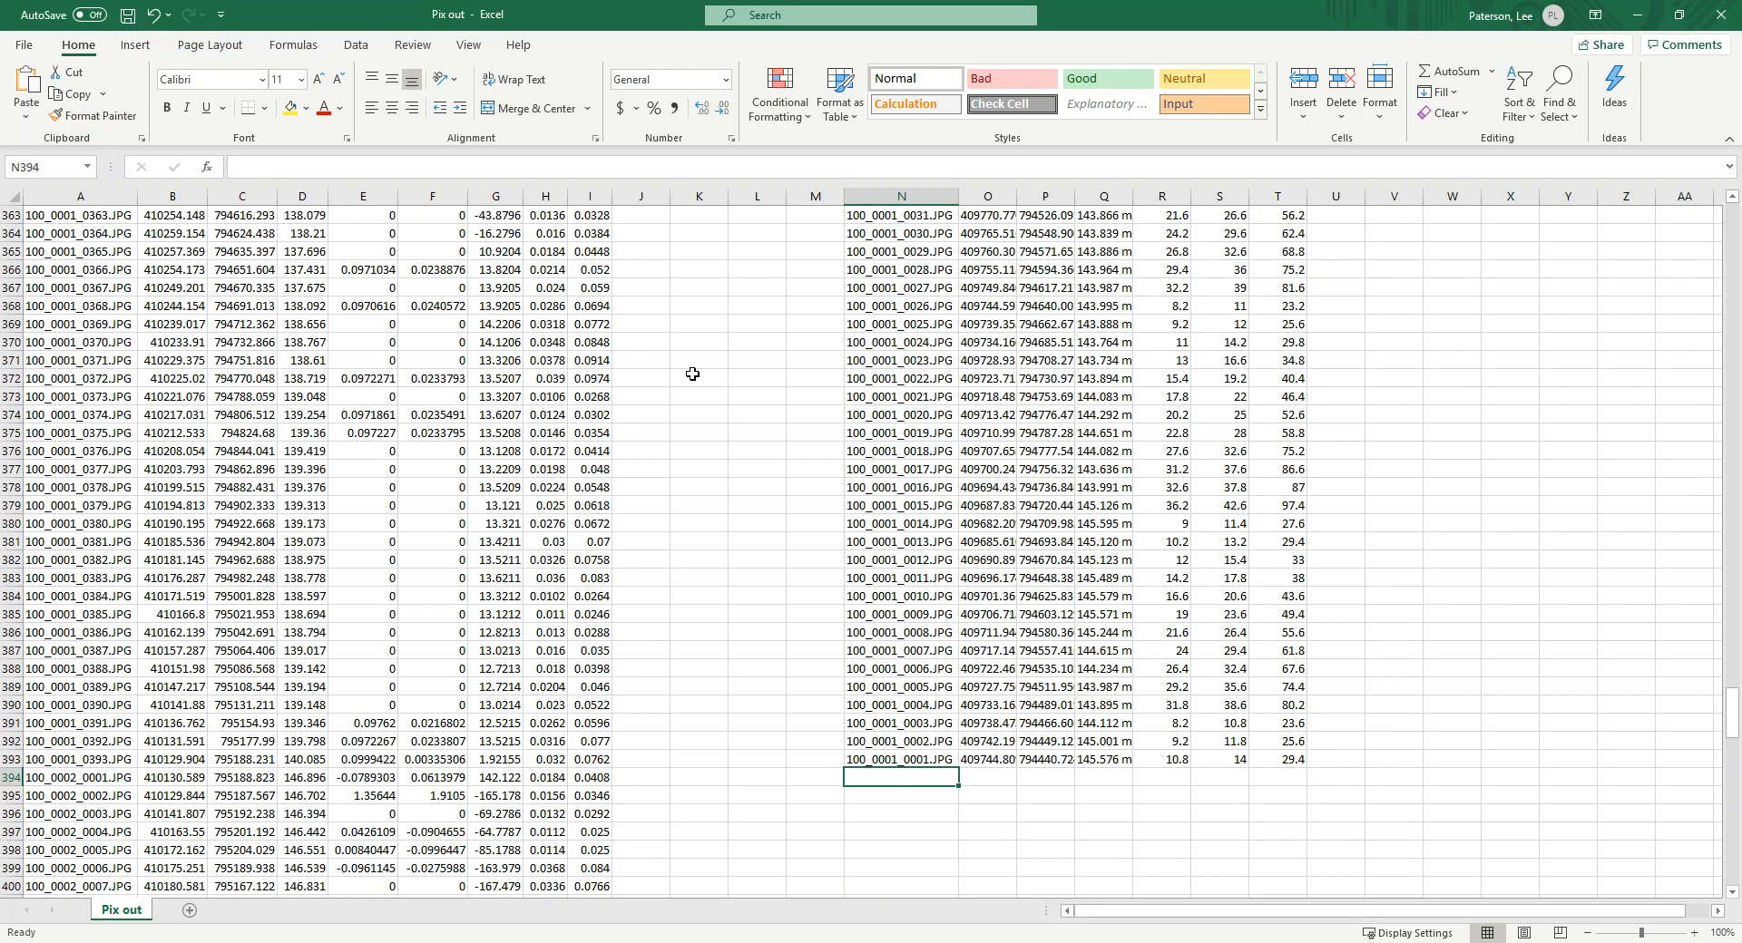
{"action": "right_click", "coordinate": [886, 782]}
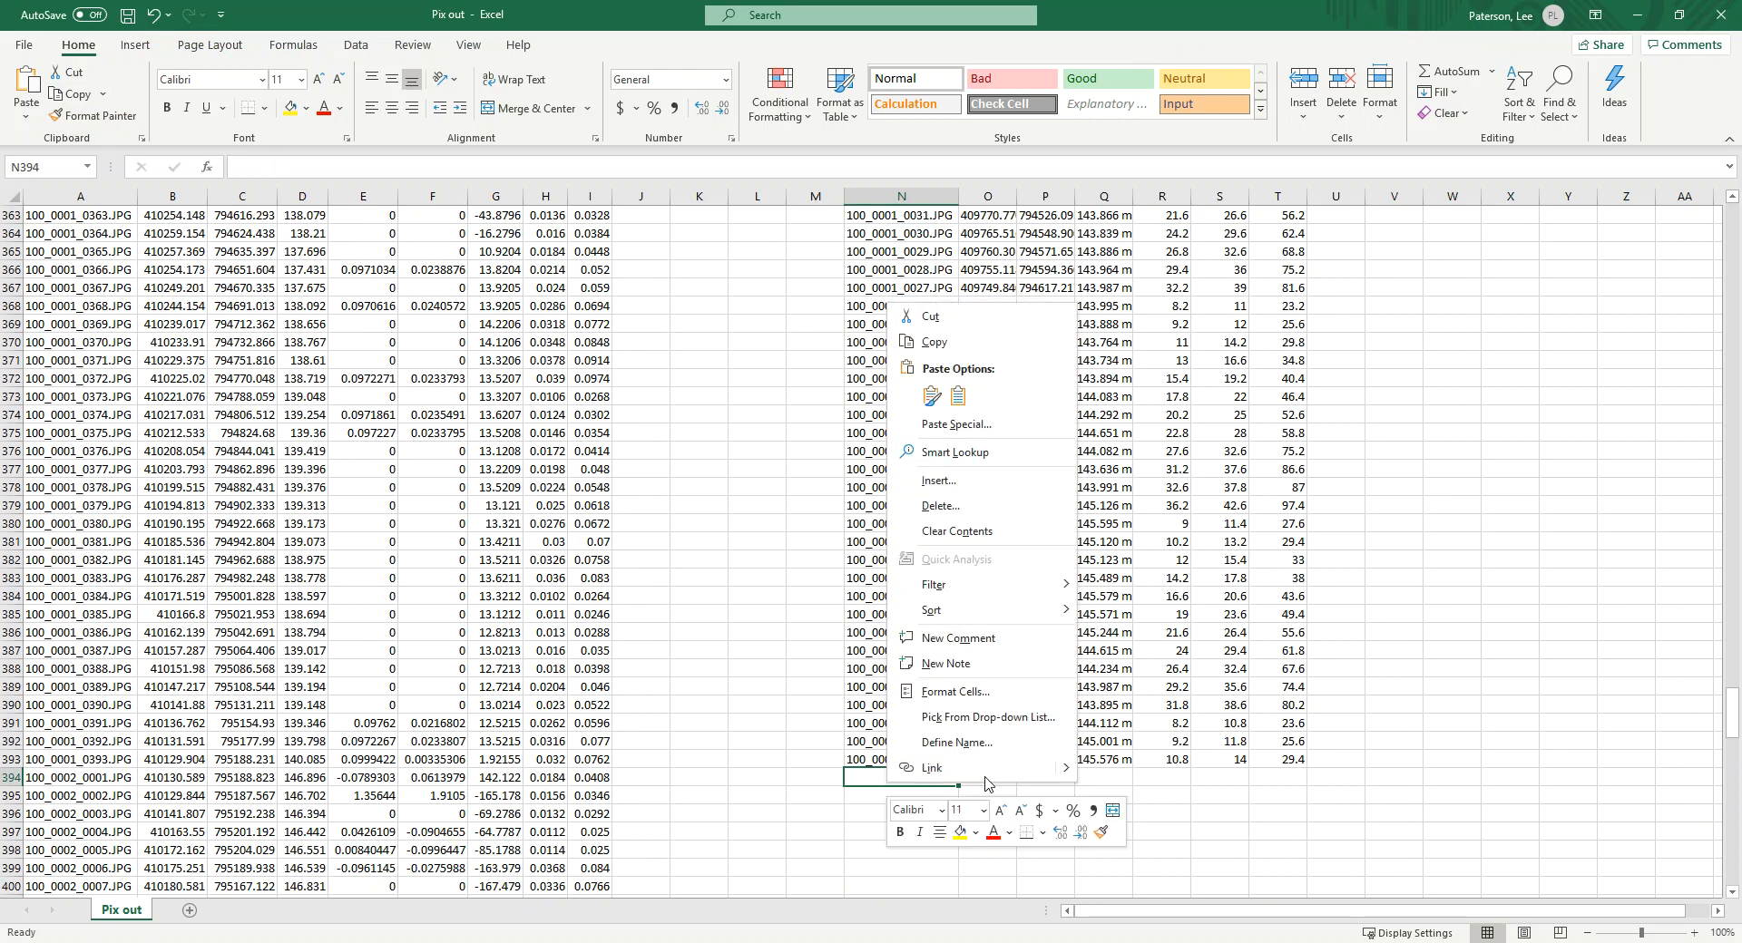
{"action": "left_click", "coordinate": [958, 396]}
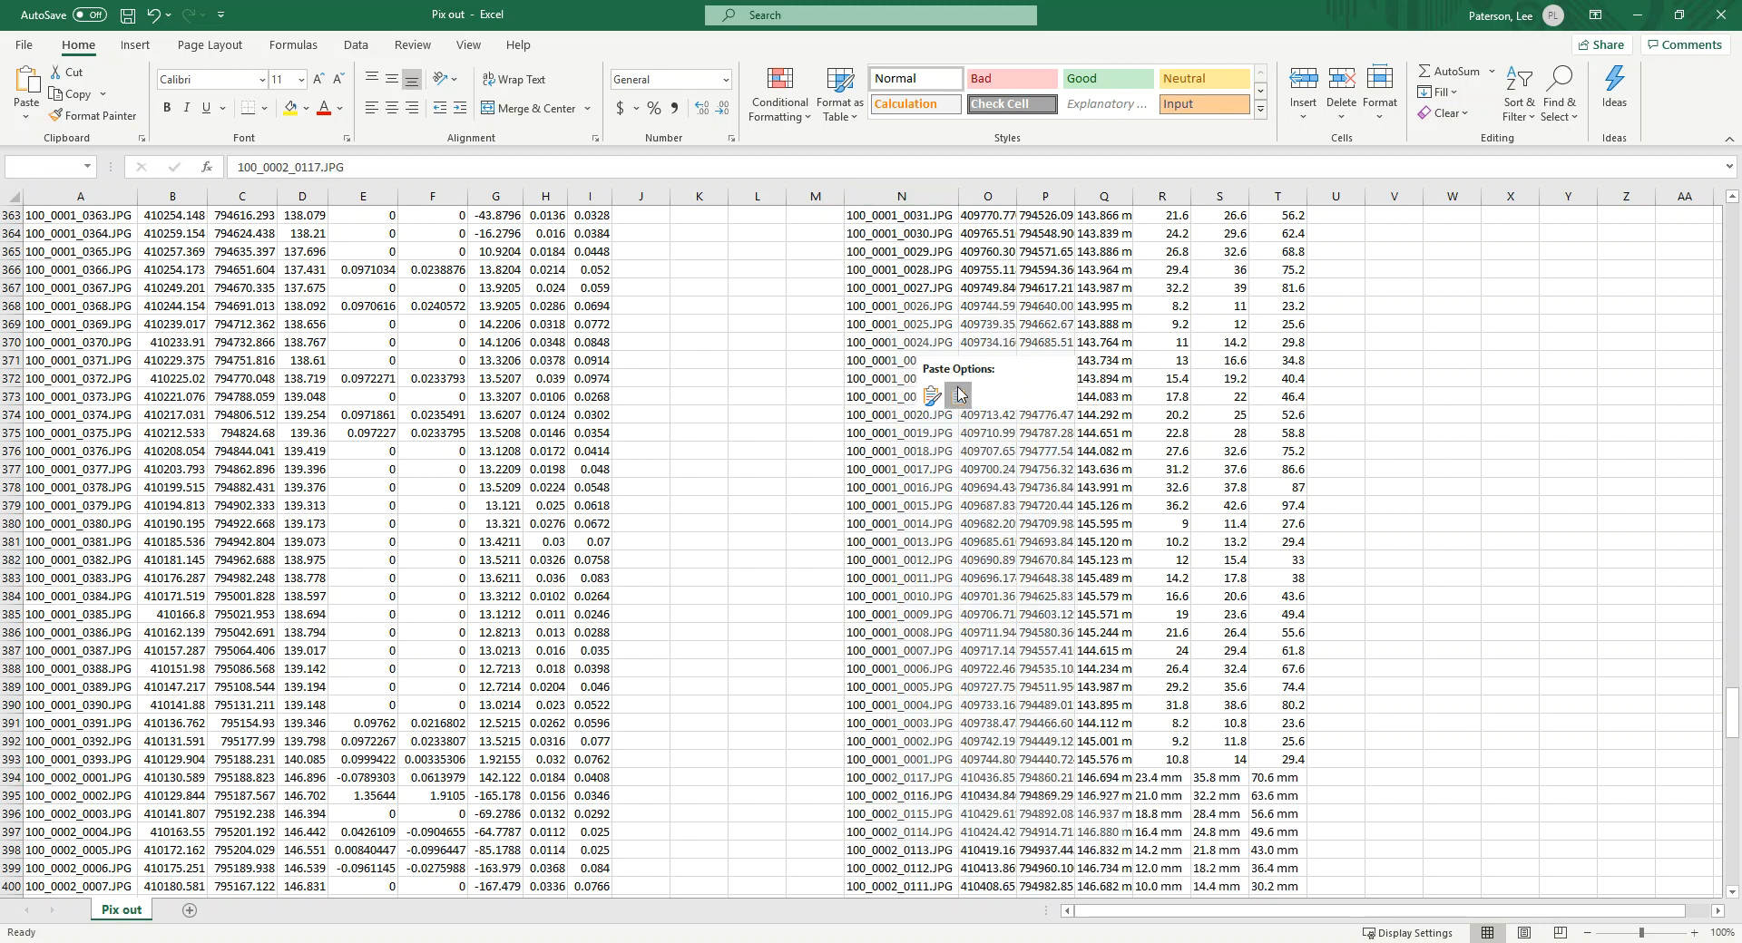
{"action": "left_click", "coordinate": [1353, 668]}
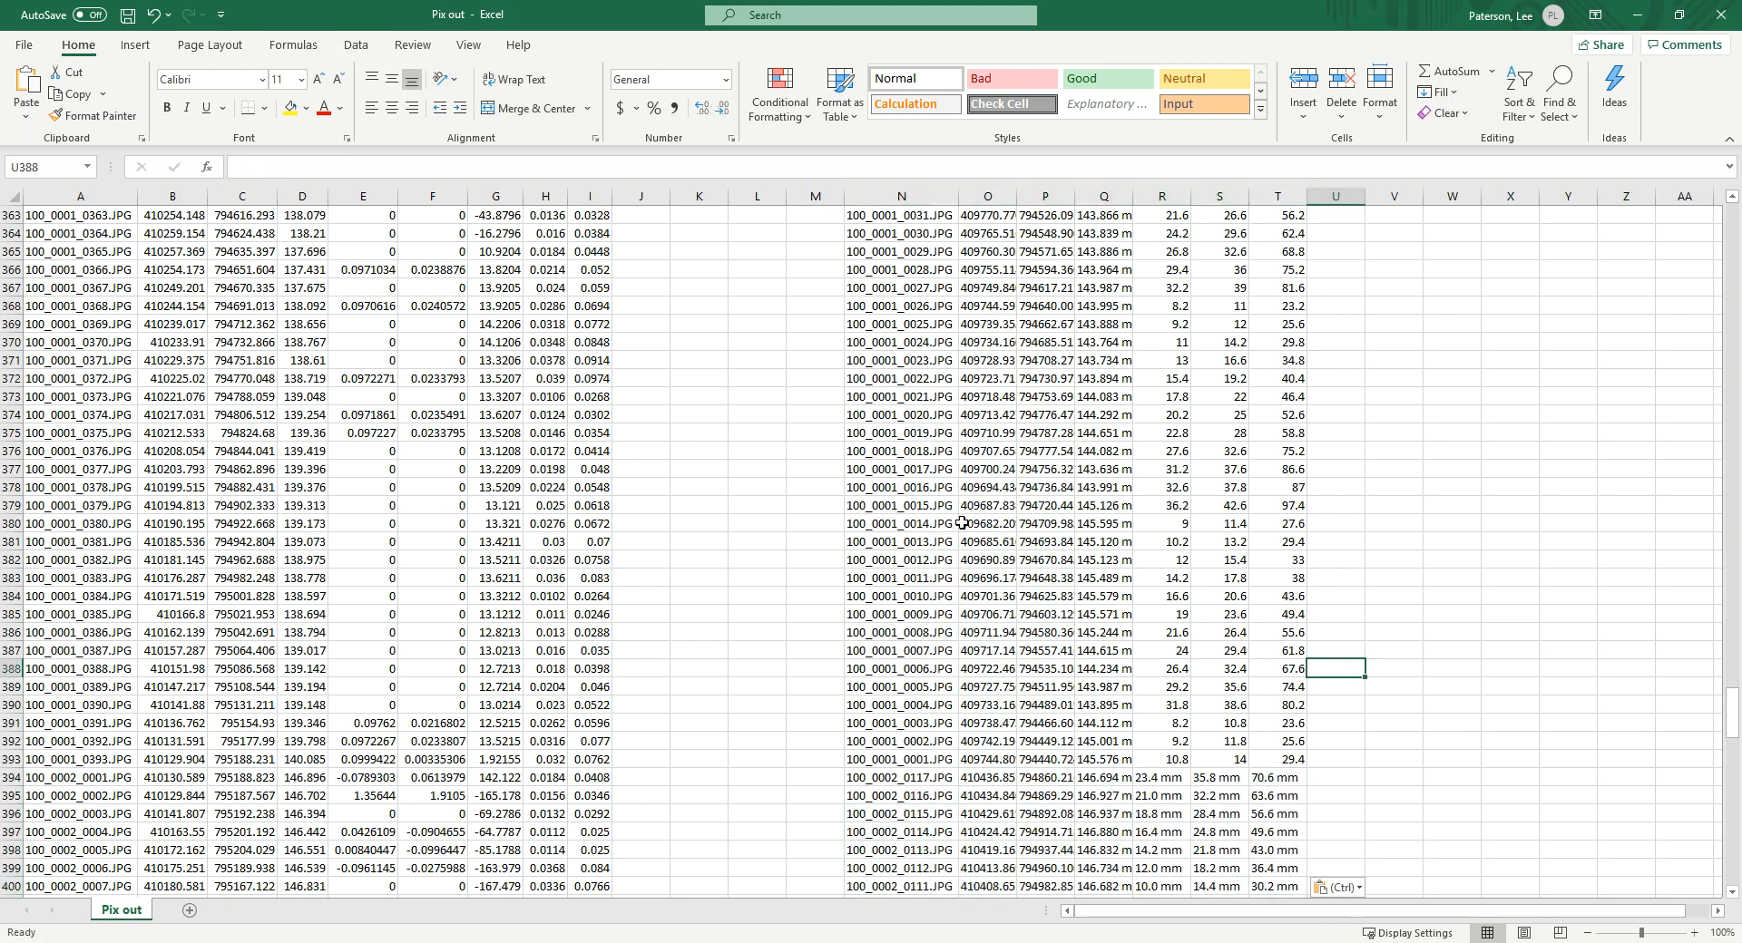
Remove the mm units from the Flight 2 RMS errors by replacing every "mm" in the sheet with nothing.
{"action": "left_click", "coordinate": [1156, 779]}
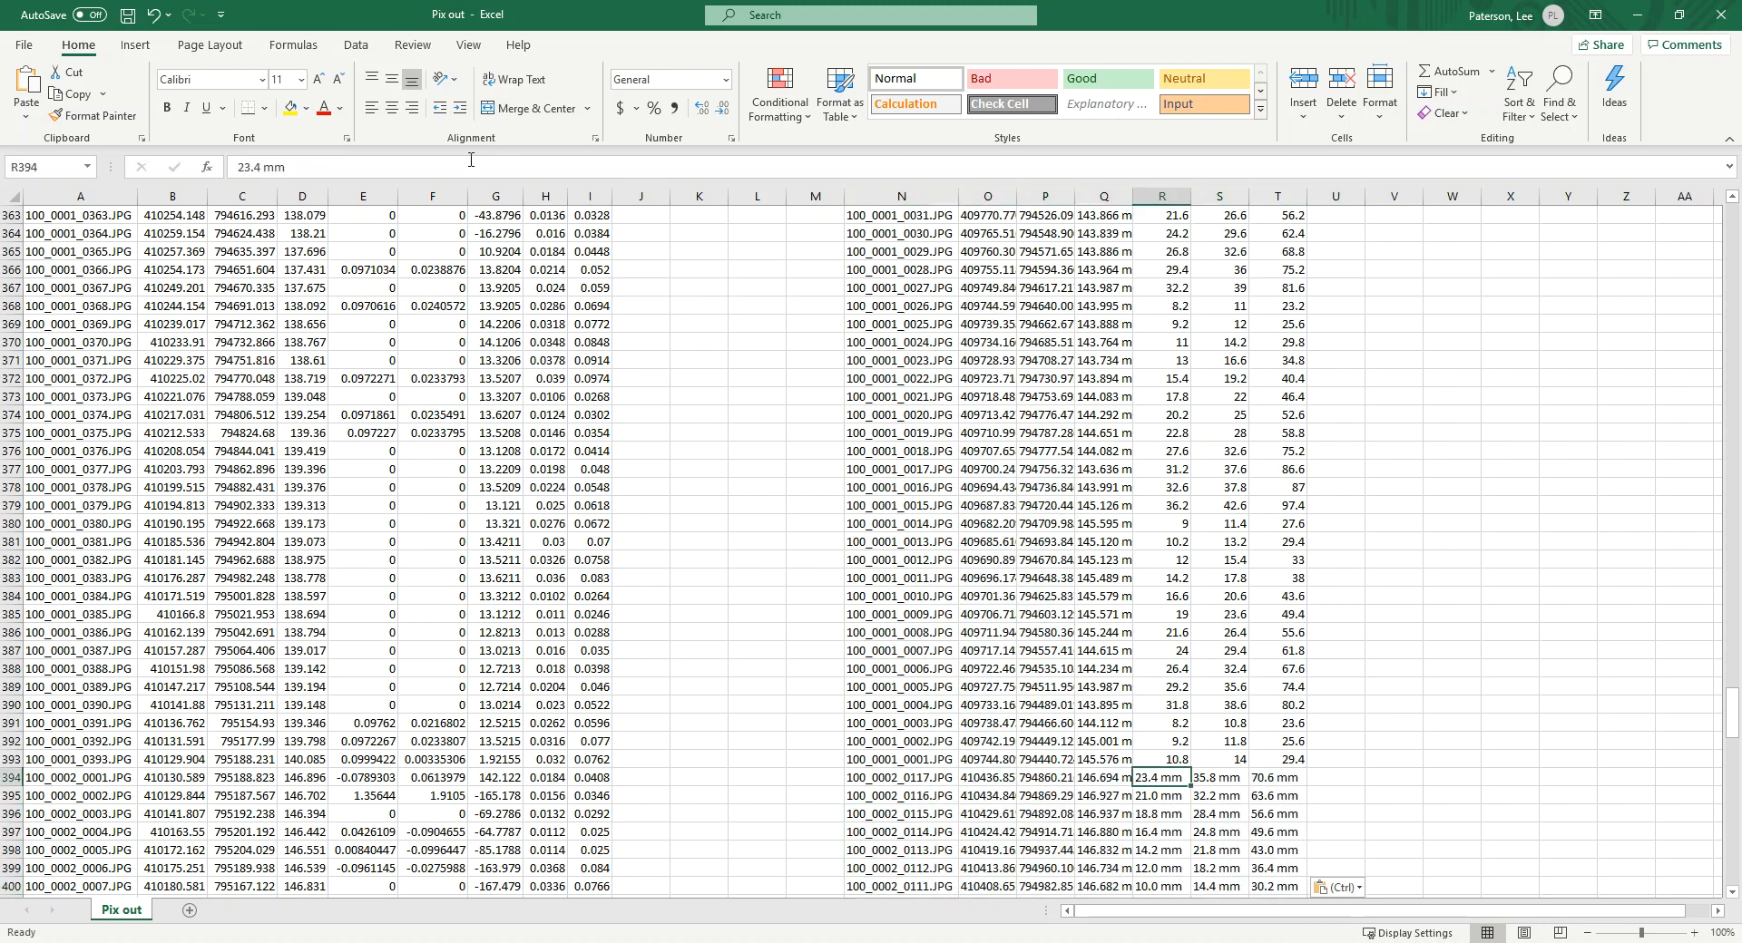
{"action": "left_click_drag", "start_coordinate": [289, 167], "coordinate": [268, 166]}
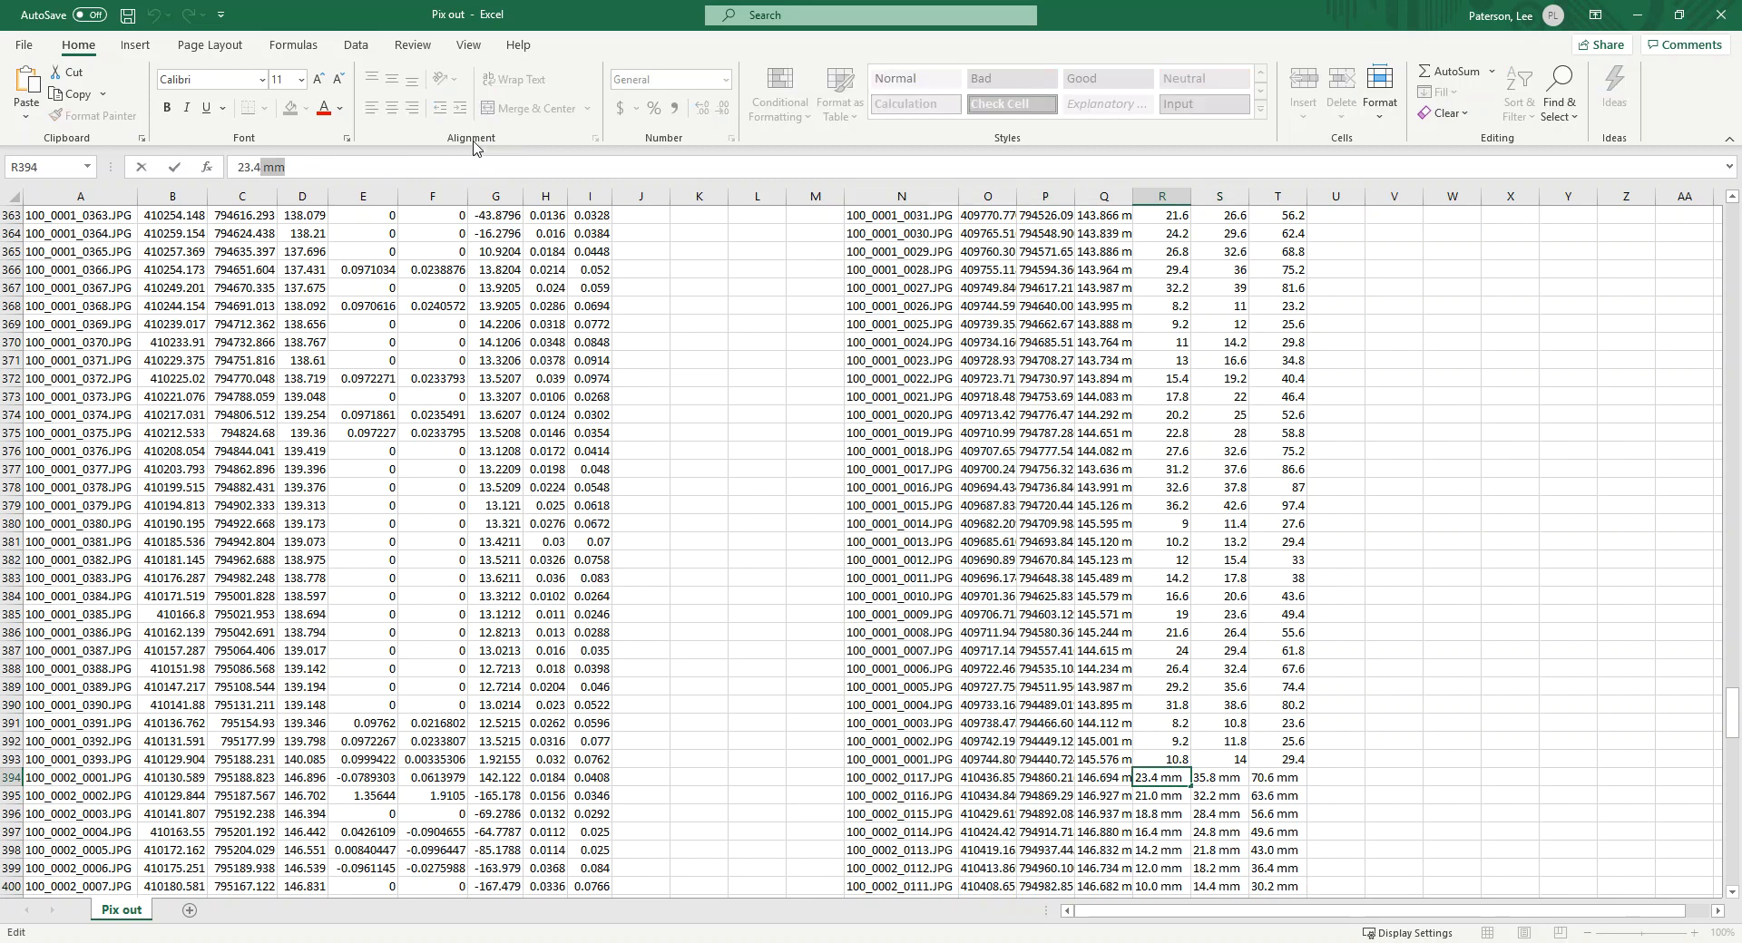
{"action": "left_click", "coordinate": [756, 343]}
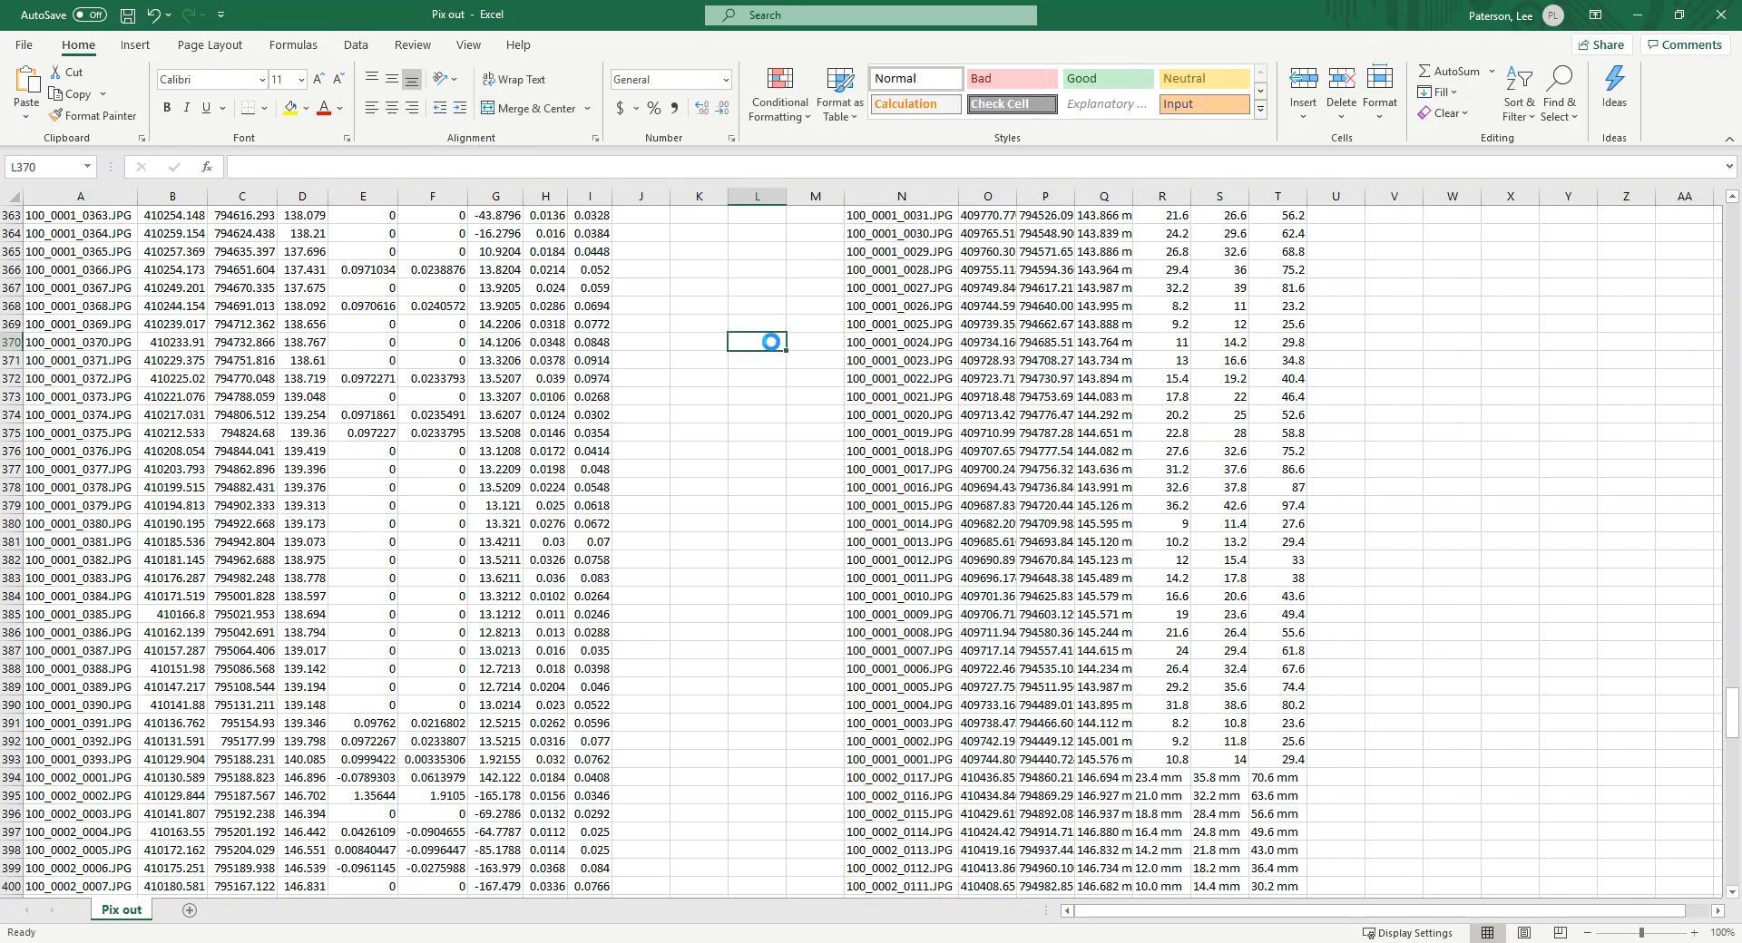
{"action": "key", "text": "ctrl+f"}
{"action": "left_click", "coordinate": [671, 384]}
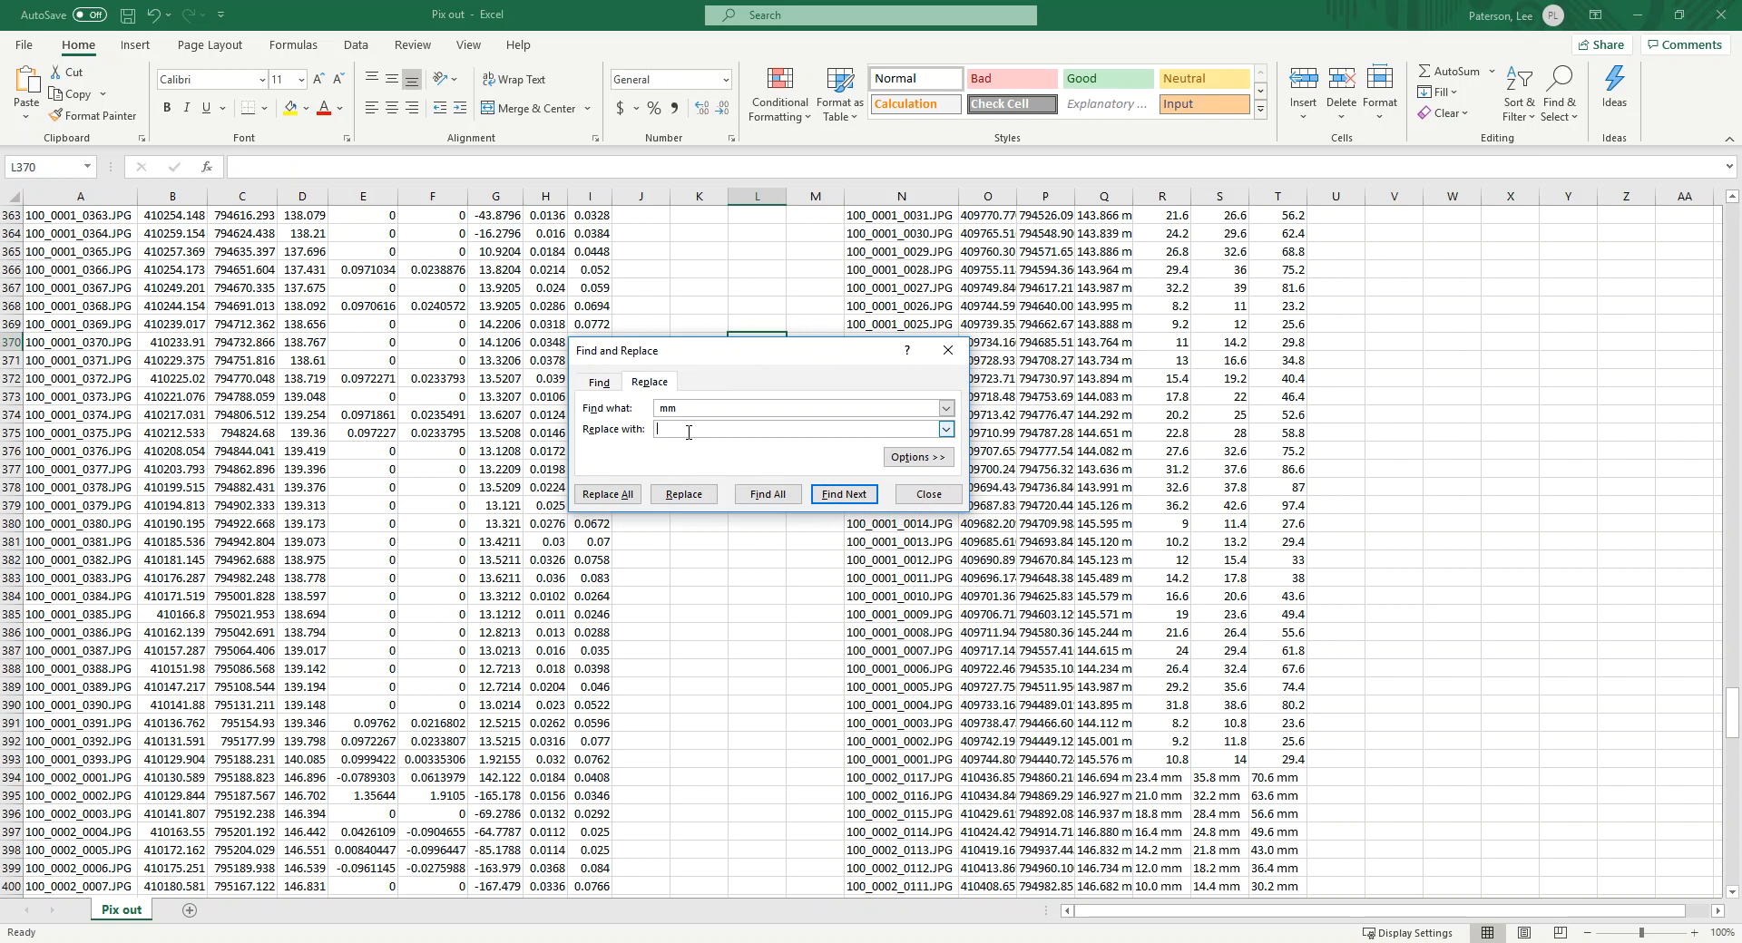
{"action": "left_click", "coordinate": [624, 498]}
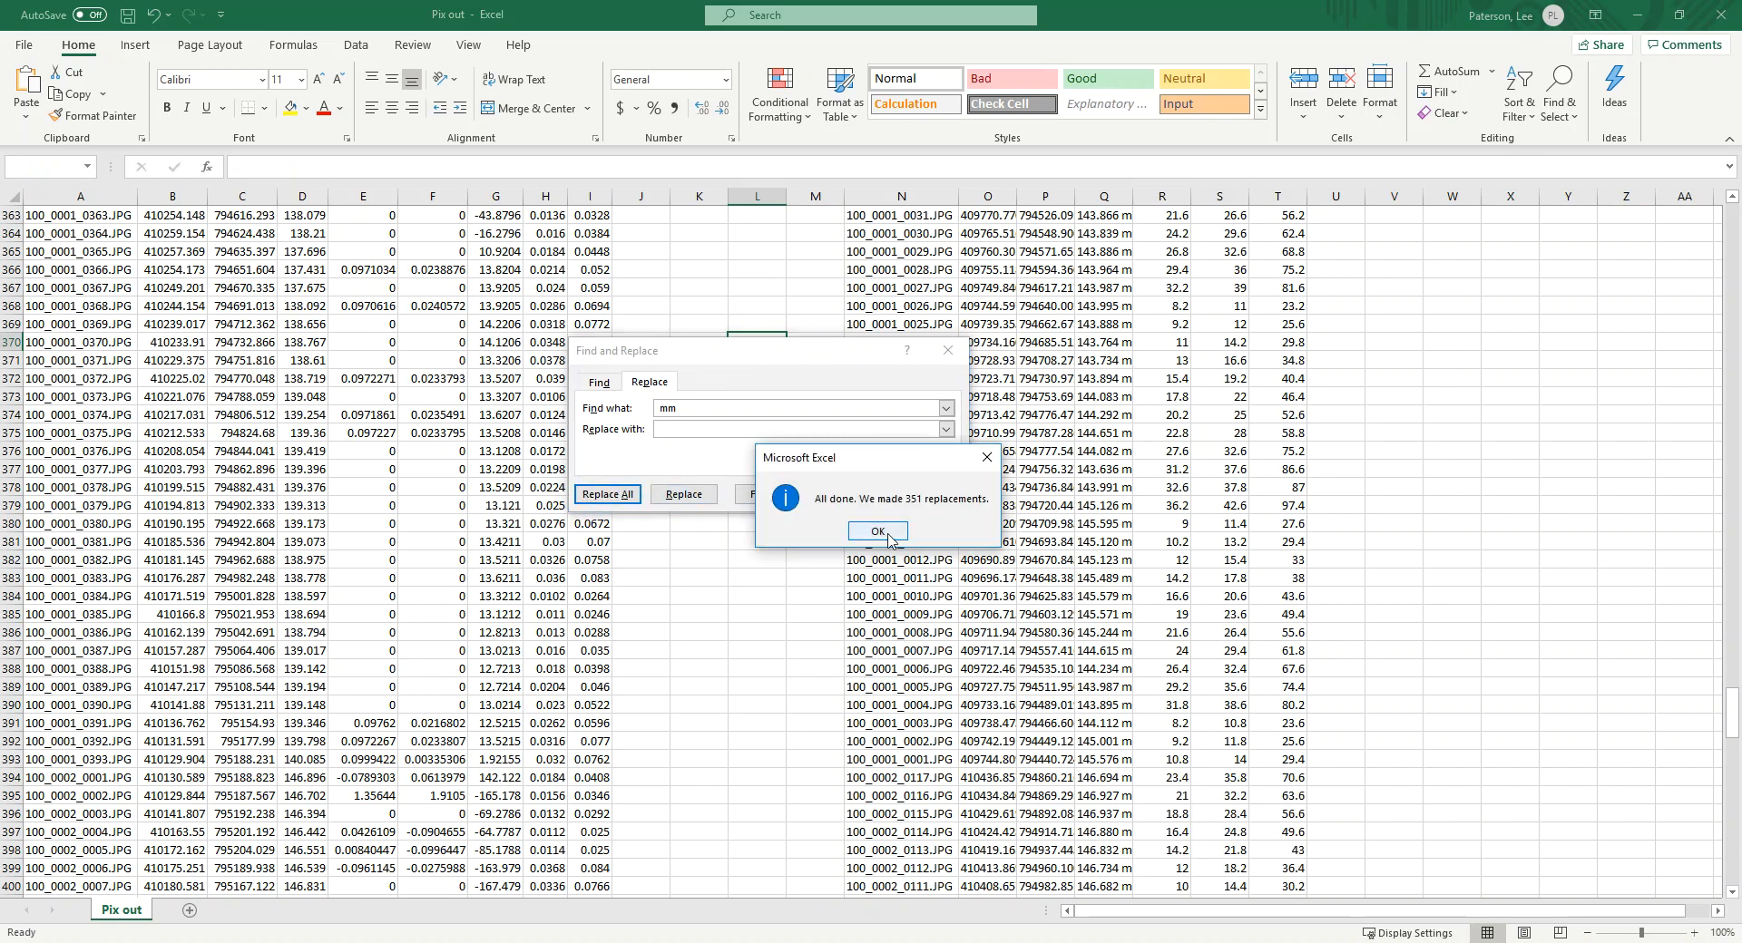
{"action": "key", "text": "Return"}
{"action": "left_click", "coordinate": [929, 495]}
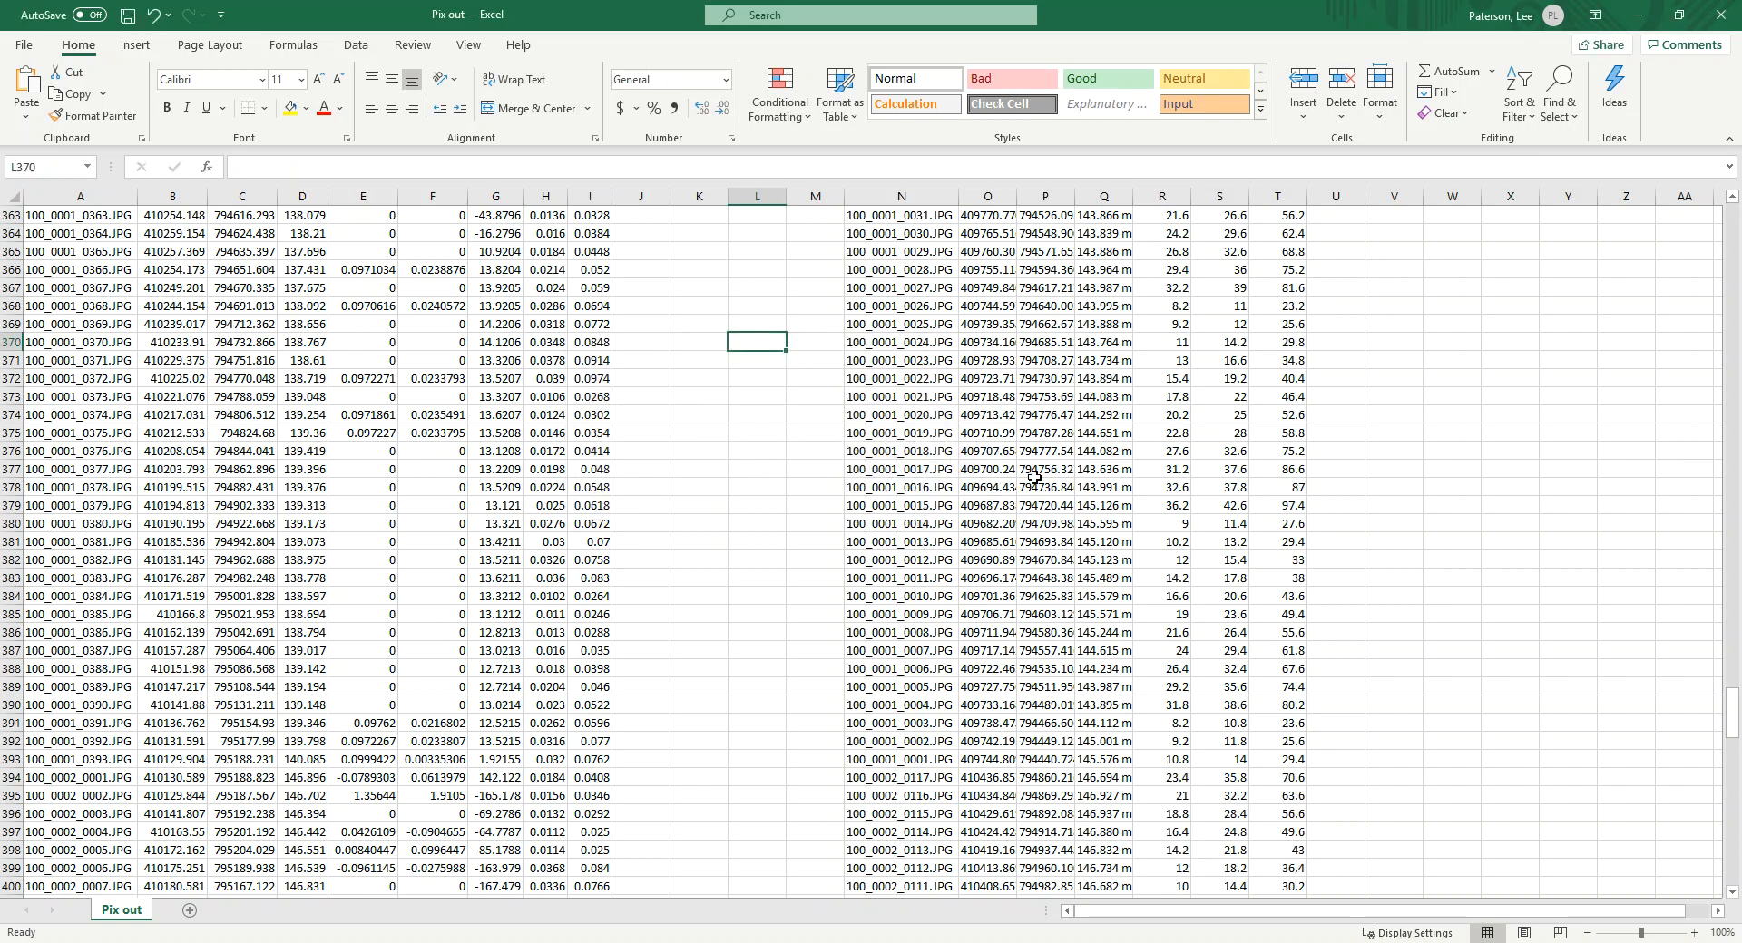
{"action": "left_click_drag", "start_coordinate": [1172, 433], "coordinate": [1290, 429]}
{"action": "left_click_drag", "start_coordinate": [1111, 193], "coordinate": [907, 192]}
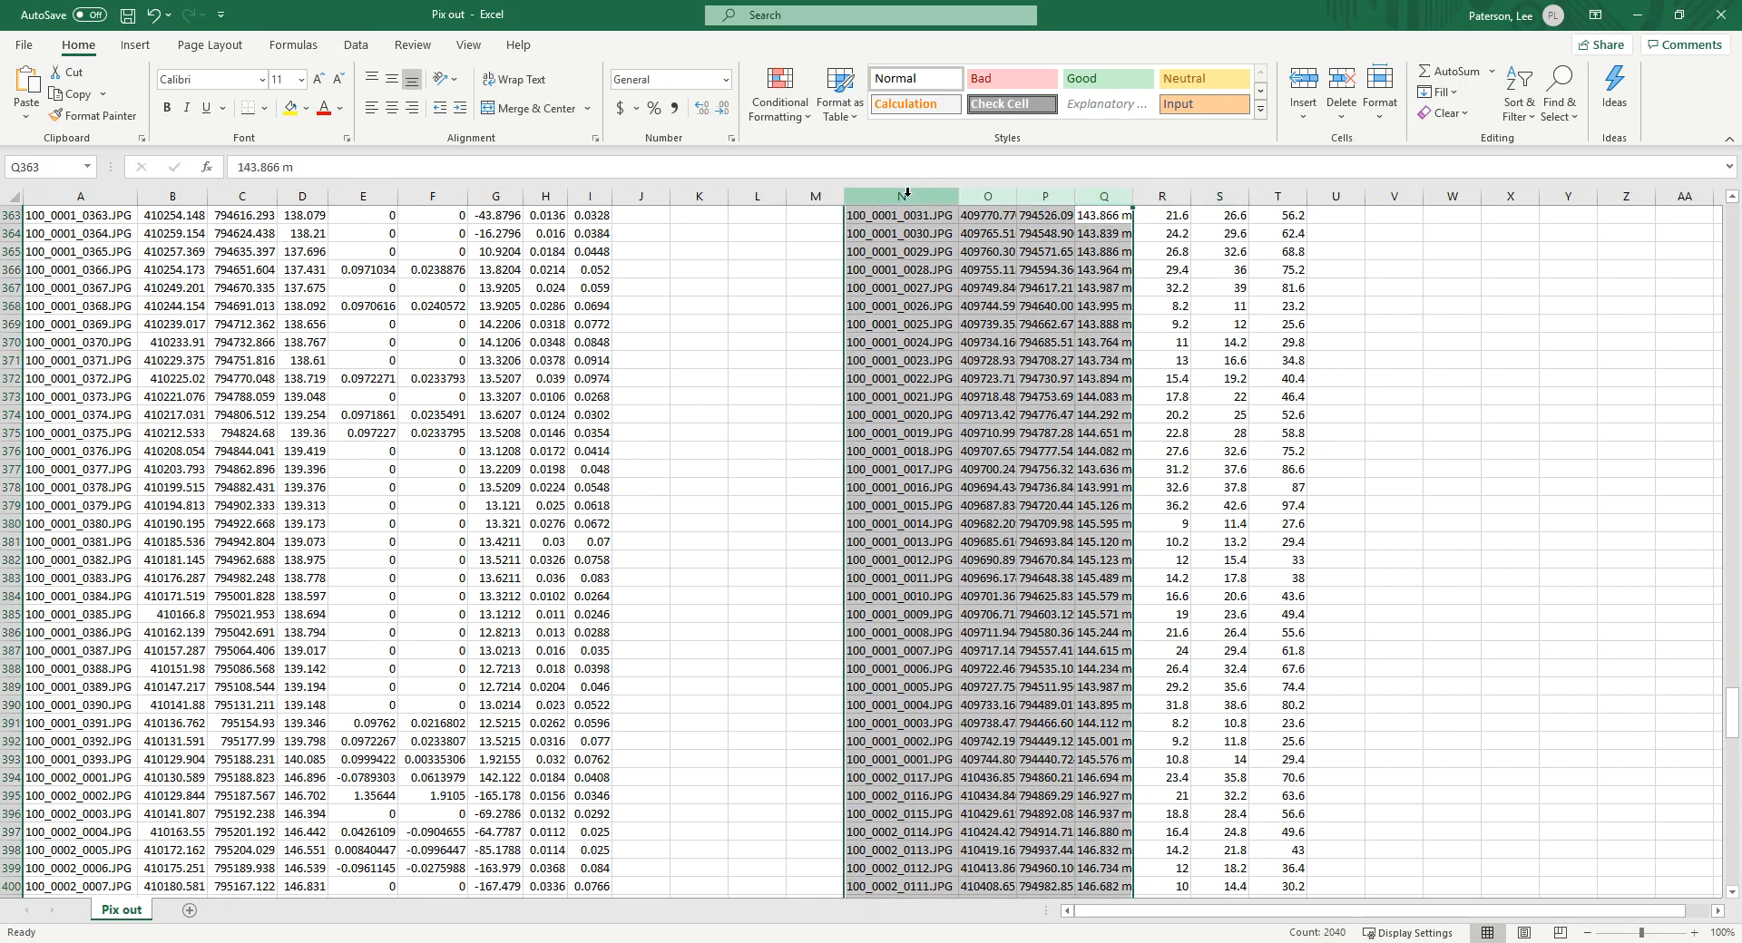
{"action": "left_click", "coordinate": [921, 272]}
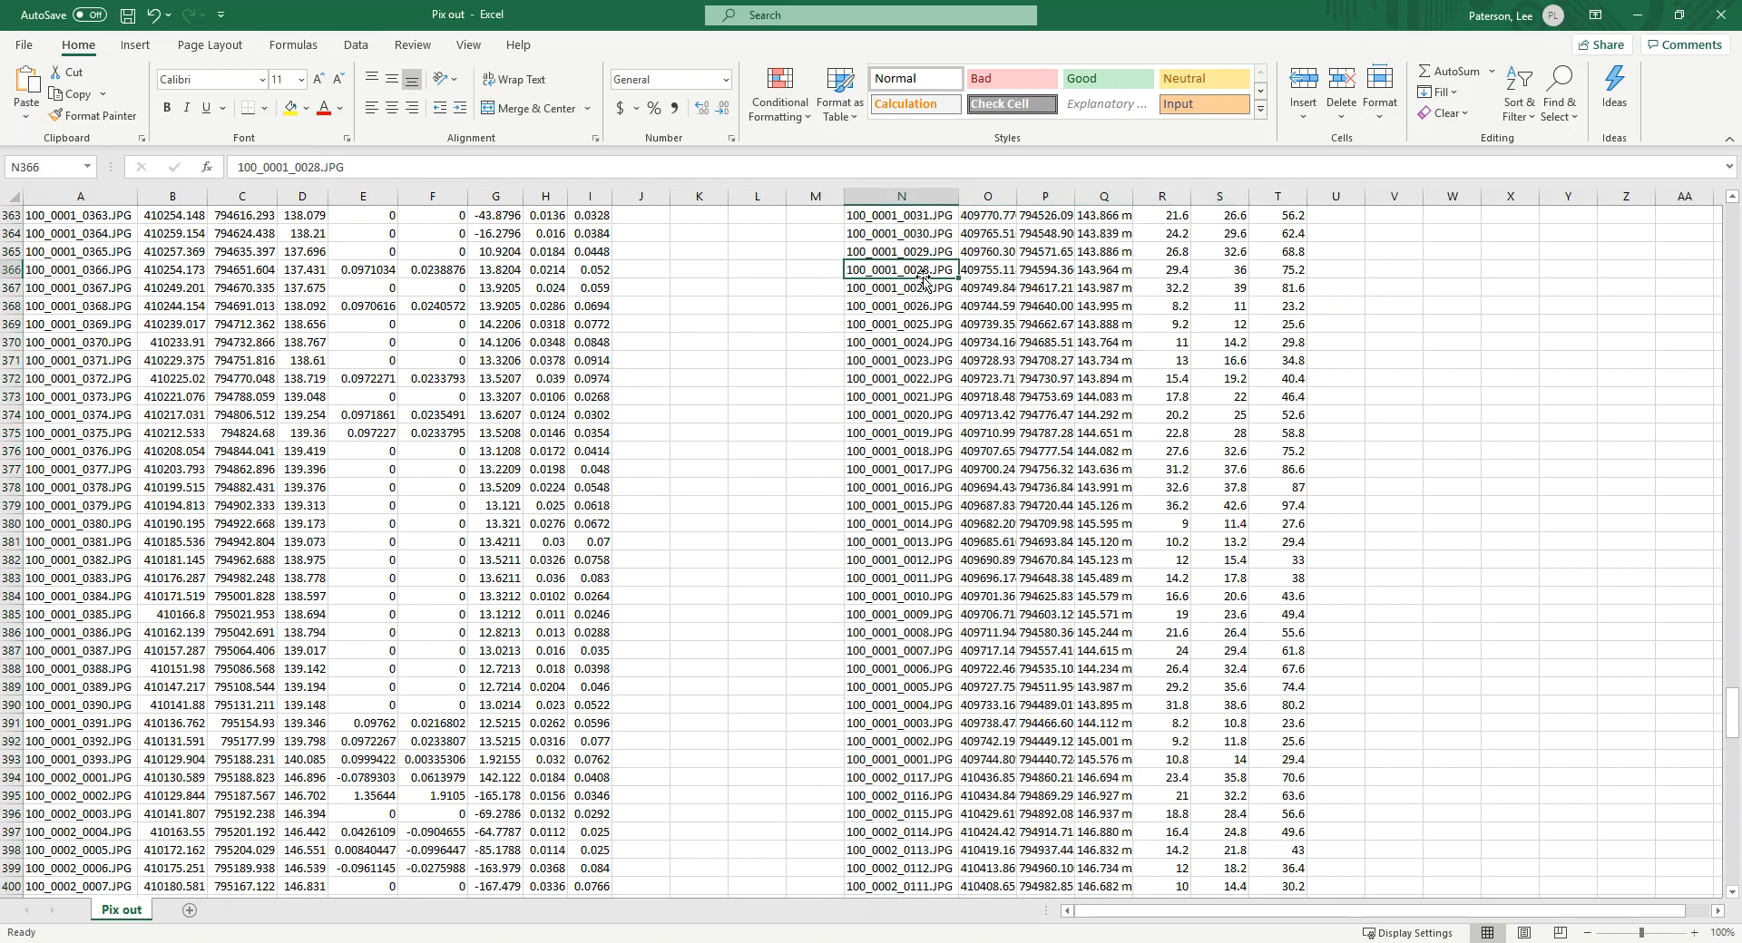
Insert an empty row above the first data row of the Pix out sheet.
{"action": "scroll", "coordinate": [922, 277], "scroll_direction": "up", "scroll_amount": 13}
{"action": "scroll", "coordinate": [921, 278], "scroll_direction": "up", "scroll_amount": 20}
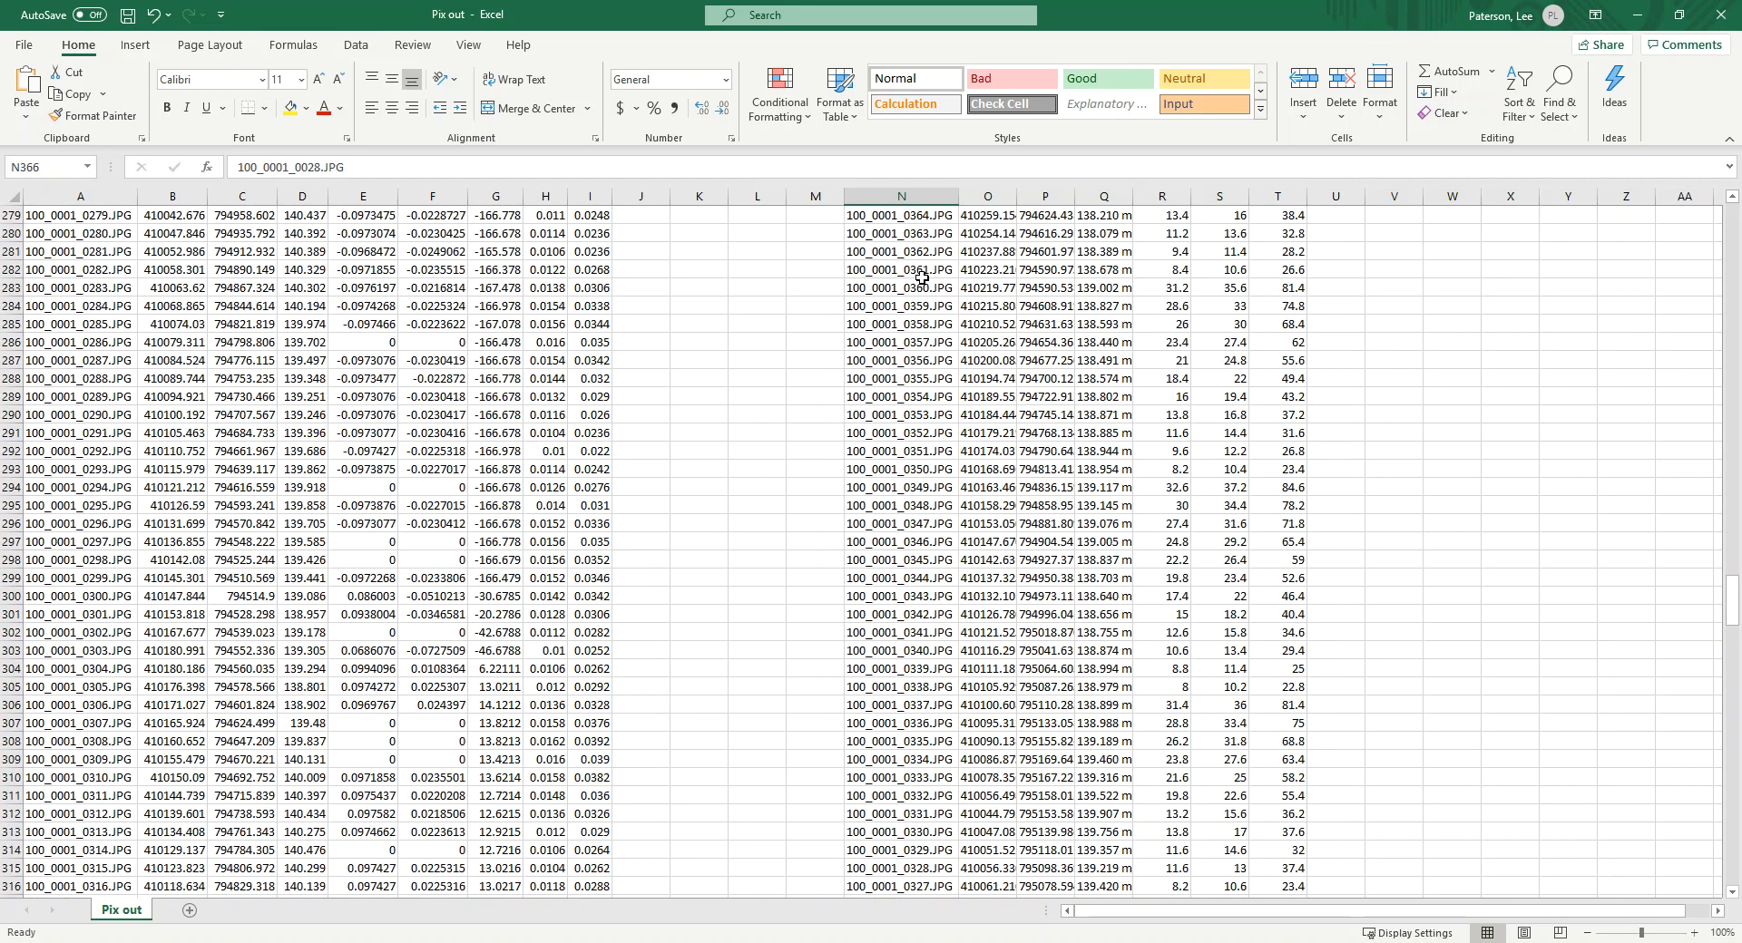
{"action": "scroll", "coordinate": [922, 276], "scroll_direction": "up", "scroll_amount": 20}
{"action": "key", "text": "ctrl+Home"}
{"action": "right_click", "coordinate": [11, 215]}
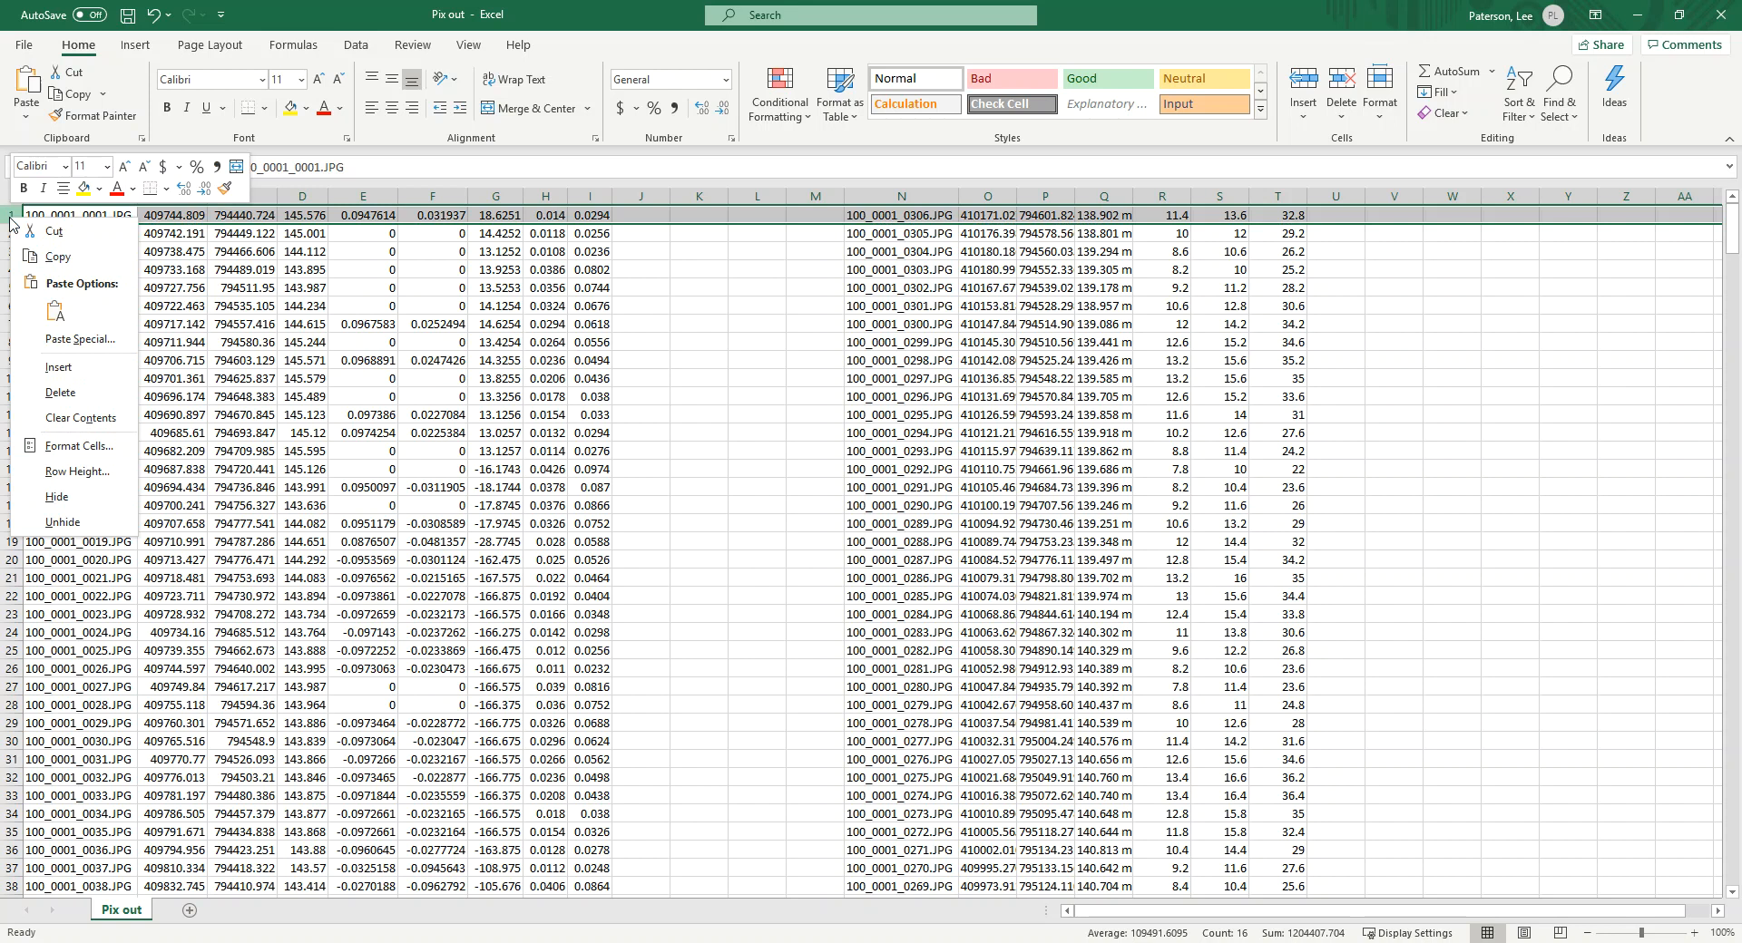
{"action": "left_click", "coordinate": [60, 367]}
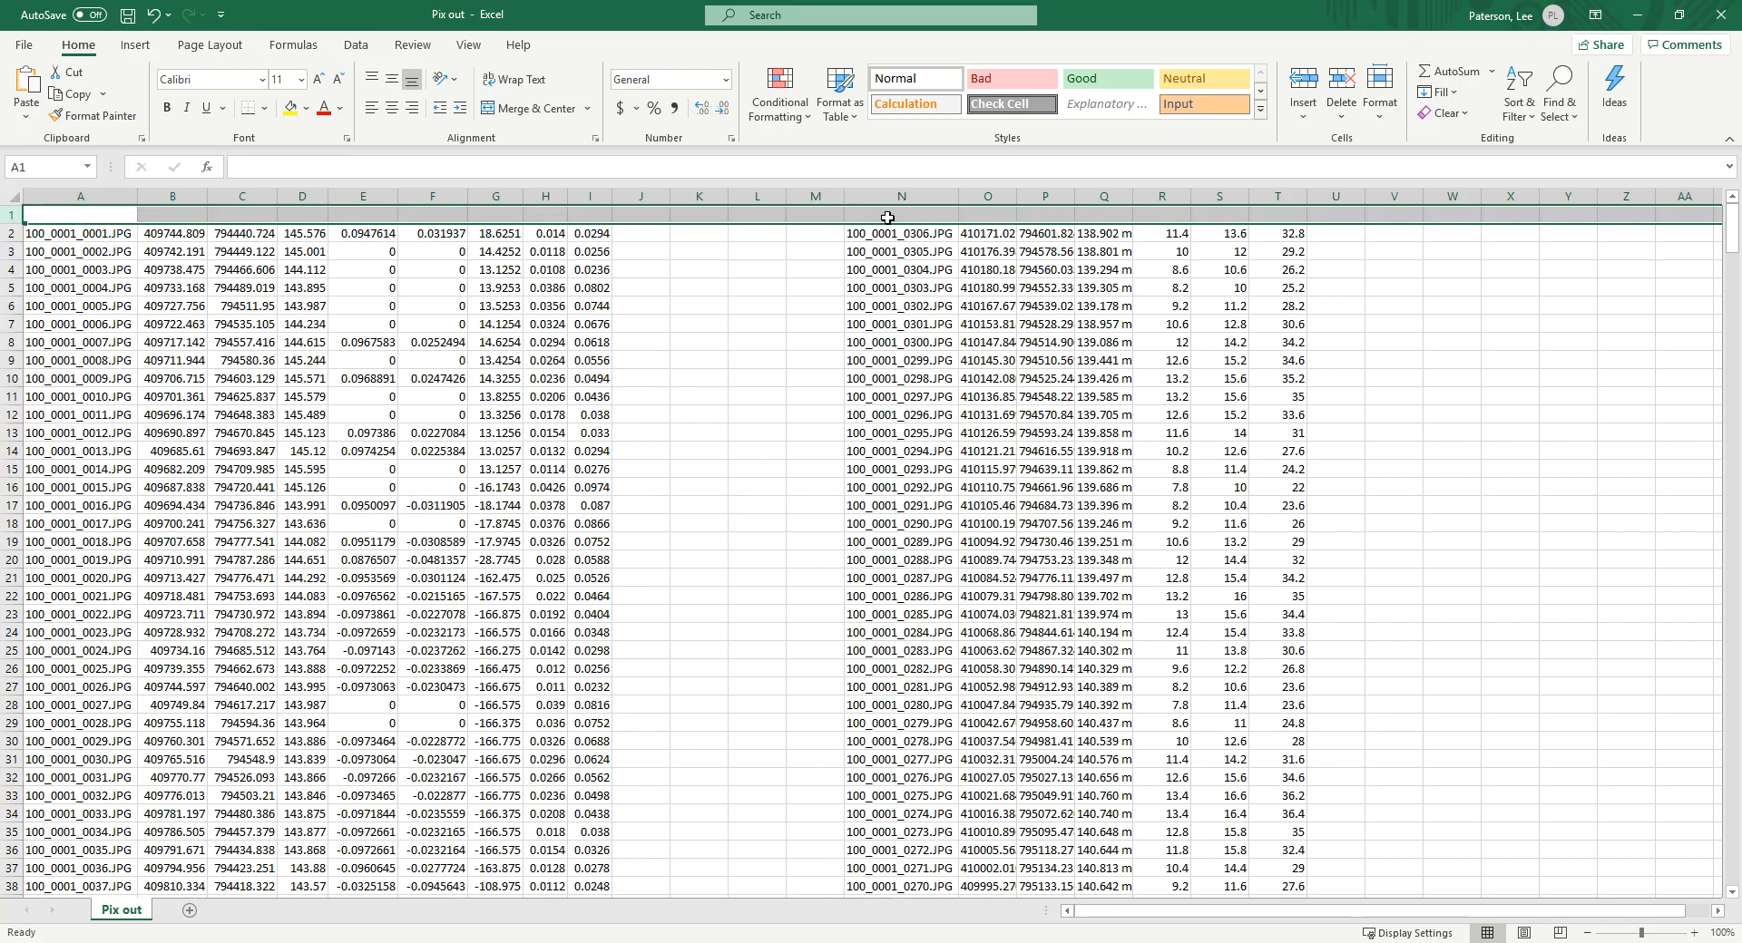
Move the Propeller data in columns N to T onto a new sheet, starting at cell A1.
{"action": "left_click", "coordinate": [928, 212]}
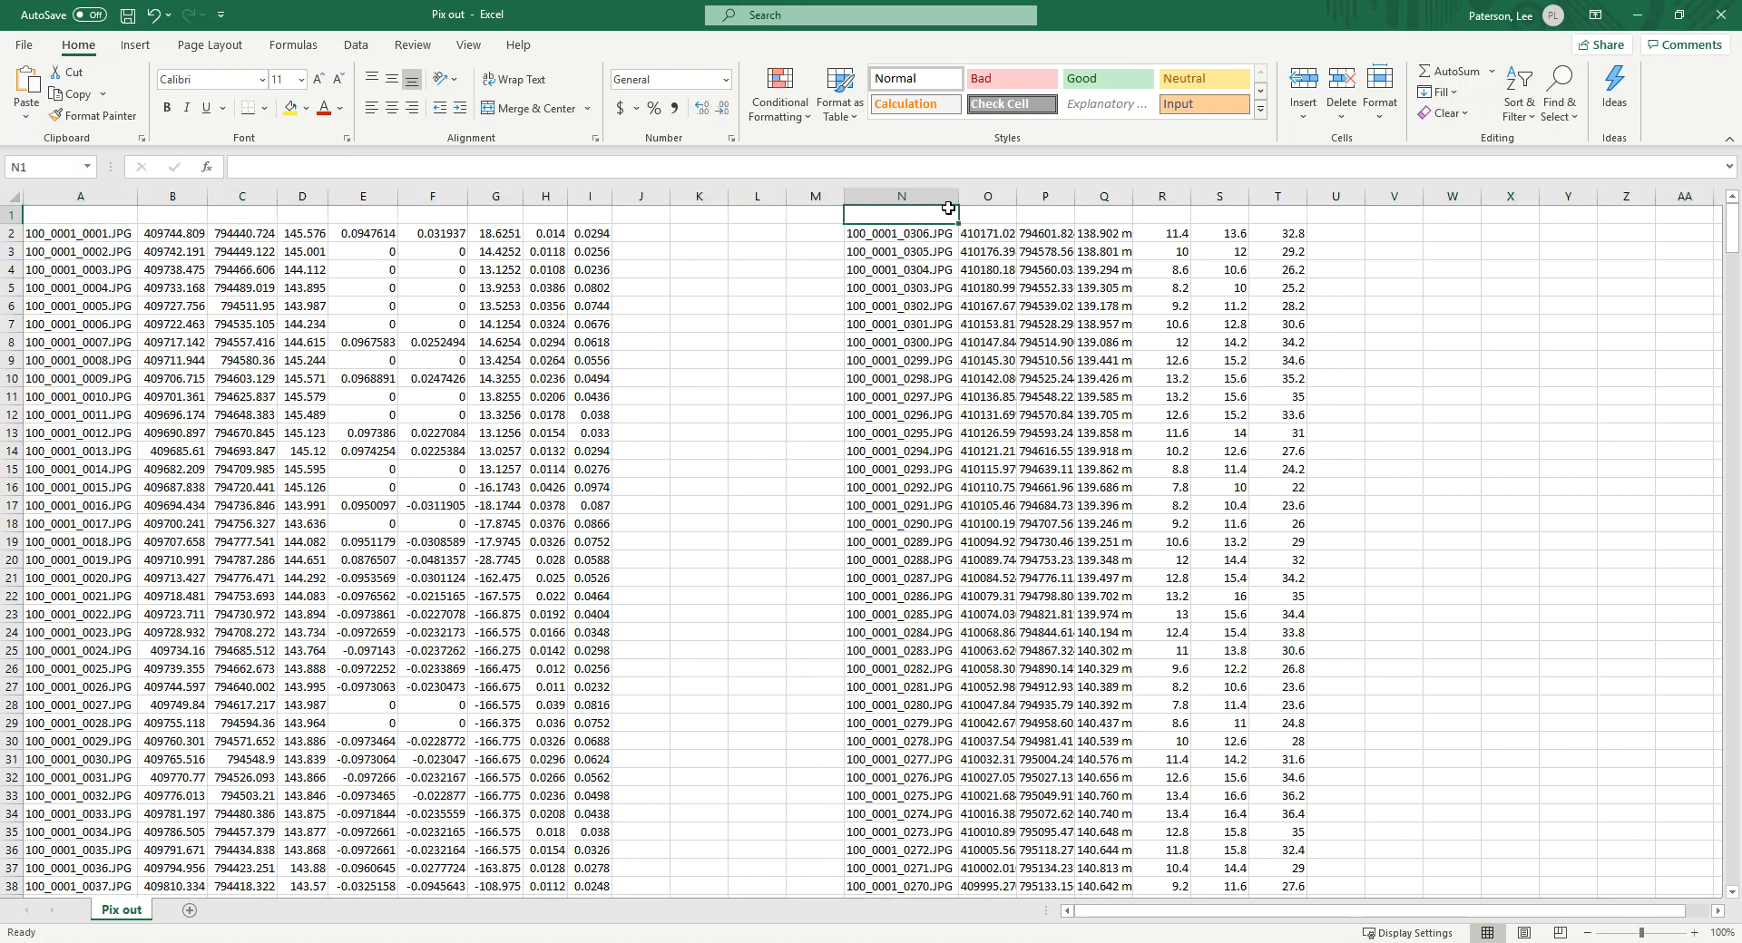
{"action": "left_click_drag", "start_coordinate": [919, 196], "coordinate": [1264, 190]}
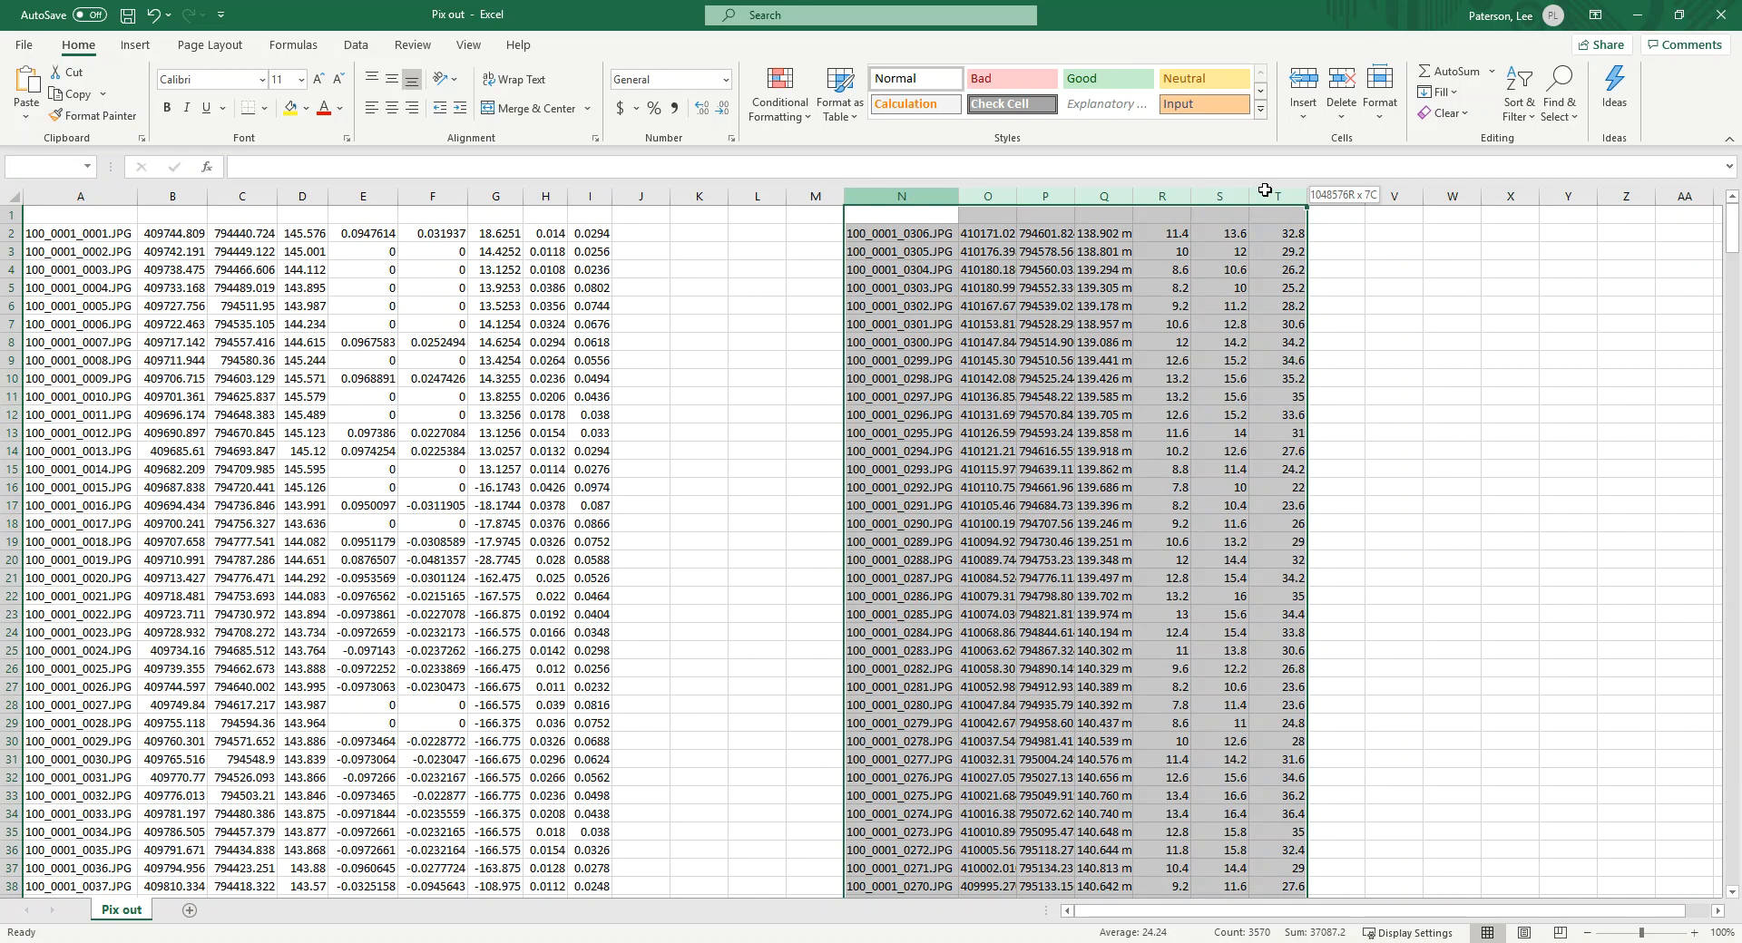
{"action": "left_click_drag", "start_coordinate": [1264, 189], "coordinate": [1264, 185]}
{"action": "key", "text": "ctrl+c"}
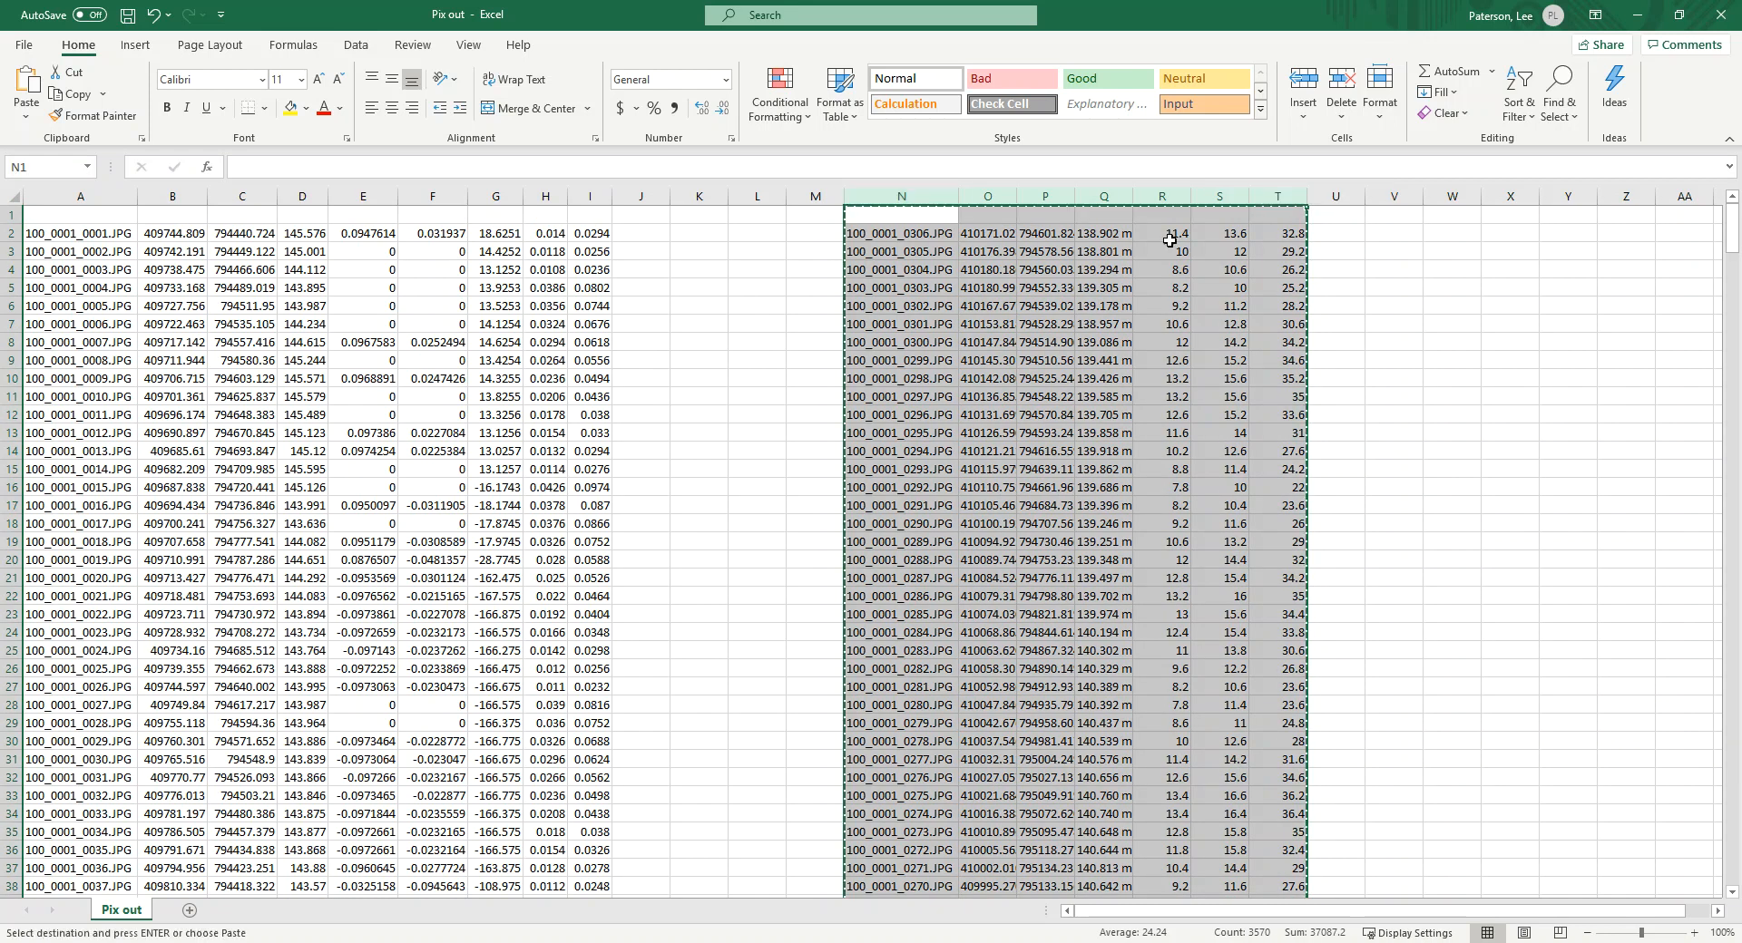
{"action": "left_click", "coordinate": [184, 910]}
{"action": "key", "text": "Return"}
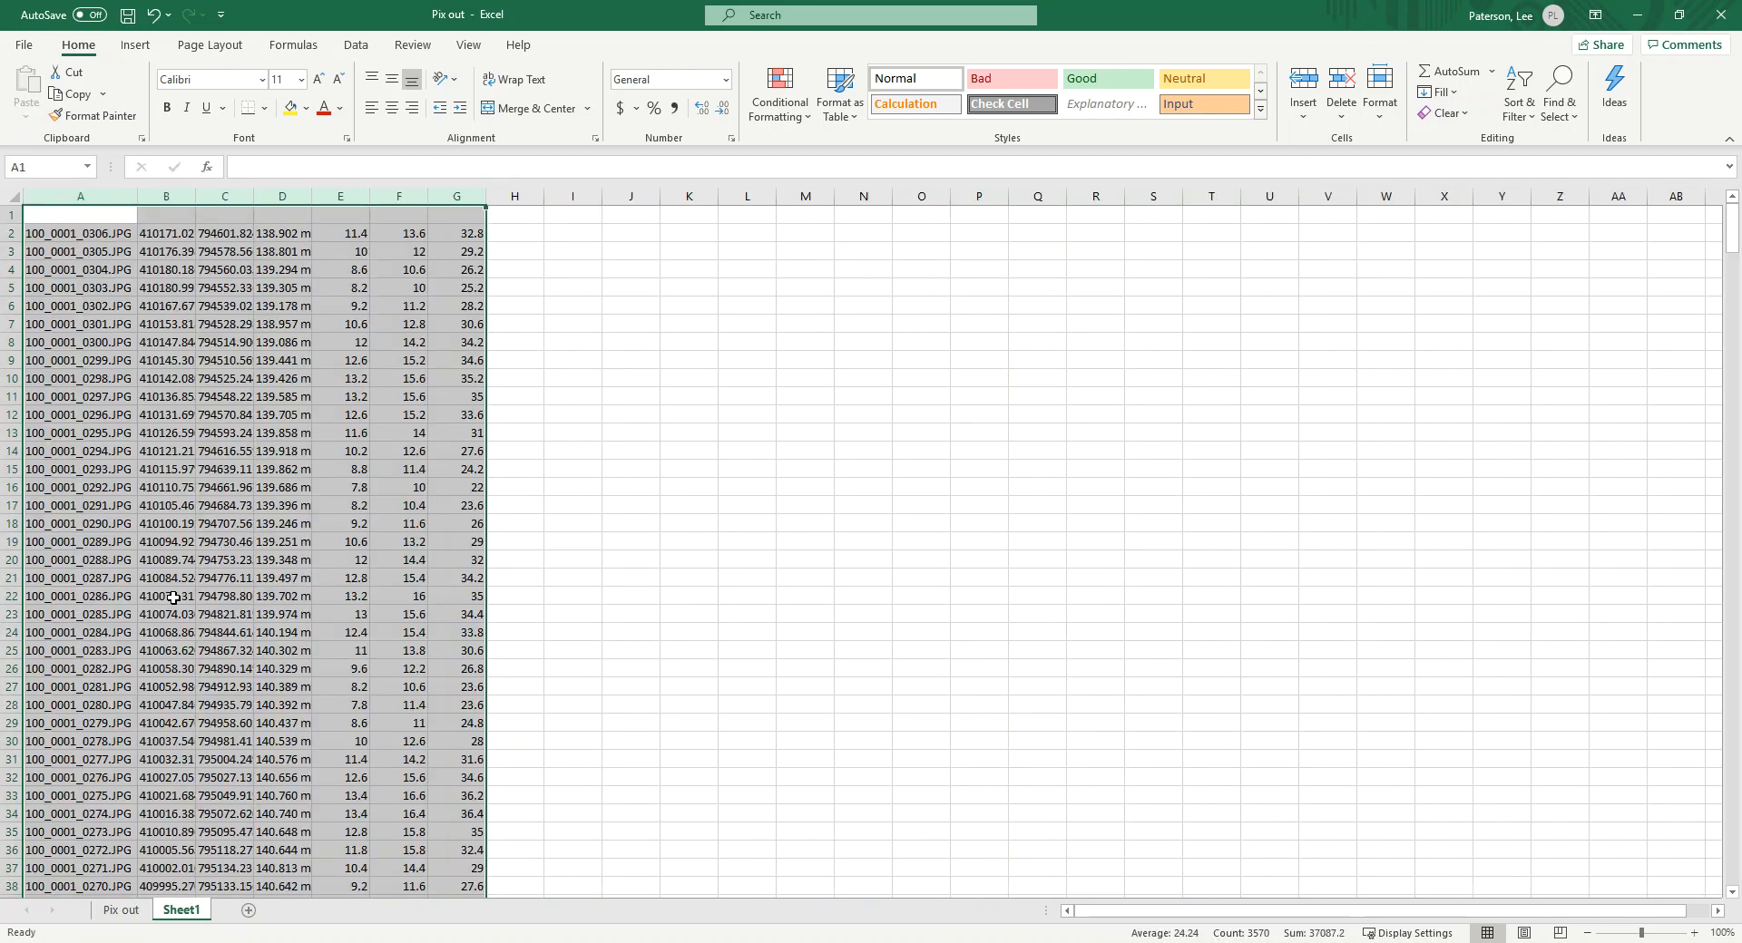
Add filters to the Propeller data on Sheet1 and sort it by image name from A to Z.
{"action": "left_click", "coordinate": [688, 433]}
{"action": "left_click", "coordinate": [13, 195]}
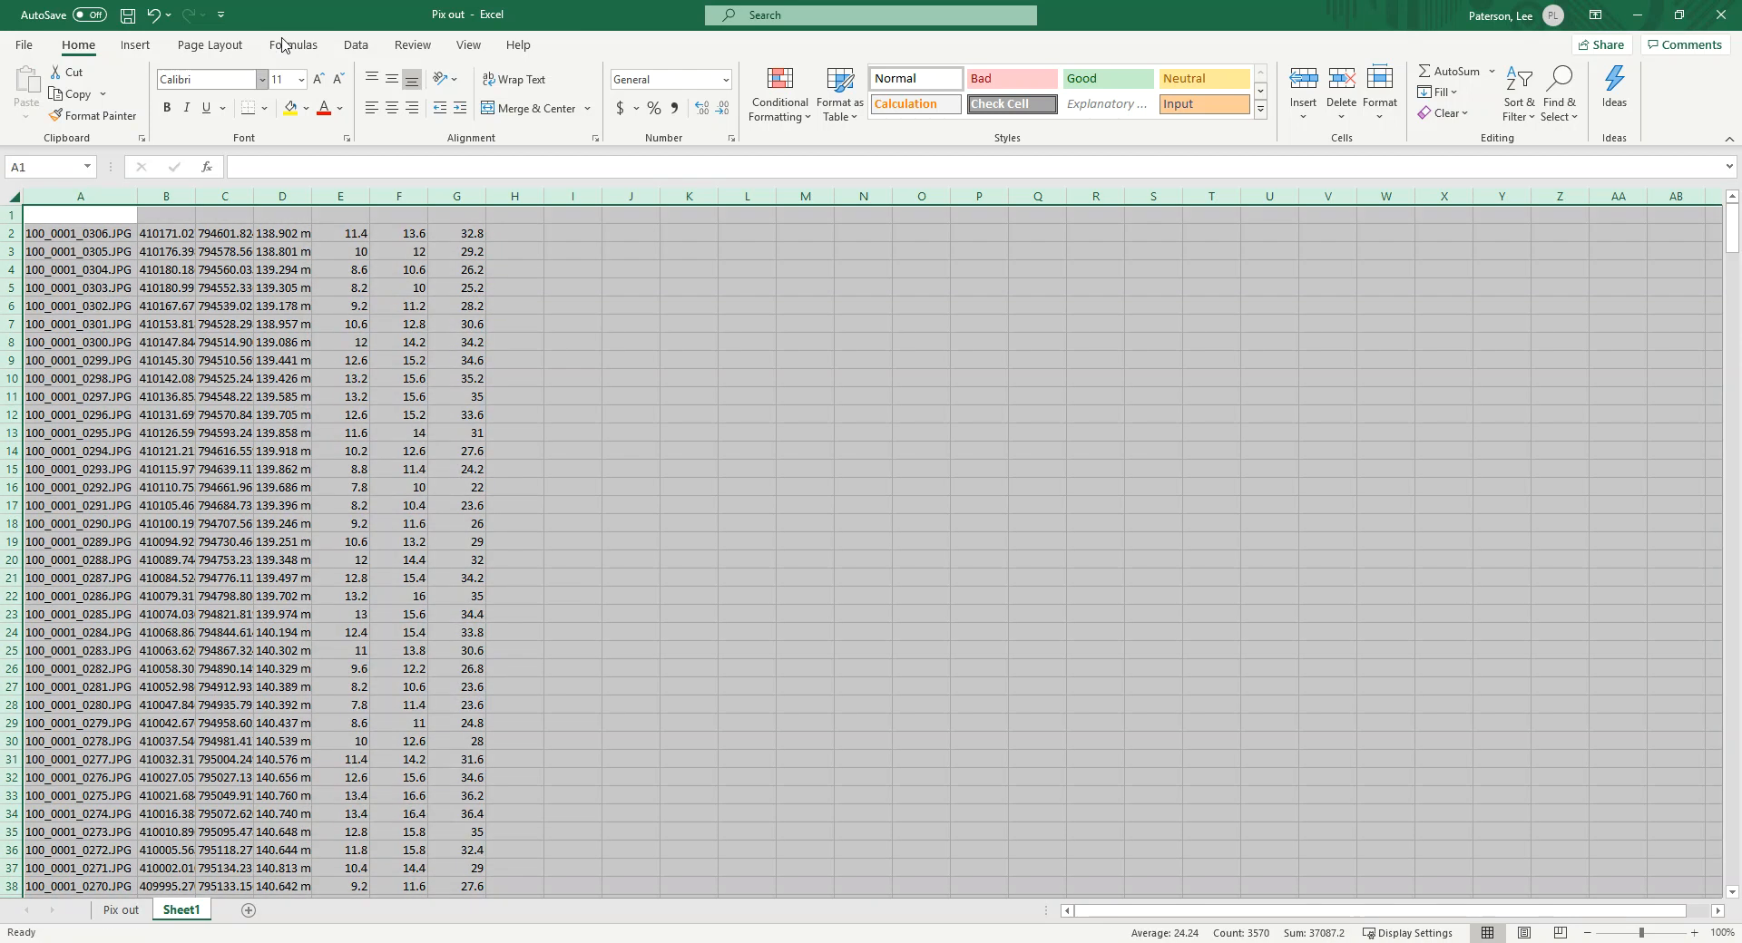
{"action": "left_click", "coordinate": [356, 44]}
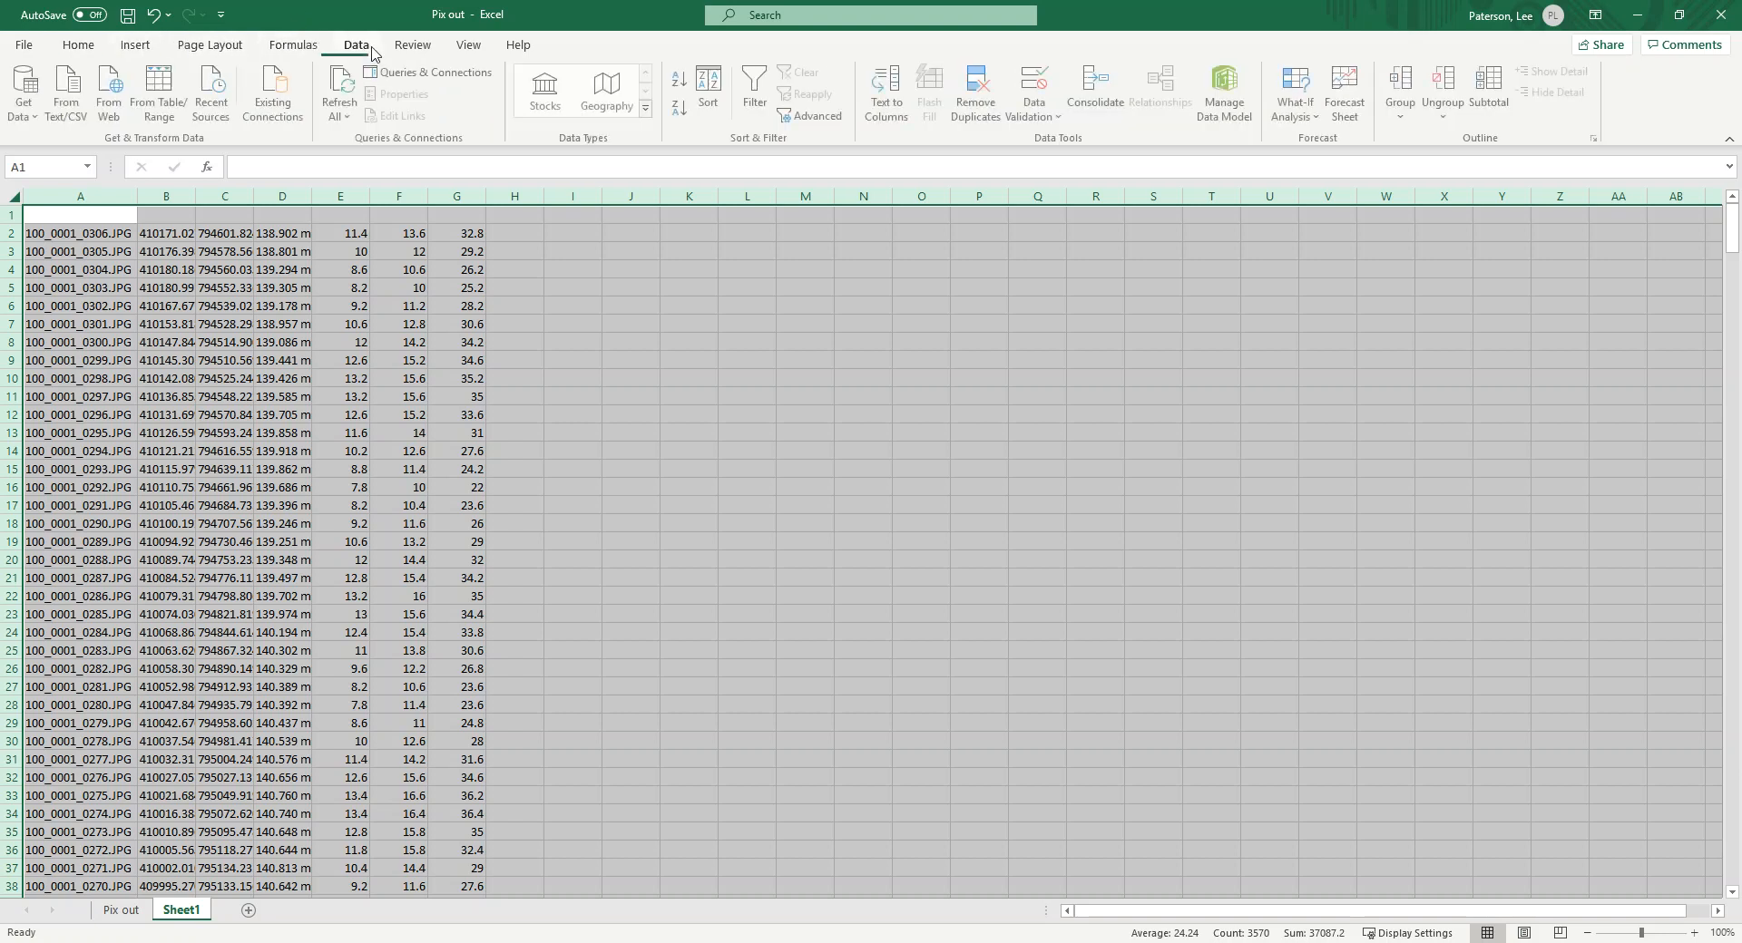
{"action": "left_click", "coordinate": [756, 91]}
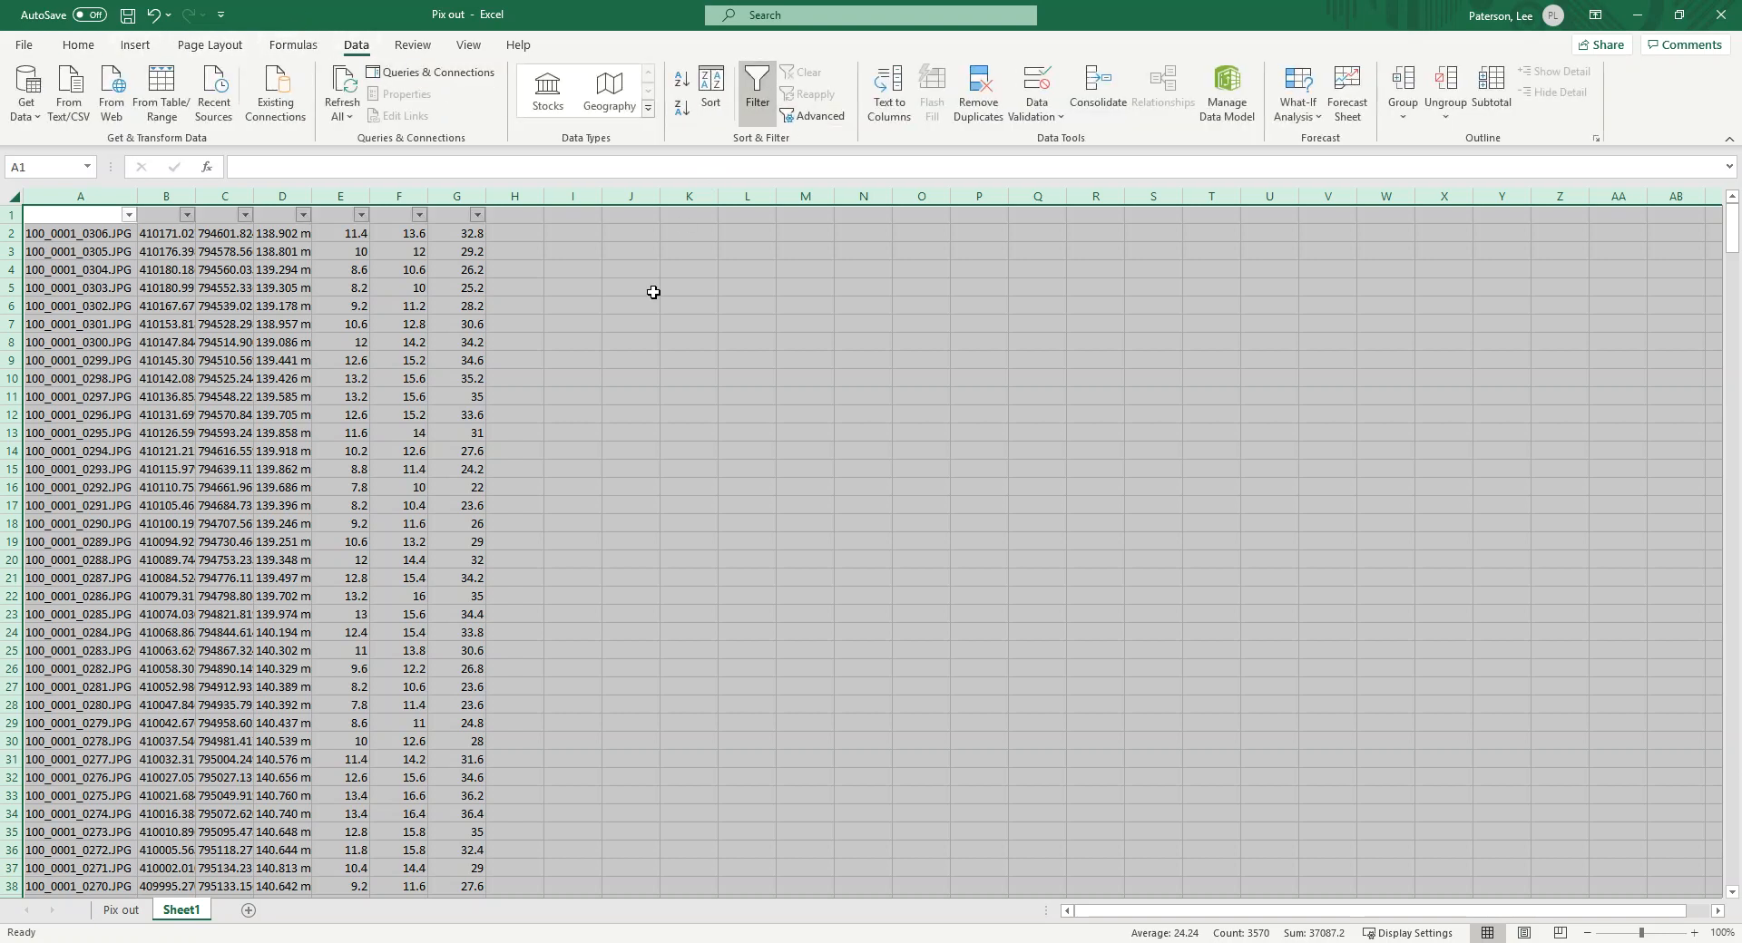
{"action": "left_click", "coordinate": [128, 215]}
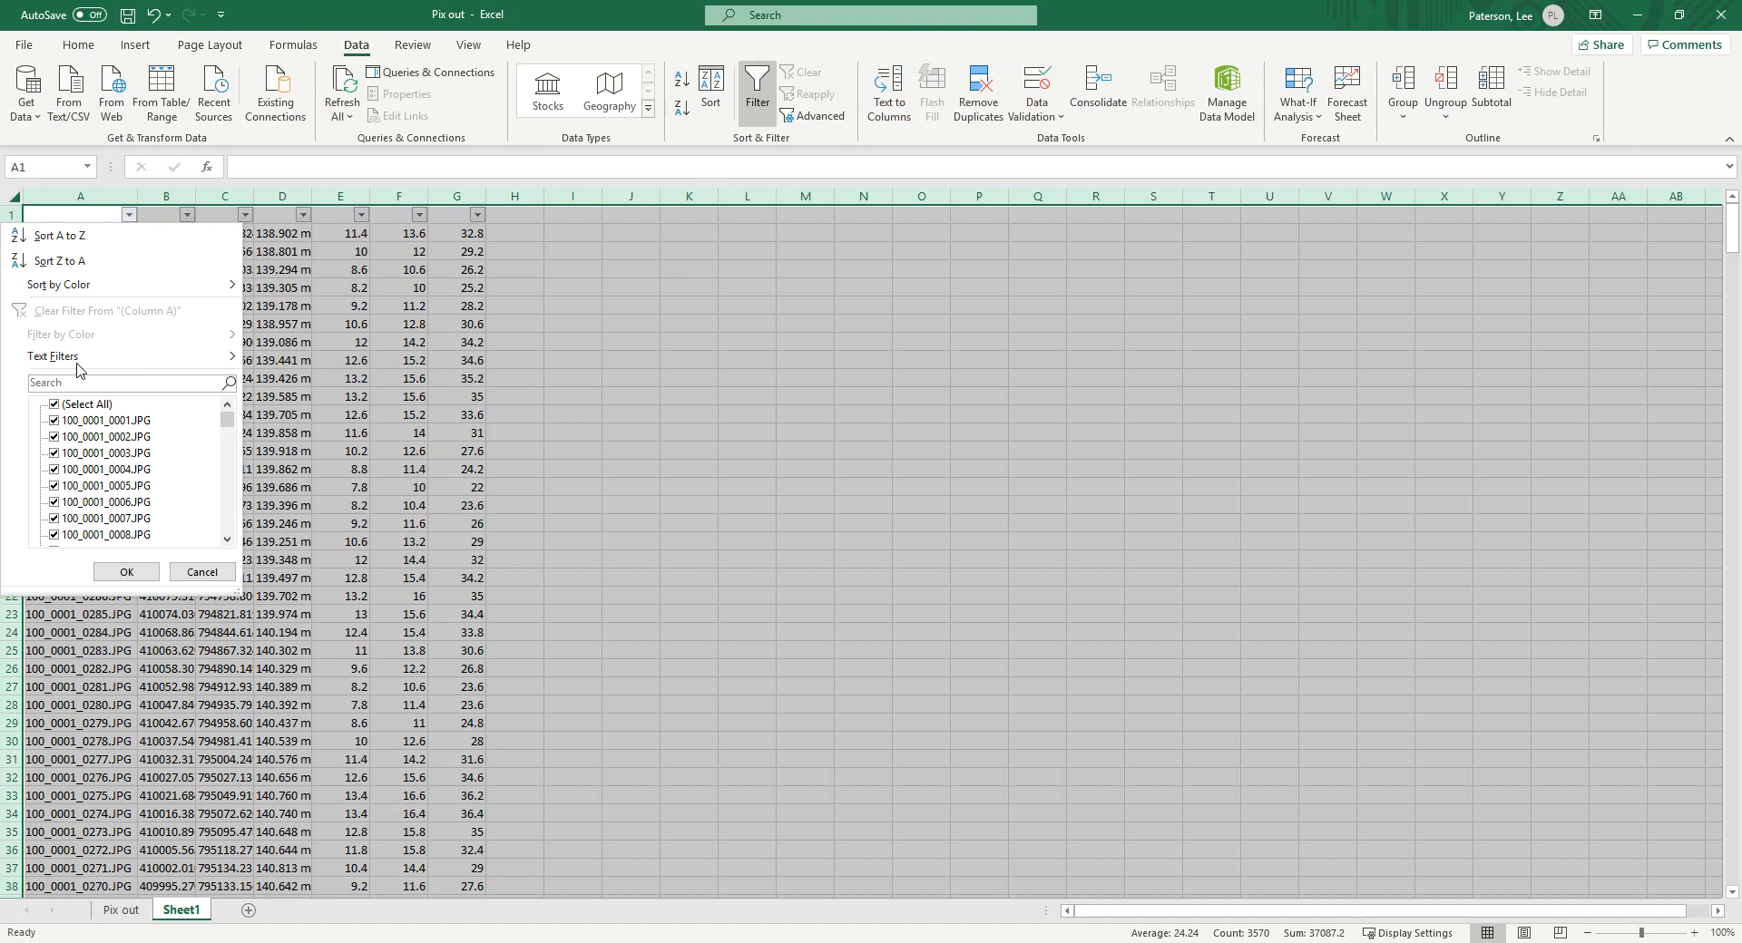
{"action": "left_click", "coordinate": [67, 239]}
{"action": "left_click", "coordinate": [559, 290]}
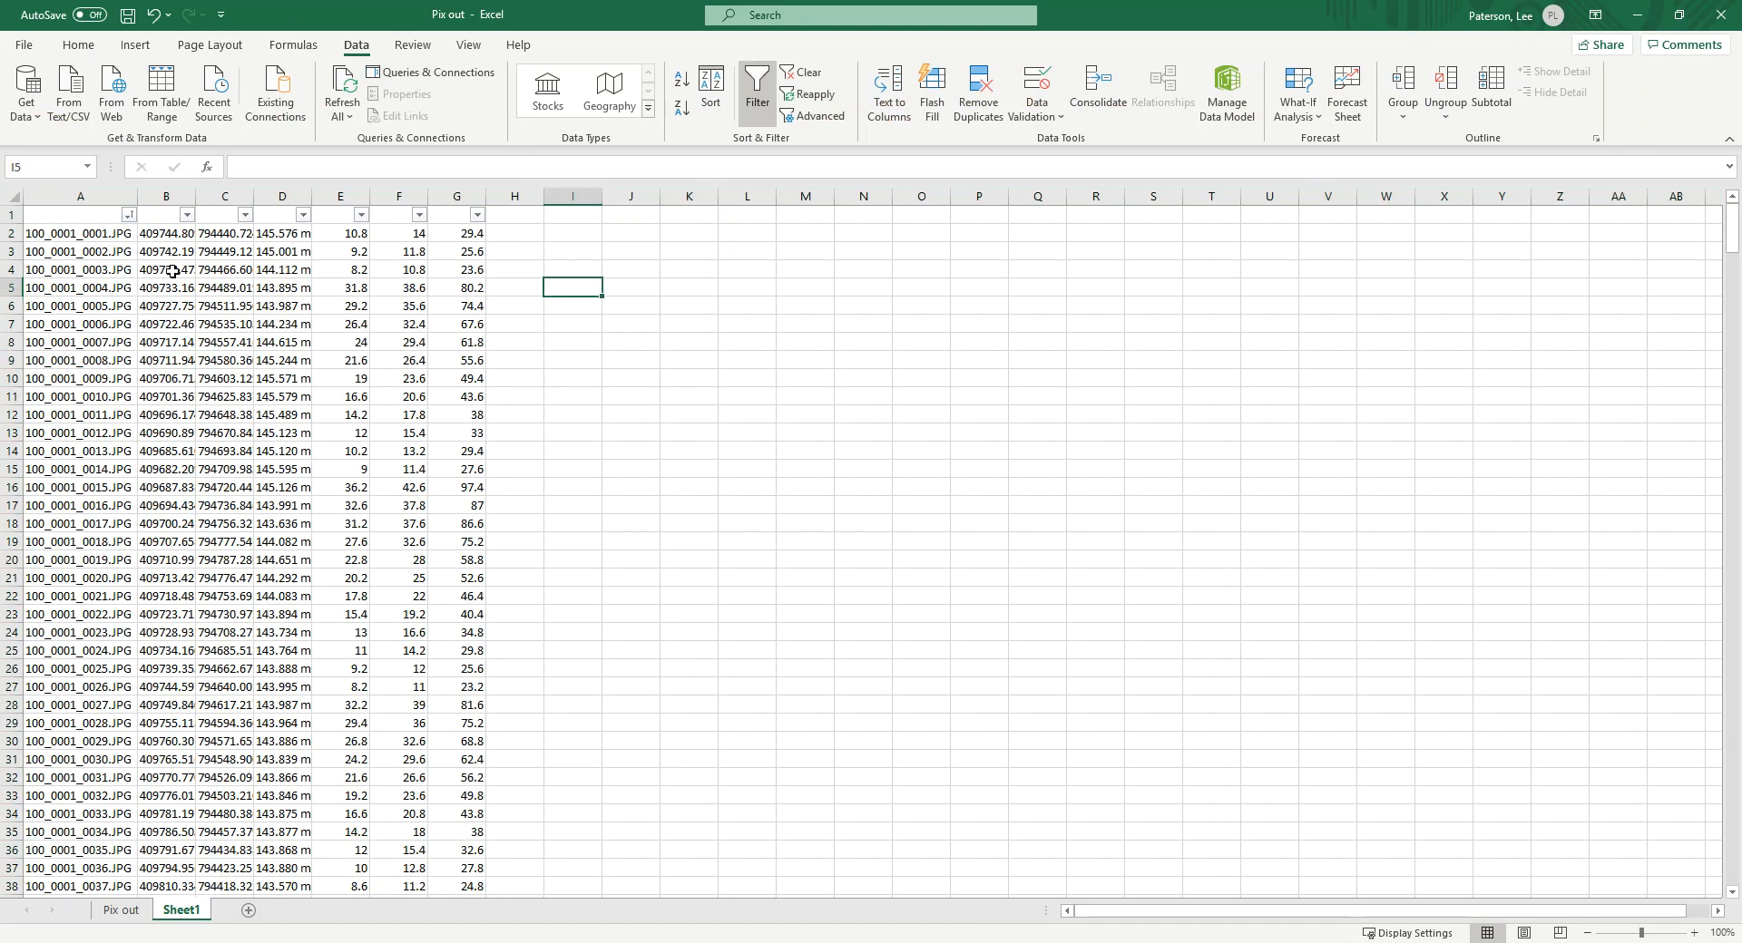
Compare the accuracy values in columns H and I of Pix out with the RMS errors in columns E to G of Sheet1.
{"action": "left_click", "coordinate": [94, 237]}
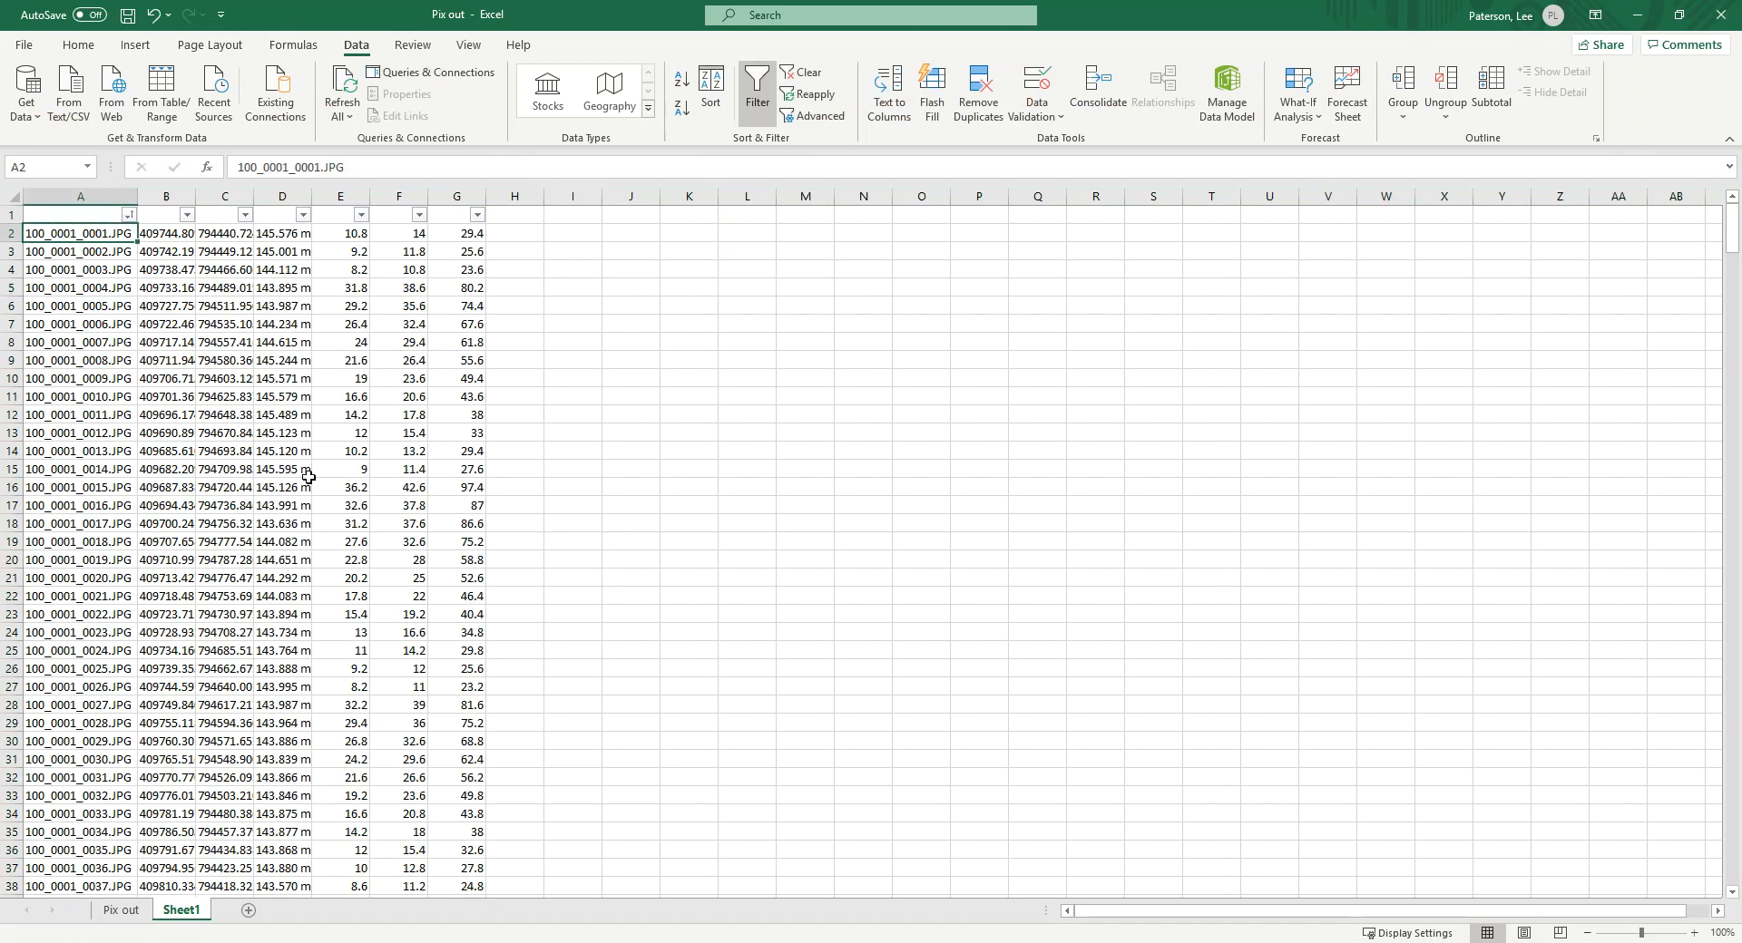
{"action": "left_click", "coordinate": [127, 911]}
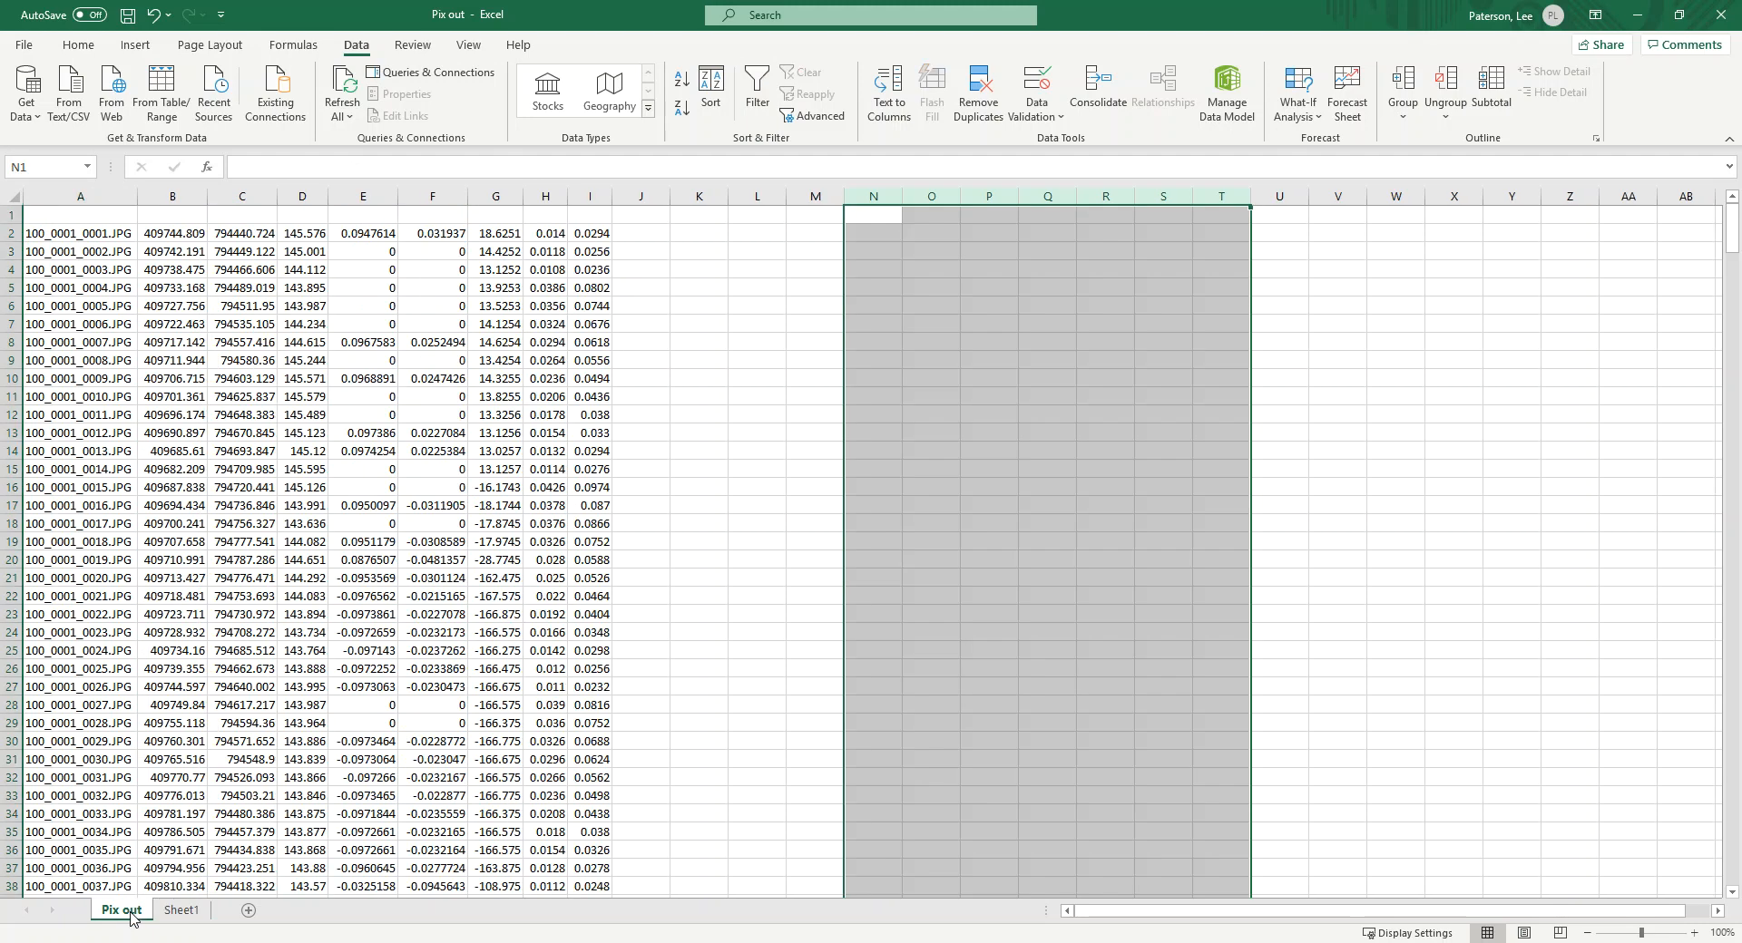
{"action": "left_click", "coordinate": [768, 289]}
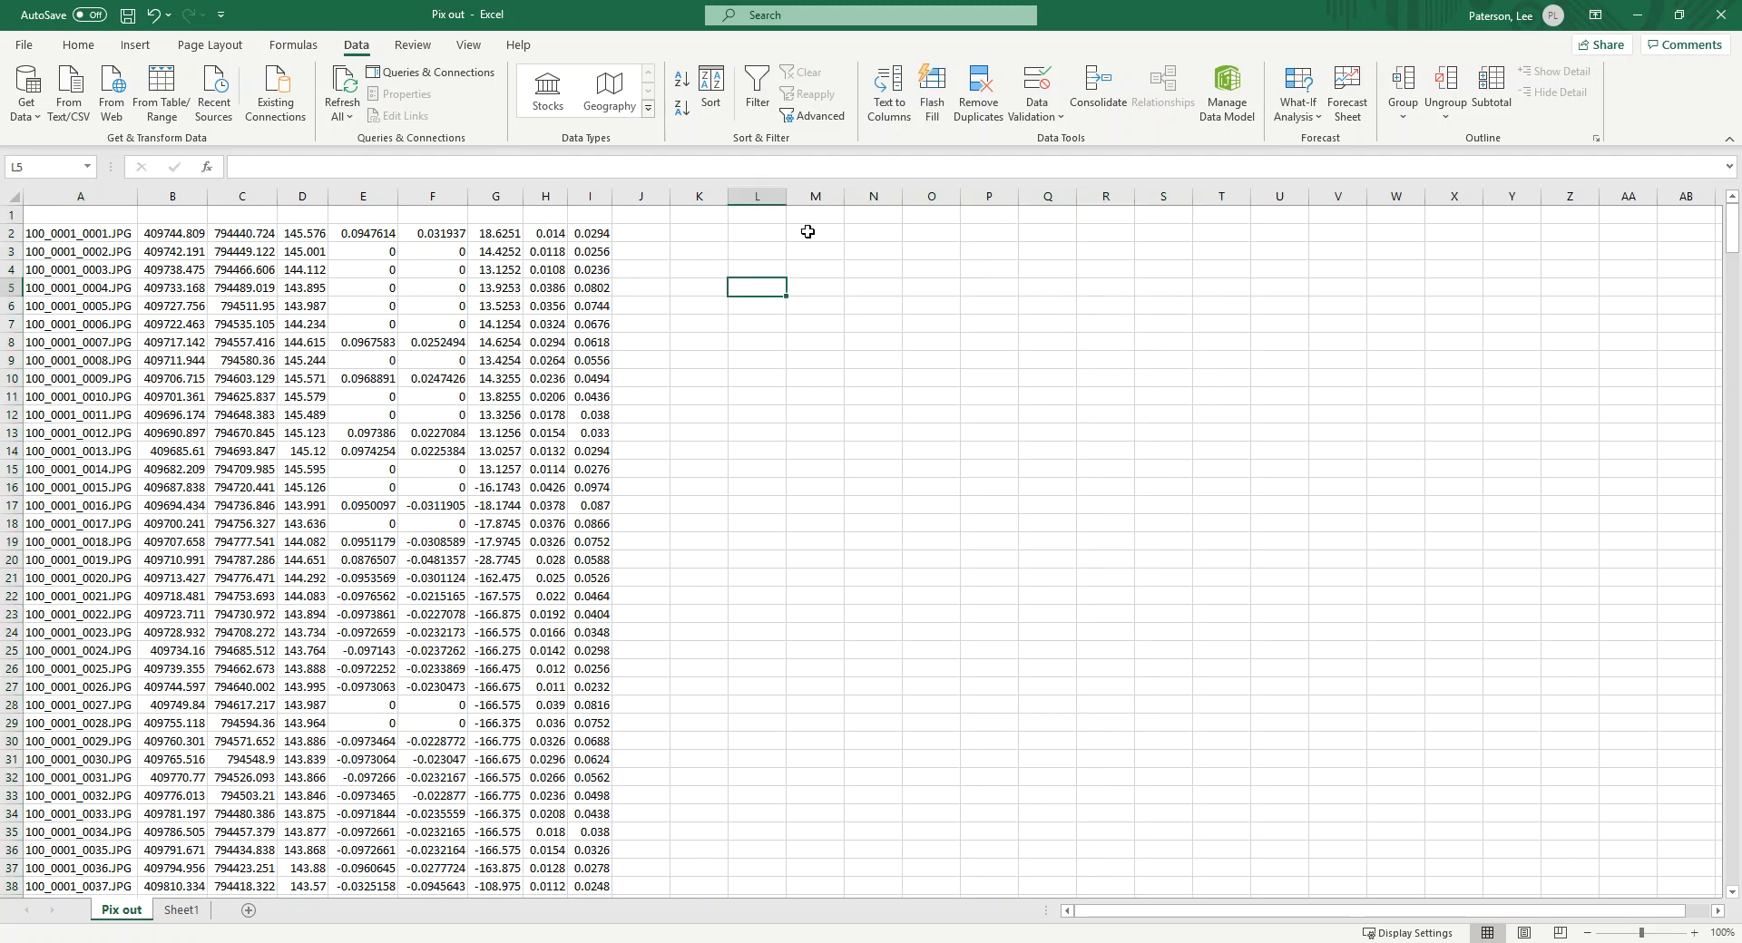
{"action": "left_click", "coordinate": [838, 235]}
{"action": "left_click_drag", "start_coordinate": [557, 237], "coordinate": [606, 376]}
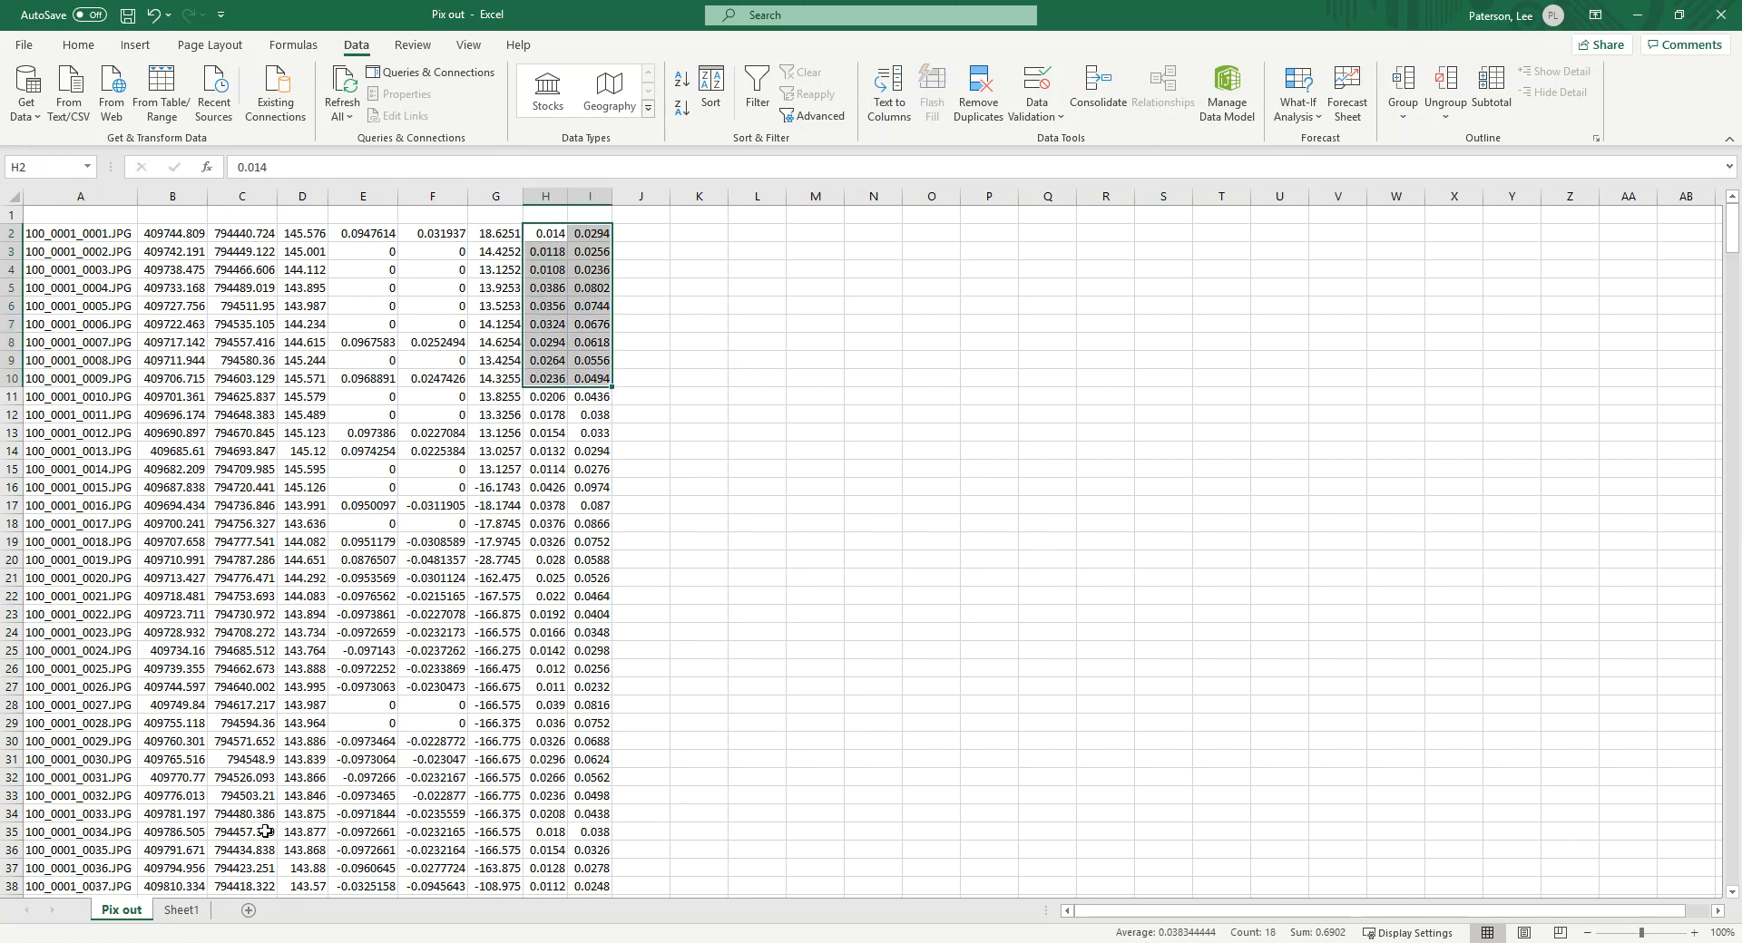
{"action": "left_click", "coordinate": [180, 910]}
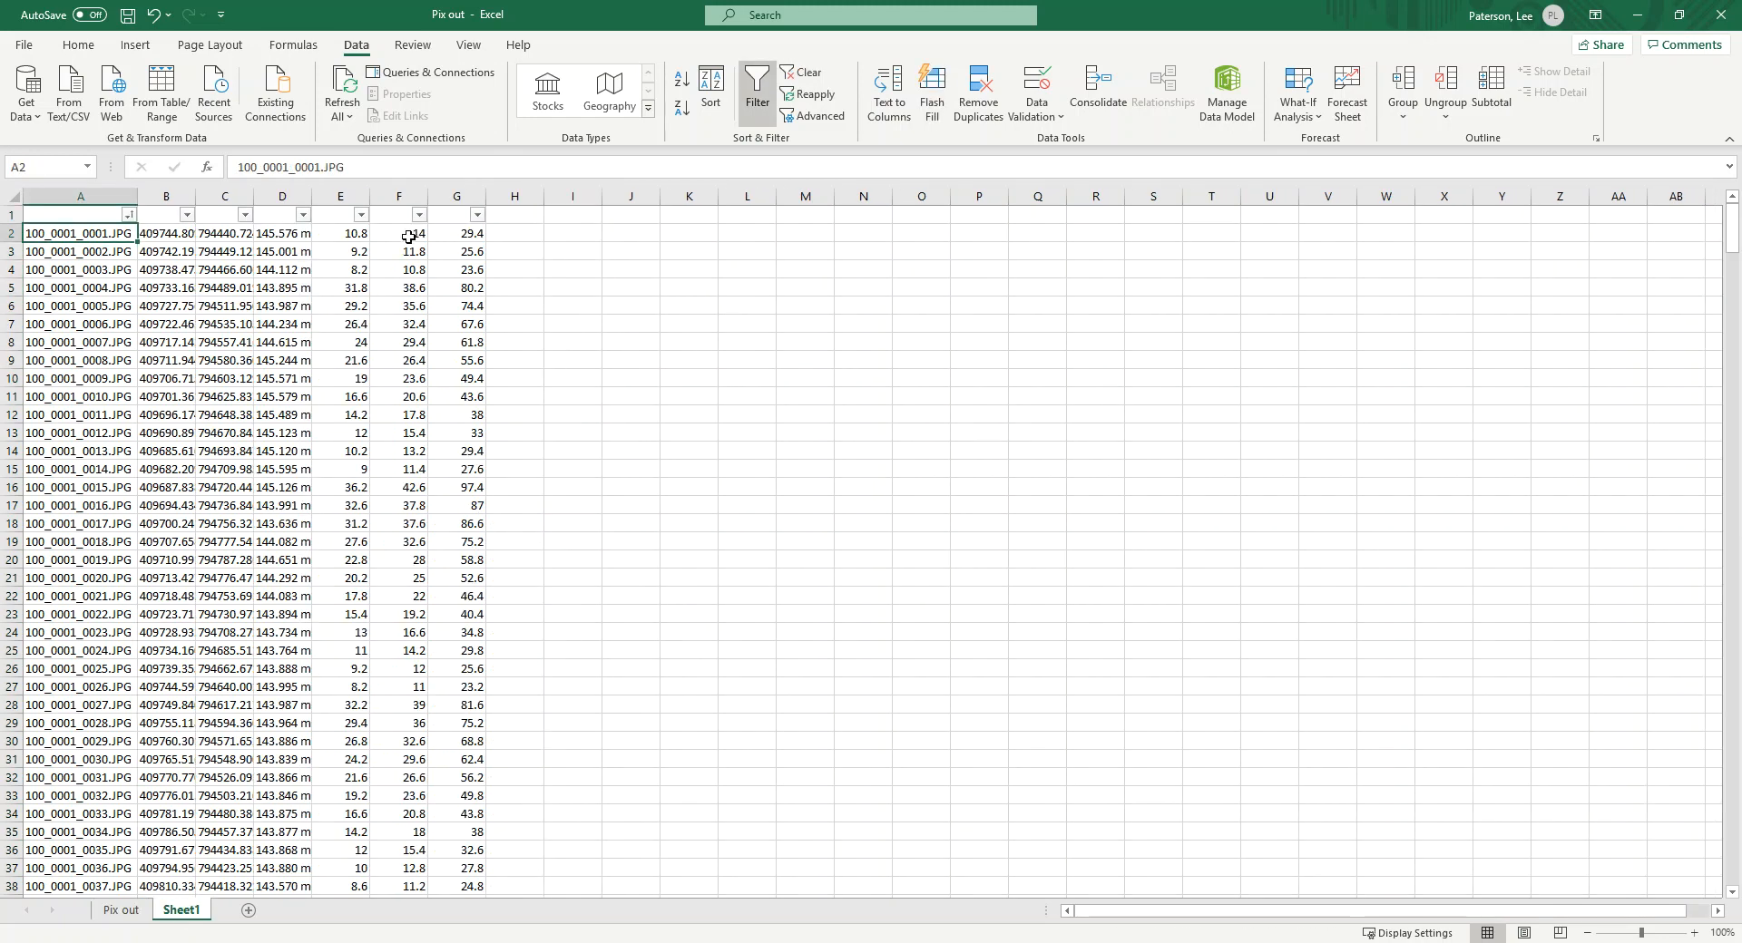
{"action": "left_click_drag", "start_coordinate": [357, 233], "coordinate": [467, 397]}
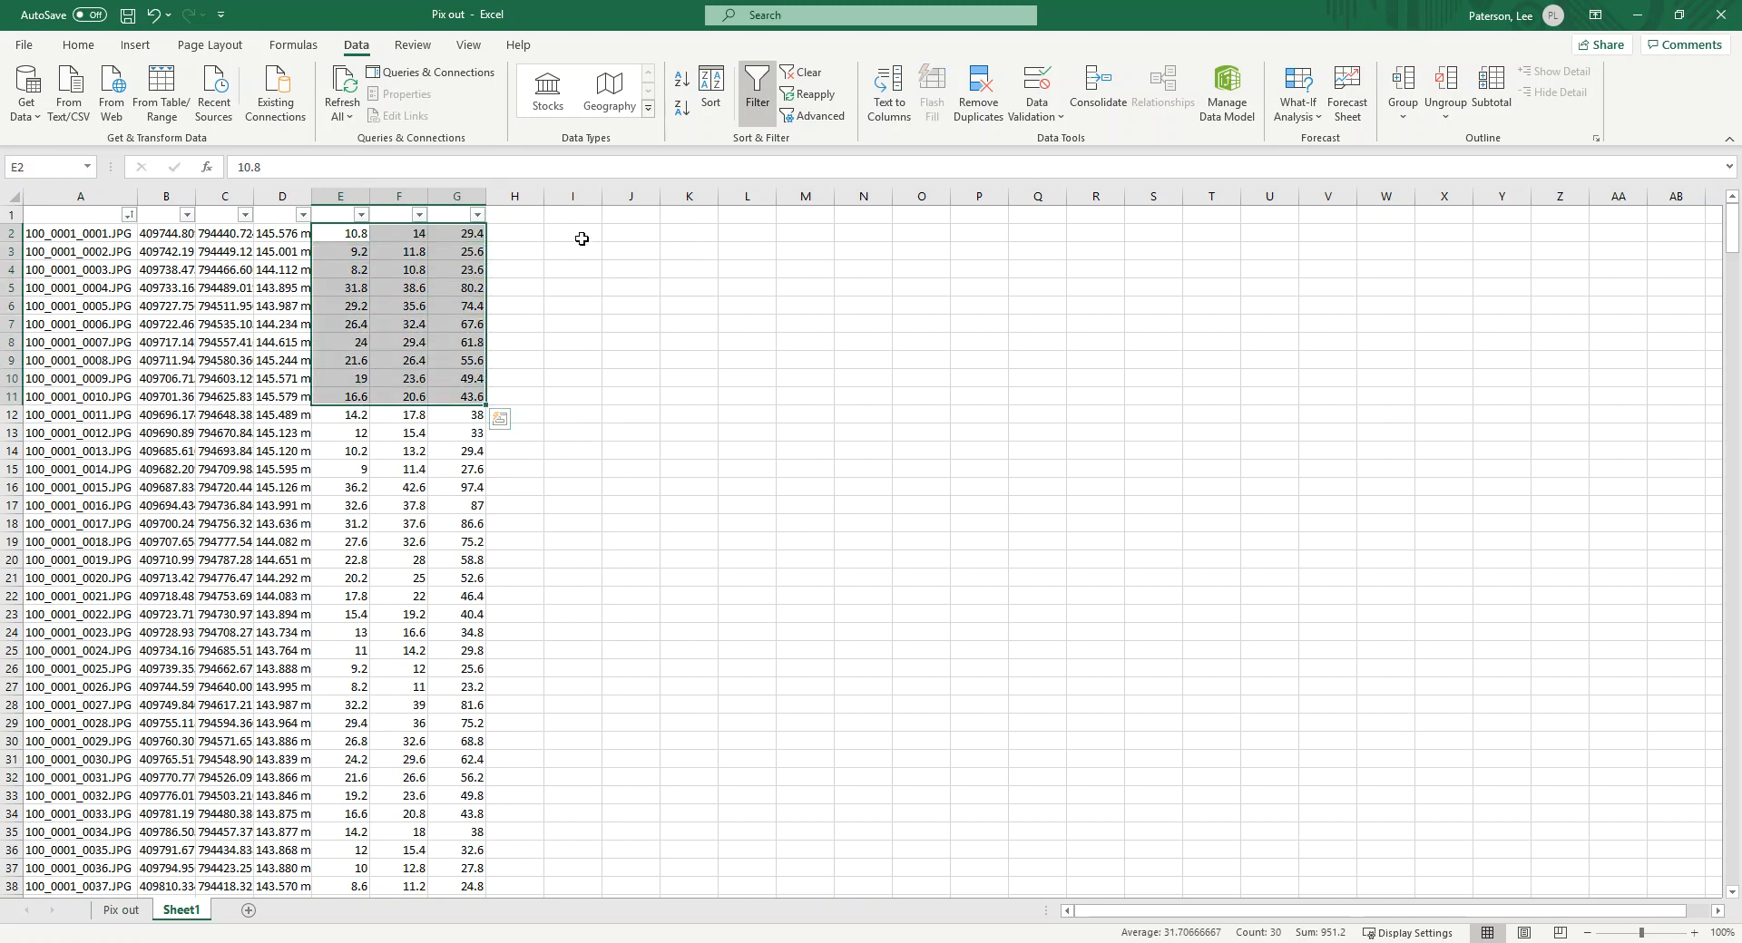
Enter =MAX(E2:F2) in cell I2 of Sheet1 to get the larger horizontal RMS error of the first image.
{"action": "left_click", "coordinate": [353, 236]}
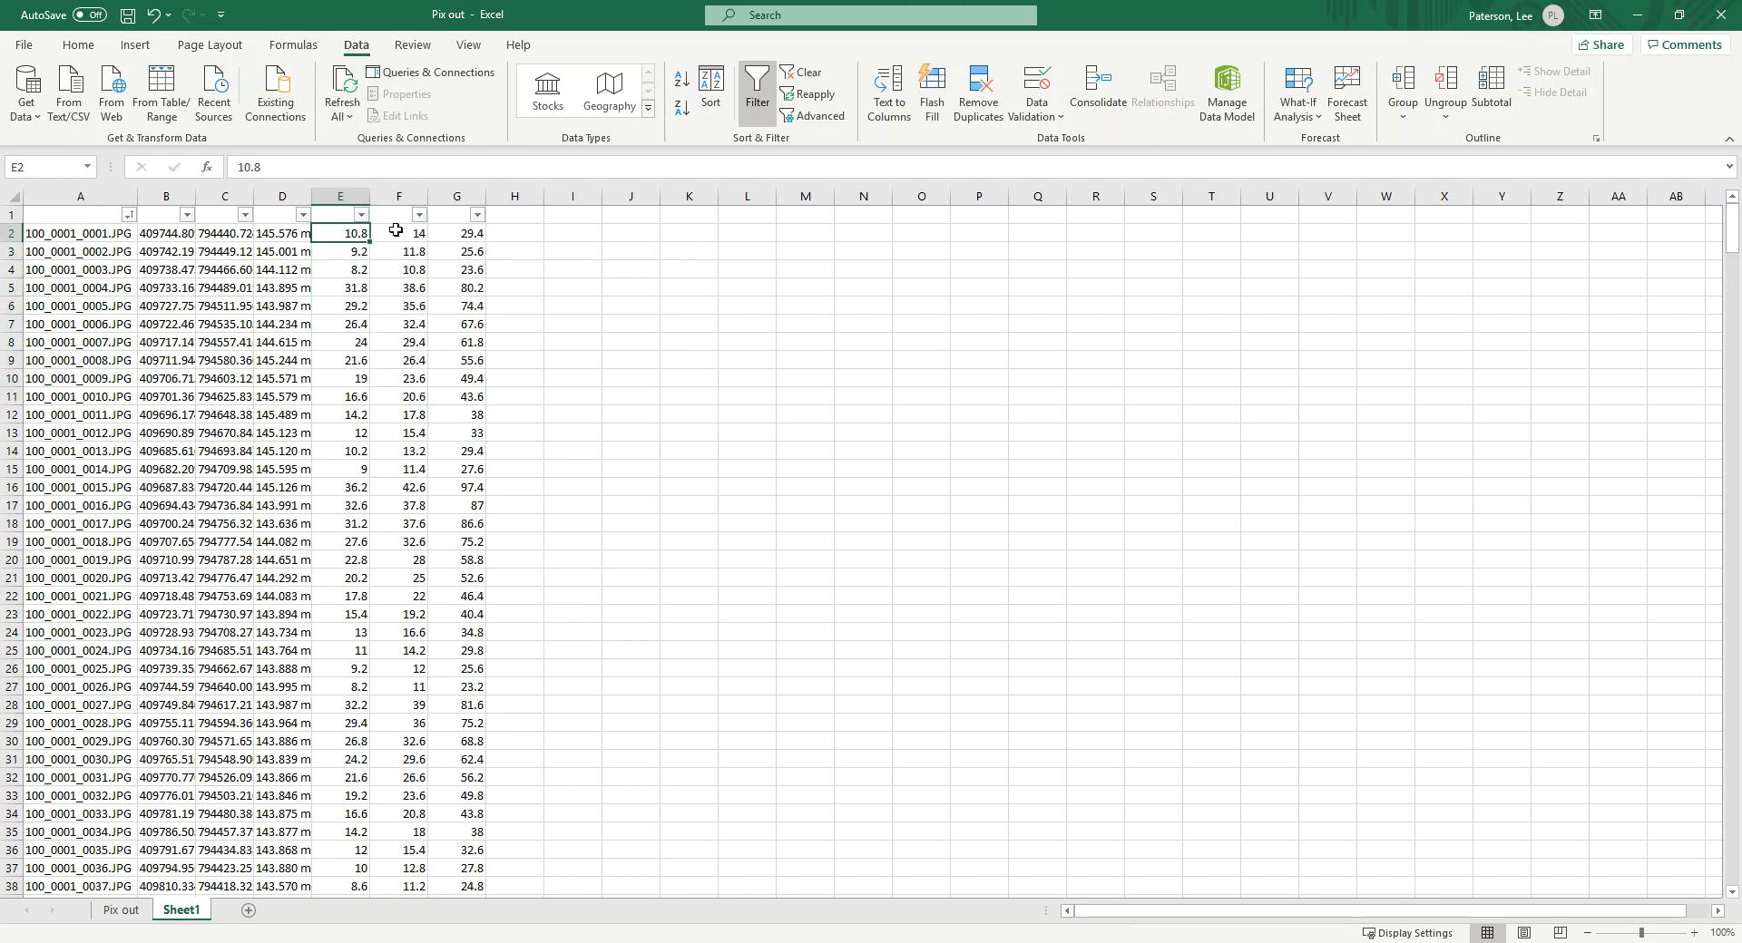
{"action": "left_click", "coordinate": [400, 233], "text": "ctrl"}
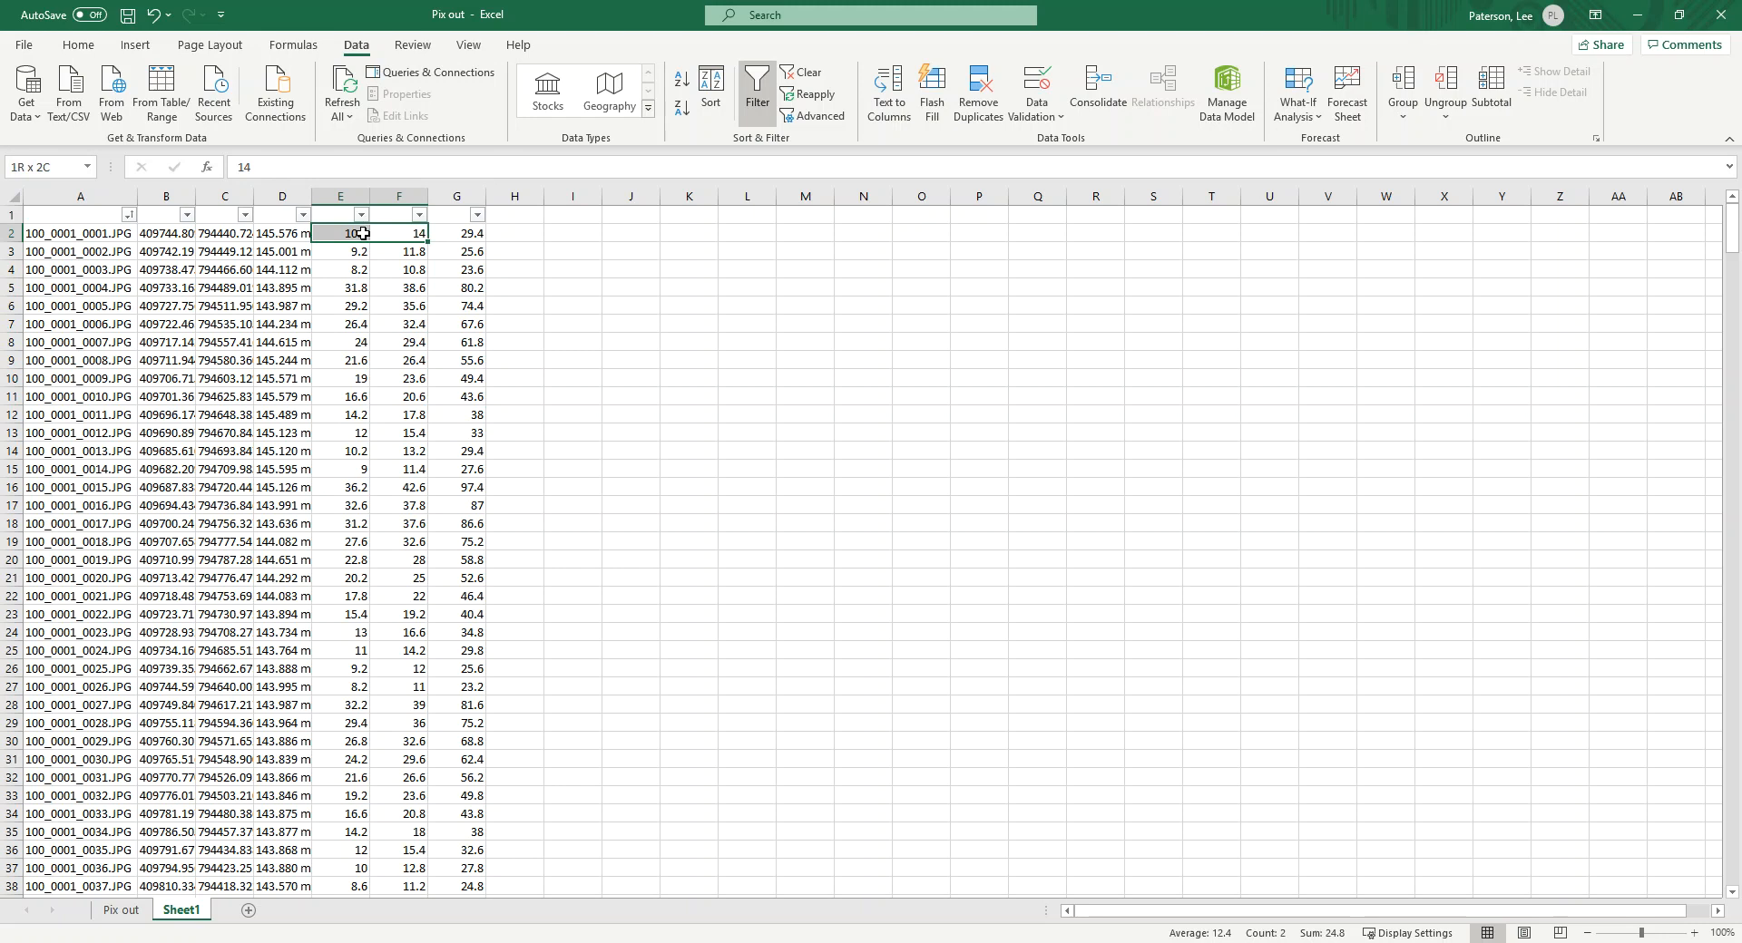
{"action": "left_click", "coordinate": [587, 232]}
{"action": "type", "text": "="}
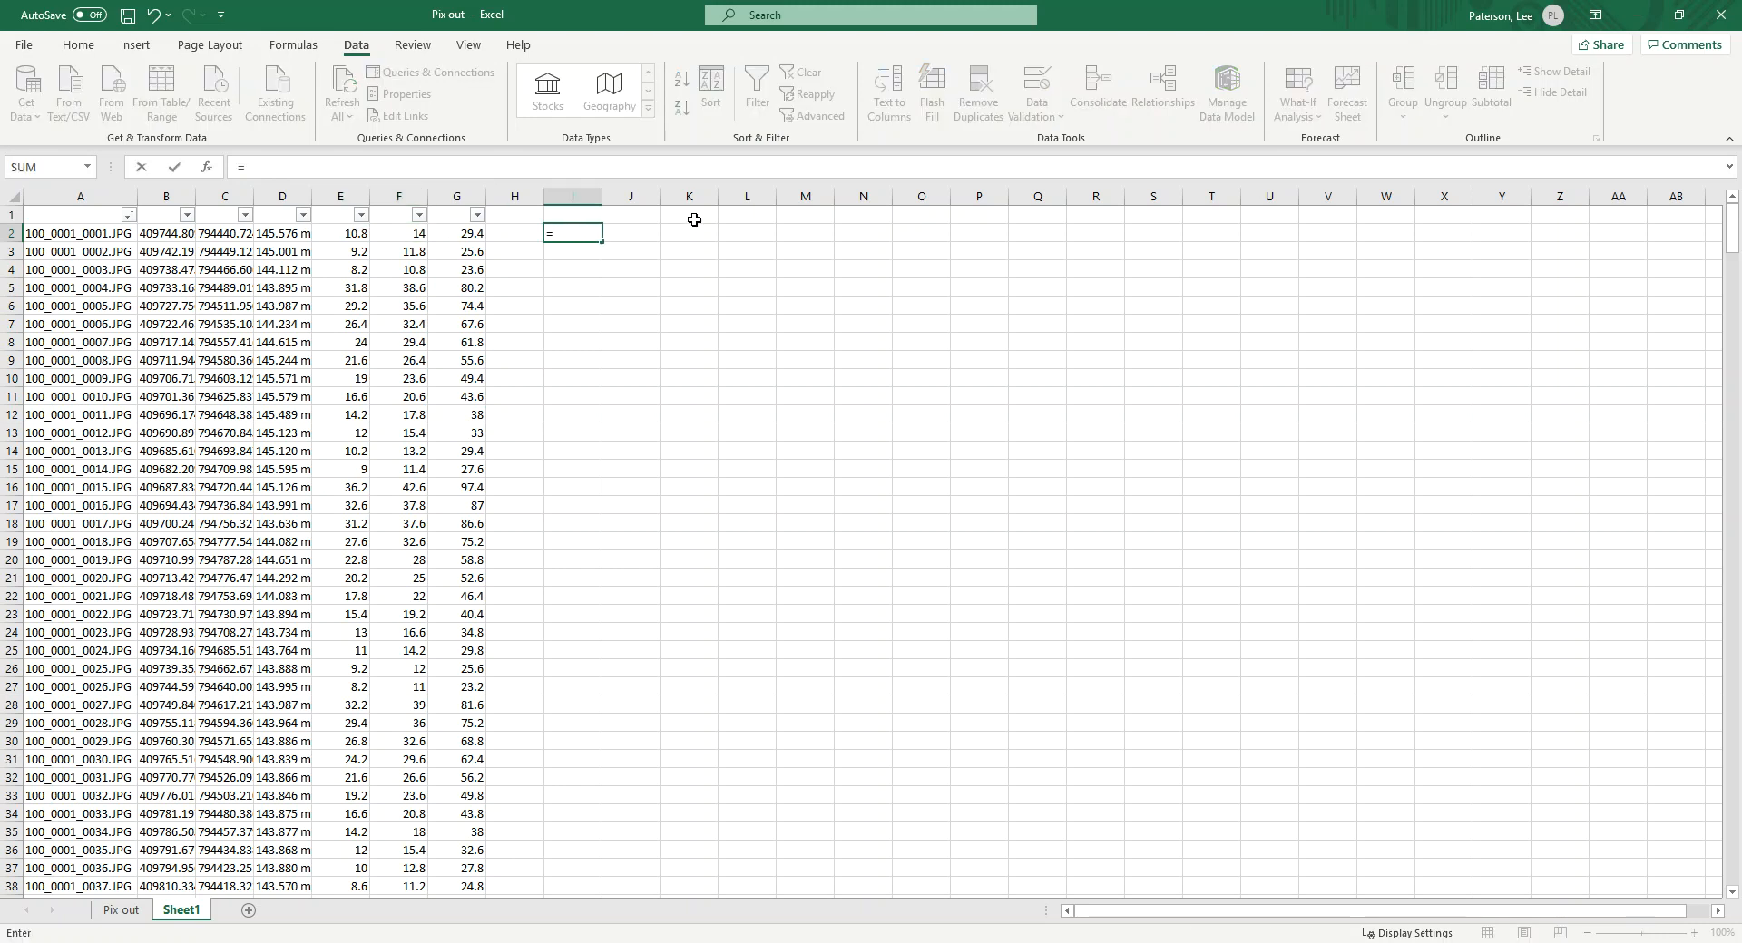
{"action": "type", "text": "max("}
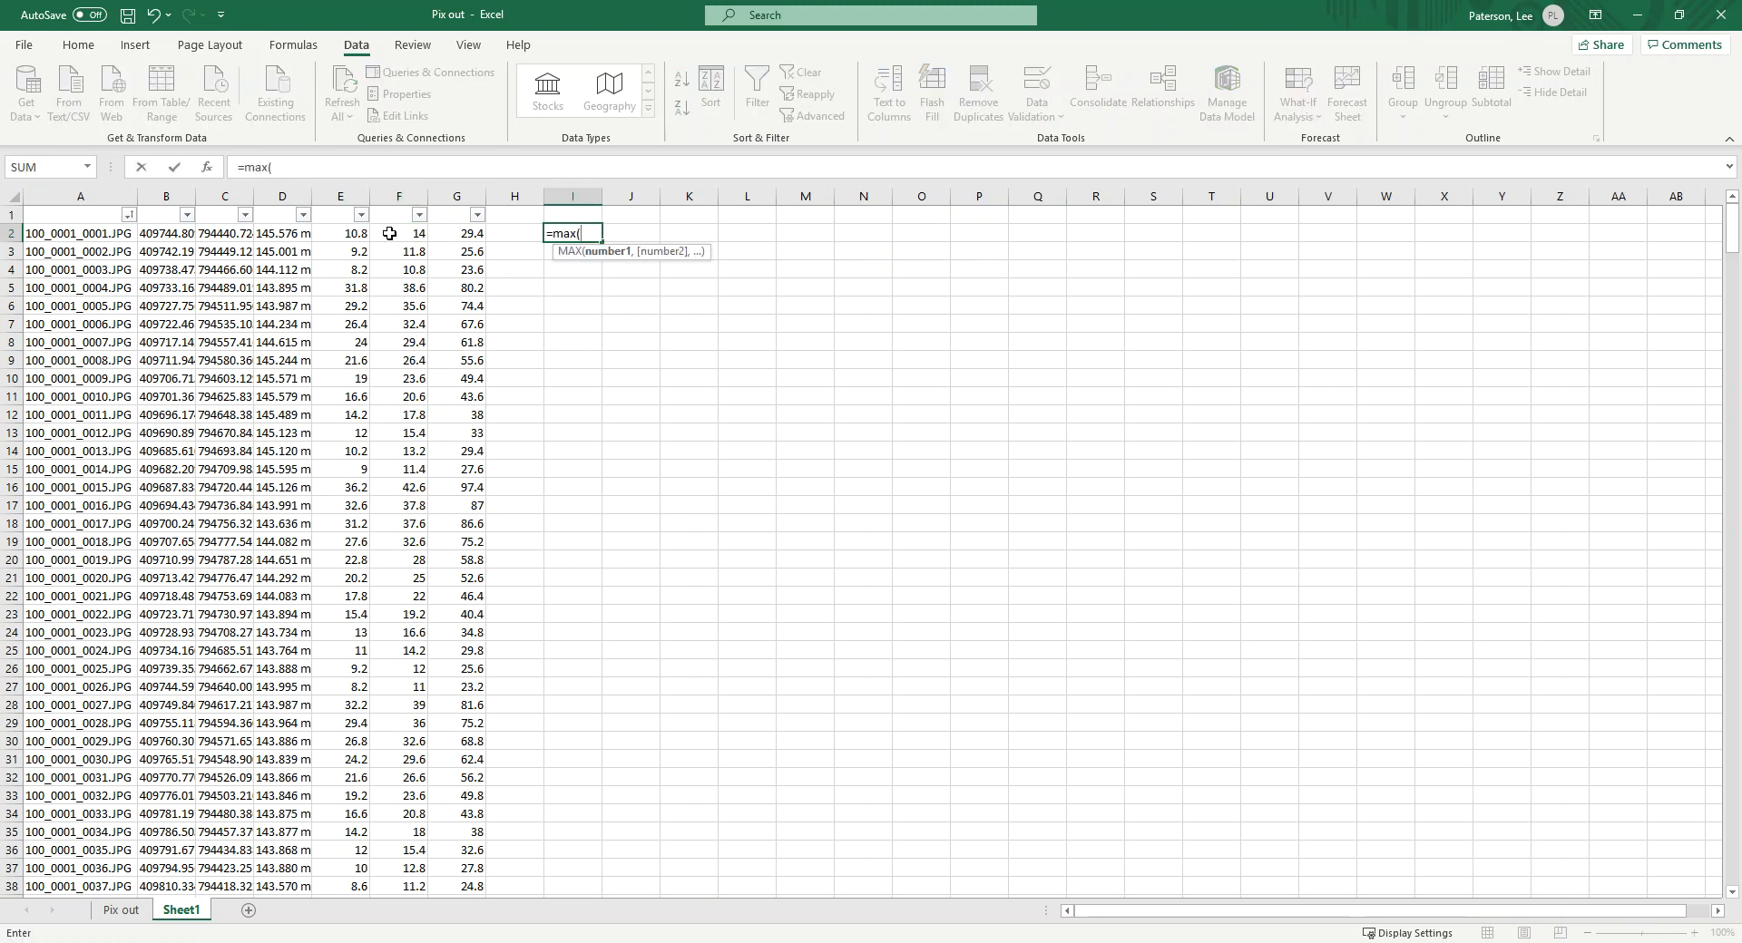
{"action": "left_click_drag", "start_coordinate": [351, 233], "coordinate": [389, 230]}
{"action": "key", "text": "Return"}
{"action": "key", "text": "Up"}
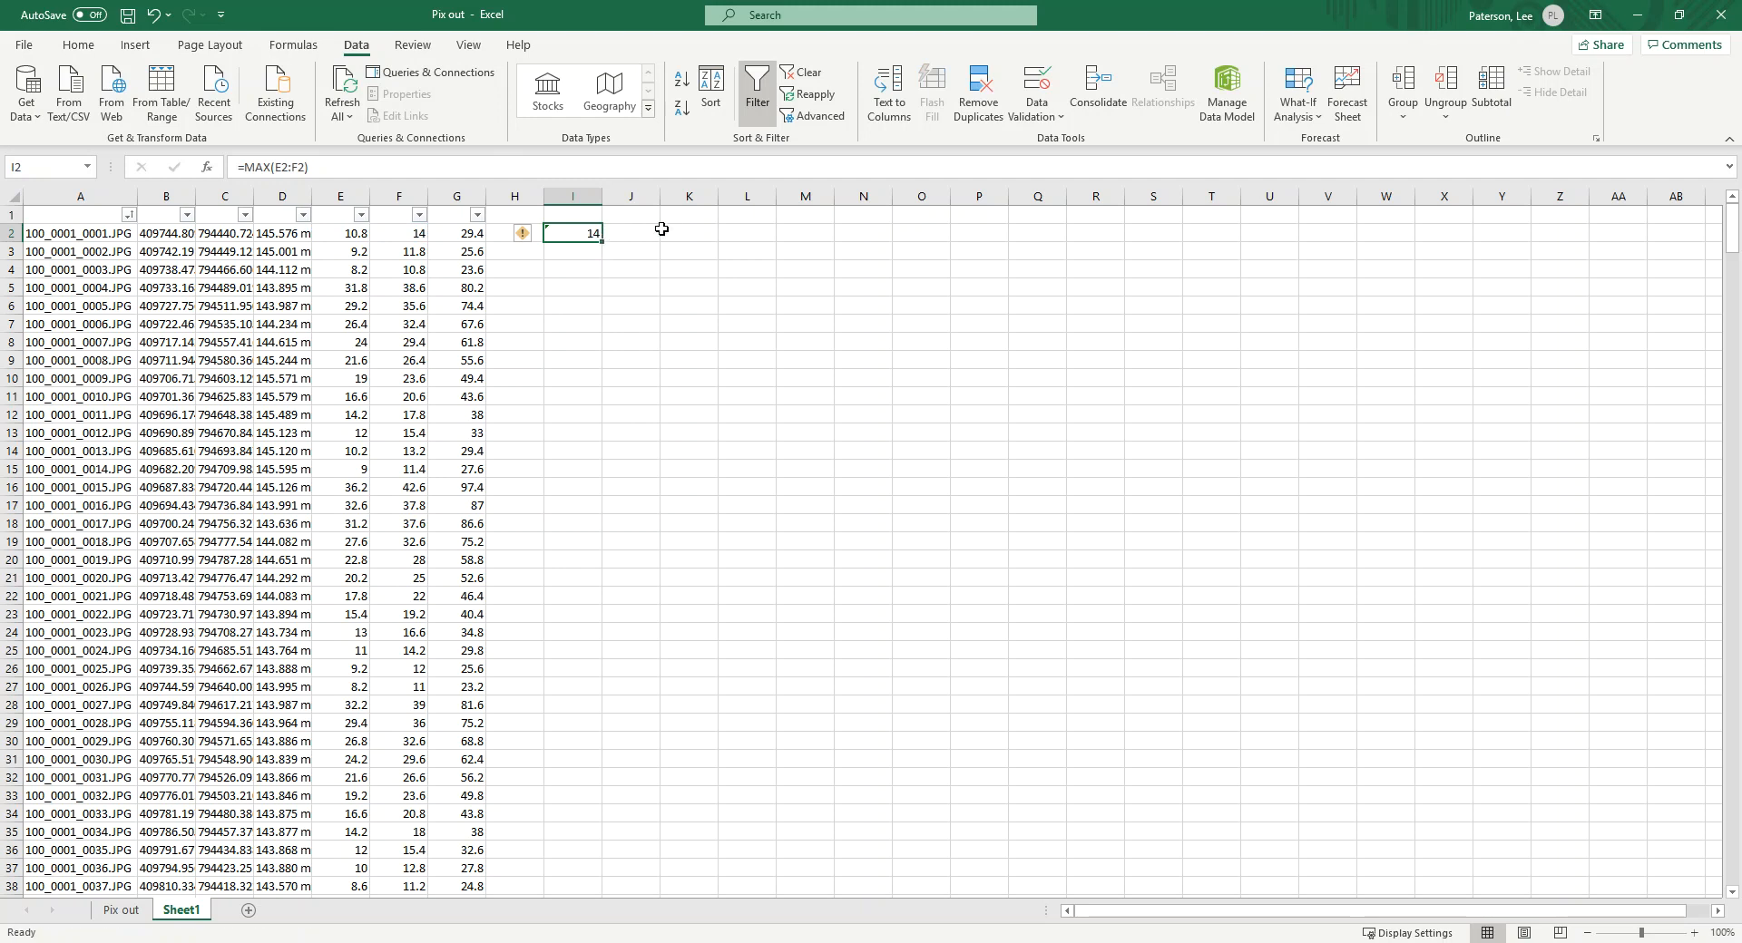
Move the MAX formula from I2 to H2 and fill it down column H for all images.
{"action": "key", "text": "ctrl+x"}
{"action": "key", "text": "Left"}
{"action": "key", "text": "ctrl+v"}
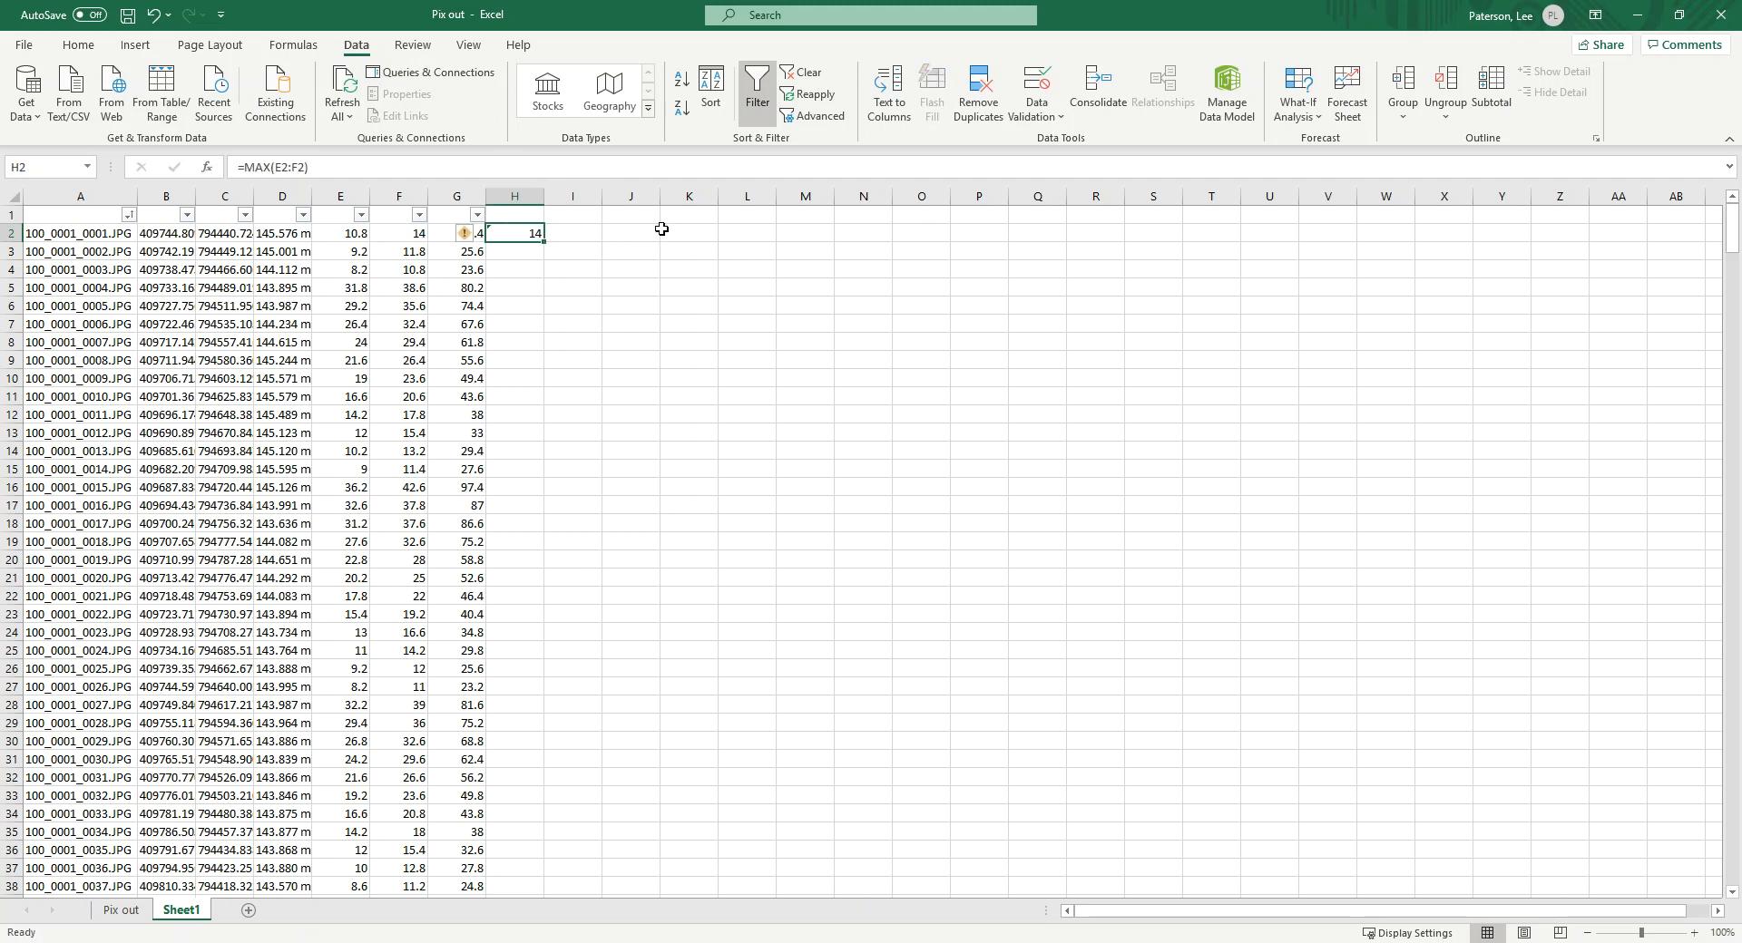
{"action": "double_click", "coordinate": [547, 240]}
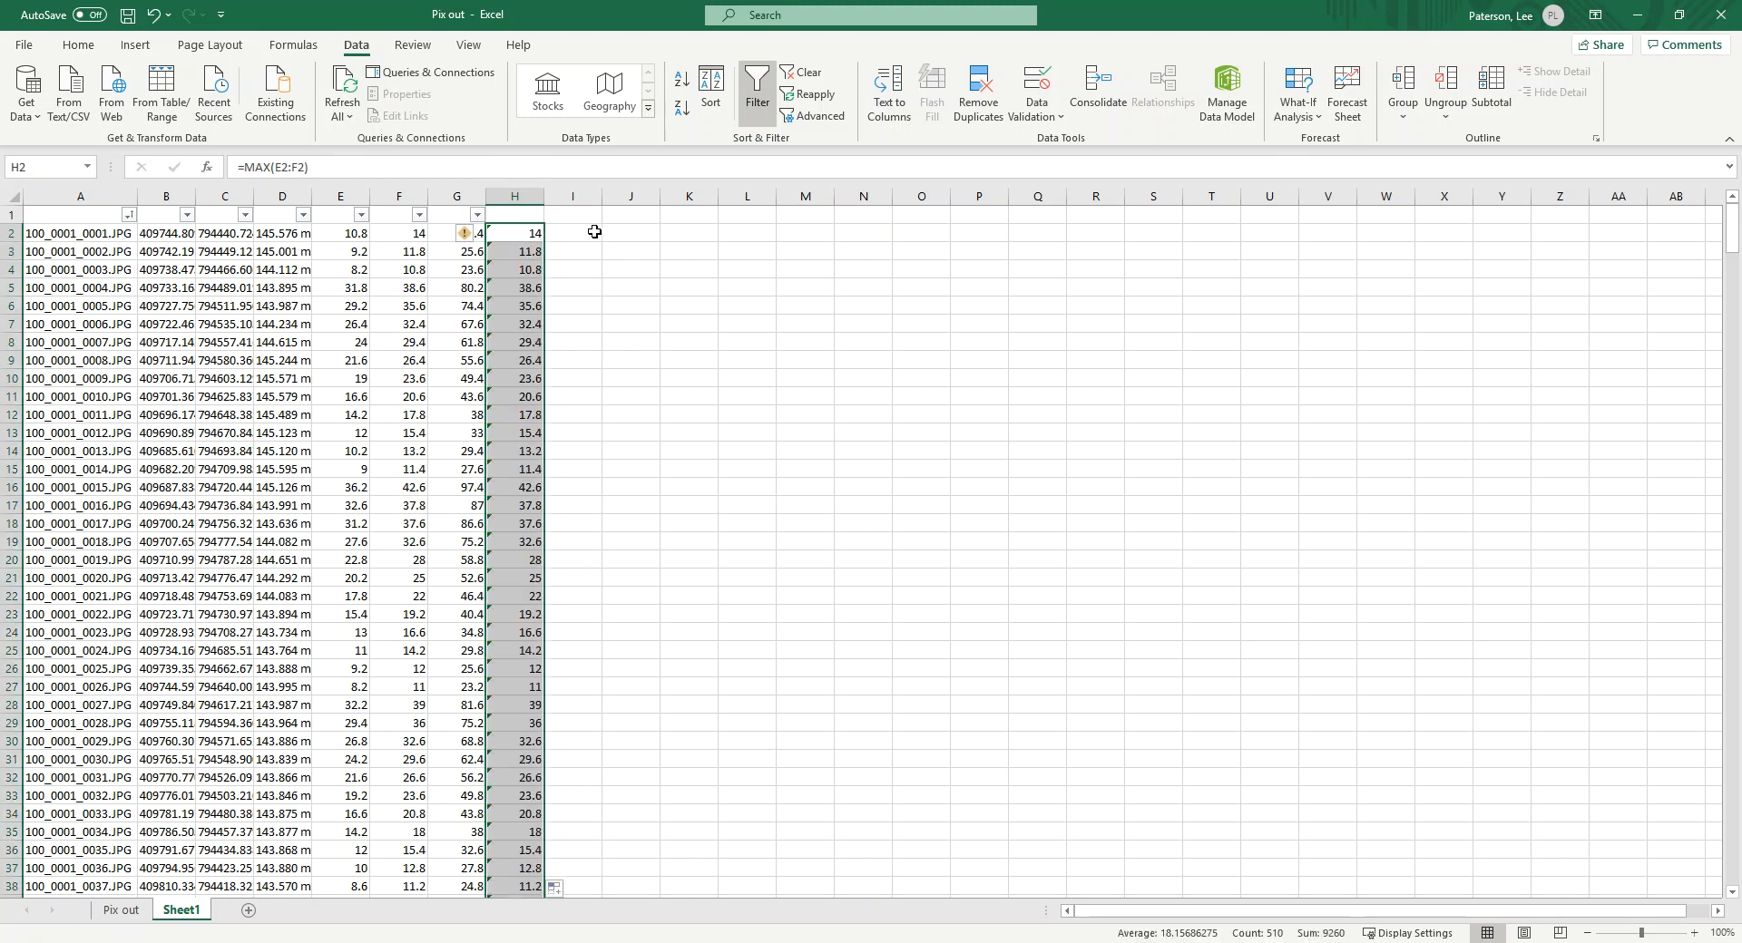
Copy the vertical RMS errors in column G of Sheet1 to column I.
{"action": "left_click", "coordinate": [592, 234]}
{"action": "left_click", "coordinate": [473, 194]}
{"action": "key", "text": "ctrl+c"}
{"action": "left_click", "coordinate": [580, 232]}
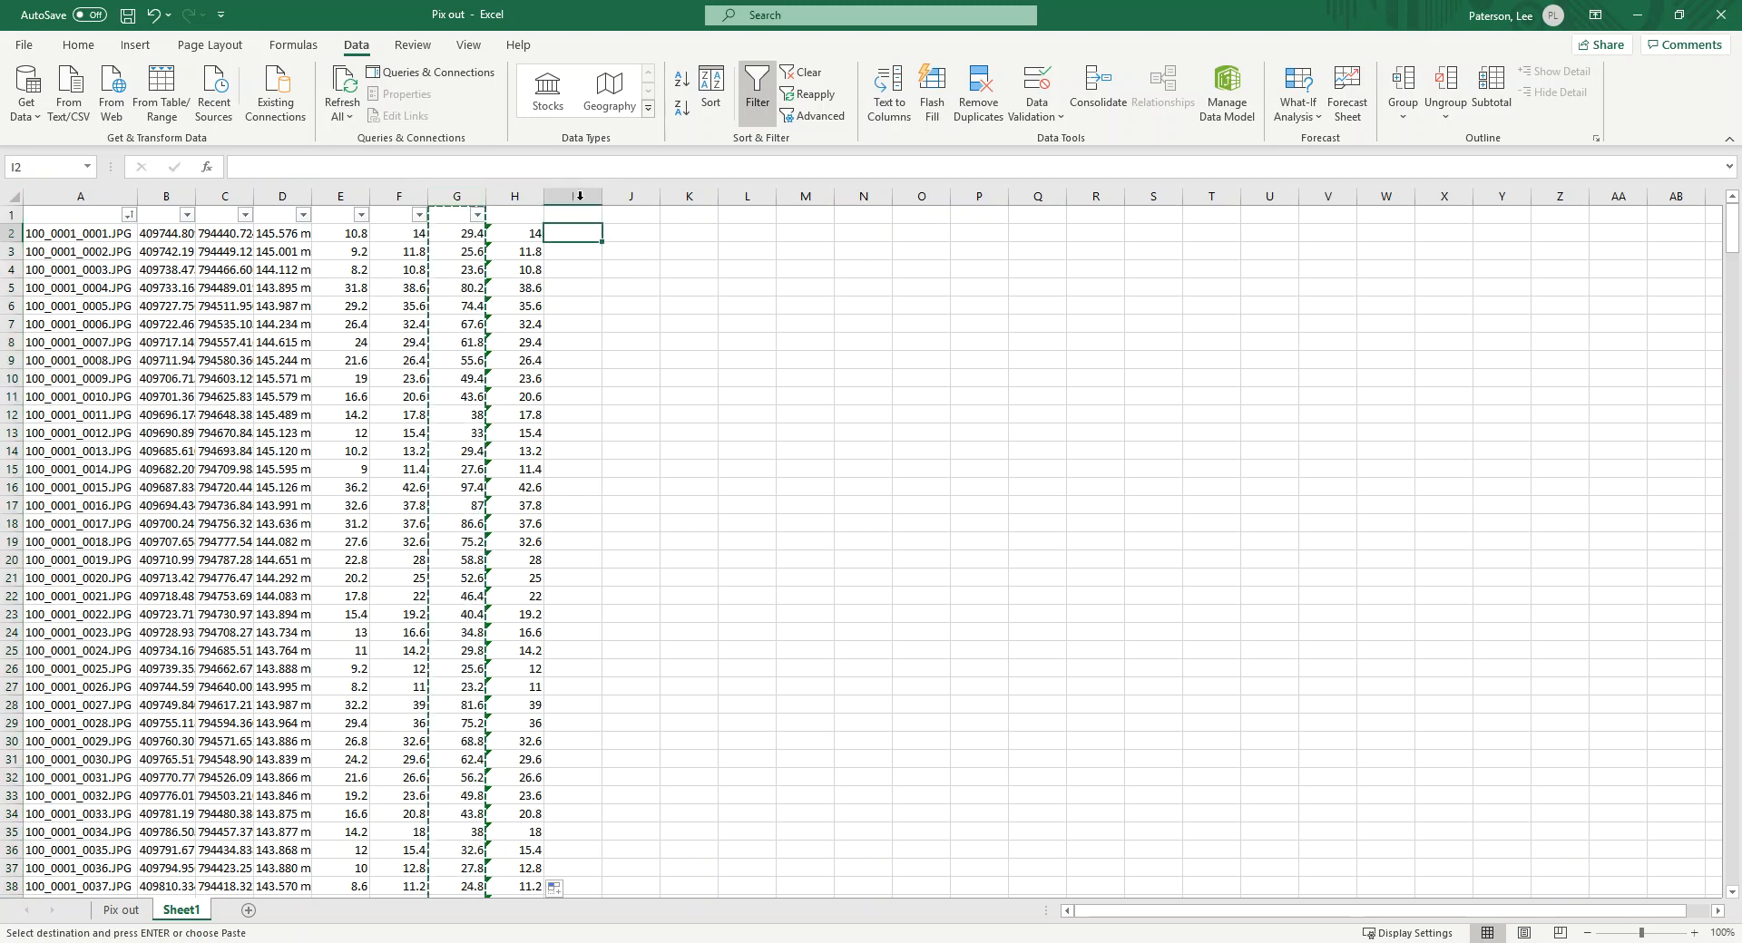
{"action": "left_click", "coordinate": [580, 195]}
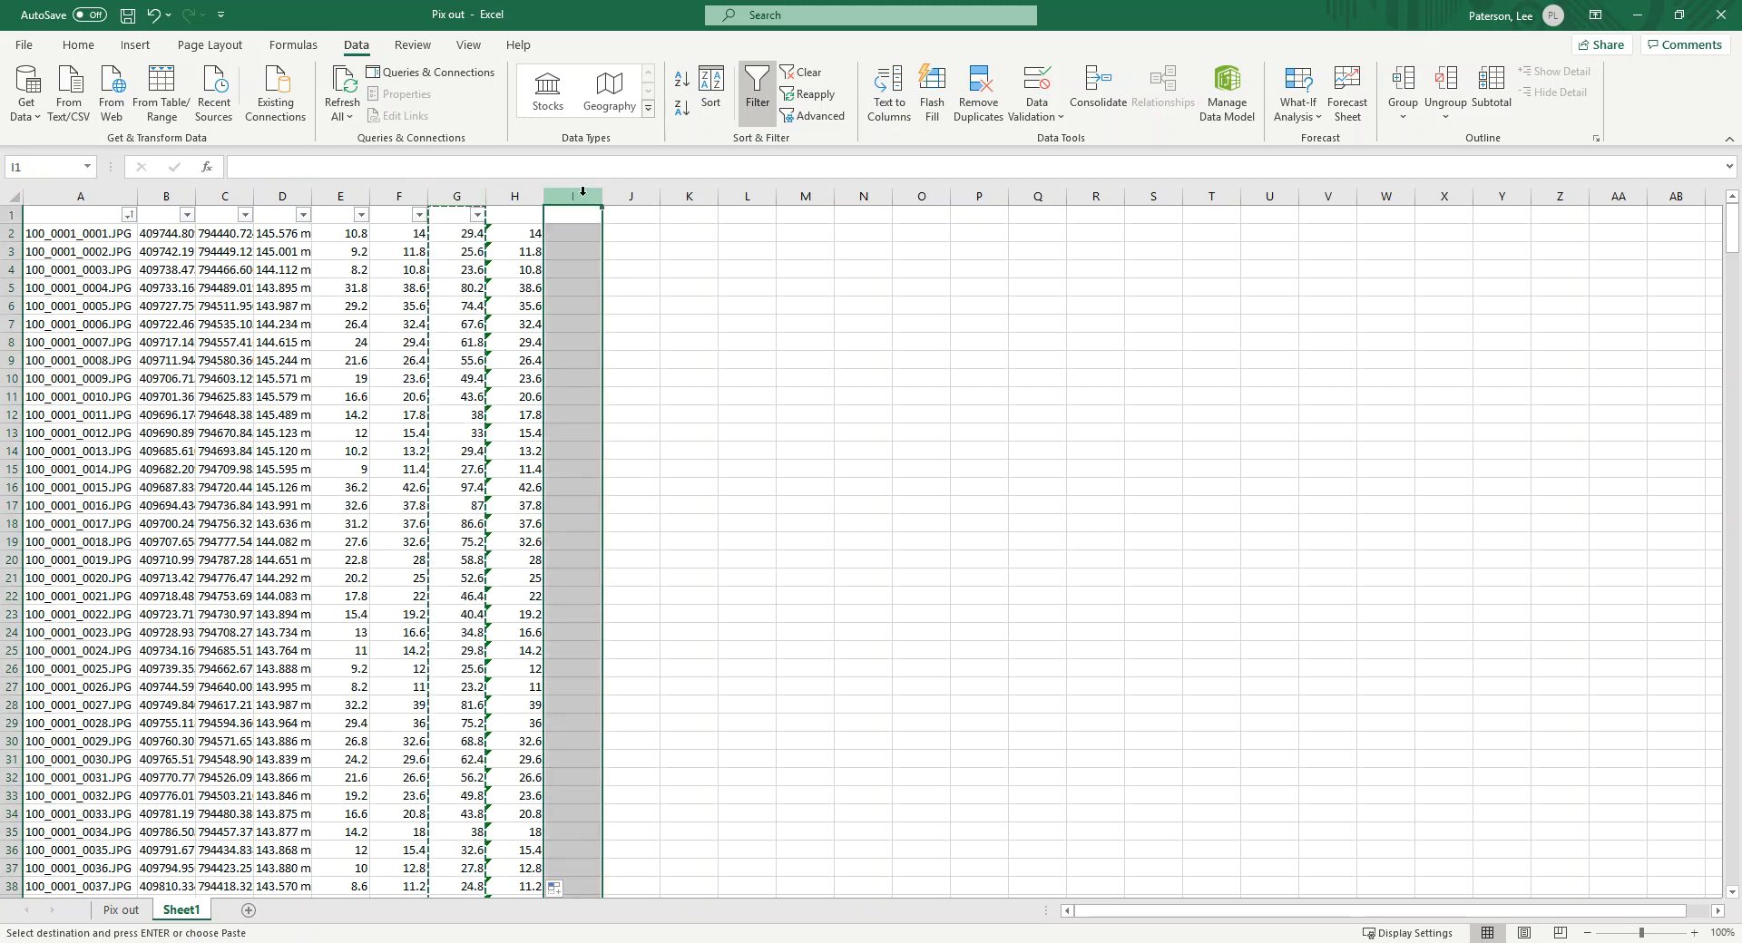
{"action": "key", "text": "ctrl+v"}
Replace the MAX formulas in column H of Sheet1 with their values.
{"action": "left_click", "coordinate": [514, 195]}
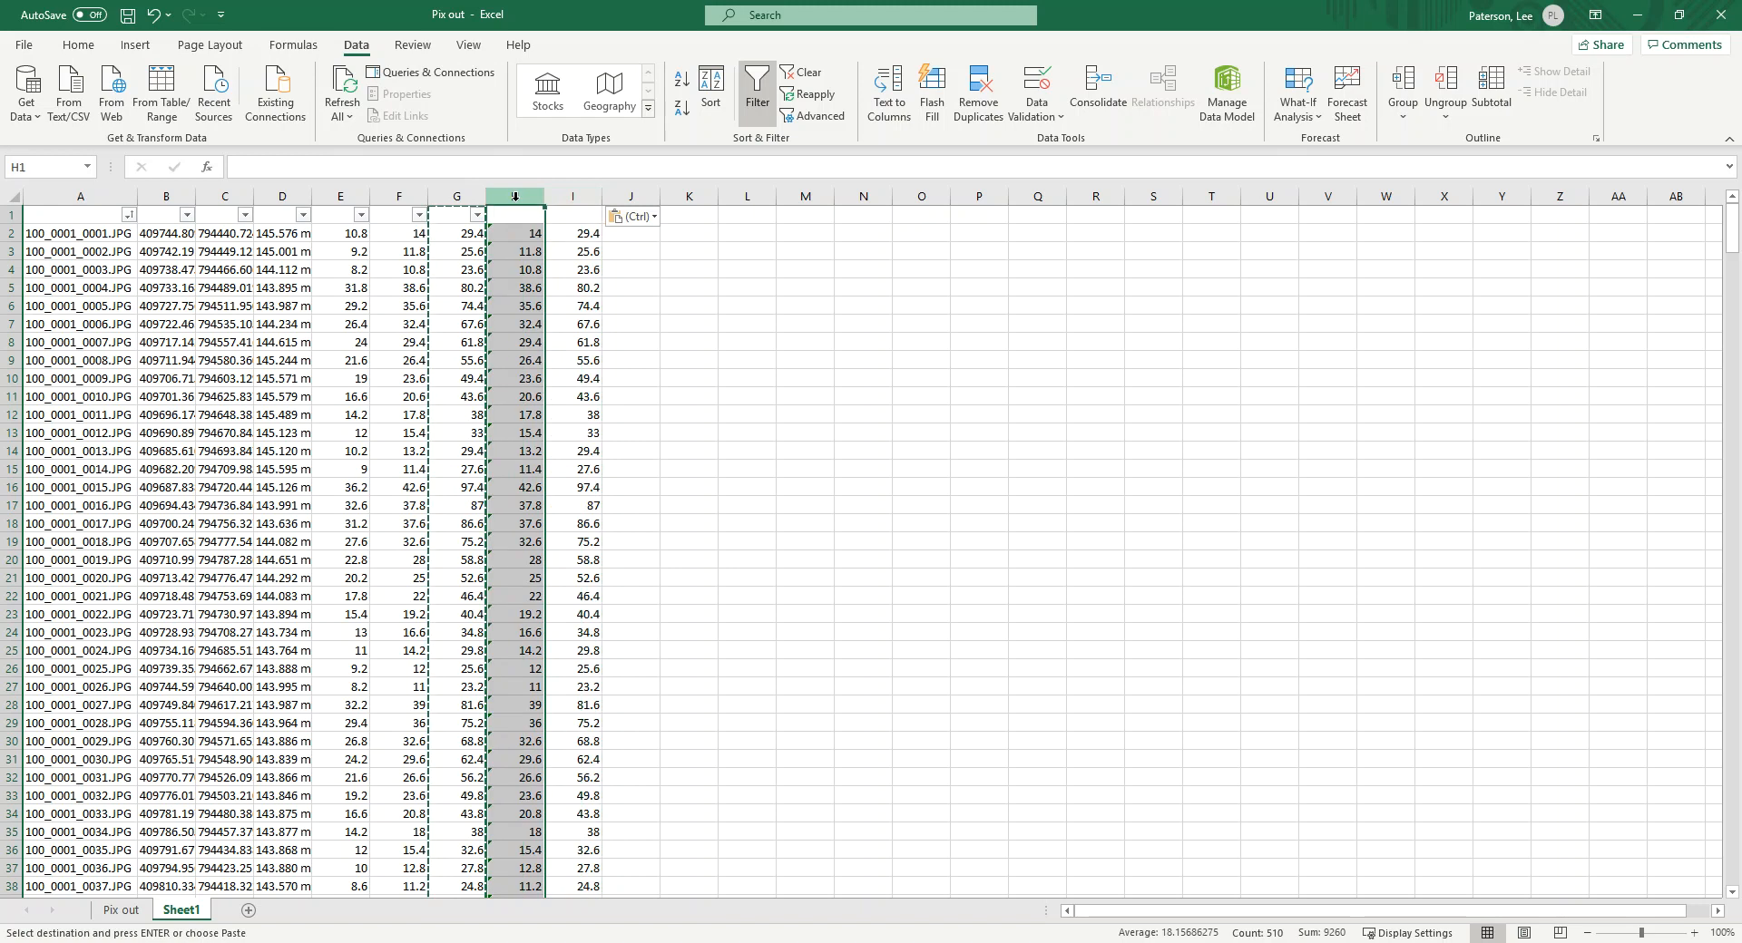
{"action": "key", "text": "ctrl+c"}
{"action": "right_click", "coordinate": [518, 195]}
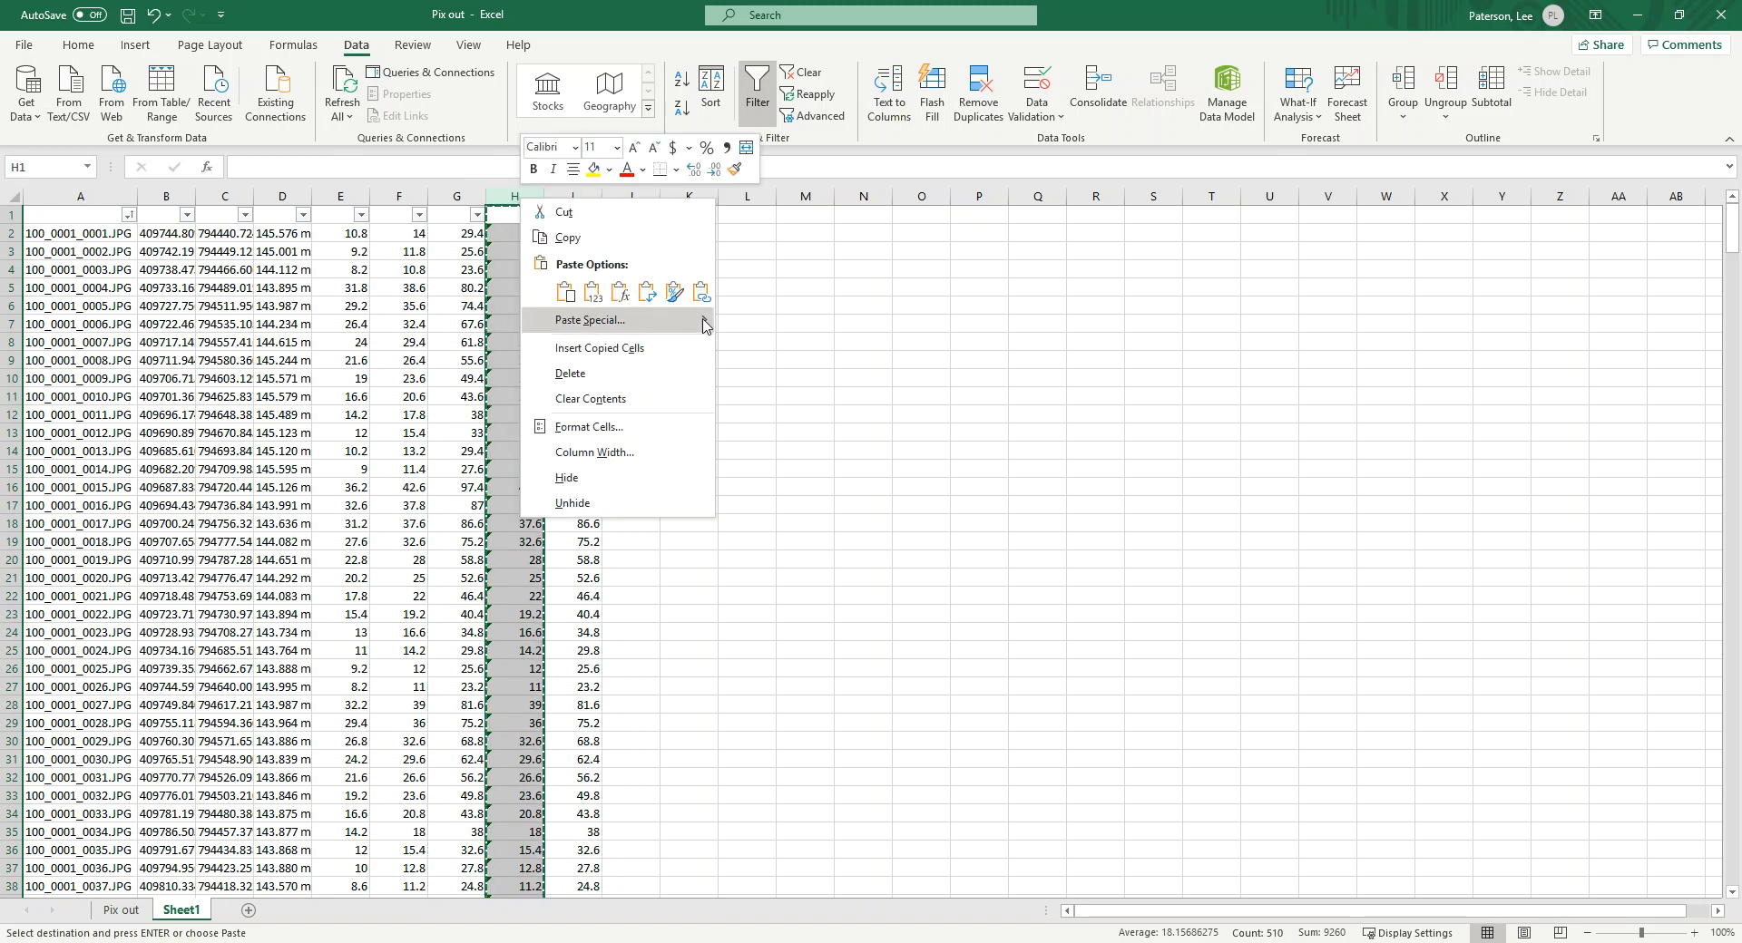
{"action": "left_click", "coordinate": [593, 291]}
{"action": "left_click", "coordinate": [662, 304]}
{"action": "left_click", "coordinate": [529, 234]}
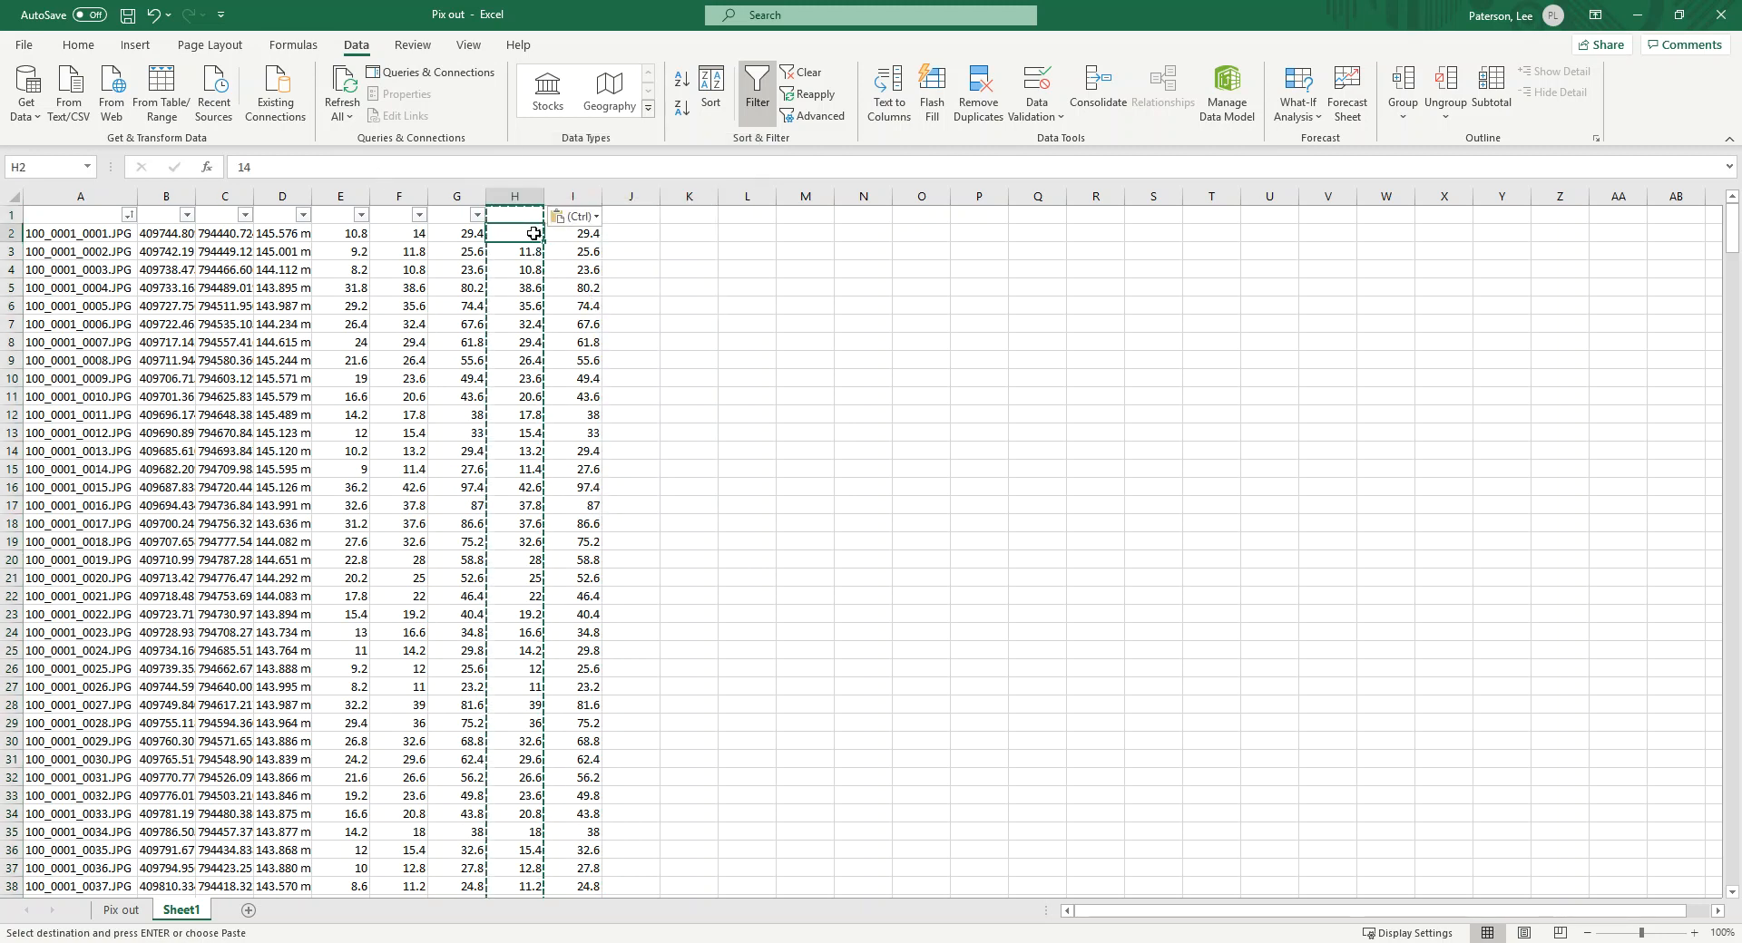
Convert the first row's errors to metres by entering =H2/1000 in K2 and copying the formula to L2.
{"action": "left_click", "coordinate": [679, 234]}
{"action": "key", "text": "Escape"}
{"action": "type", "text": "="}
{"action": "key", "text": "Left"}
{"action": "key", "text": "Left"}
{"action": "key", "text": "Left"}
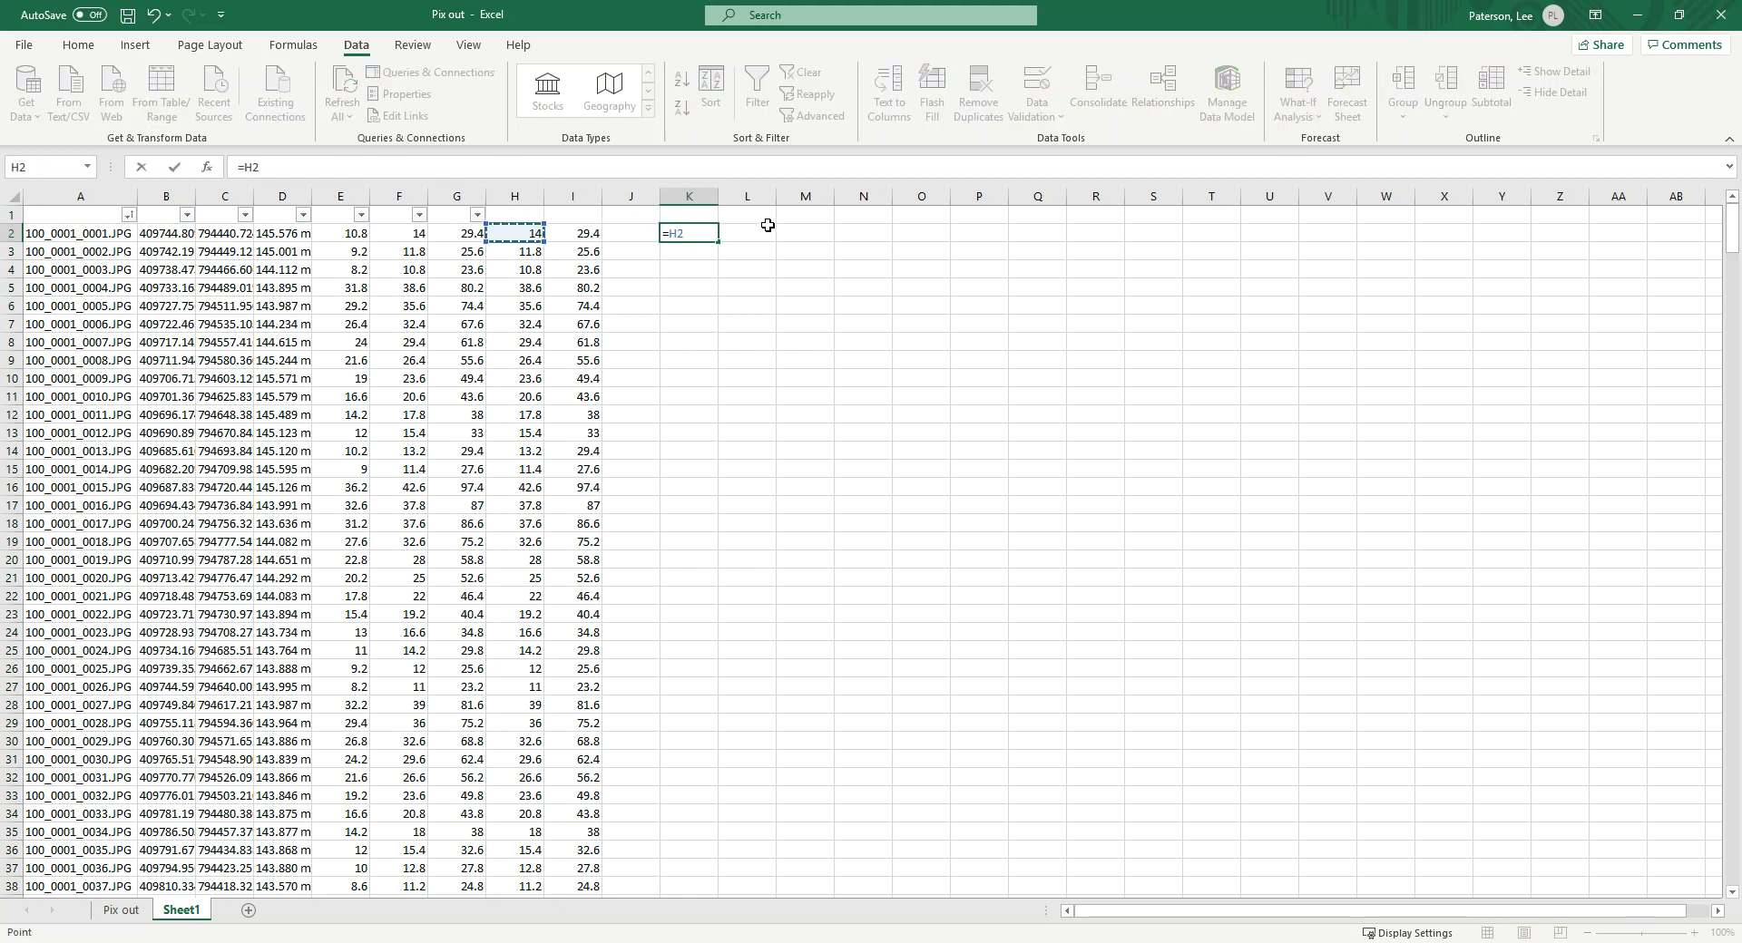
{"action": "type", "text": "/1000"}
{"action": "key", "text": "ctrl+Return"}
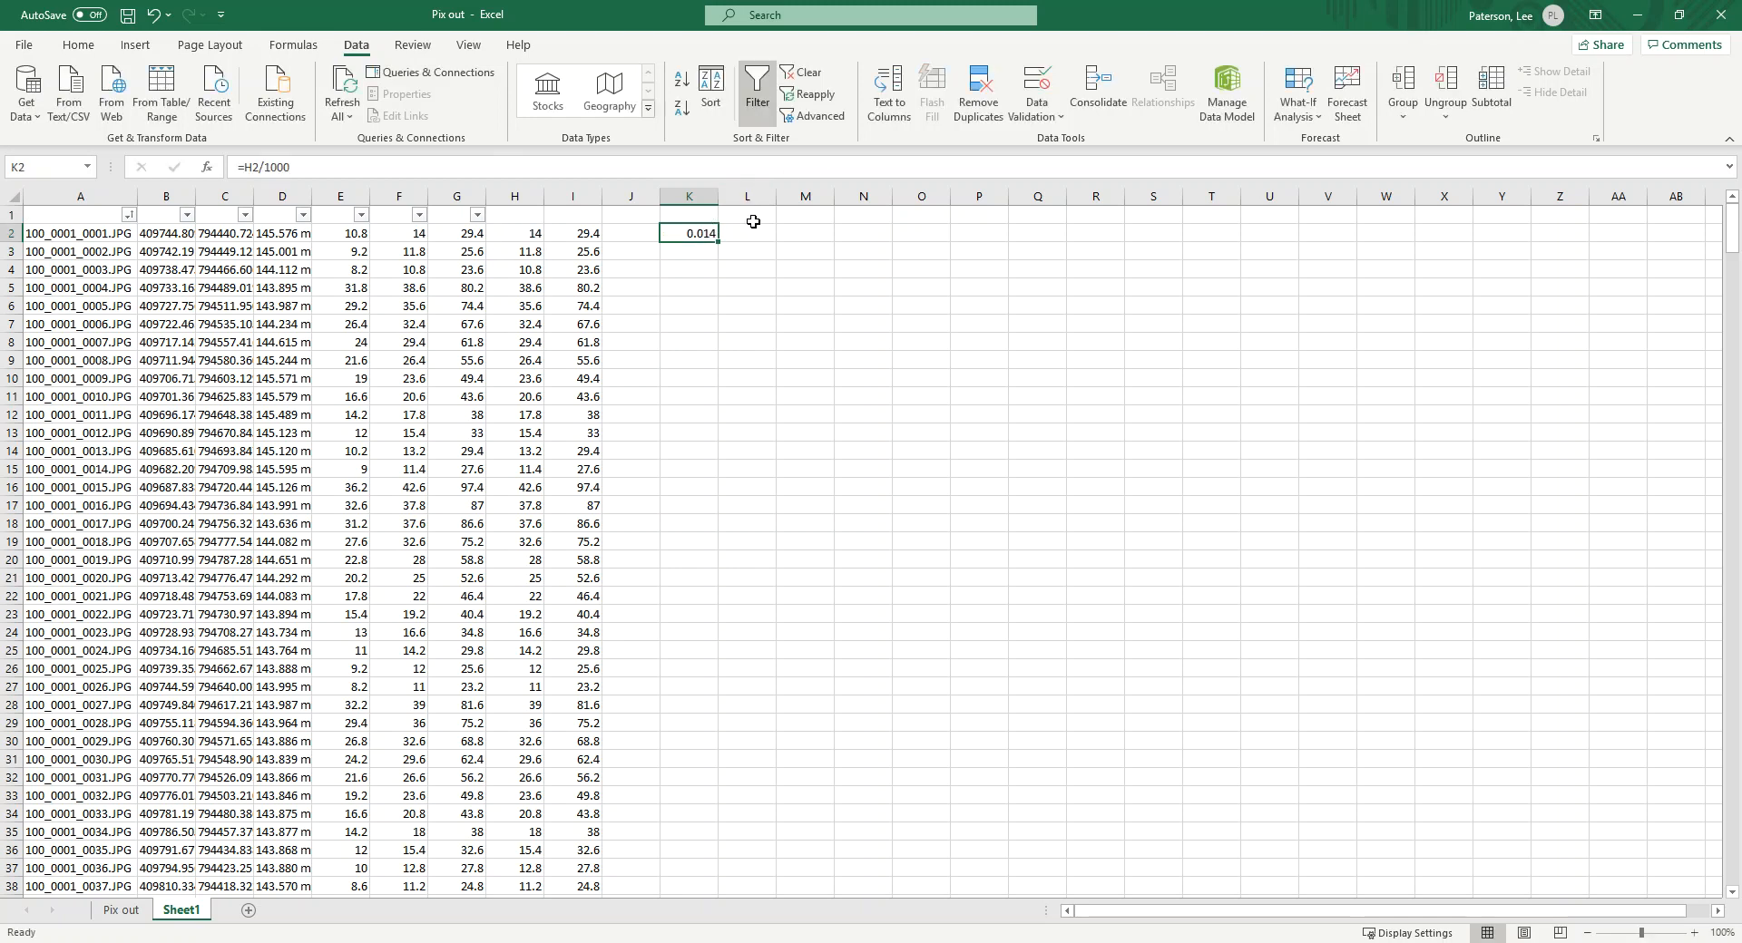
{"action": "key", "text": "ctrl+c"}
{"action": "key", "text": "Right"}
{"action": "key", "text": "ctrl+v"}
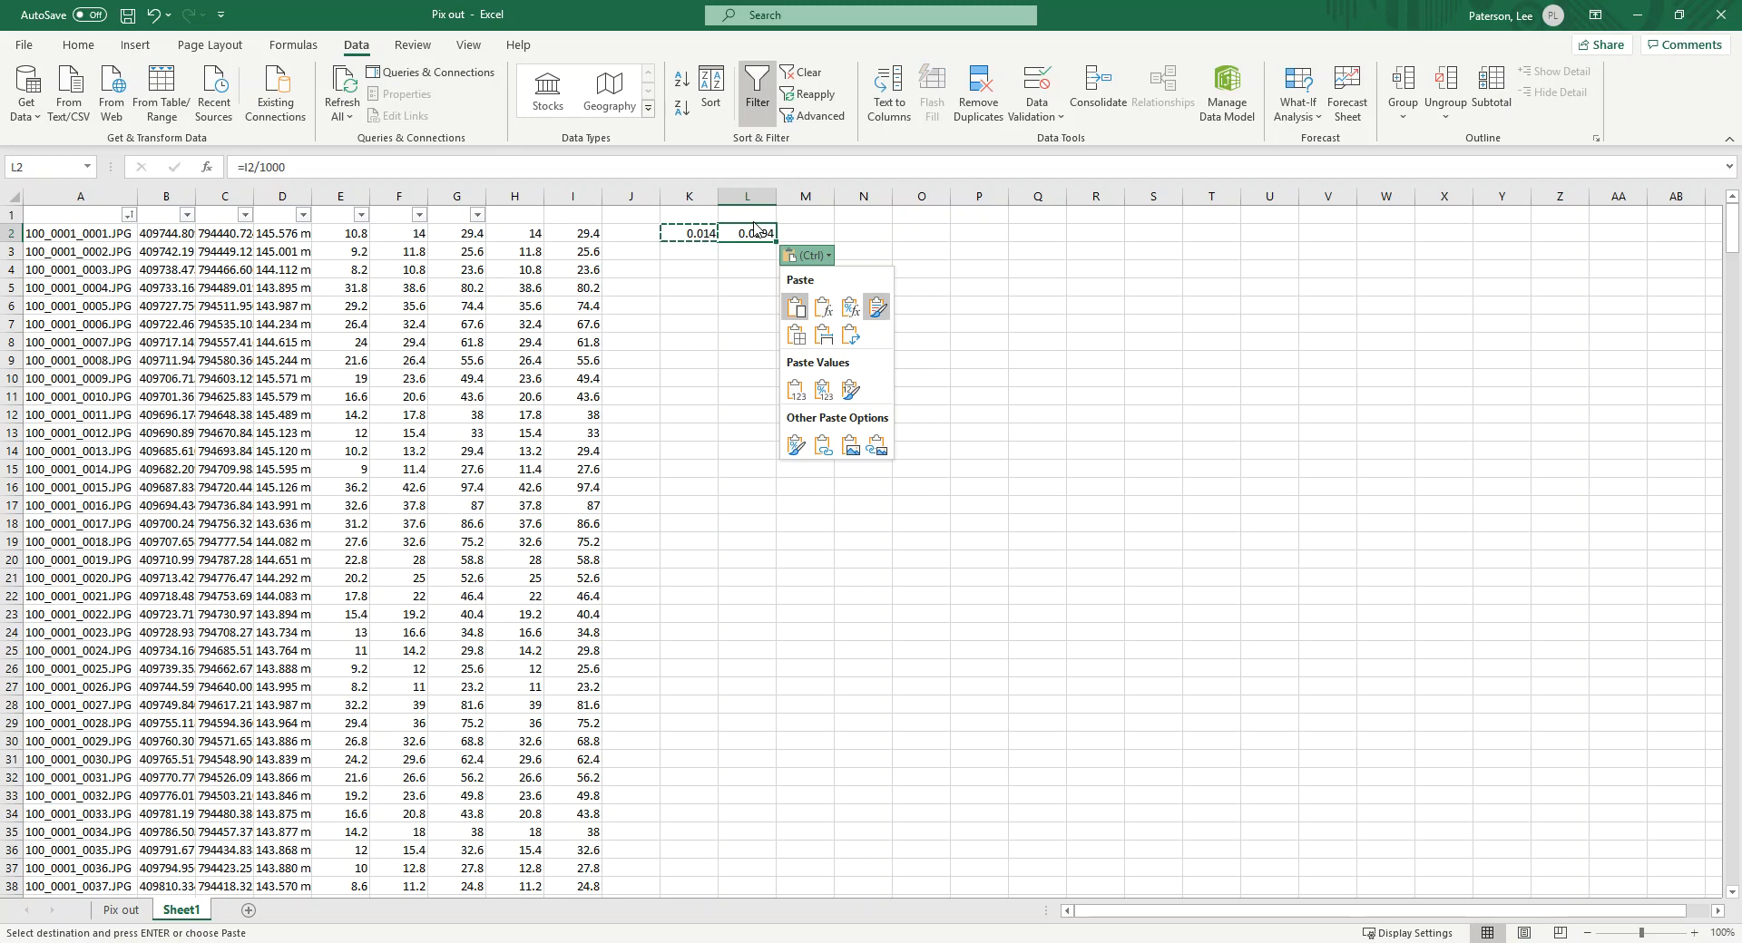
Delete the empty column J and fill the division formulas in J2:K2 down for all images.
{"action": "right_click", "coordinate": [635, 197]}
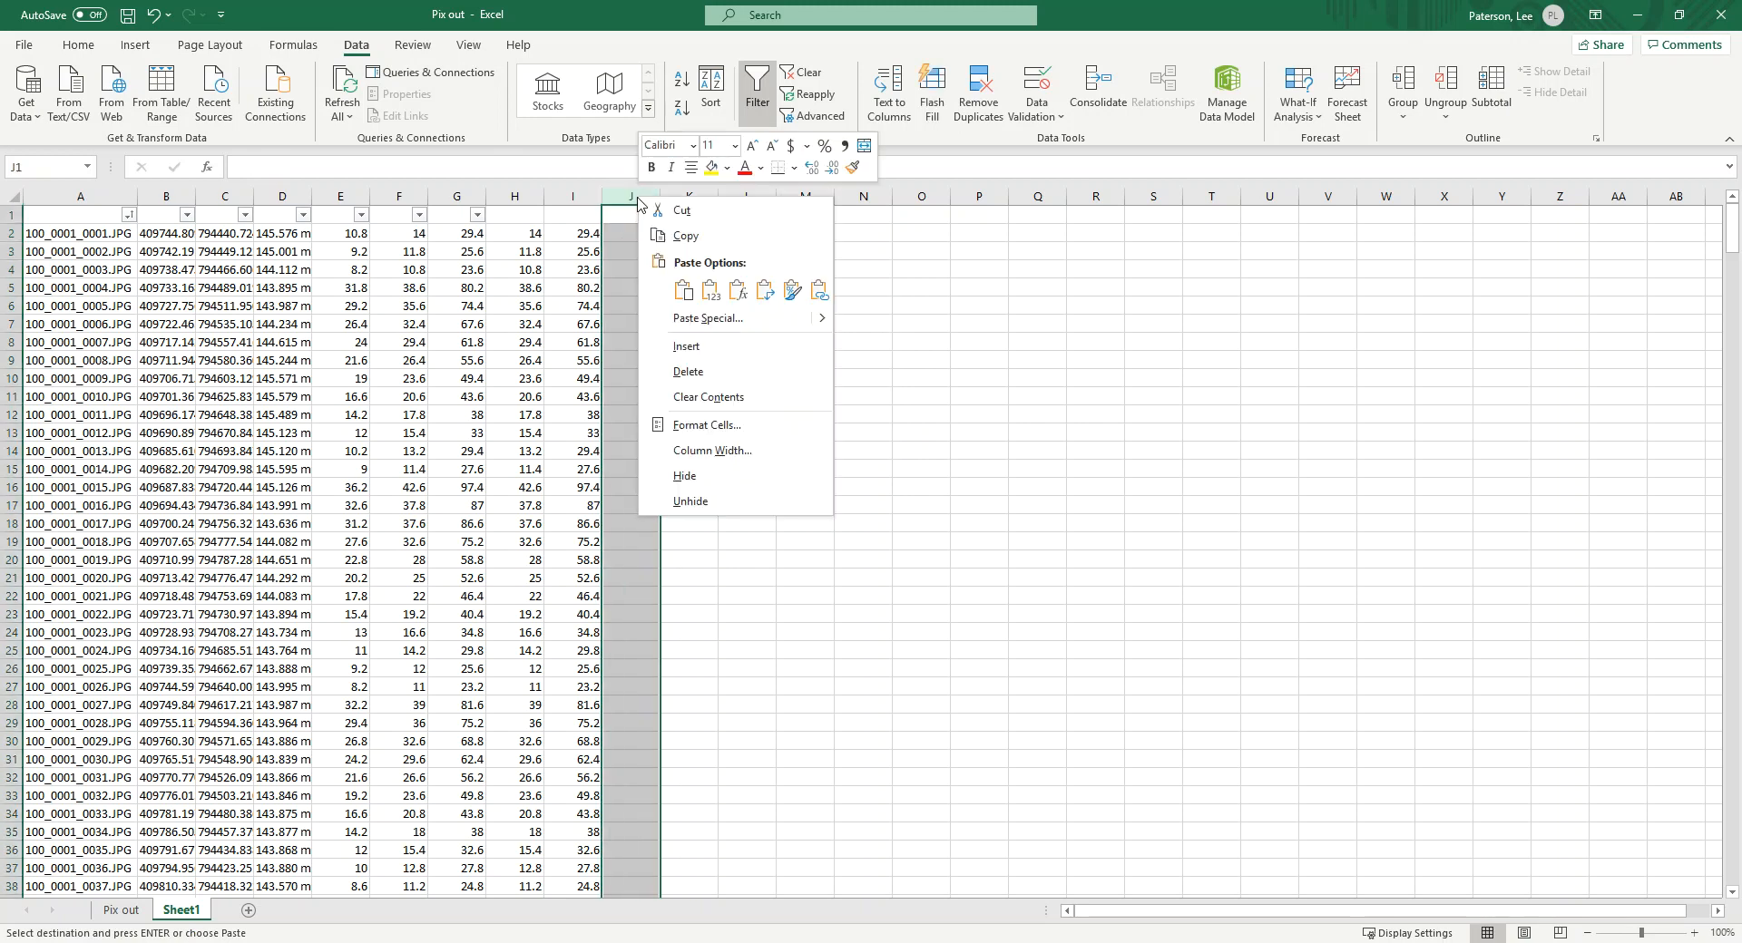
{"action": "left_click", "coordinate": [687, 372]}
{"action": "left_click_drag", "start_coordinate": [635, 233], "coordinate": [712, 237]}
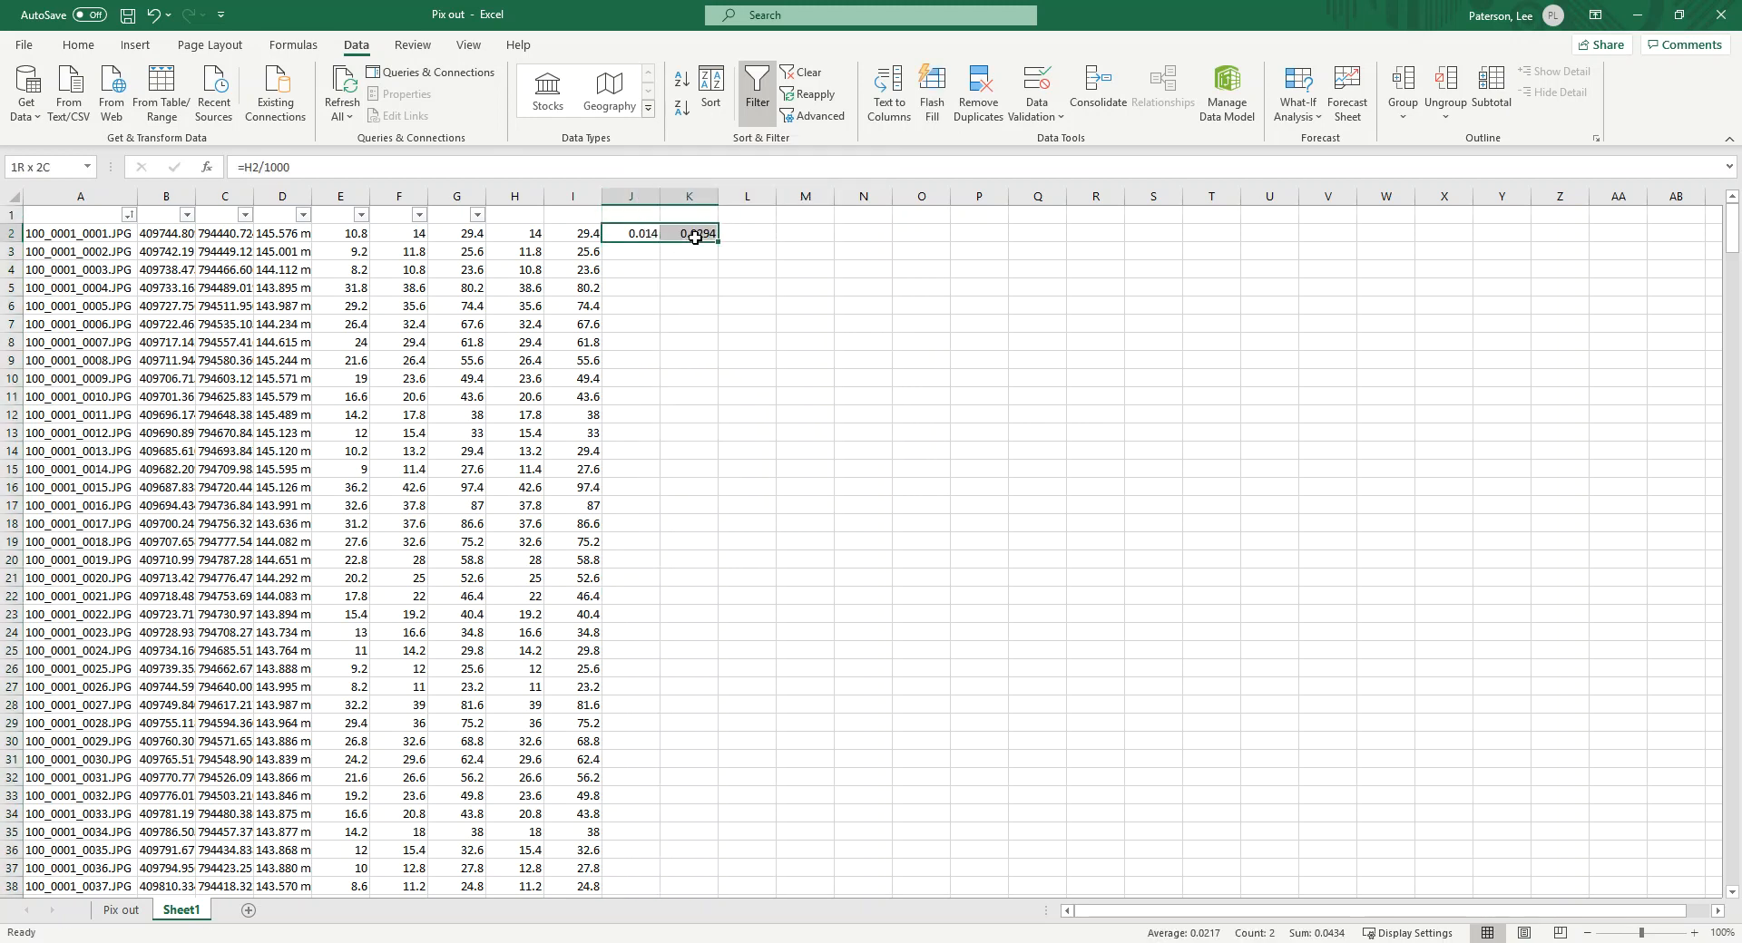
{"action": "double_click", "coordinate": [717, 242]}
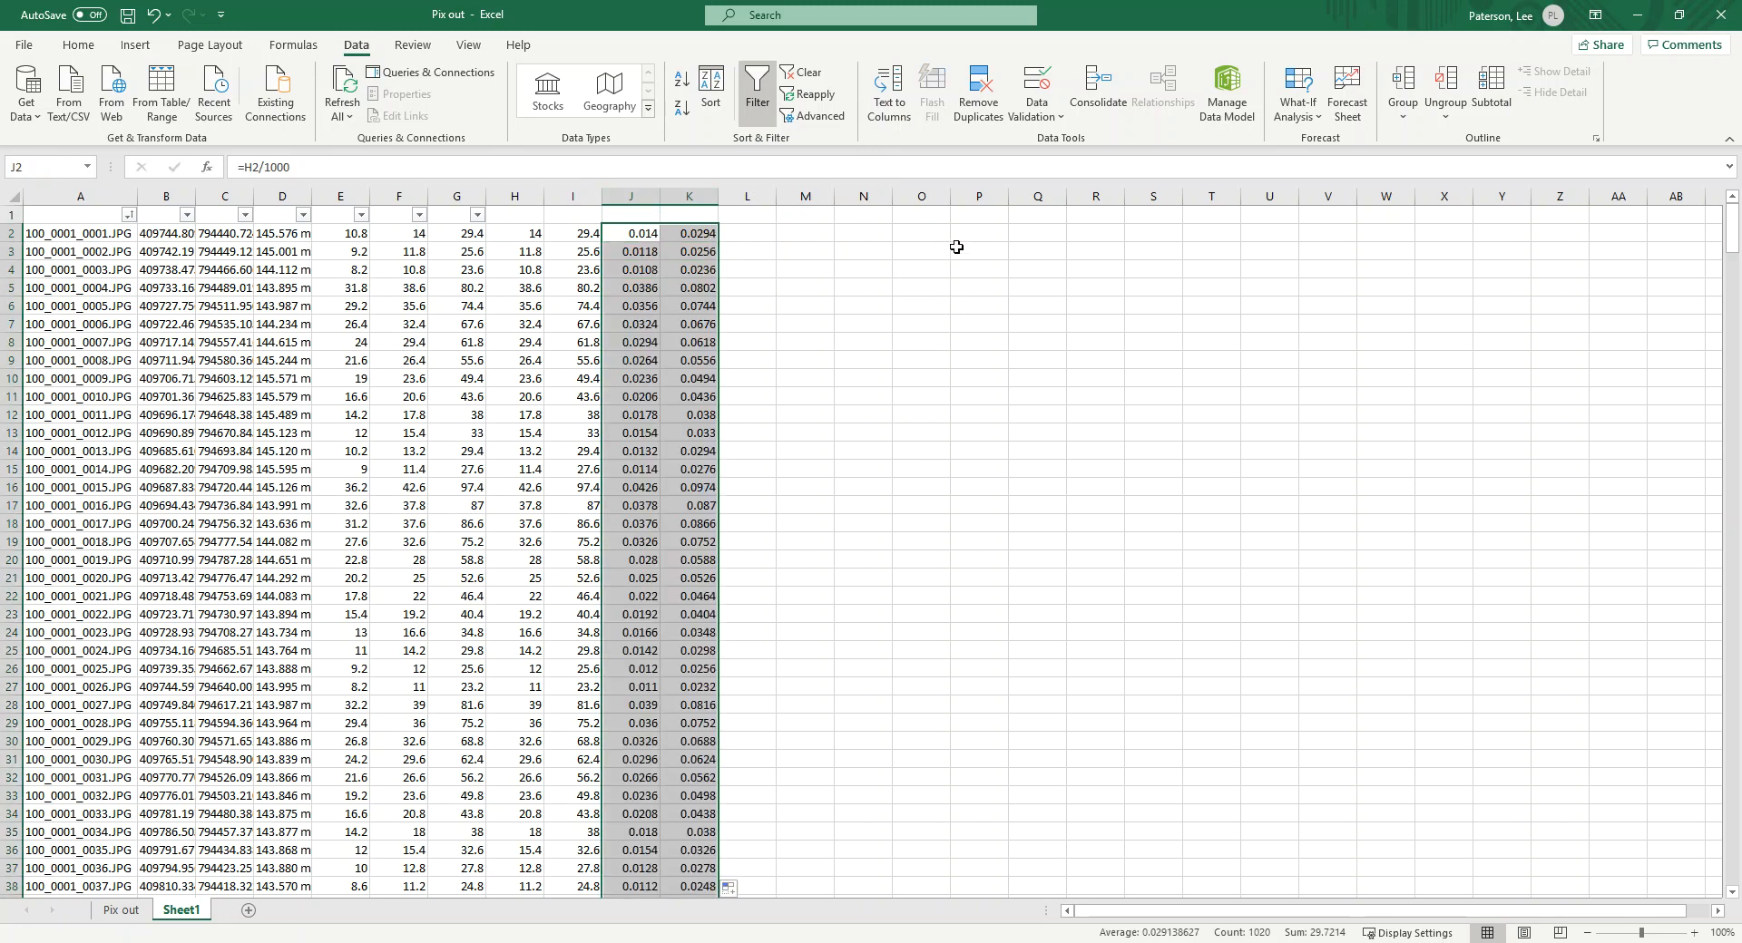
Try to copy the metre accuracies in columns J and K of Sheet1 into Pix out, starting at cell K2.
{"action": "key", "text": "ctrl+c"}
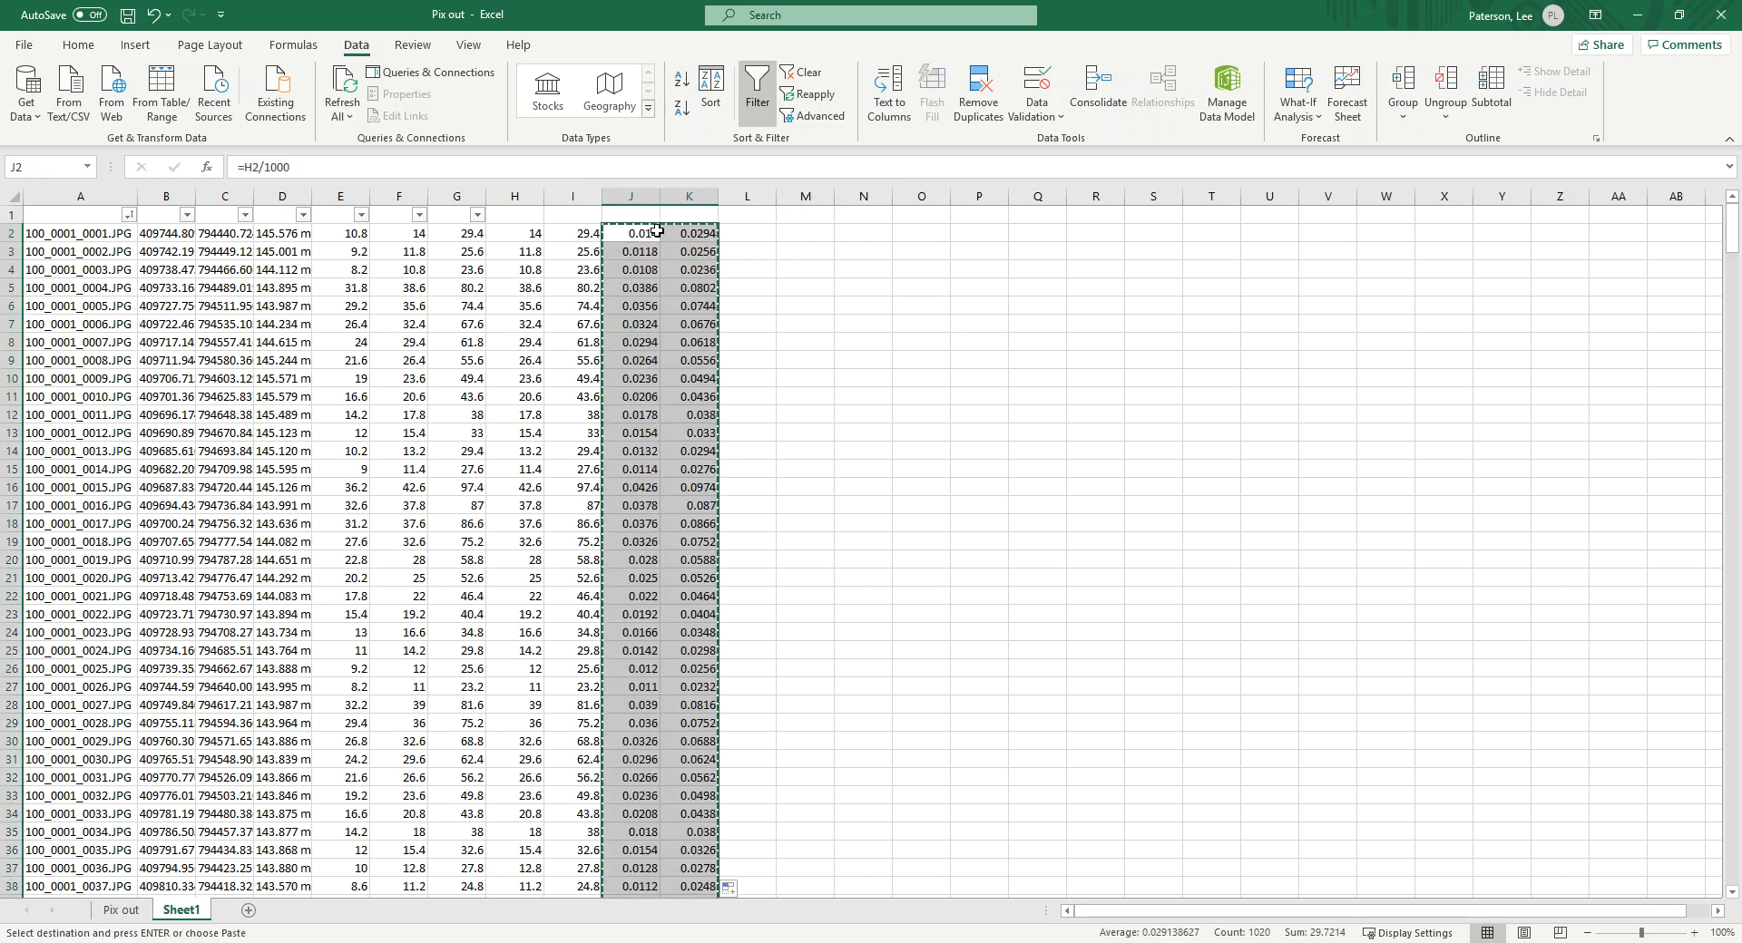
{"action": "left_click", "coordinate": [137, 909]}
{"action": "key", "text": "ctrl+v"}
{"action": "left_click", "coordinate": [706, 230]}
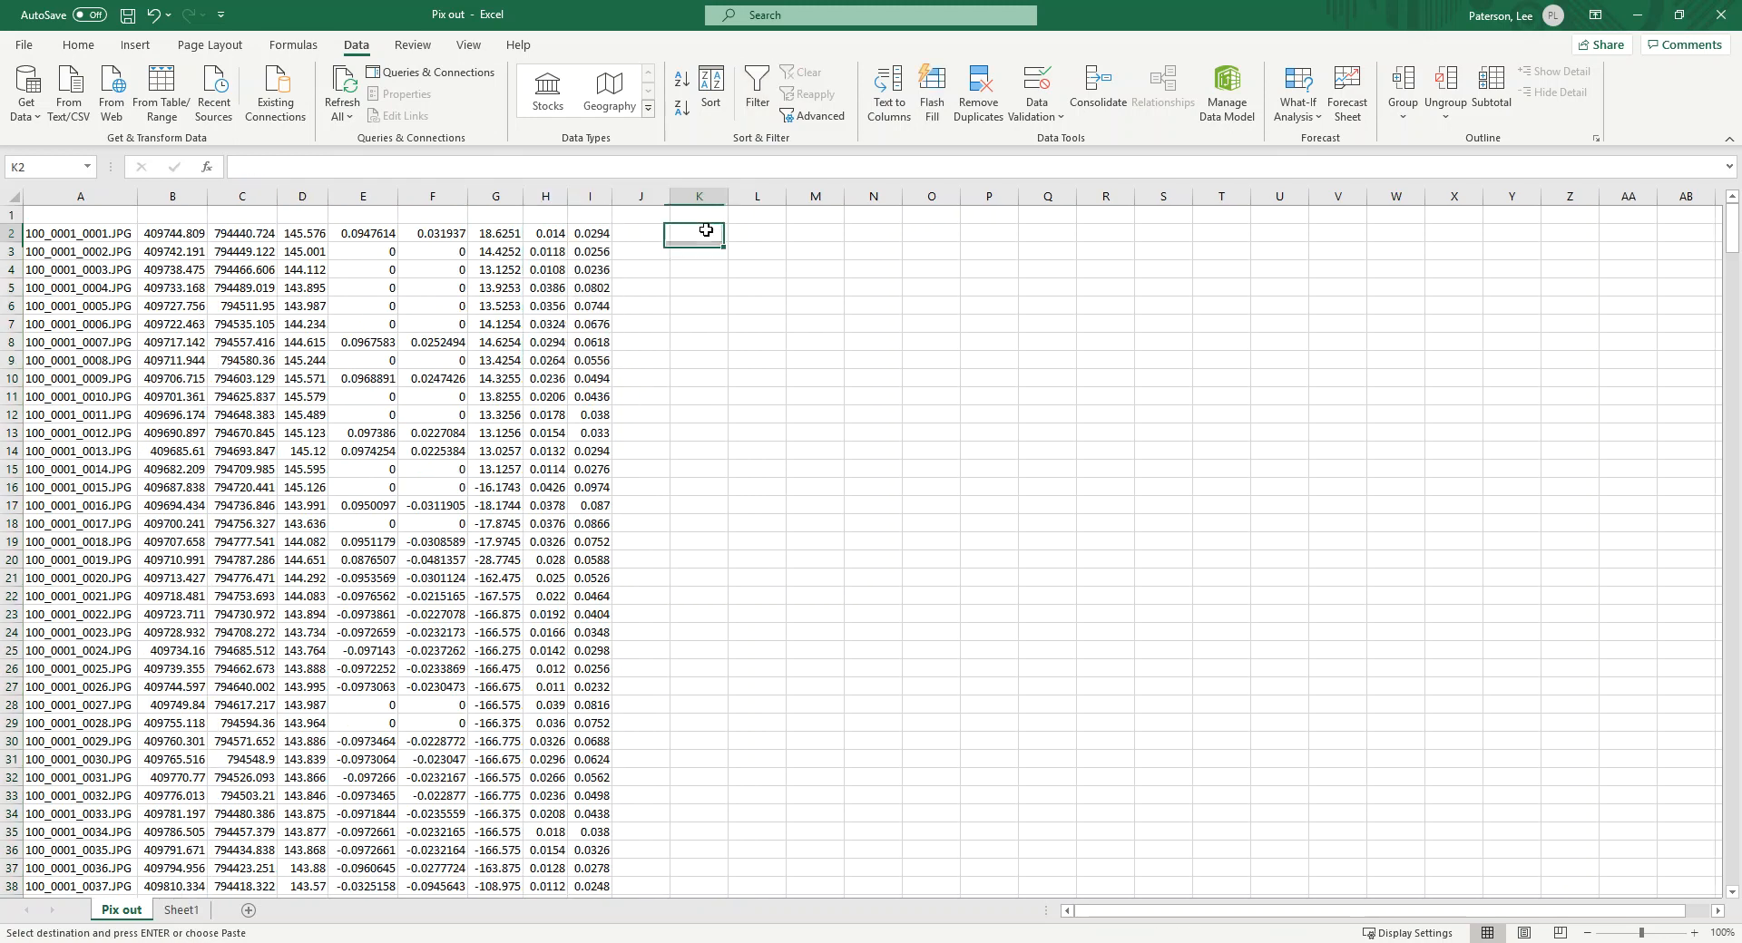
{"action": "key", "text": "ctrl+v"}
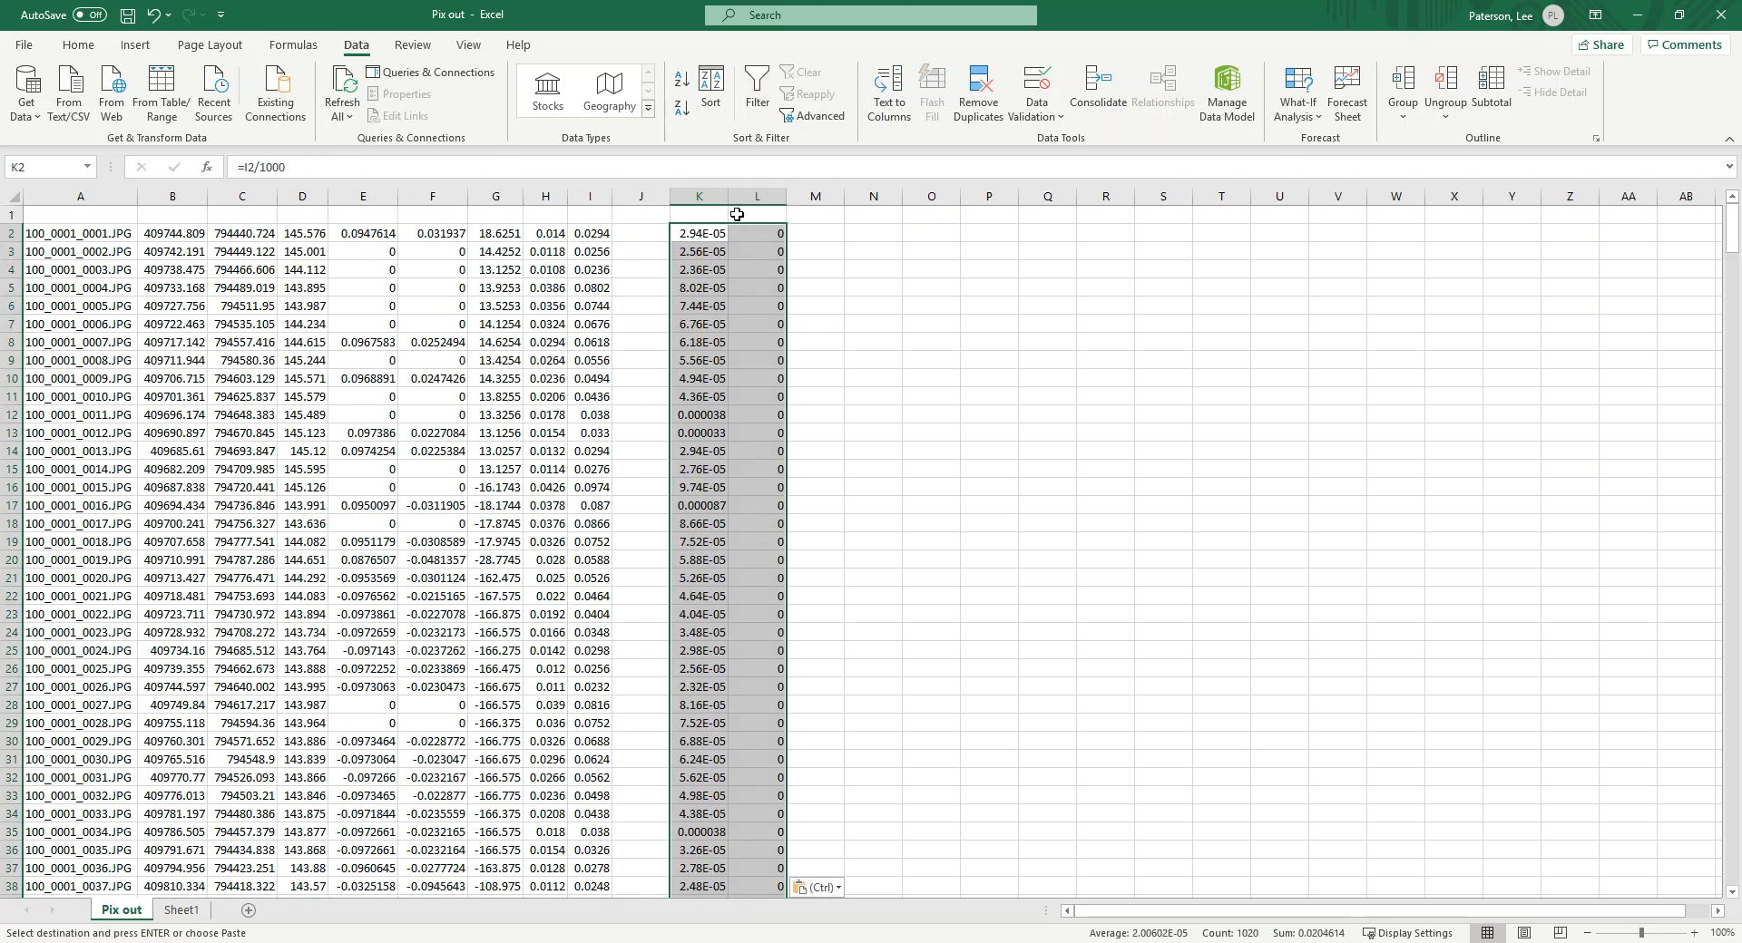
Apply column I's formatting to columns K and L of Pix out, and clear the contents pasted there.
{"action": "left_click", "coordinate": [590, 196]}
{"action": "left_click", "coordinate": [77, 47]}
{"action": "left_click", "coordinate": [94, 115]}
{"action": "left_click_drag", "start_coordinate": [756, 196], "coordinate": [708, 191]}
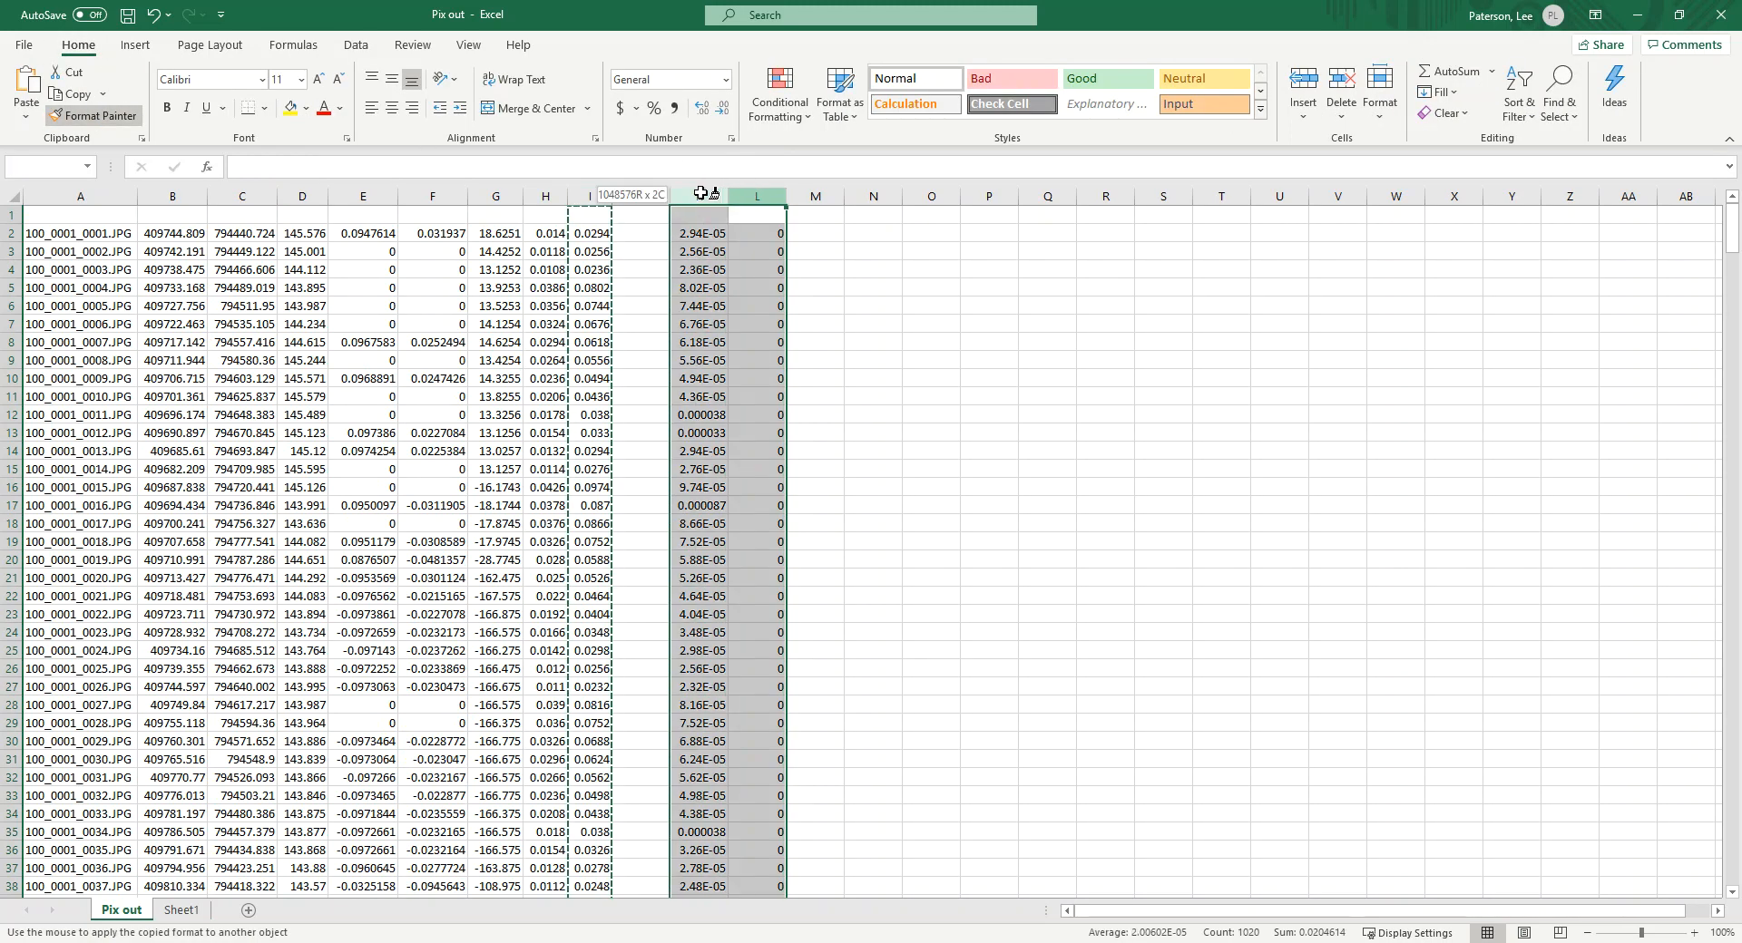
{"action": "left_click", "coordinate": [809, 238]}
{"action": "left_click", "coordinate": [692, 197]}
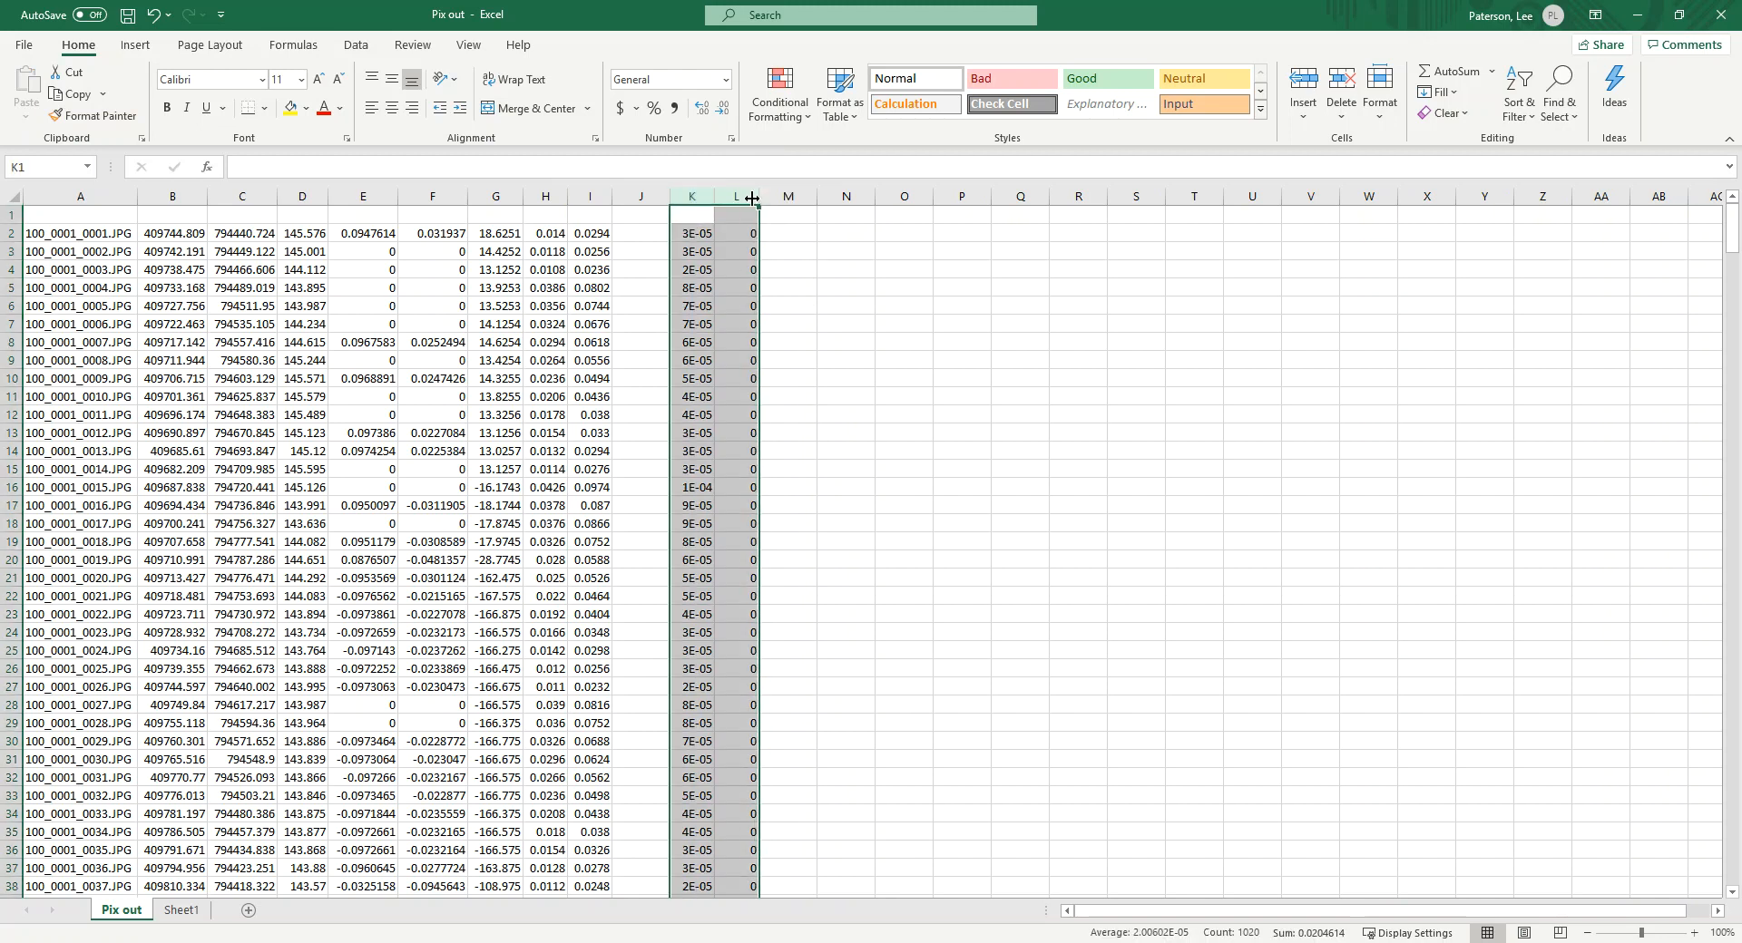
{"action": "key", "text": "Delete"}
Copy the metre accuracies in columns J and K of Sheet1 and paste them as values at K2 of Pix out.
{"action": "left_click", "coordinate": [180, 910]}
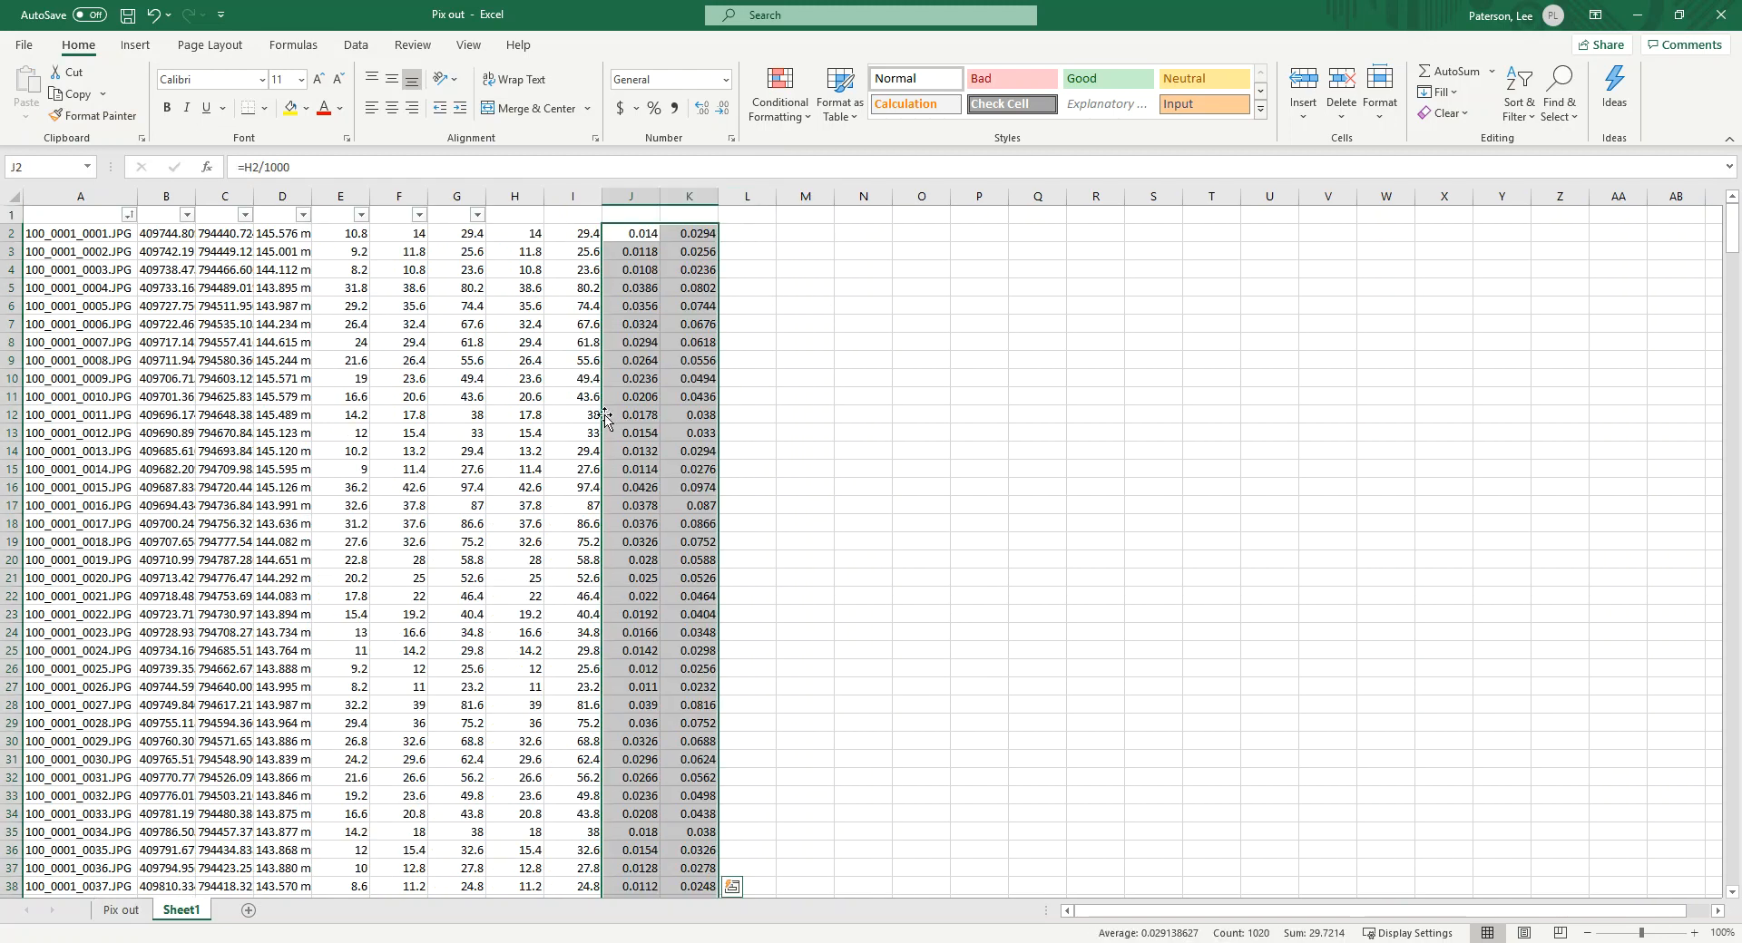
{"action": "right_click", "coordinate": [669, 234]}
{"action": "left_click", "coordinate": [704, 270]}
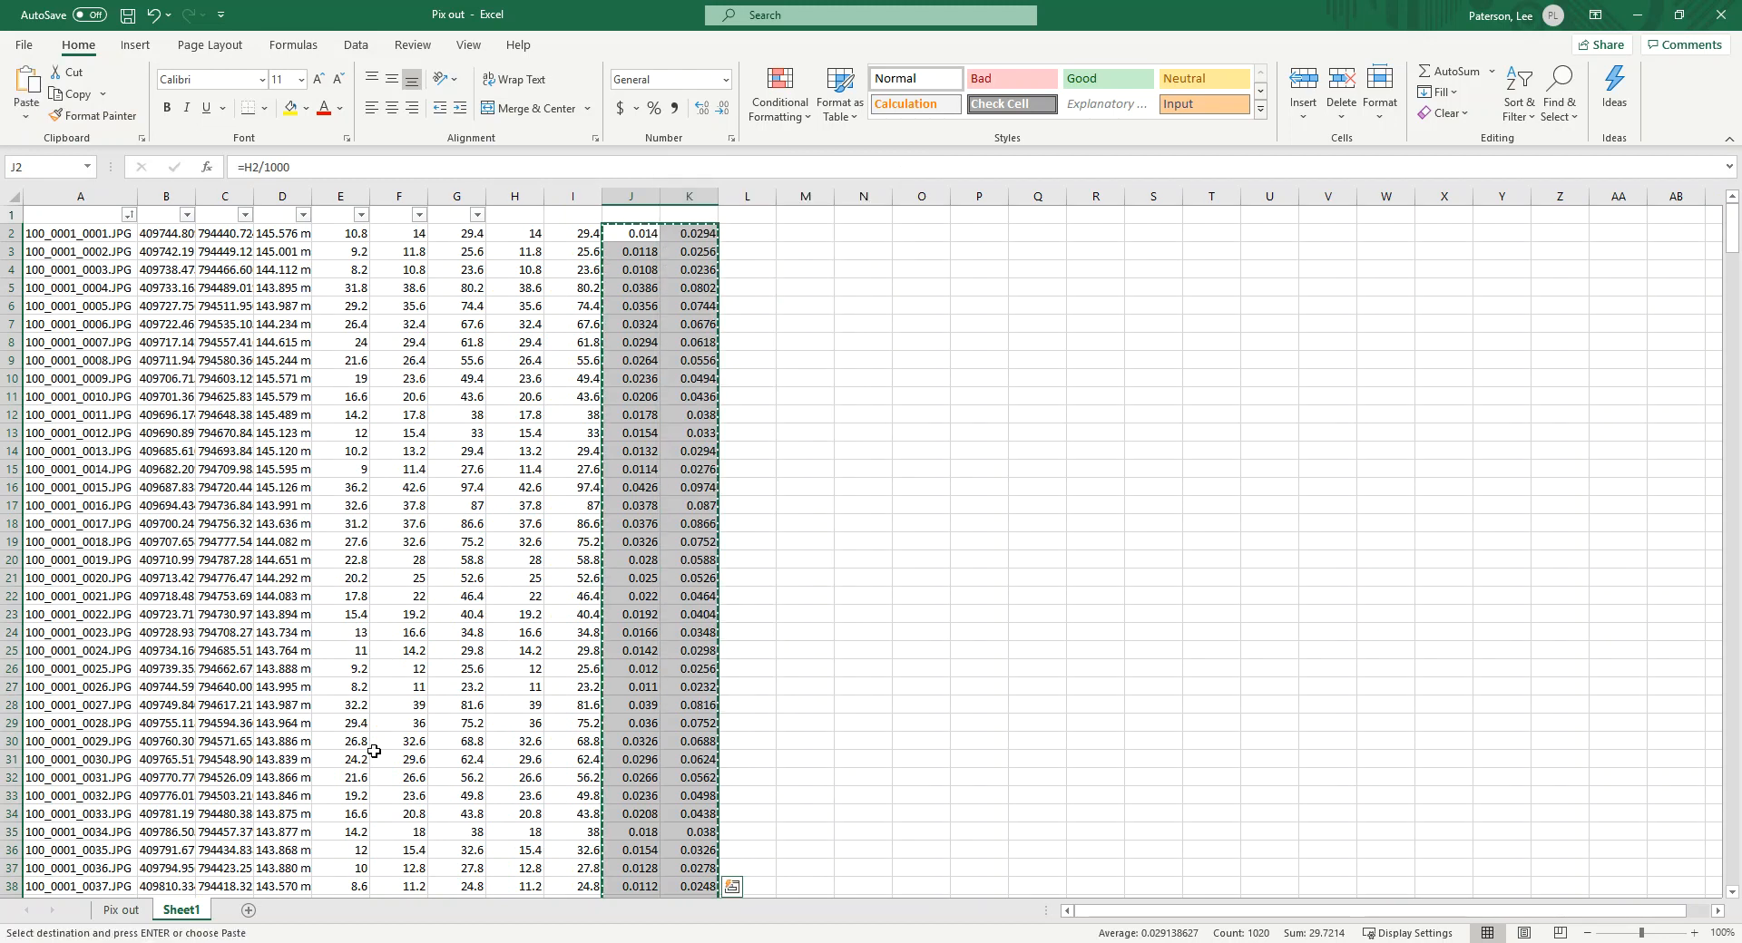
{"action": "left_click", "coordinate": [119, 910]}
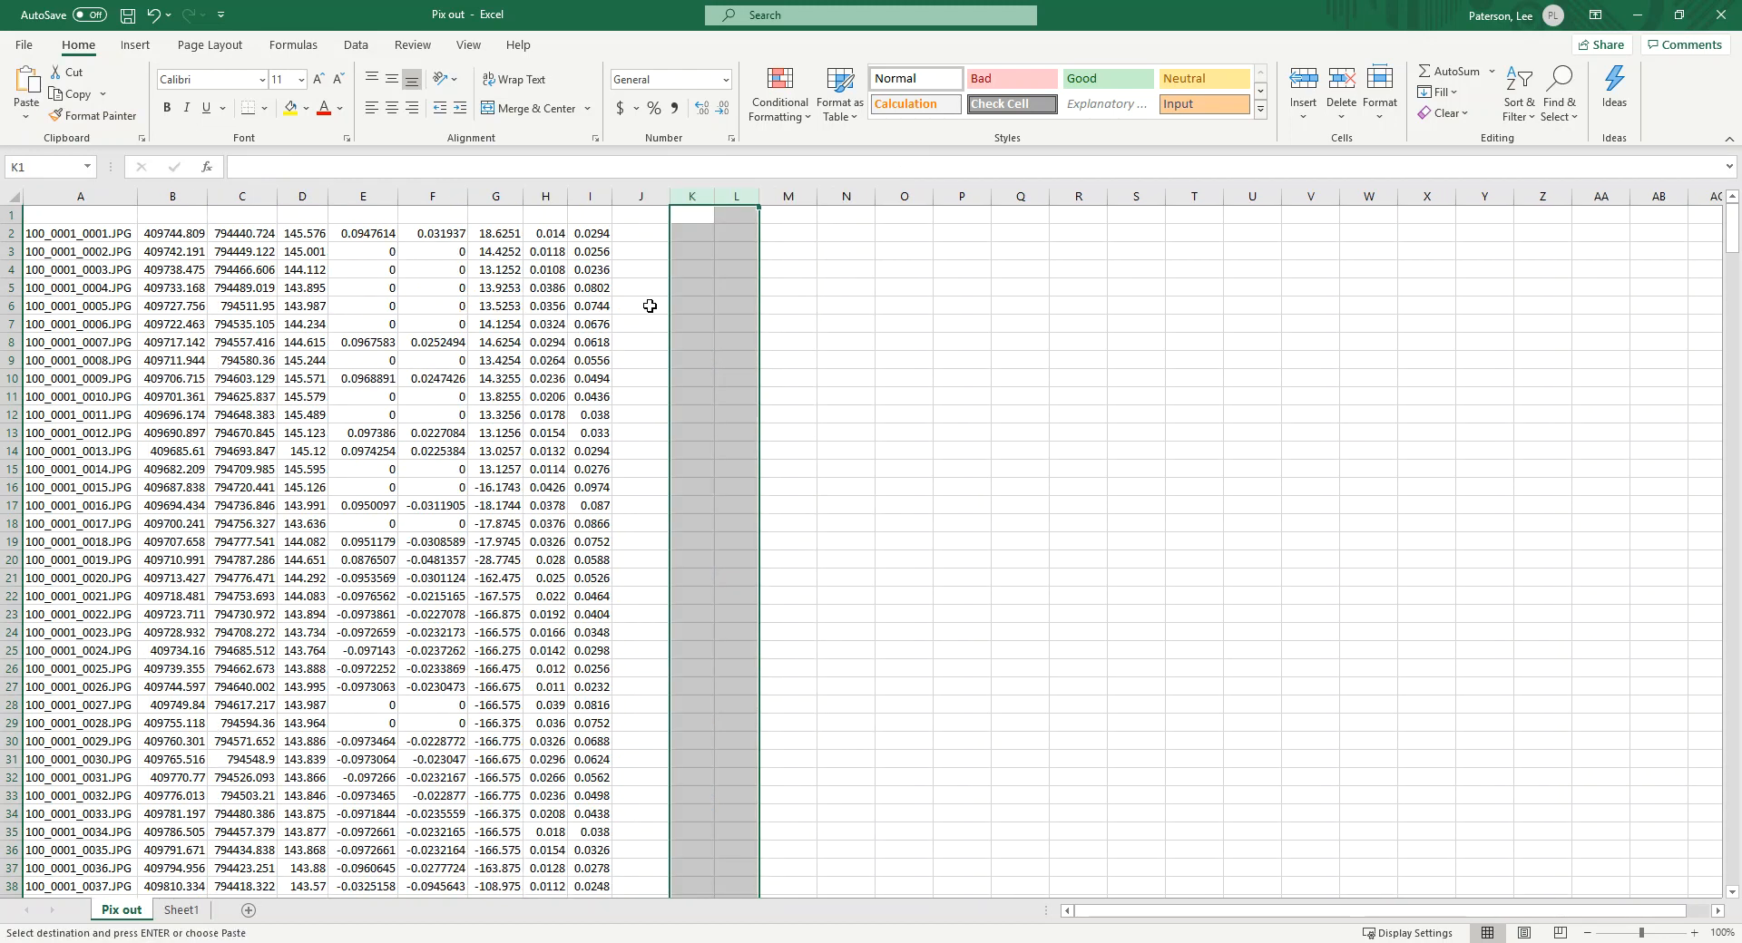
{"action": "left_click", "coordinate": [684, 233]}
{"action": "left_click", "coordinate": [26, 115]}
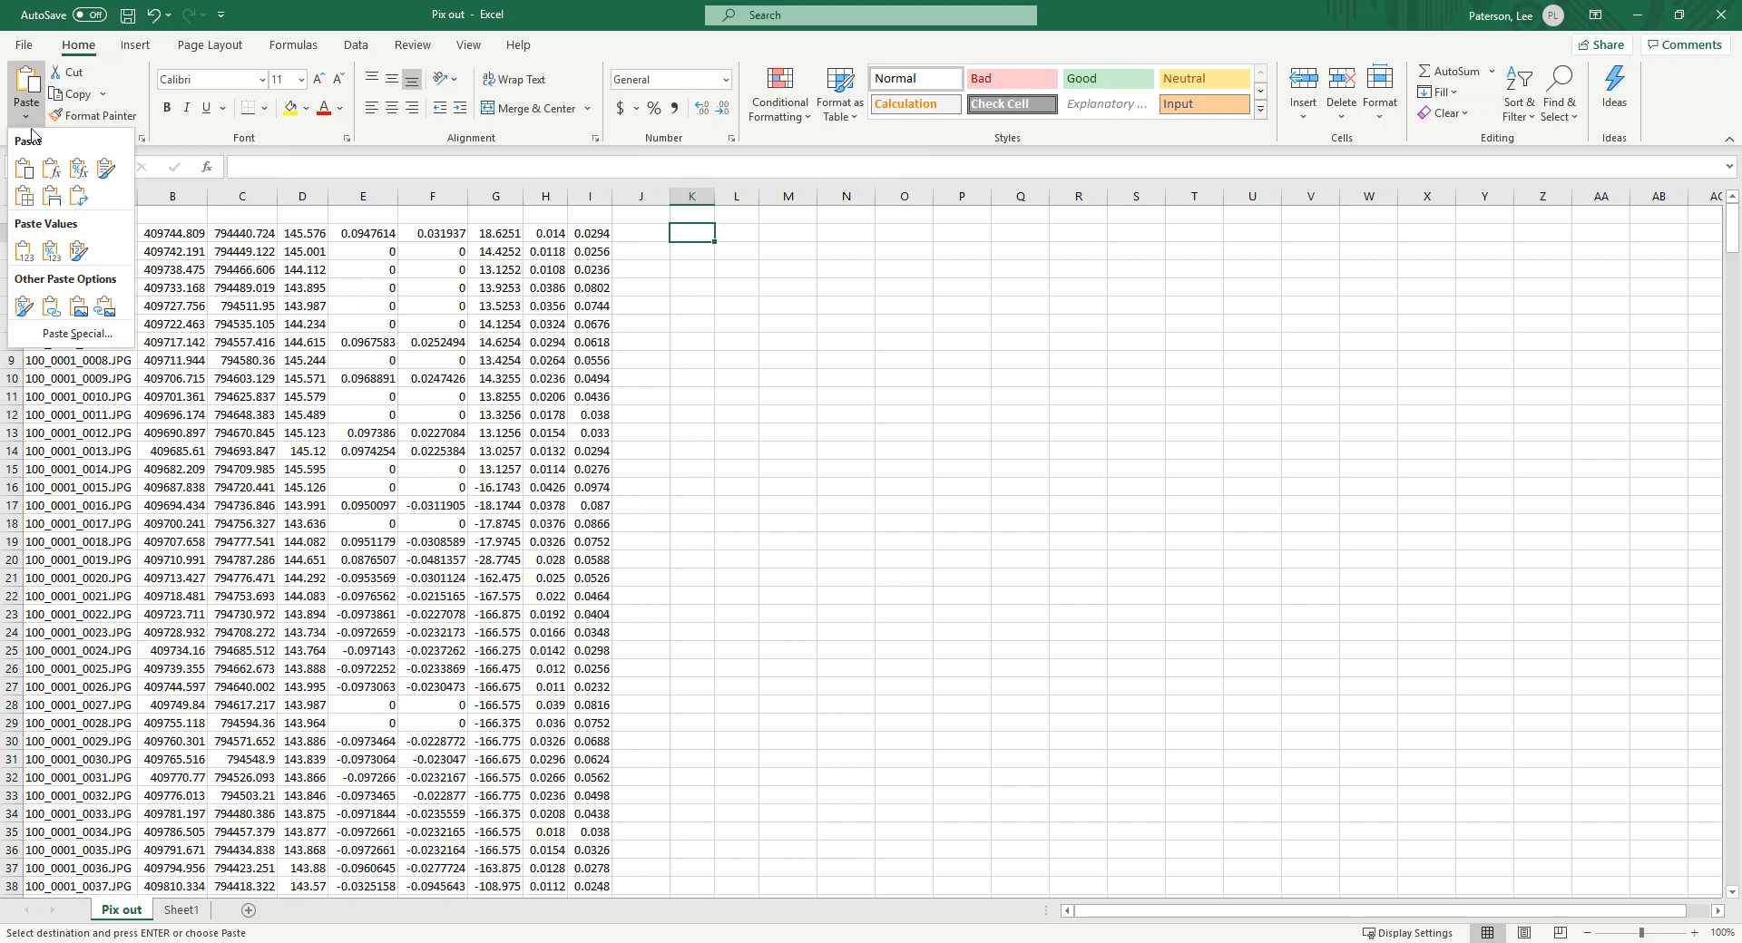
{"action": "left_click", "coordinate": [29, 253]}
{"action": "left_click", "coordinate": [907, 340]}
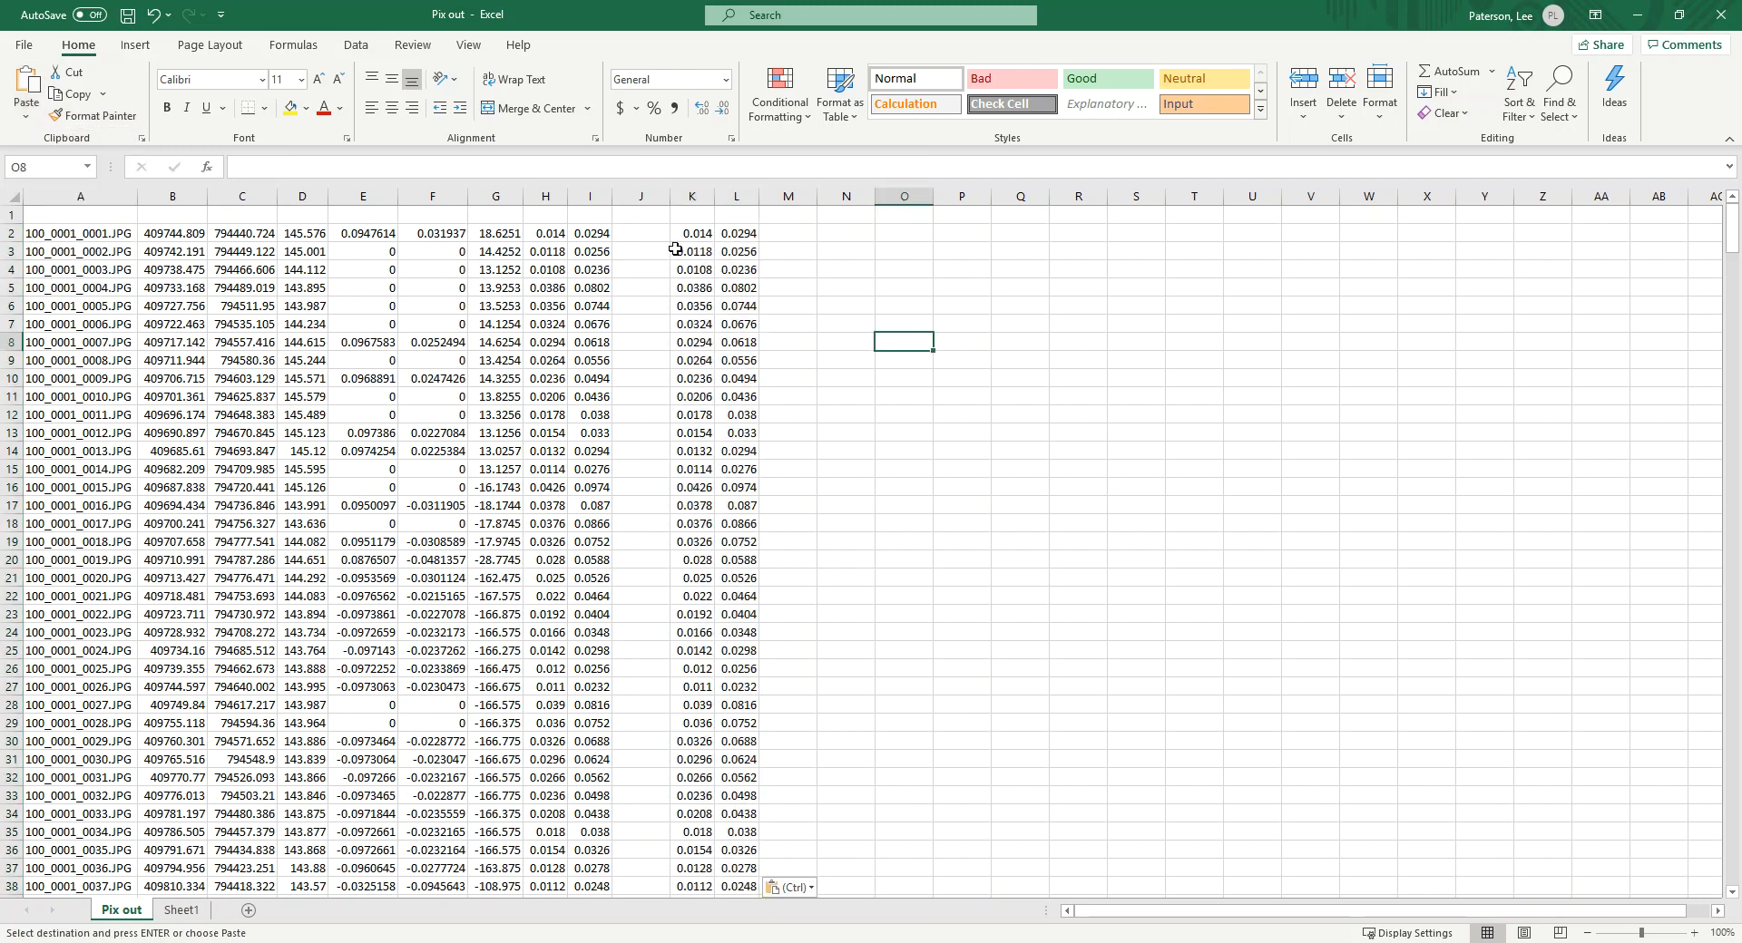
Clear the existing accuracy values in columns H and I of Pix out from row 2 down.
{"action": "left_click", "coordinate": [687, 234]}
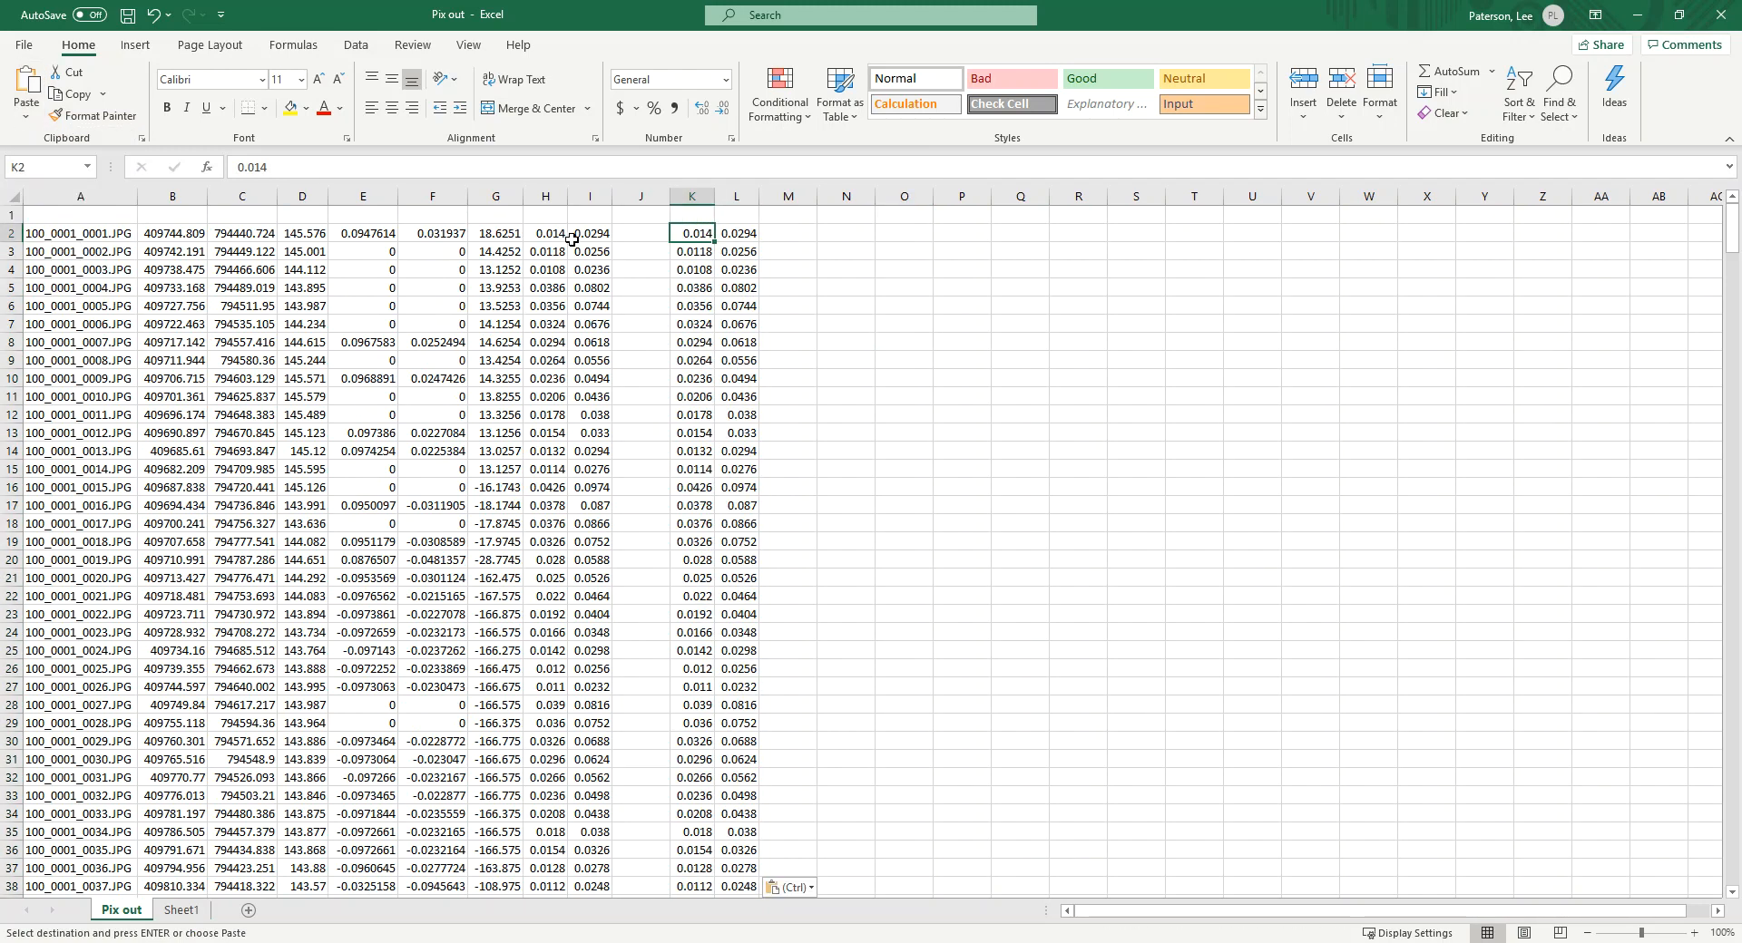
{"action": "left_click_drag", "start_coordinate": [551, 233], "coordinate": [587, 243]}
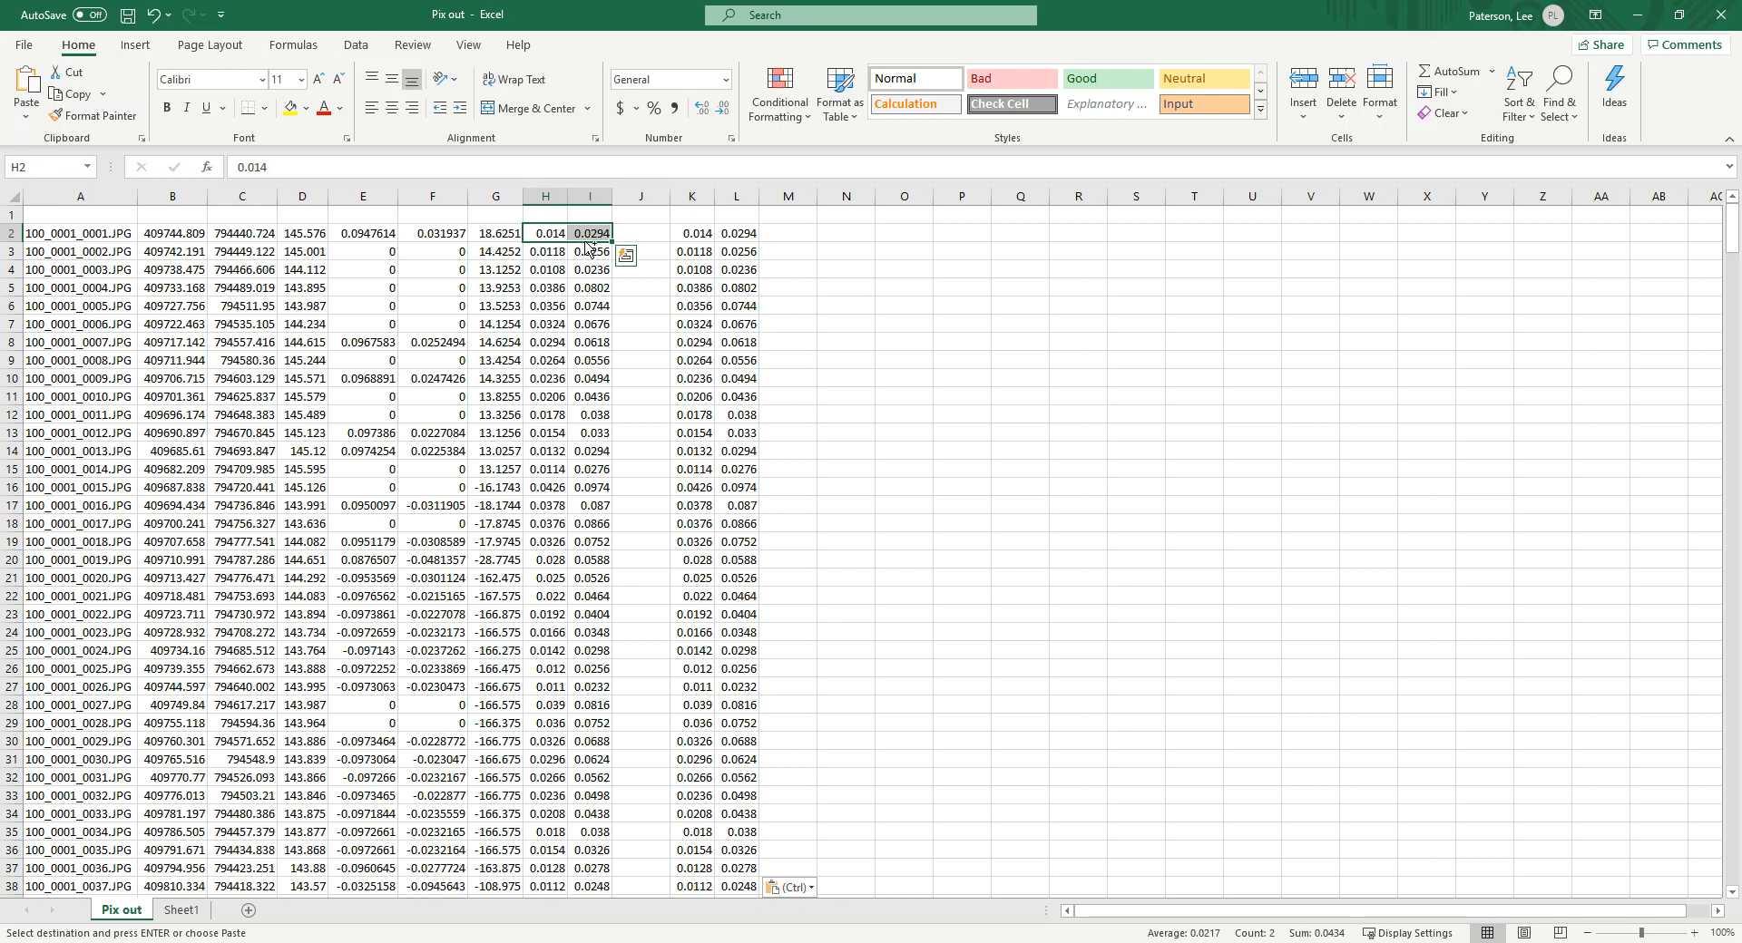
{"action": "key", "text": "ctrl+shift+Down"}
{"action": "key", "text": "Delete"}
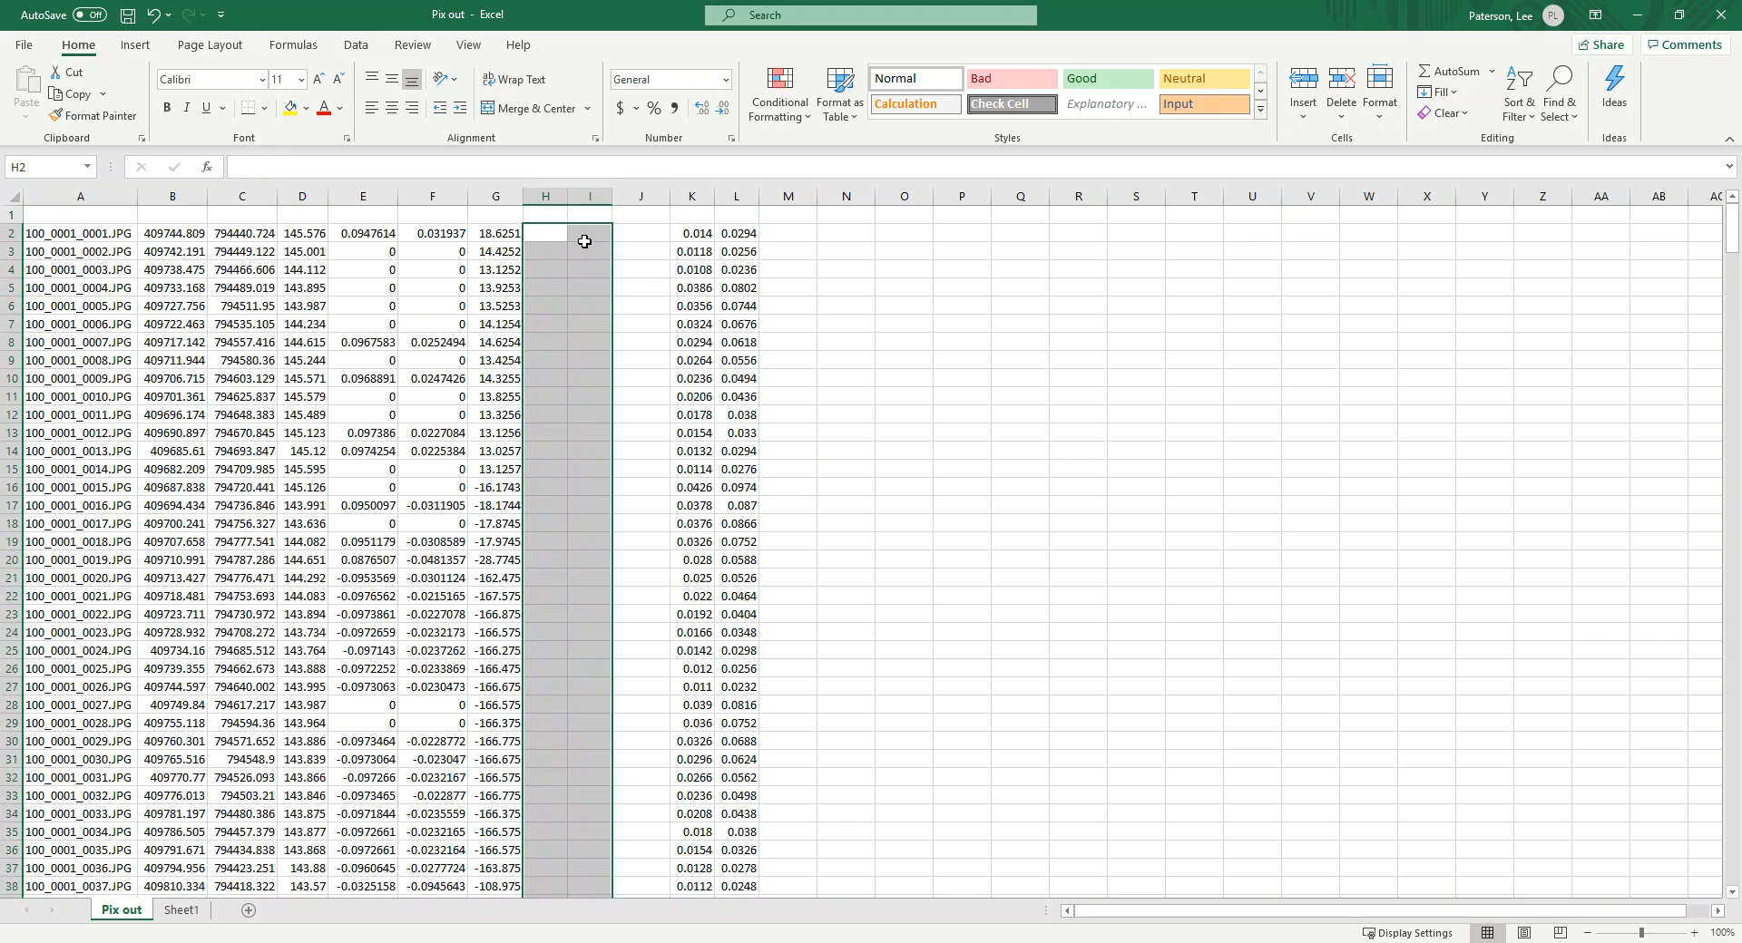
Move the accuracy values in columns K and L of Pix out to columns H and I, starting at H2.
{"action": "left_click", "coordinate": [674, 229]}
{"action": "key", "text": "shift+Right"}
{"action": "key", "text": "ctrl+shift+Down"}
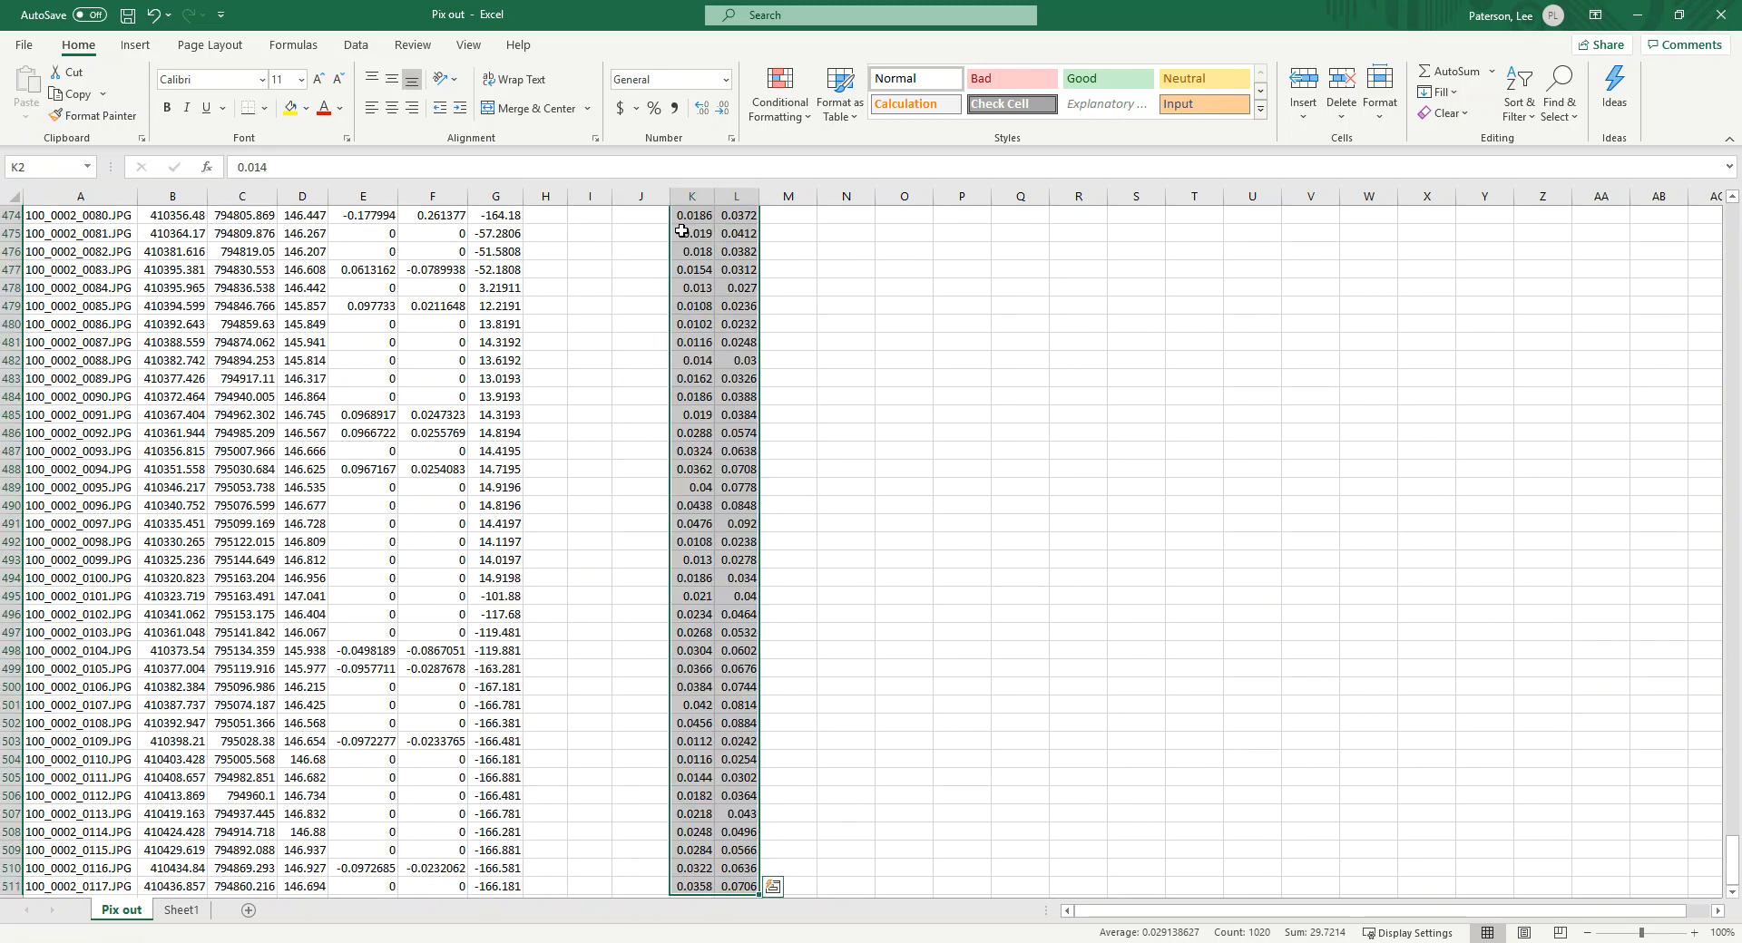
{"action": "key", "text": "ctrl+BackSpace"}
{"action": "key", "text": "ctrl+c"}
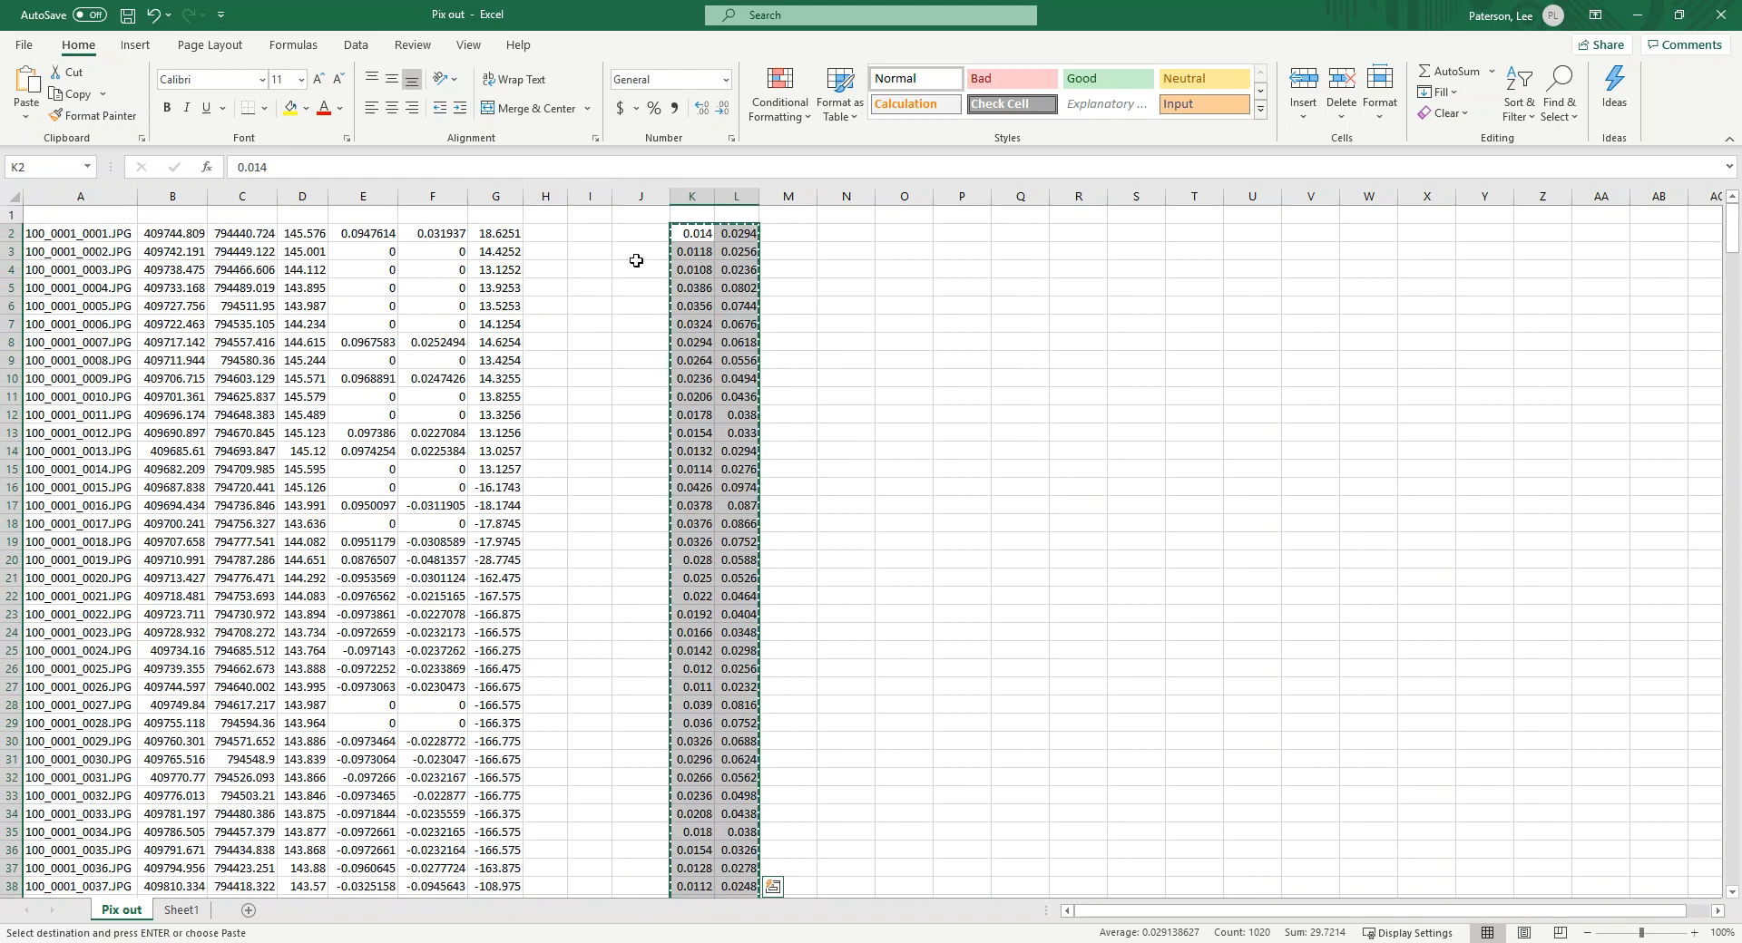
{"action": "left_click", "coordinate": [553, 232]}
{"action": "key", "text": "ctrl+v"}
{"action": "left_click", "coordinate": [904, 304]}
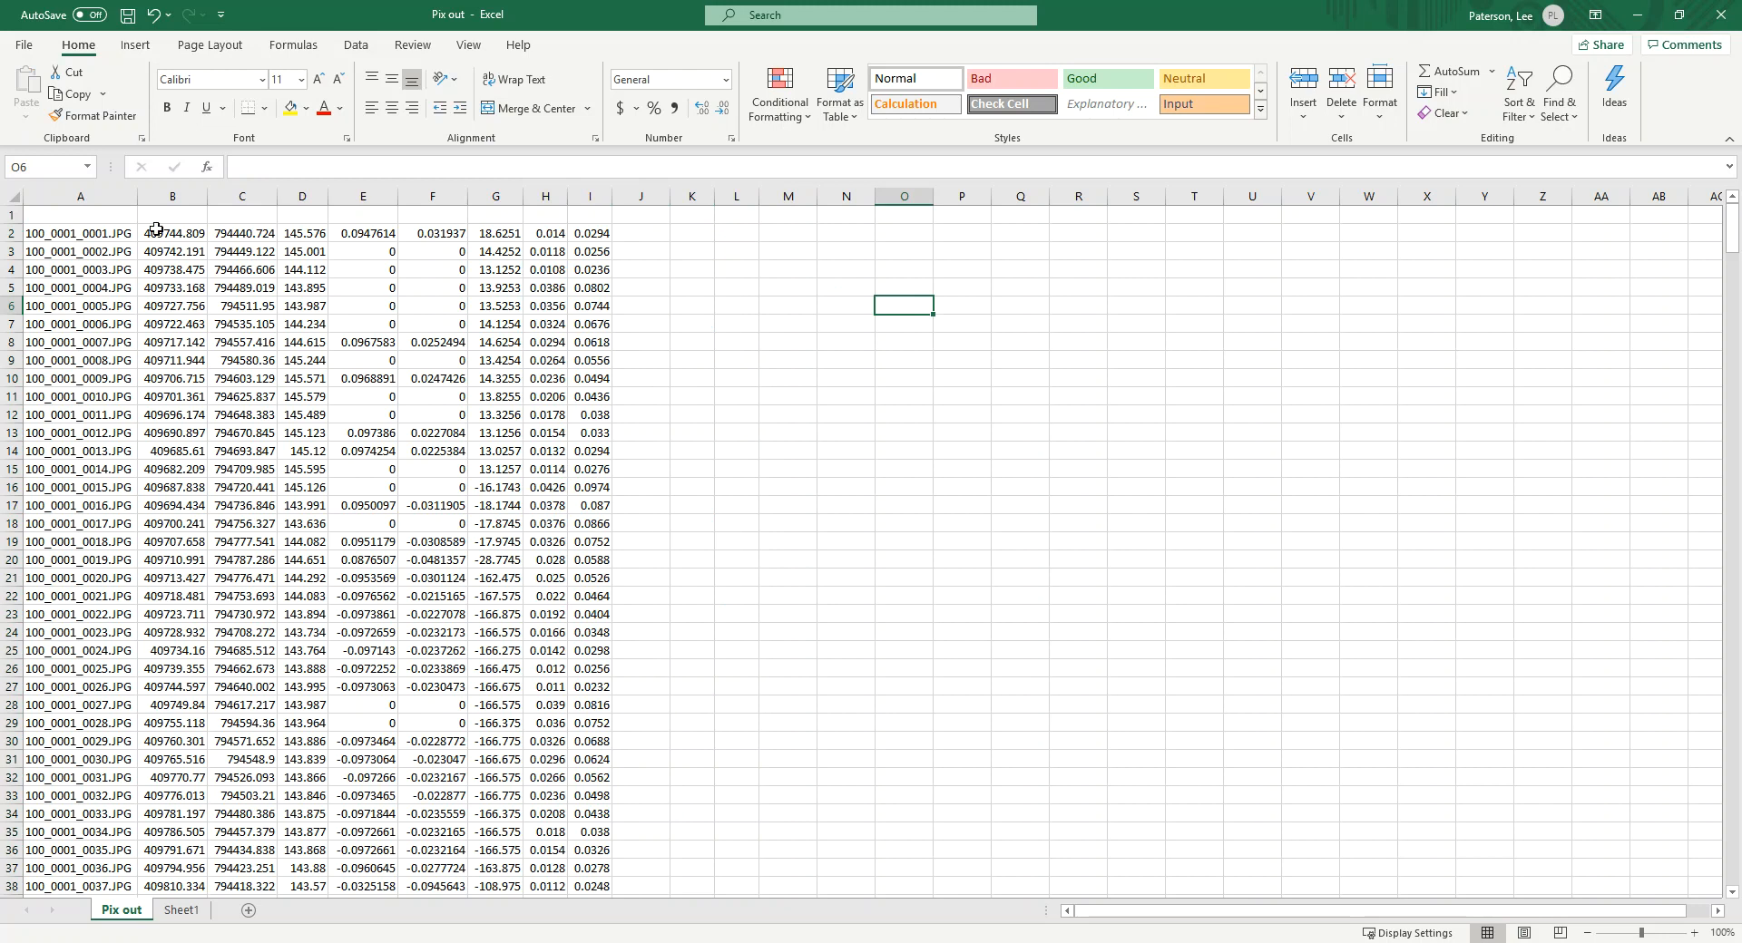
Compare the image coordinates in columns B to D of Pix out with the coordinate list in Propeller.
{"action": "left_click_drag", "start_coordinate": [154, 232], "coordinate": [299, 238]}
{"action": "key", "text": "alt+Tab"}
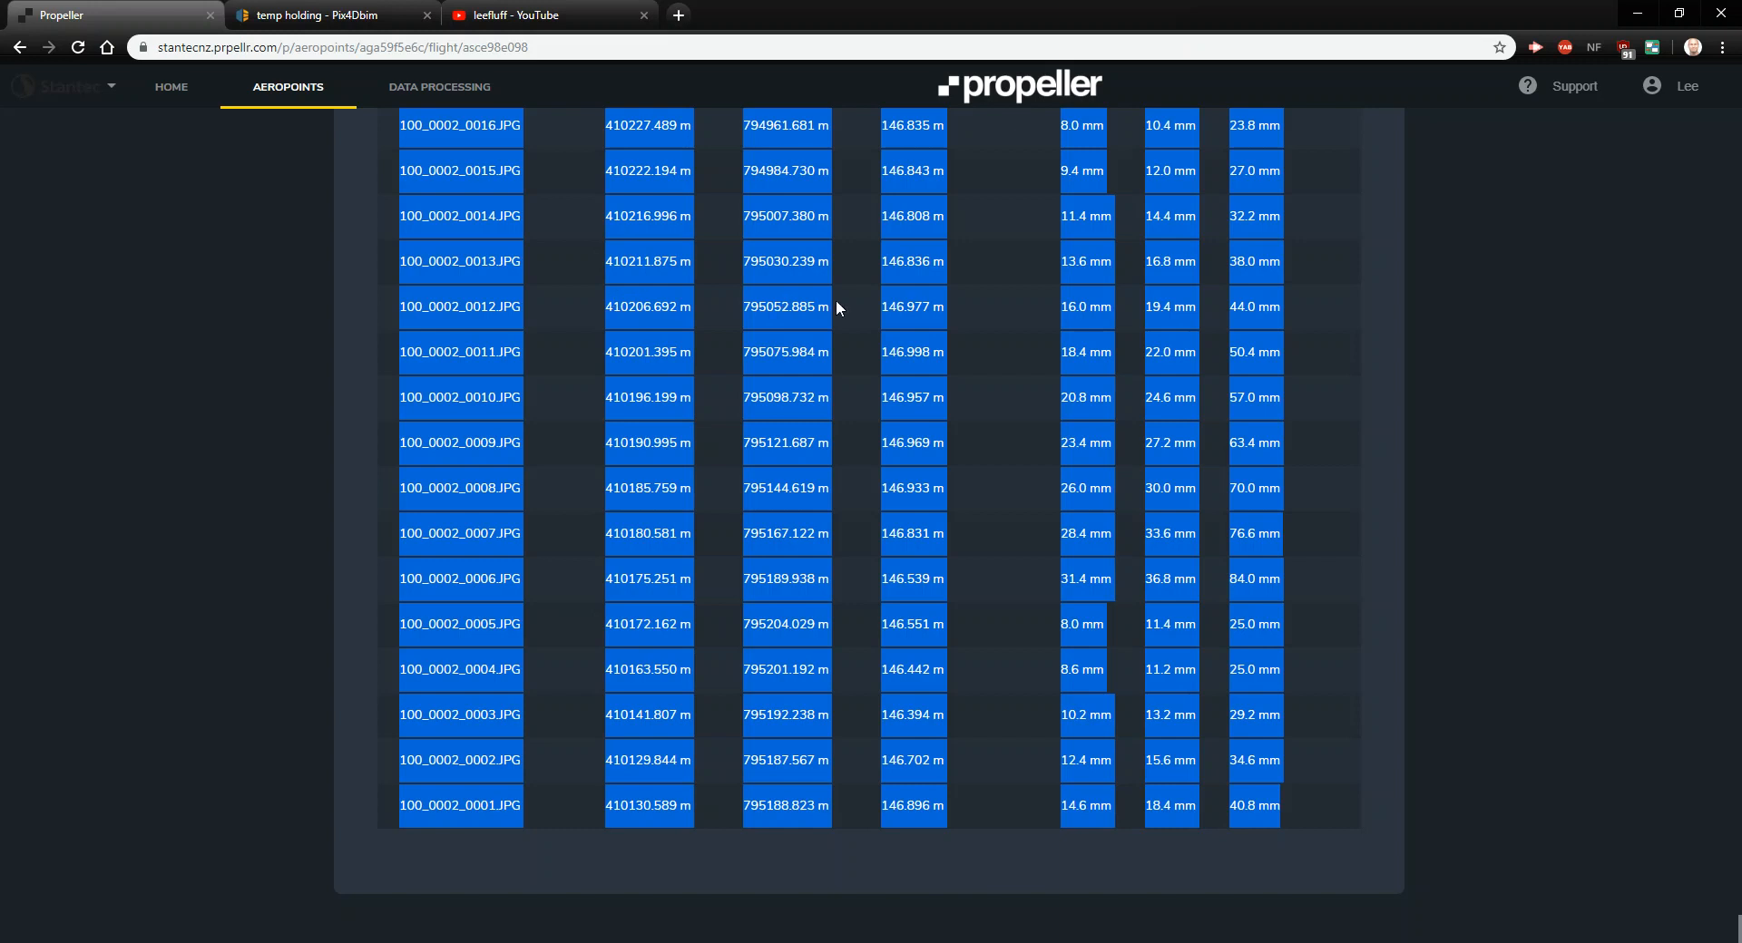
{"action": "key", "text": "alt+Tab"}
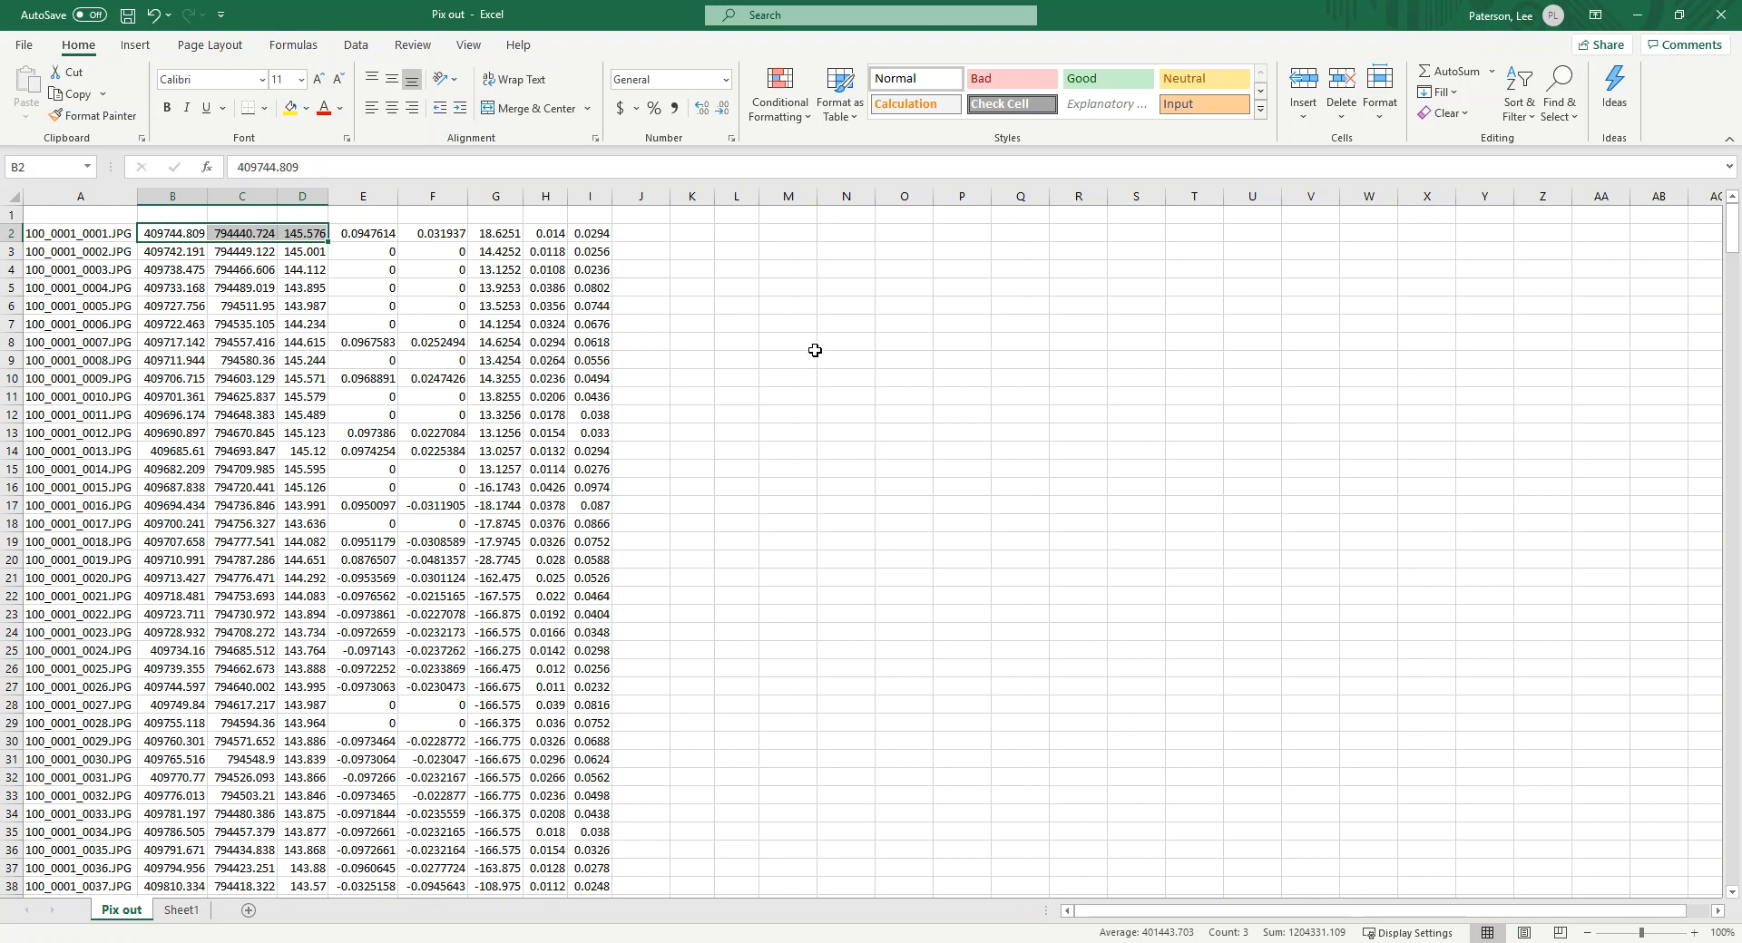
{"action": "key", "text": "ctrl+v"}
{"action": "left_click", "coordinate": [726, 269]}
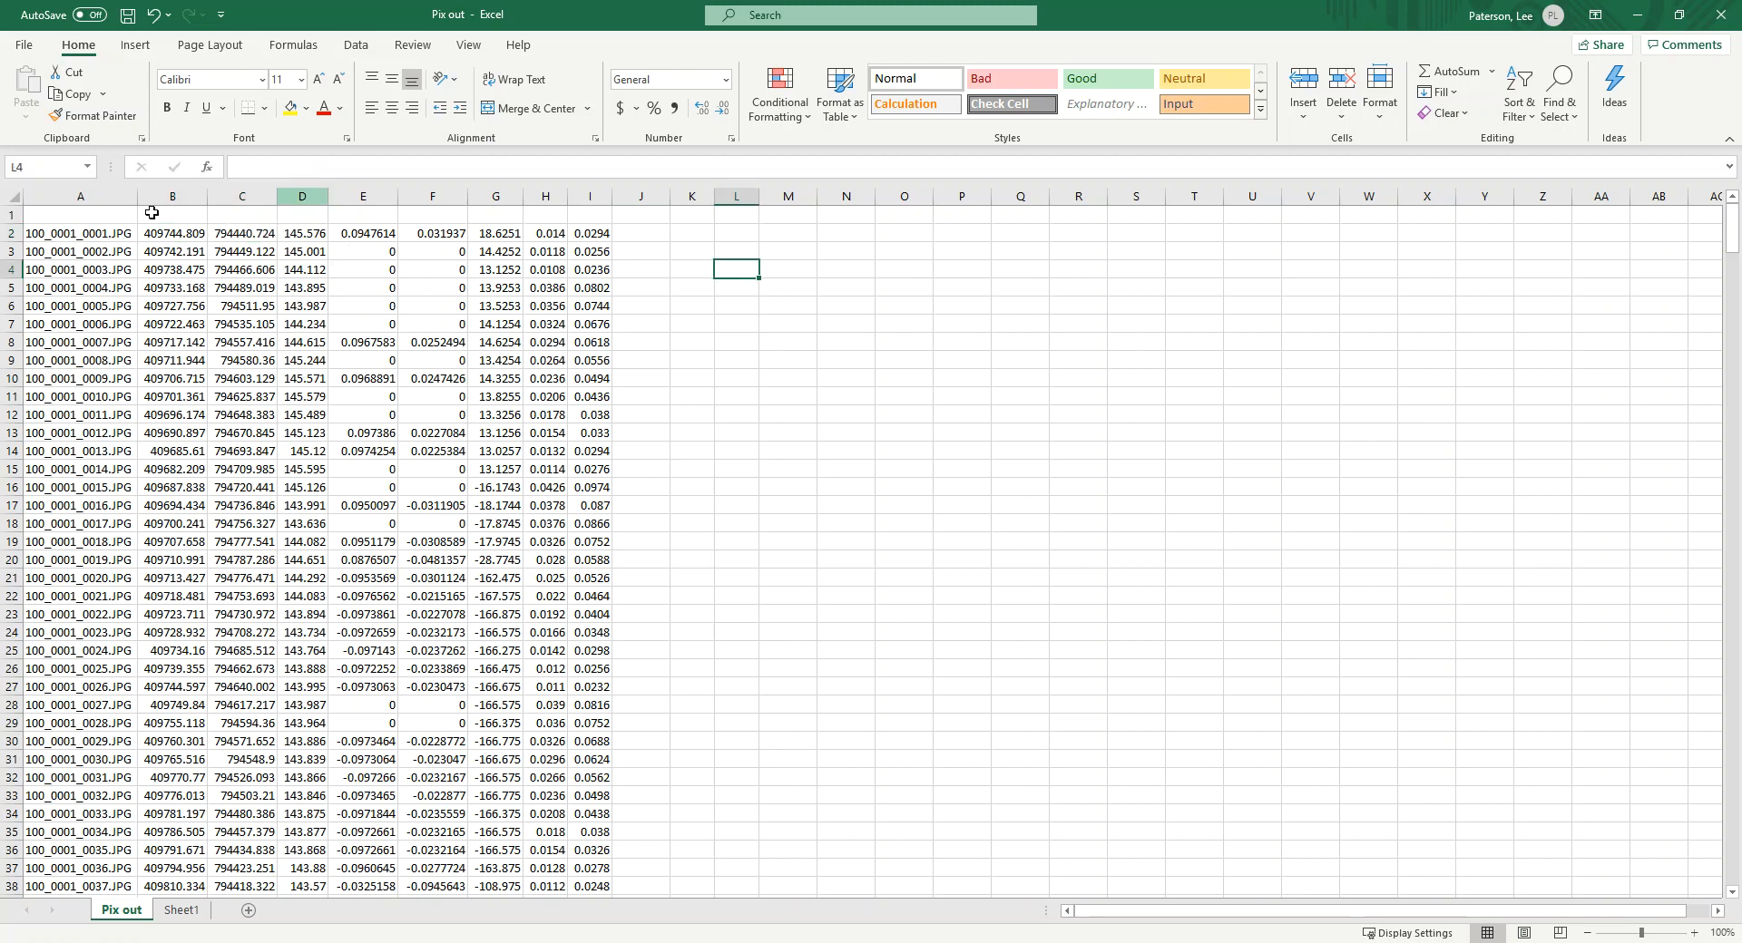
Save Pix out, and save the active sheet again as a tab-delimited text file named pix input EXIF in the Propeller folder.
{"action": "left_click", "coordinate": [128, 15]}
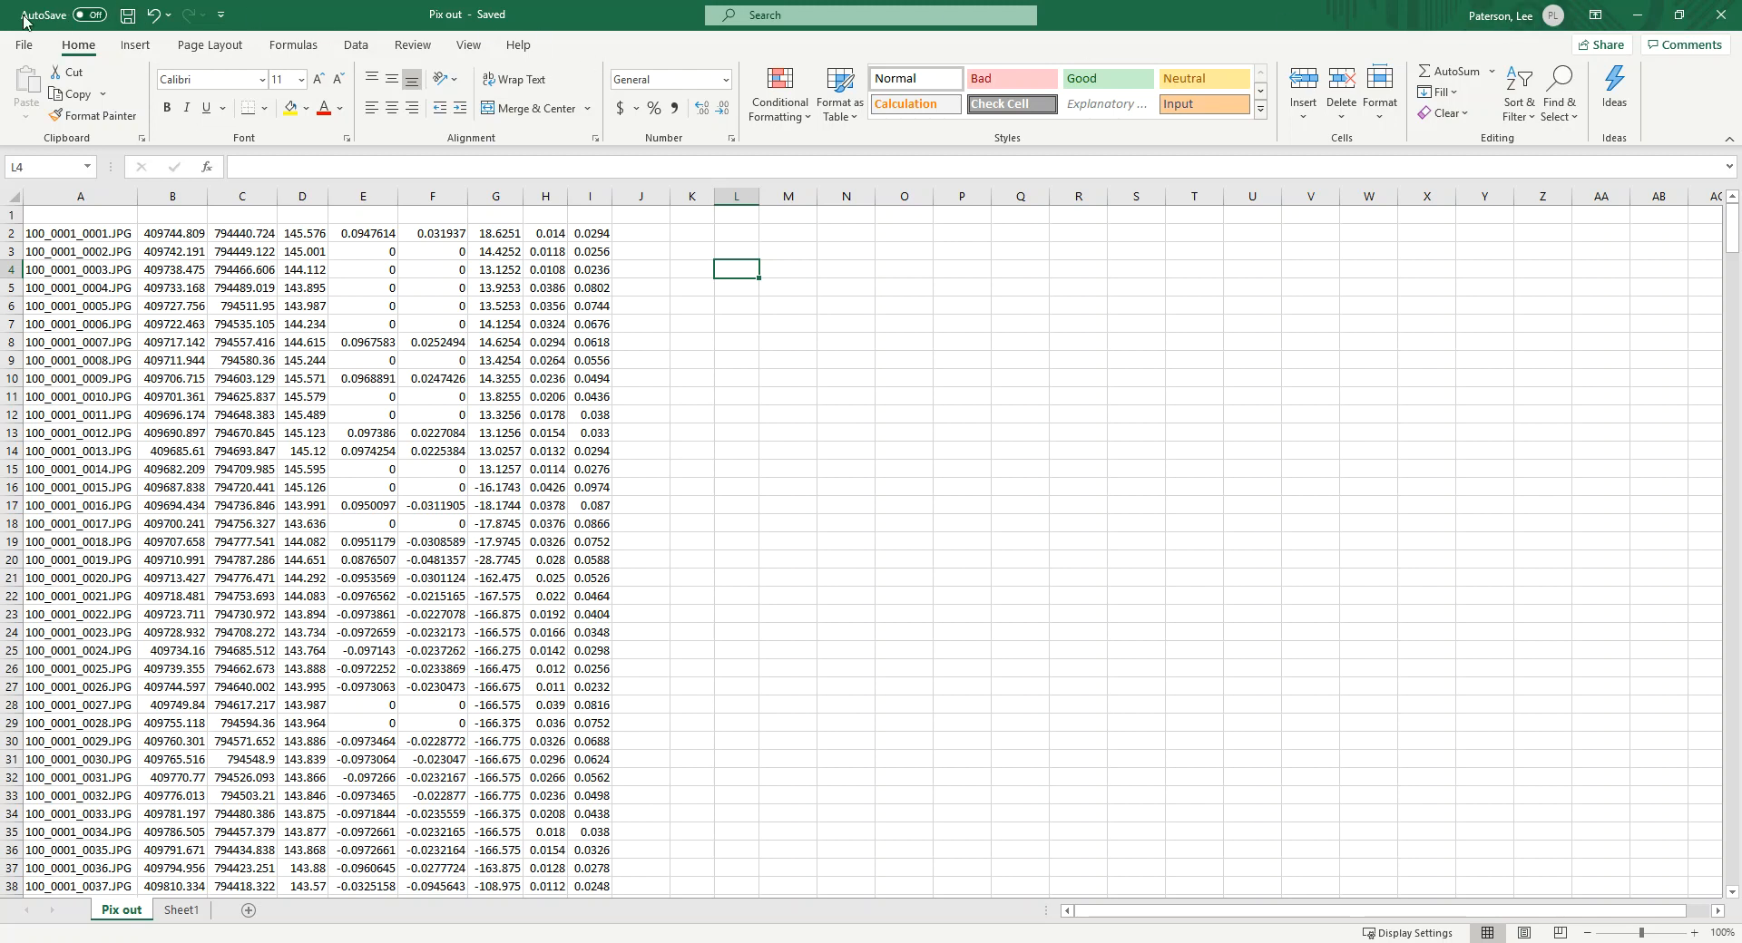
{"action": "left_click", "coordinate": [23, 45]}
{"action": "left_click", "coordinate": [28, 226]}
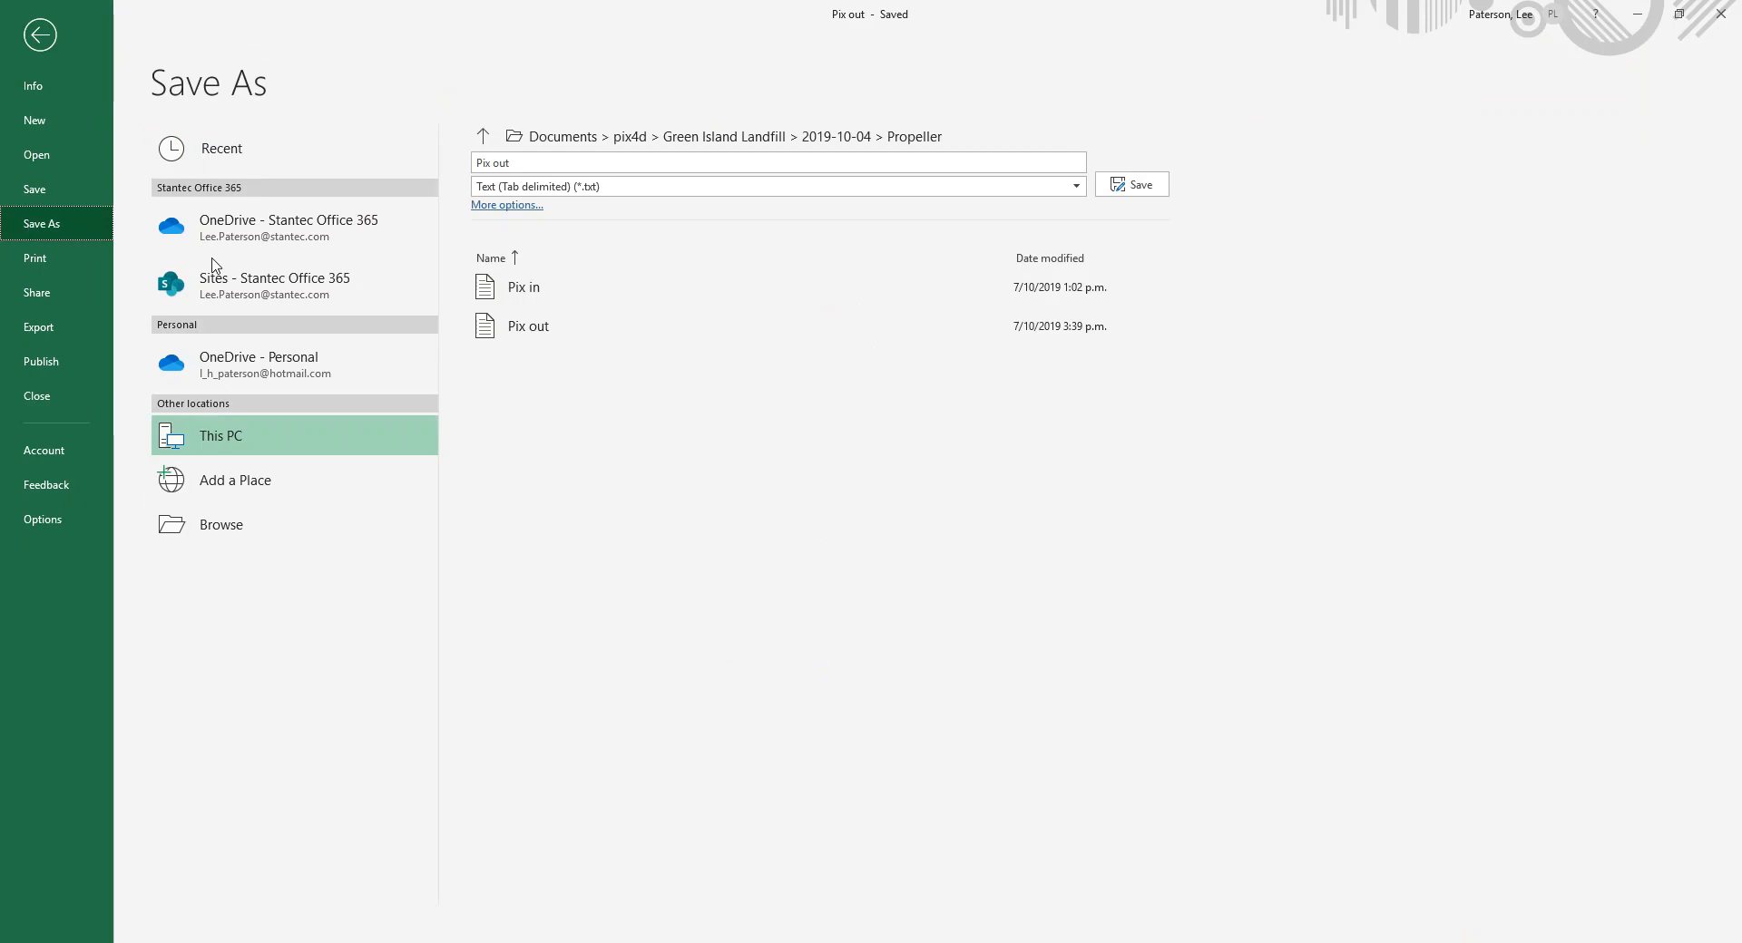
{"action": "left_click", "coordinate": [555, 163]}
{"action": "type", "text": "p"}
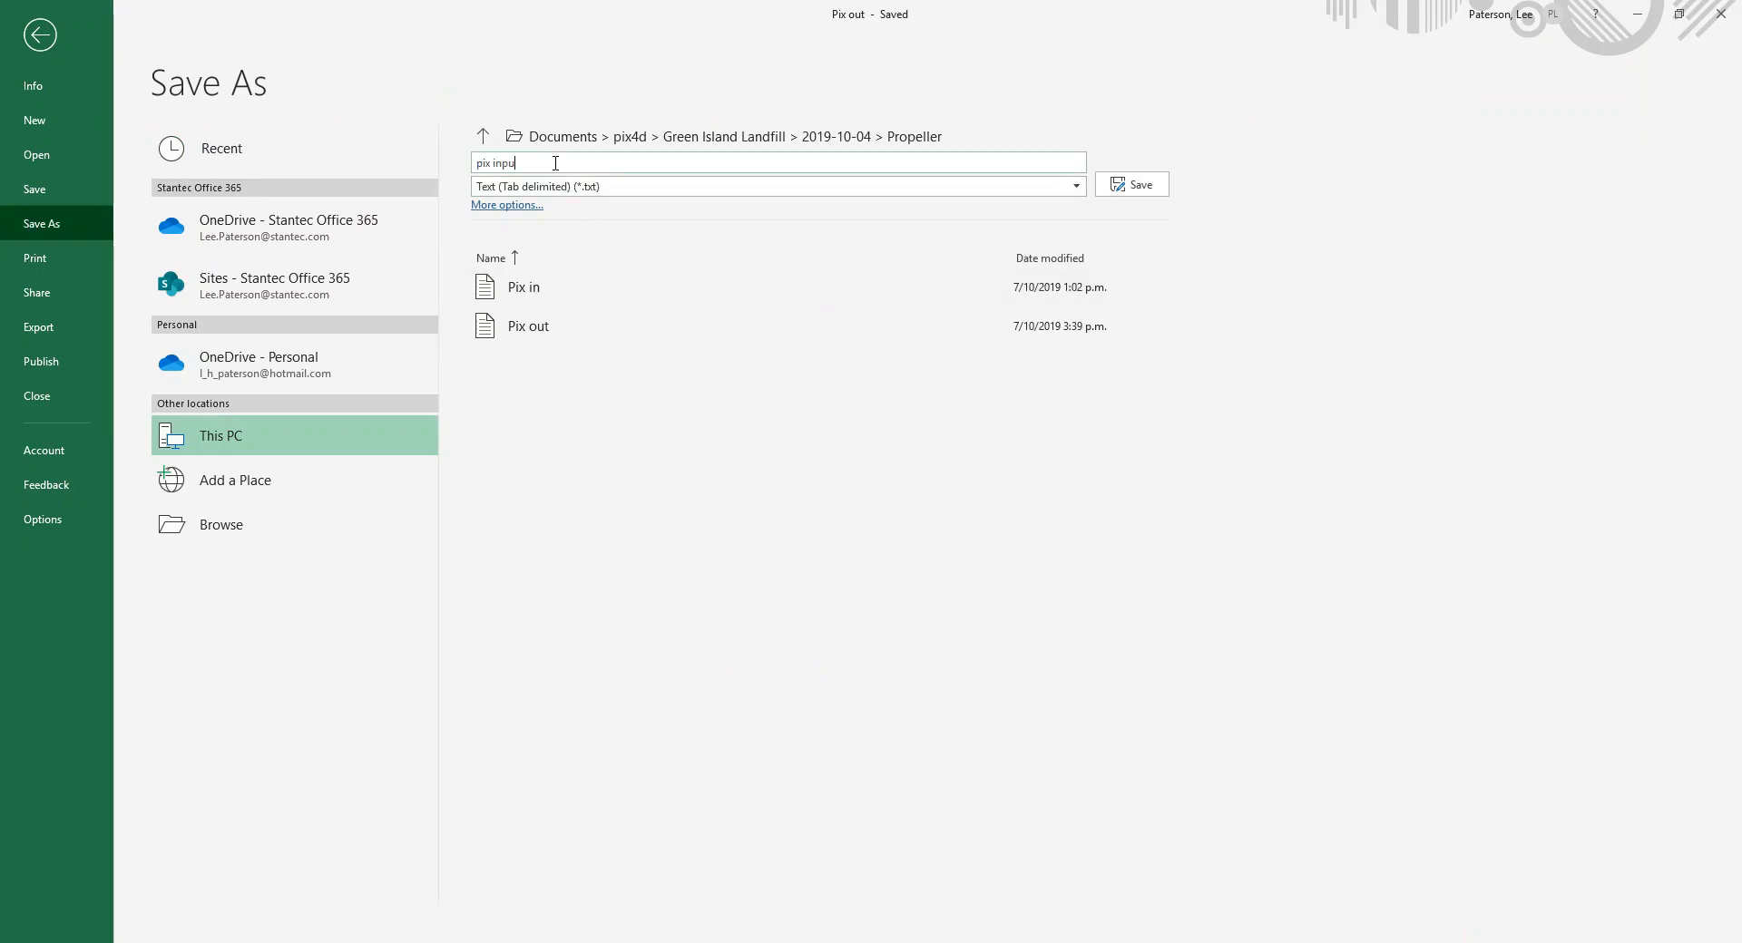
{"action": "type", "text": "ix input EXIF"}
{"action": "key", "text": "Return"}
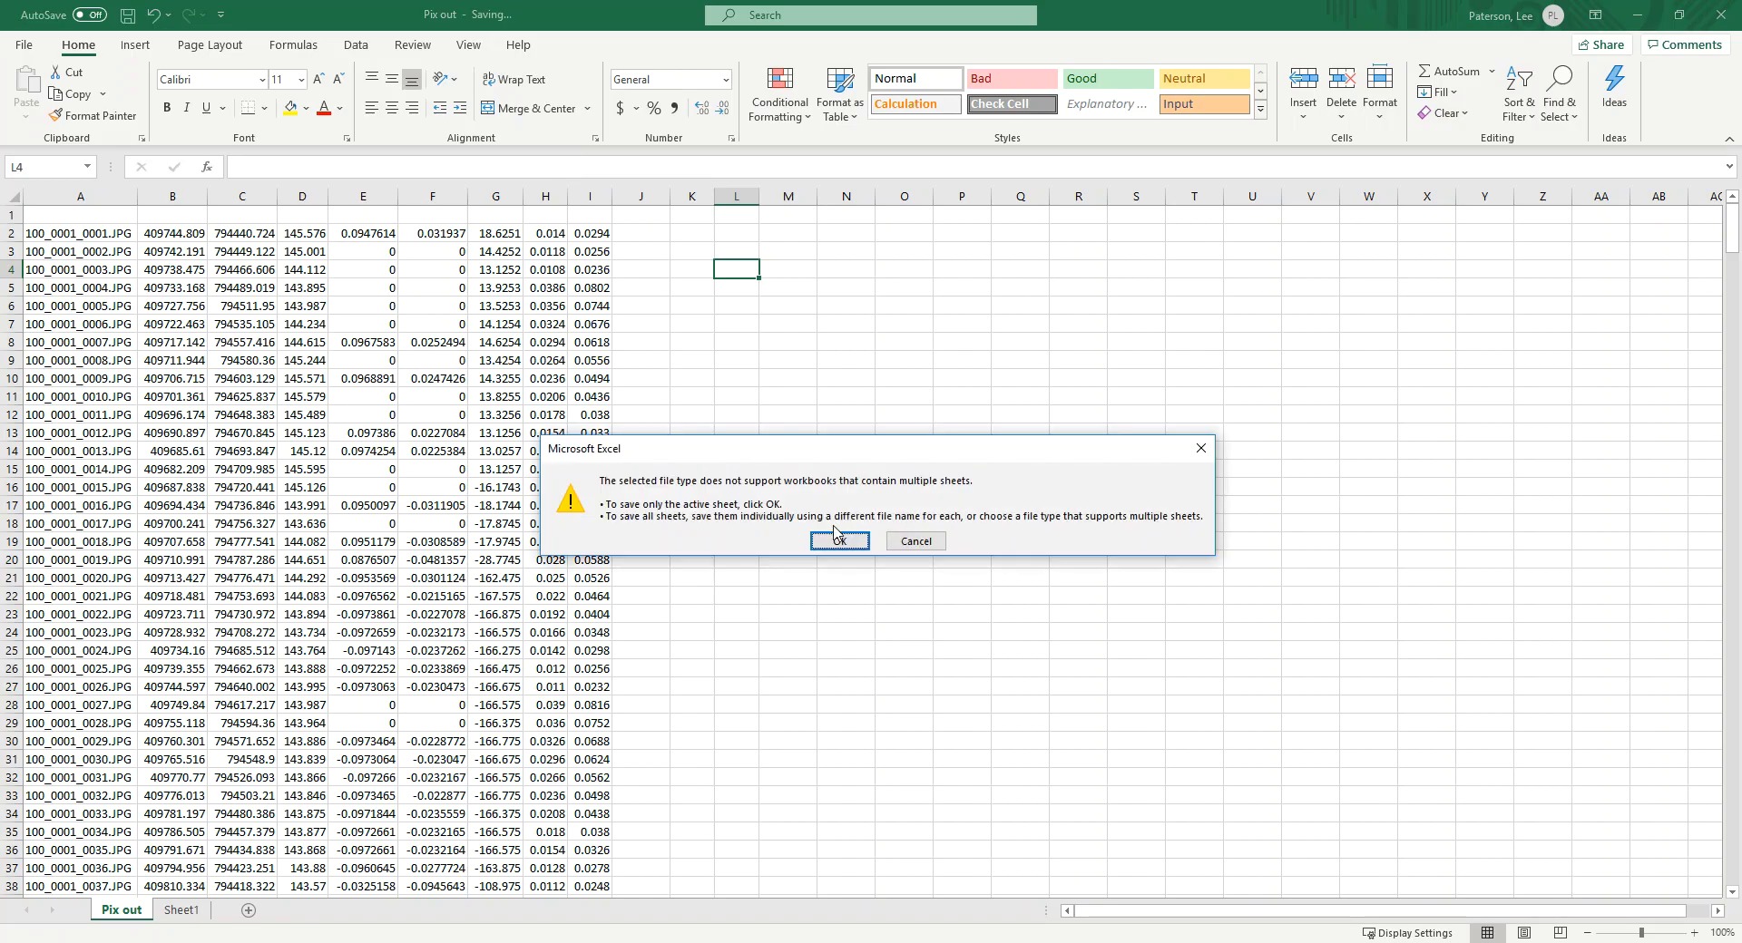
{"action": "left_click", "coordinate": [839, 542]}
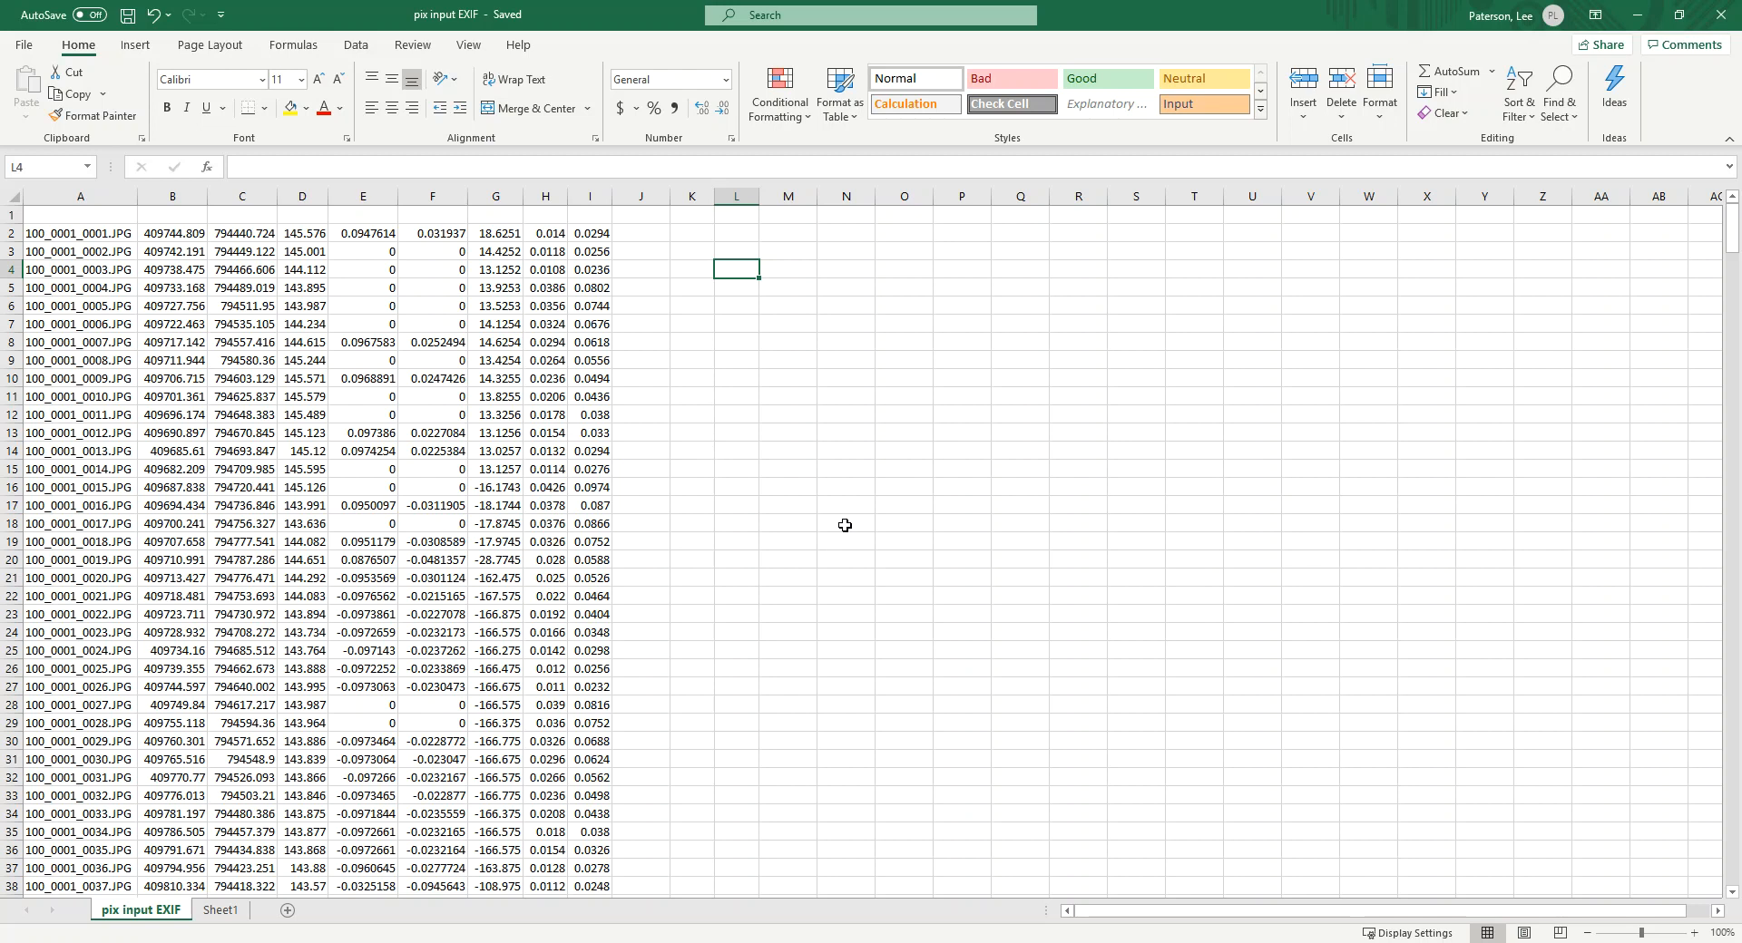
Switch to Pix4Dbim's Image Properties Editor and import the image geolocation from pix input EXIF.txt in X, Y, Z format, accepting the properties.
{"action": "key", "text": "alt+Tab"}
{"action": "key", "text": "alt+Tab"}
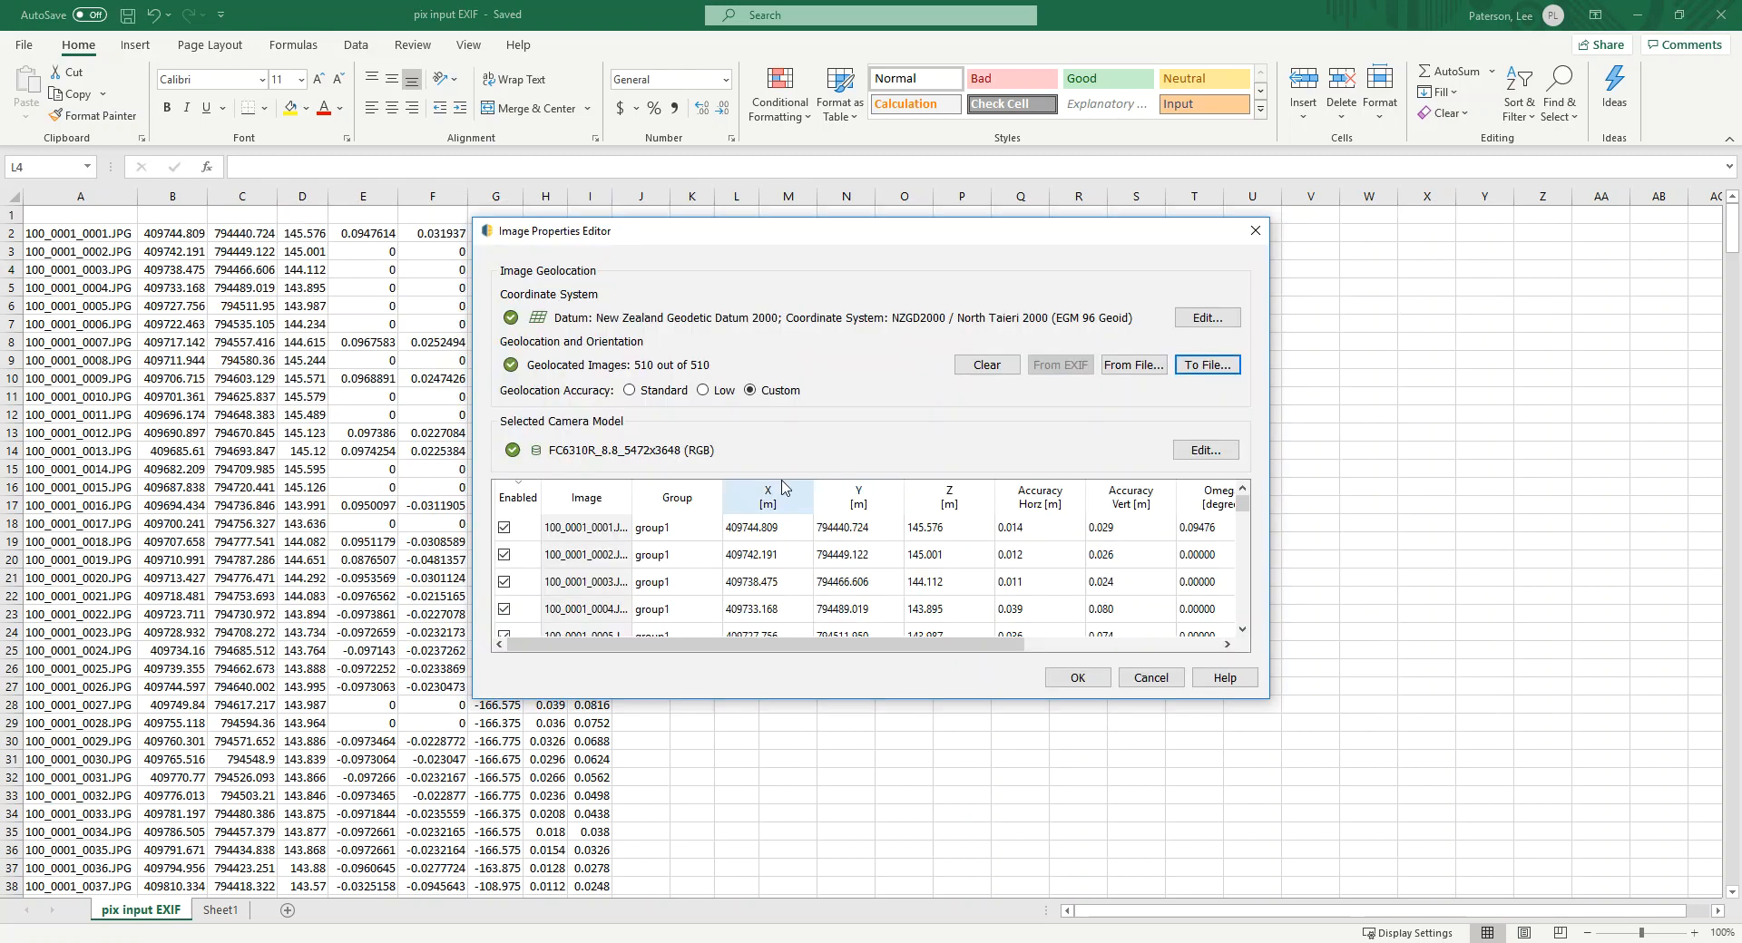
{"action": "left_click", "coordinate": [1134, 365]}
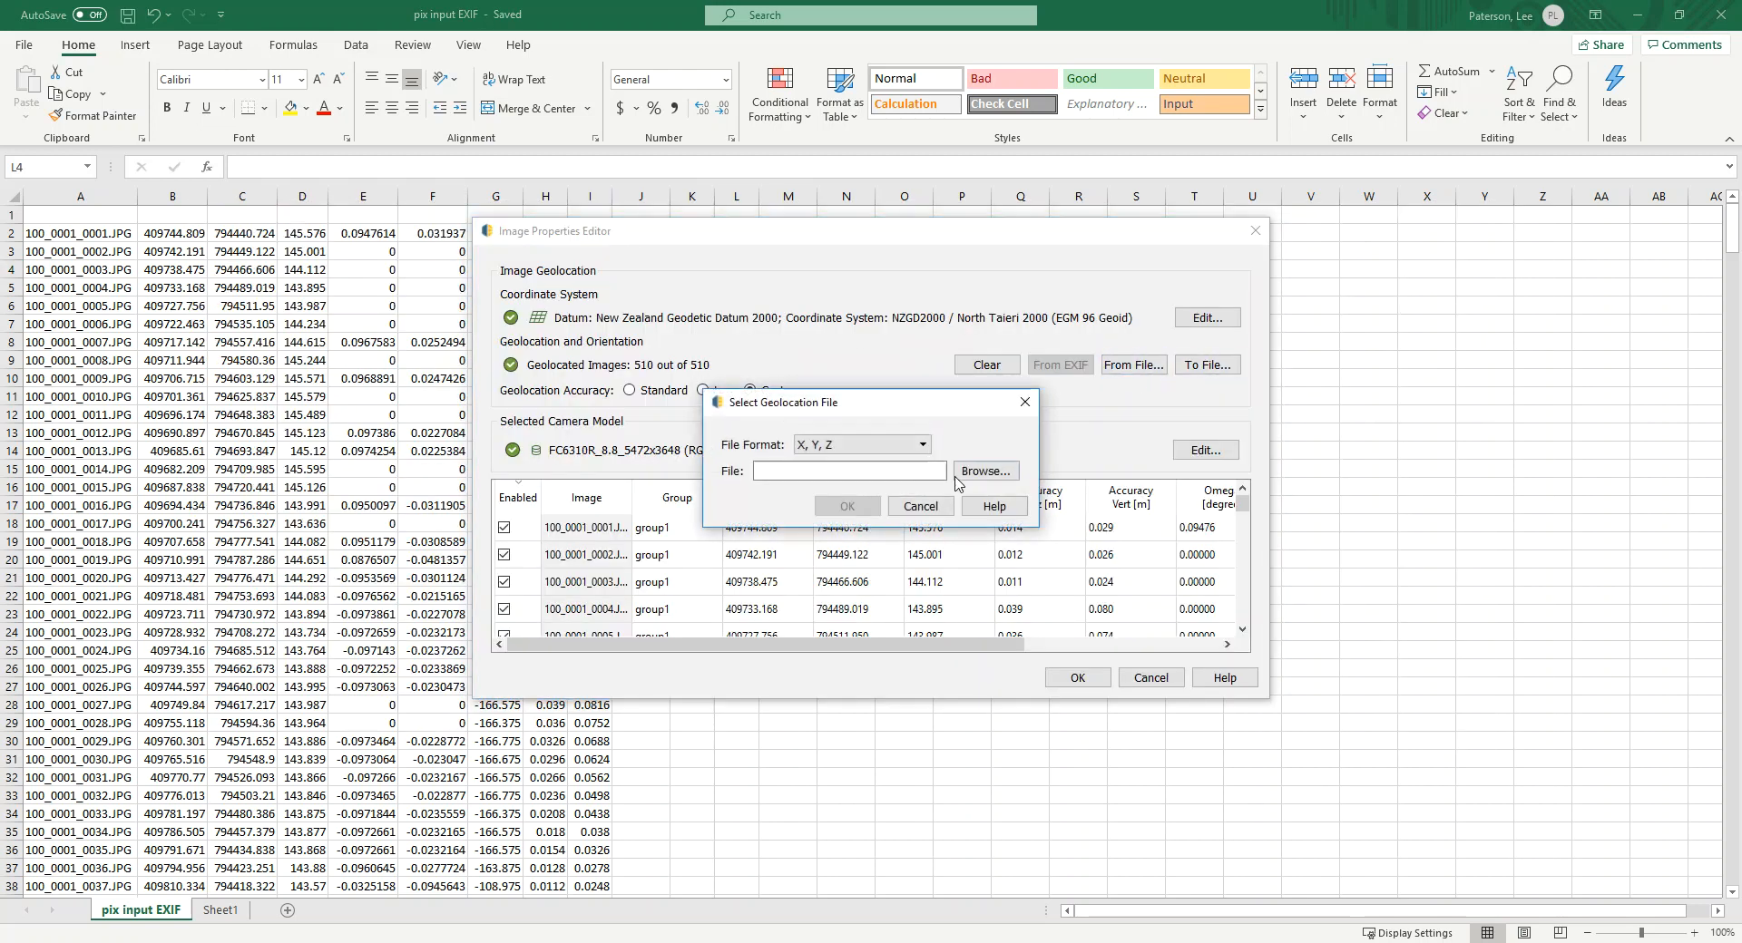
{"action": "left_click", "coordinate": [1004, 474]}
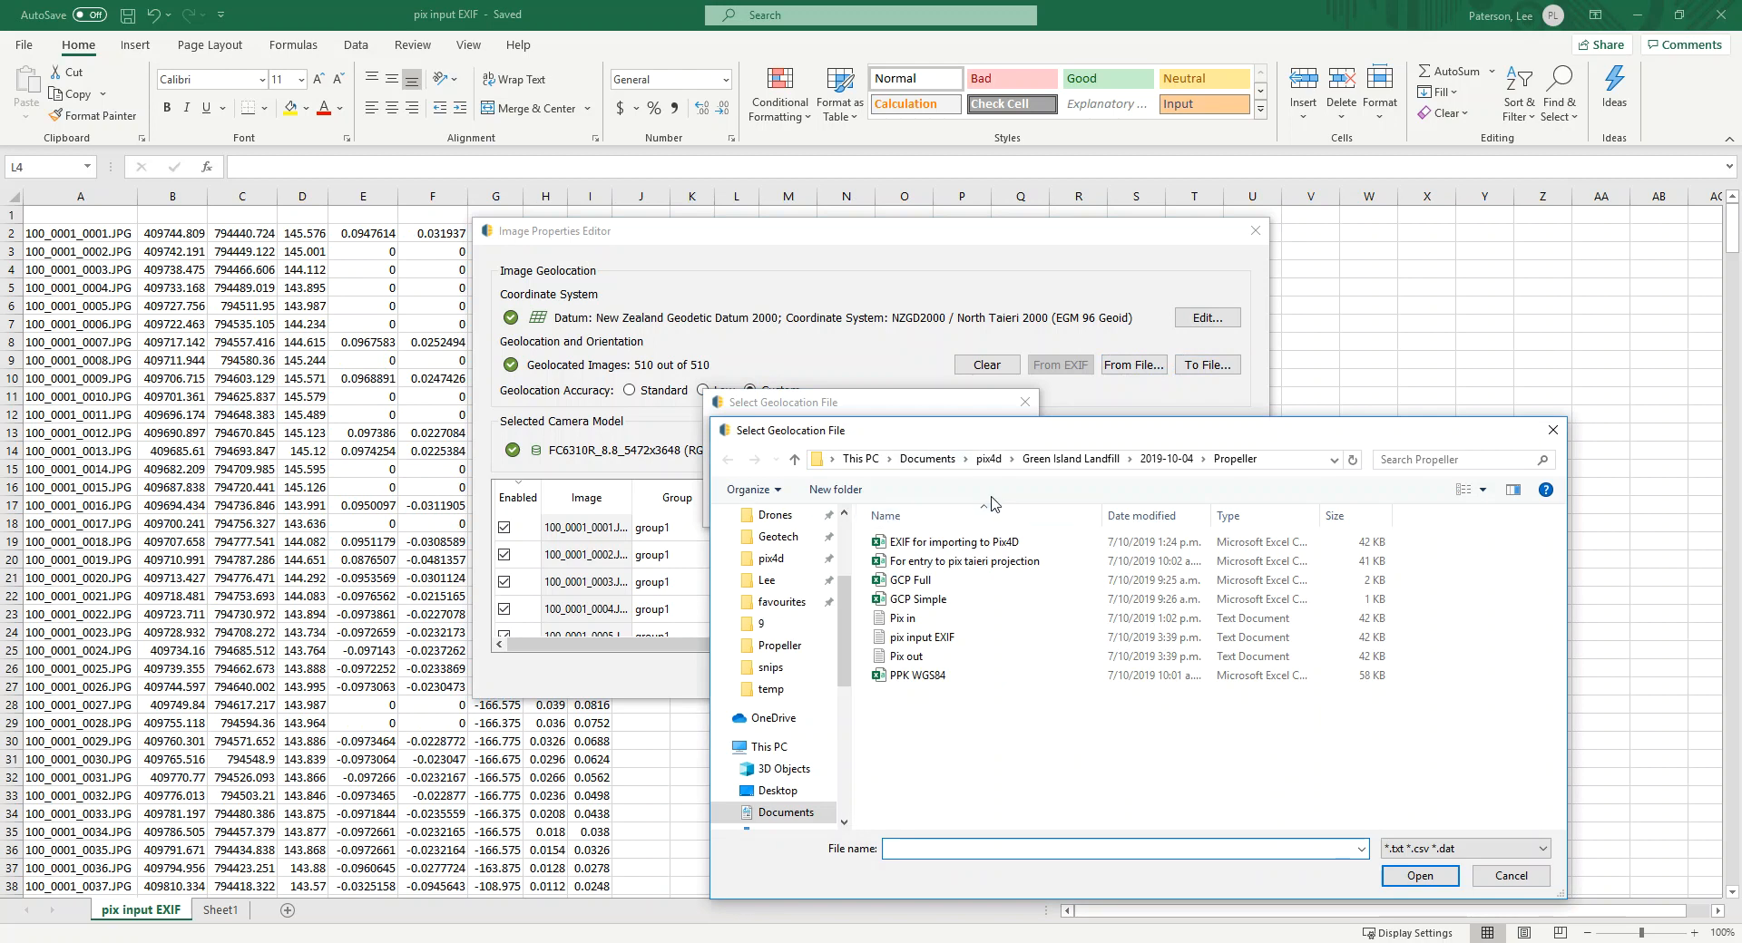
{"action": "left_click", "coordinate": [959, 641]}
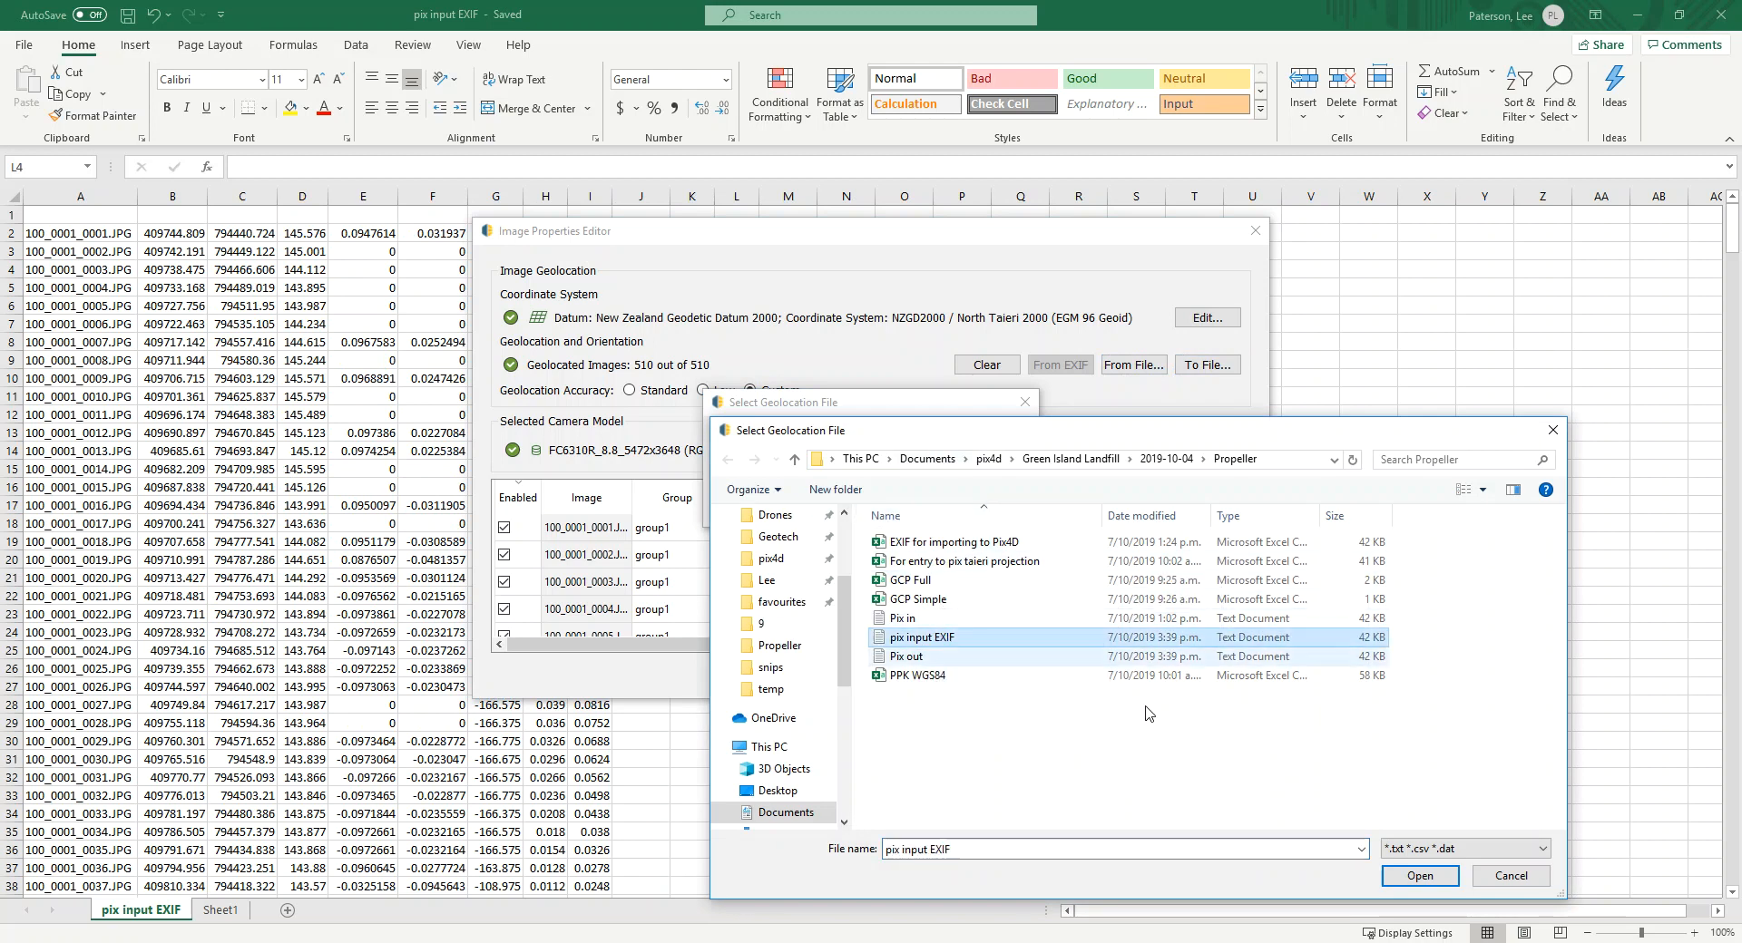
{"action": "left_click", "coordinate": [1433, 873]}
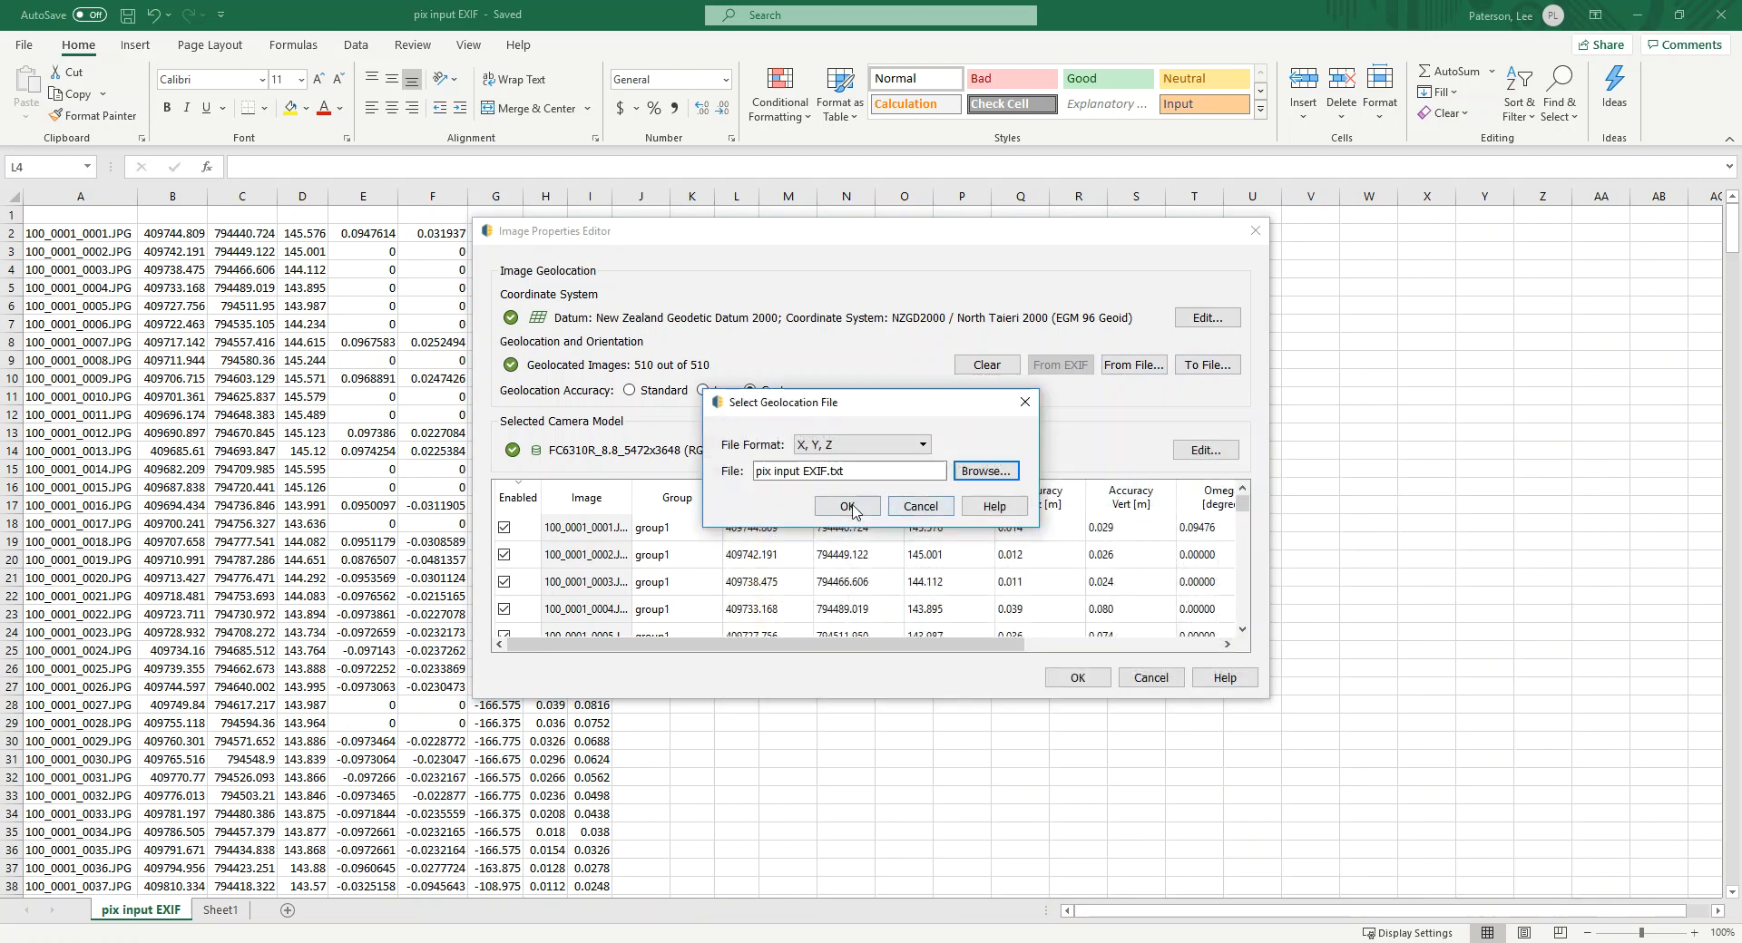
{"action": "left_click", "coordinate": [849, 509]}
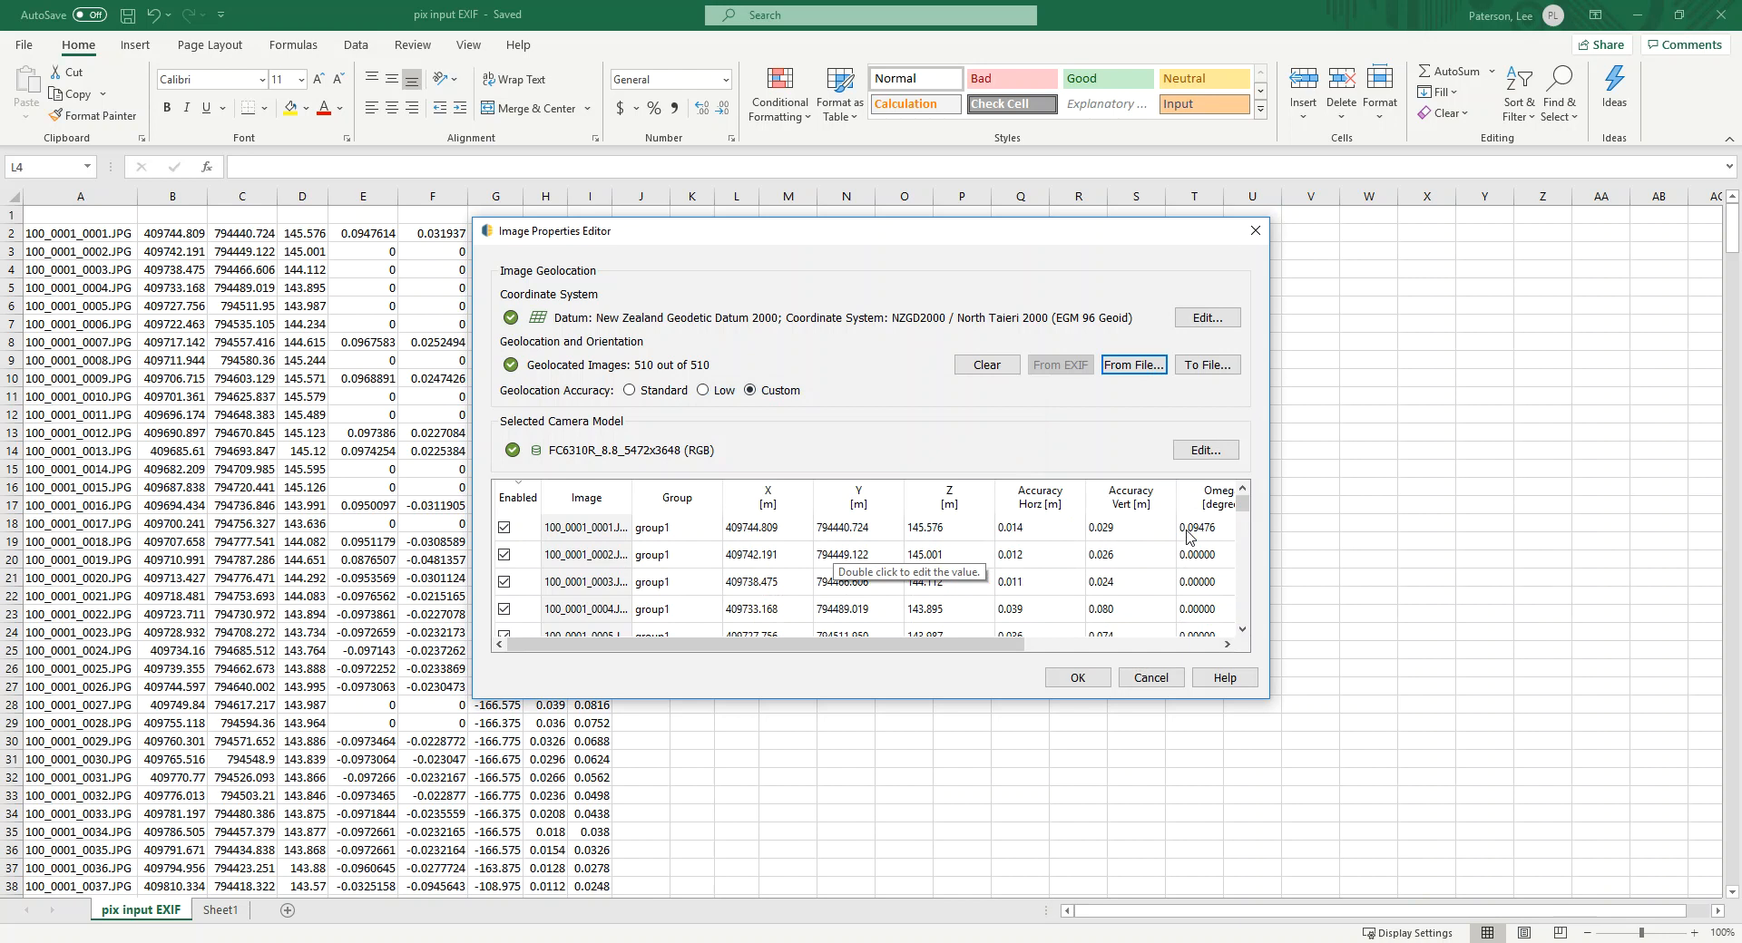
{"action": "left_click", "coordinate": [1088, 679]}
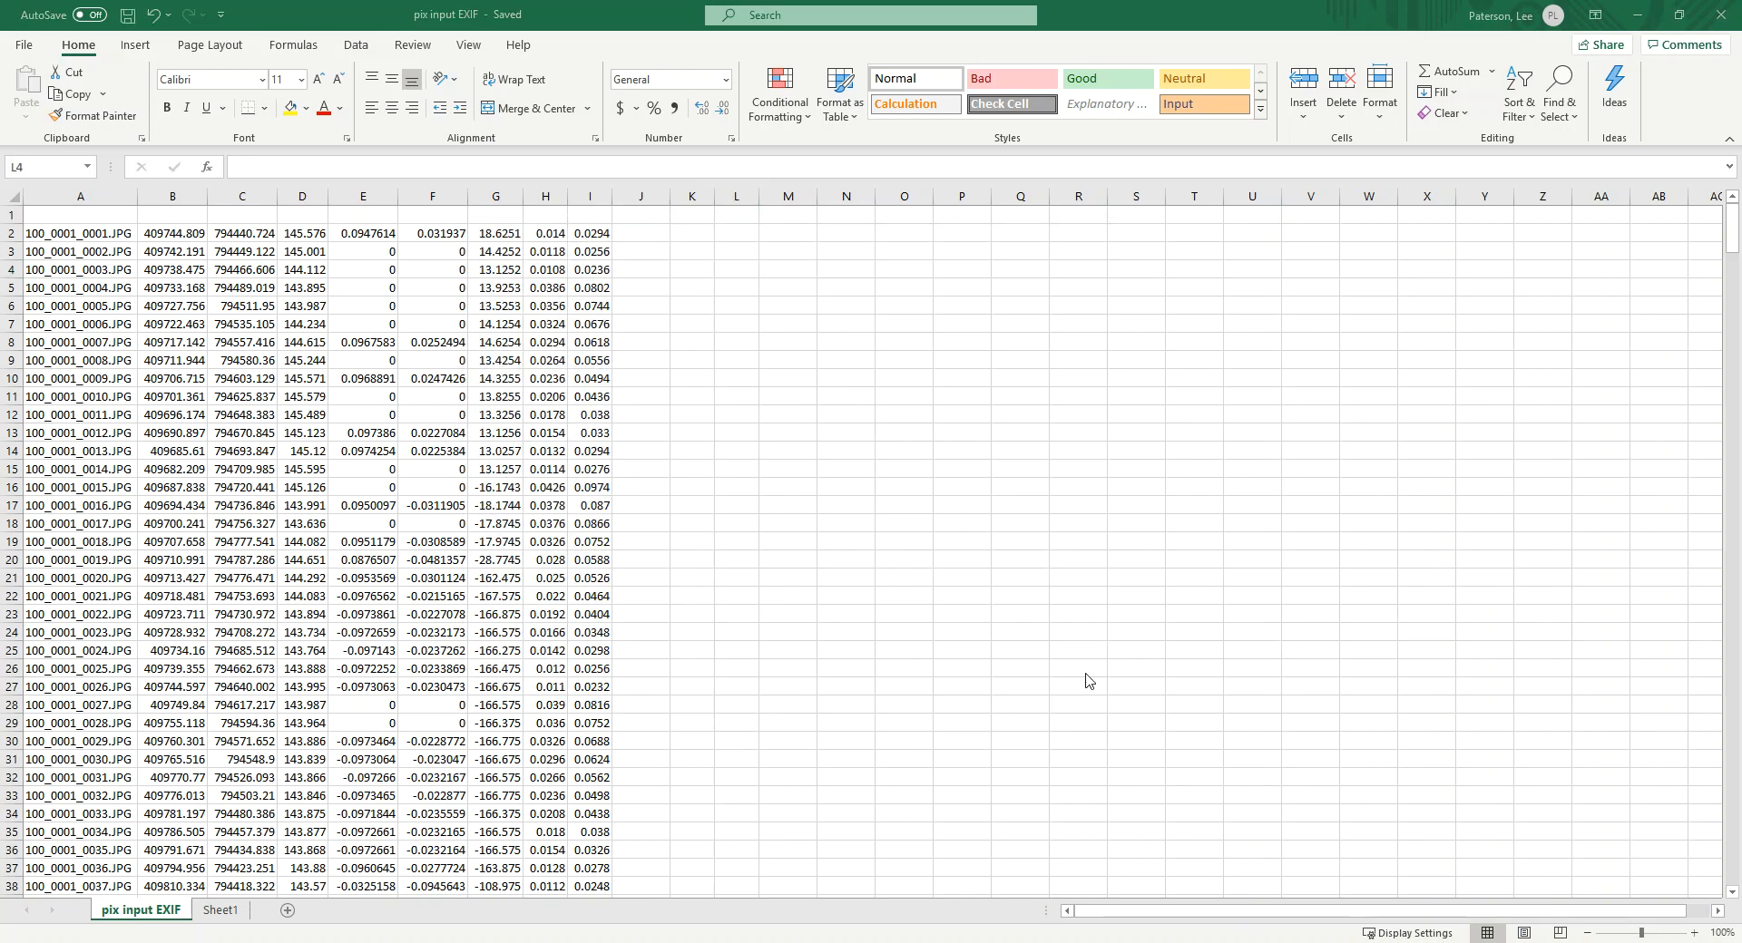
Reopen the image properties in Pix4Dbim and review the coordinates and accuracies through to the last image, closing the editor without changes.
{"action": "key", "text": "alt+Tab"}
{"action": "key", "text": "alt+Tab"}
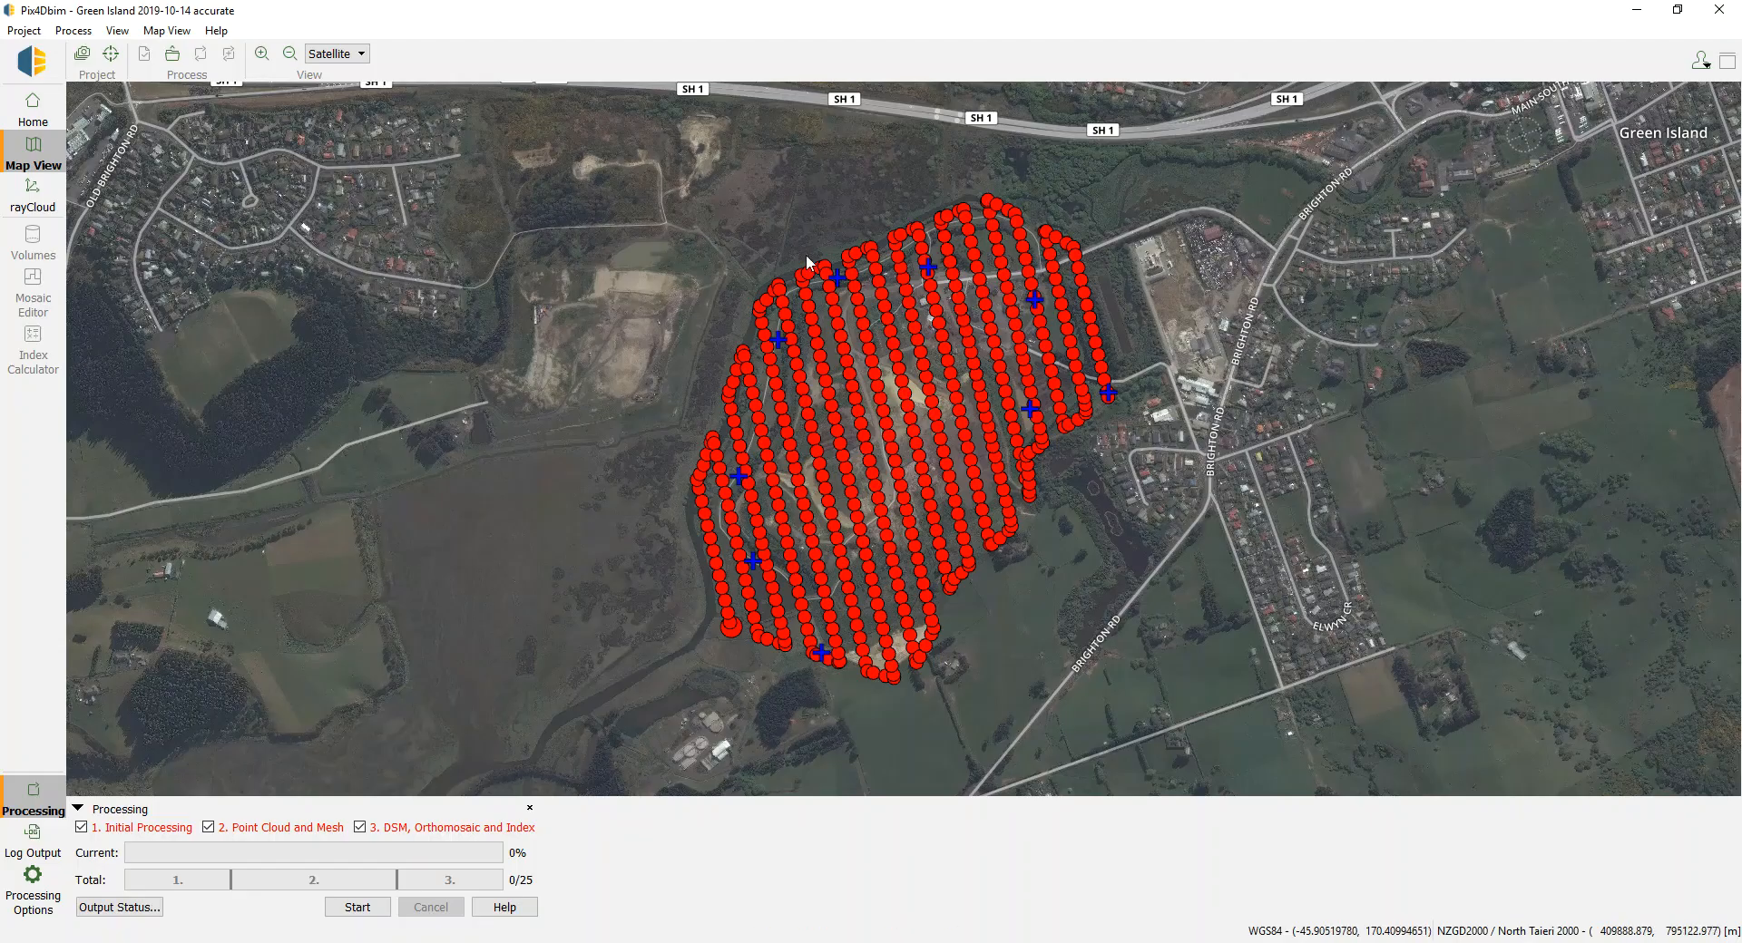
{"action": "left_click", "coordinate": [82, 57]}
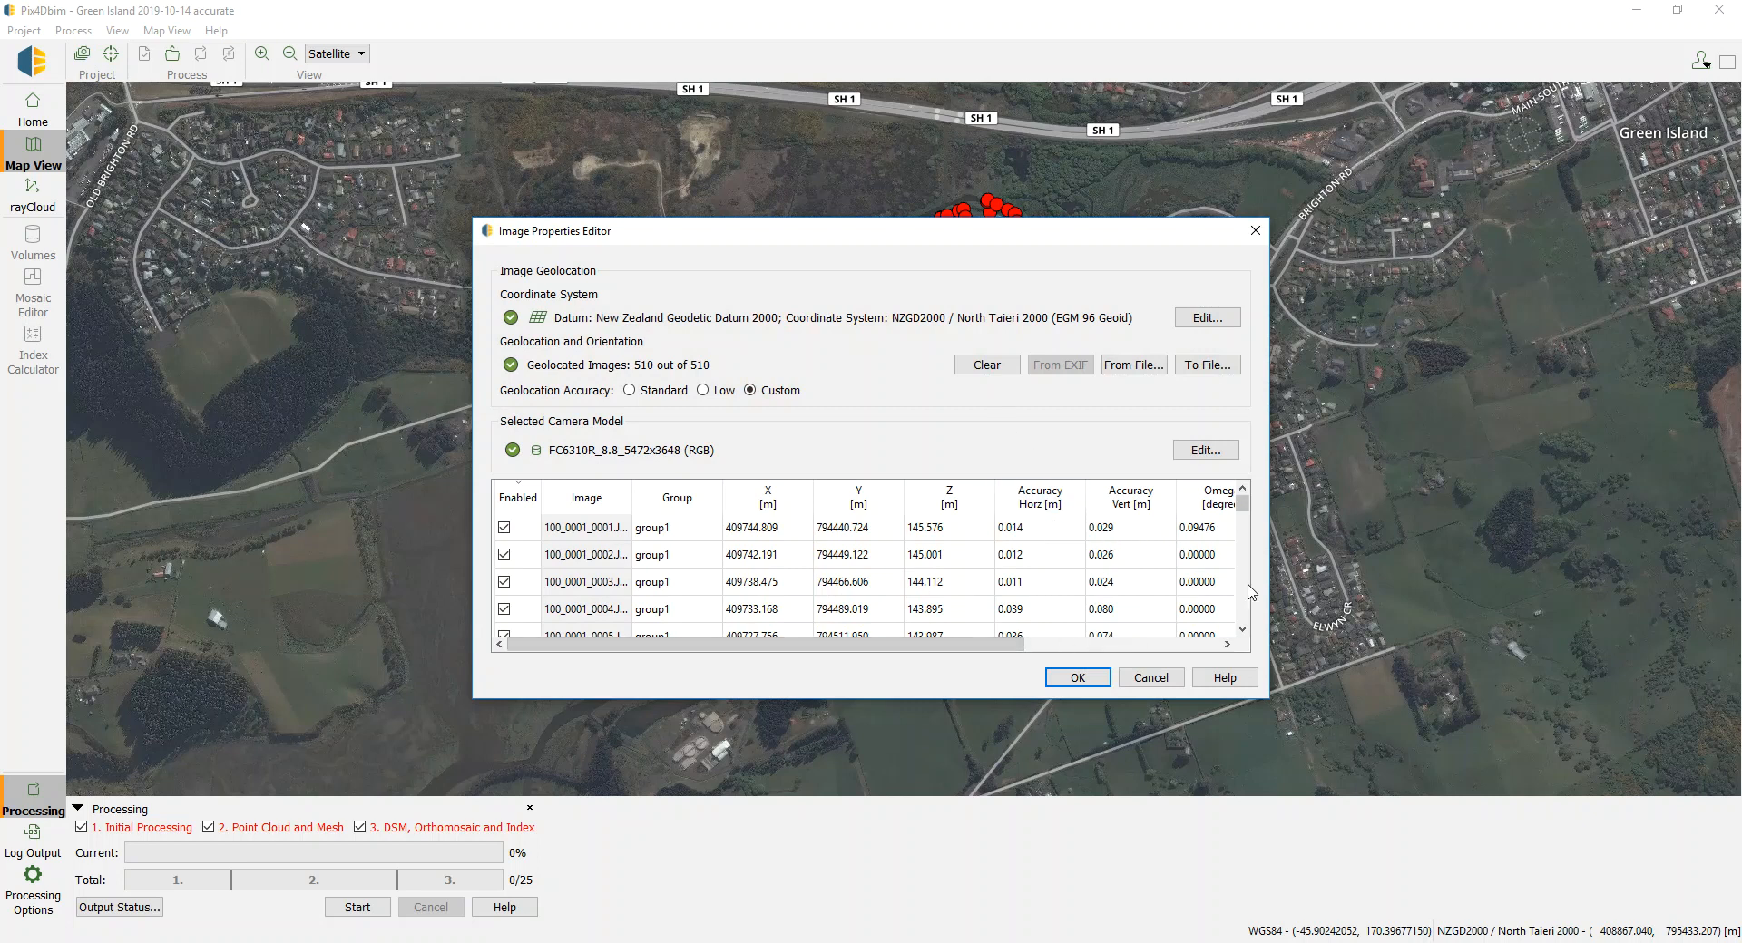
{"action": "scroll", "coordinate": [1248, 609], "scroll_direction": "down", "scroll_amount": 4}
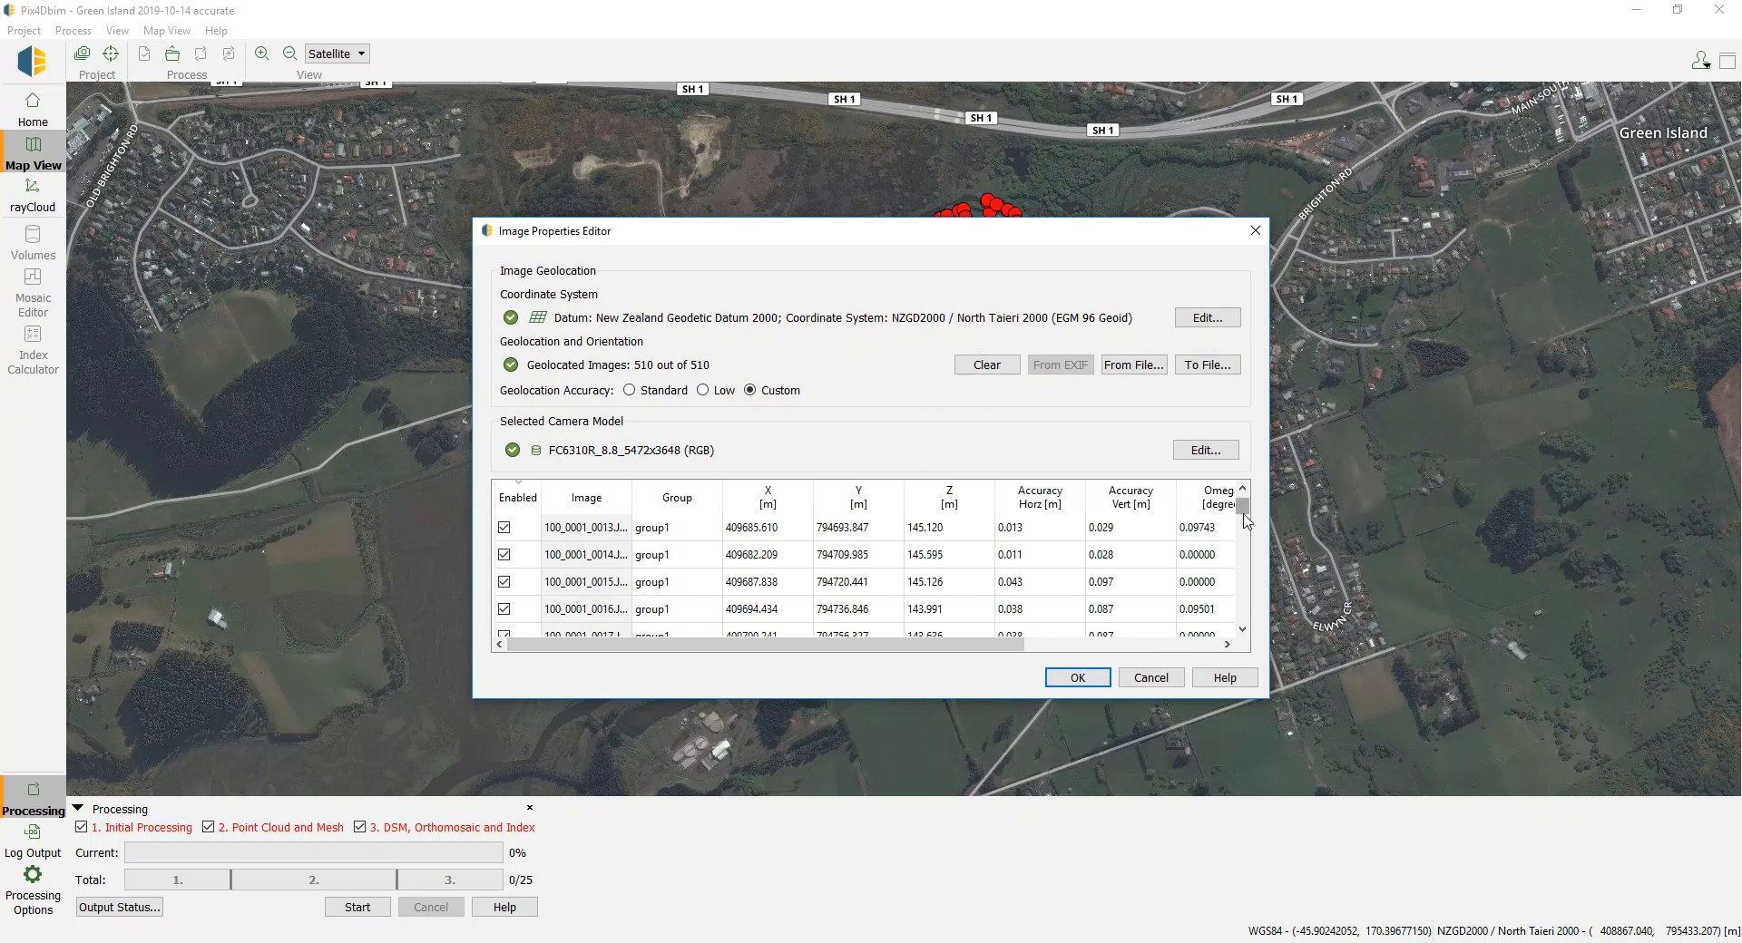
{"action": "left_click_drag", "start_coordinate": [1245, 515], "coordinate": [1246, 626]}
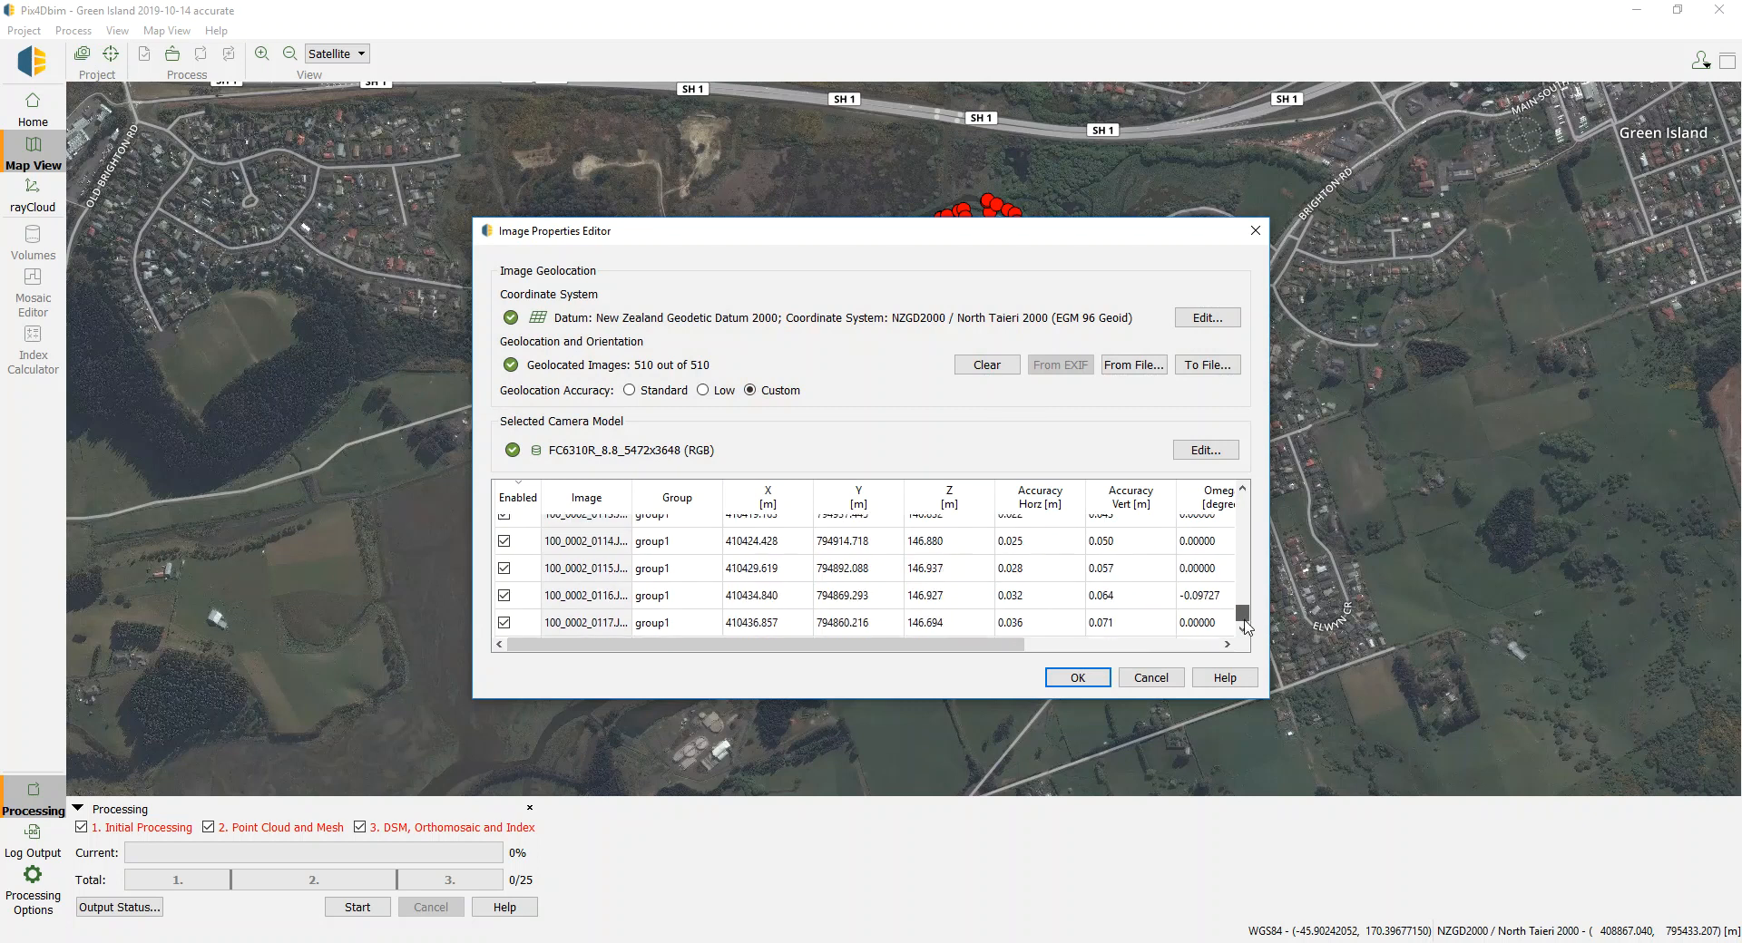
{"action": "scroll", "coordinate": [1114, 592], "scroll_direction": "up", "scroll_amount": 1}
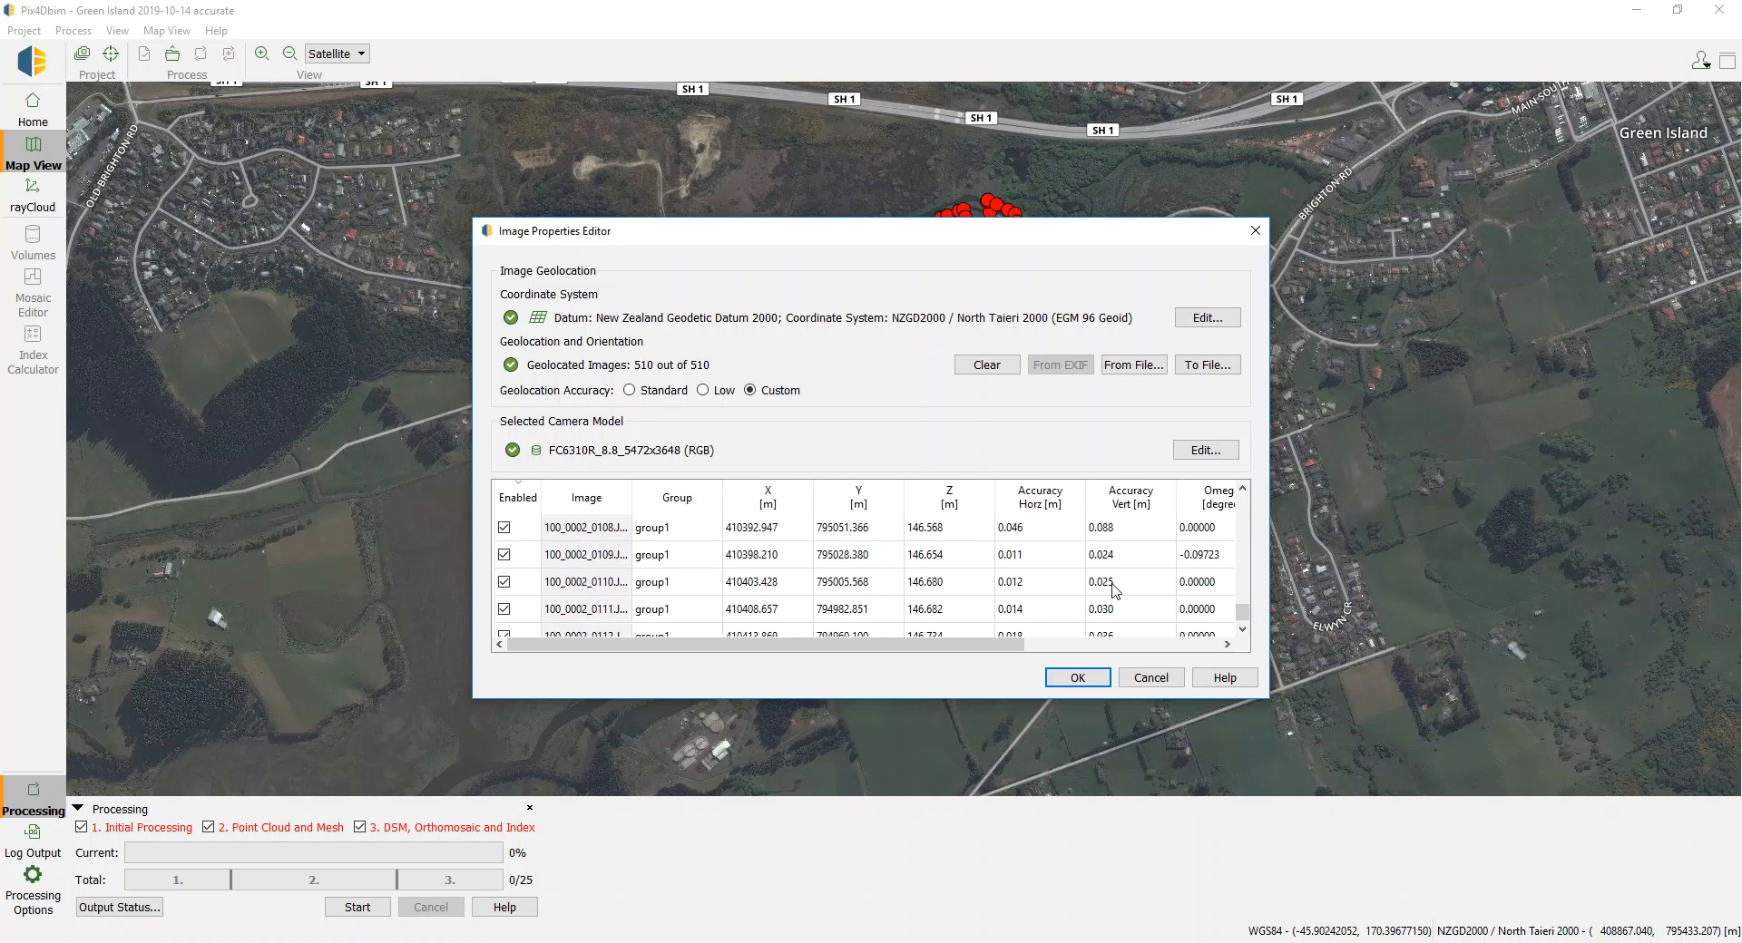
{"action": "scroll", "coordinate": [1116, 590], "scroll_direction": "down", "scroll_amount": 1}
{"action": "left_click", "coordinate": [1102, 625]}
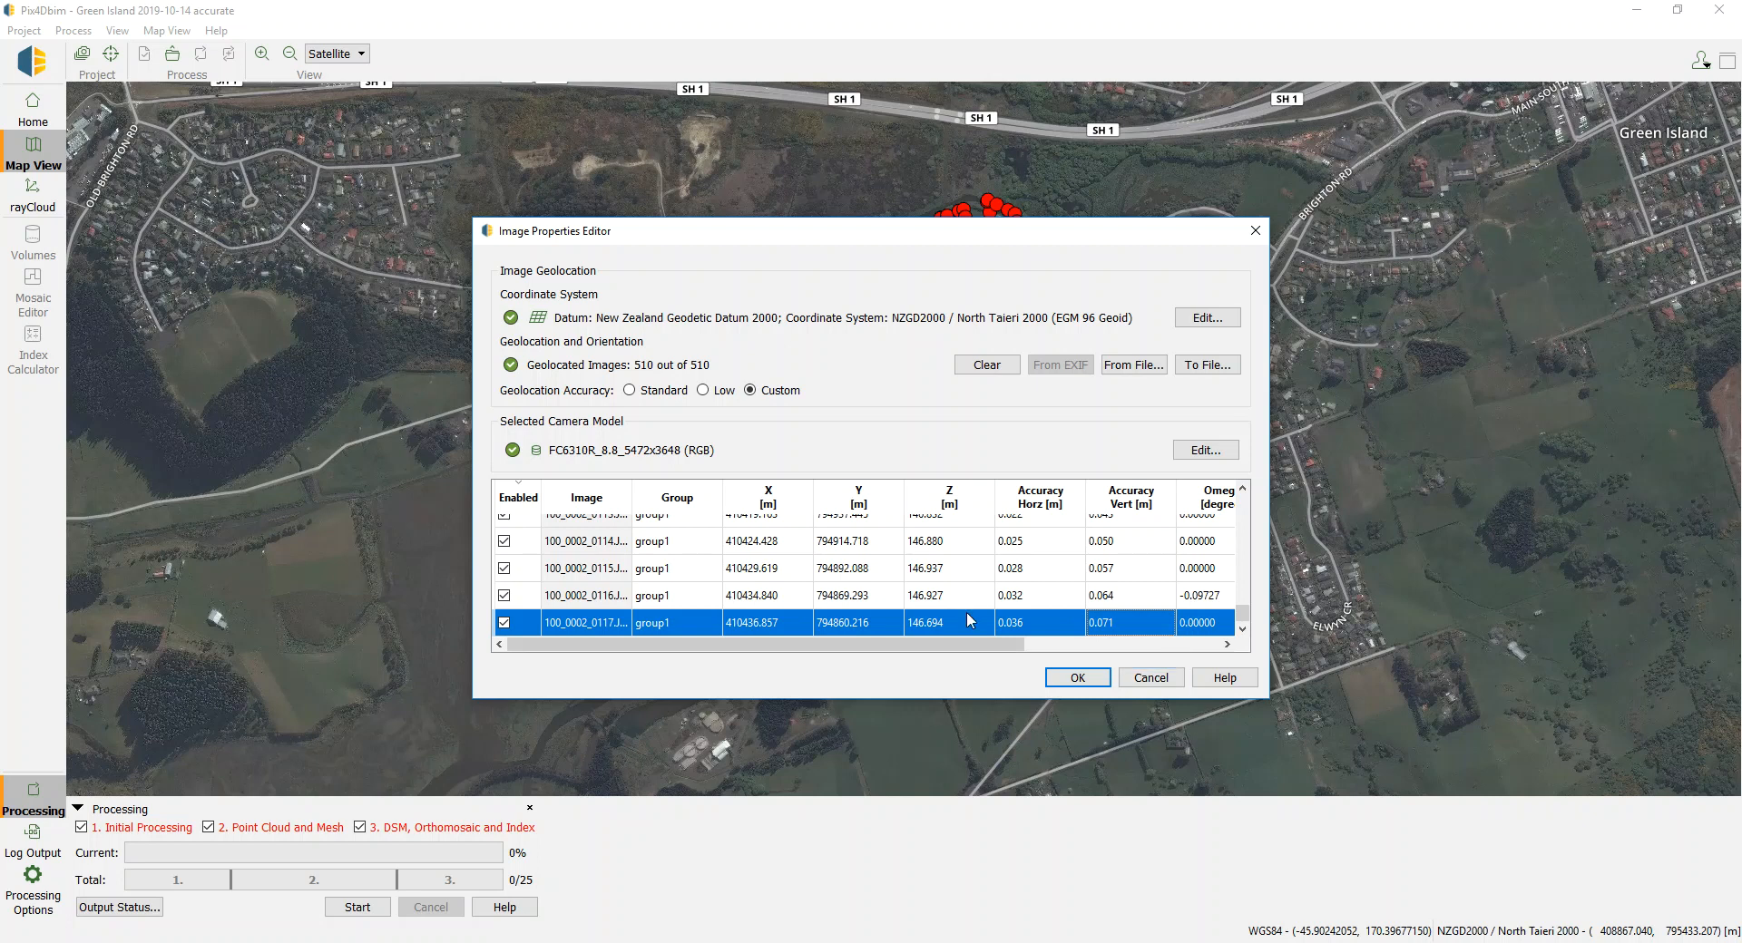
{"action": "left_click", "coordinate": [1150, 678]}
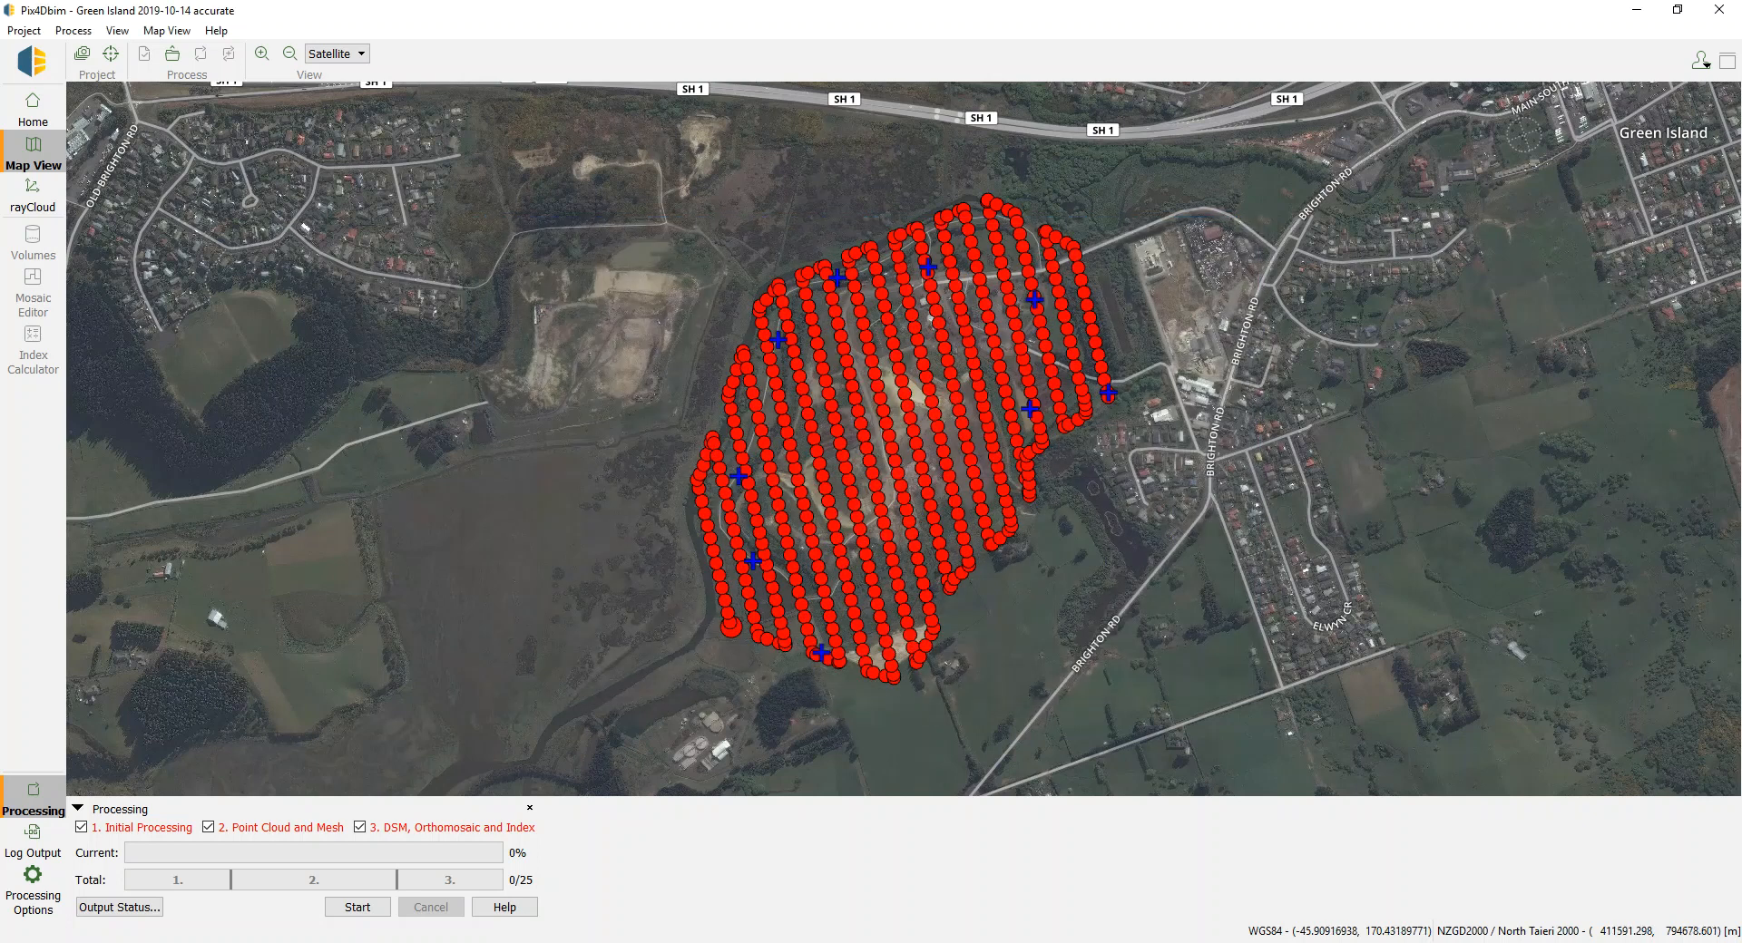